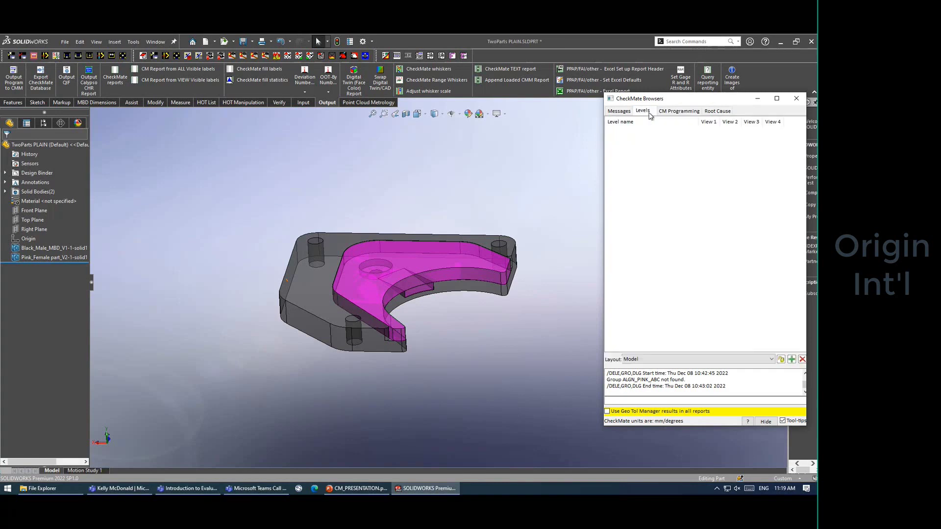
Step: Look through the CM Programming and Root Cause browsers and inspect the nested black and pink parts in the model
left_click(671, 111)
left_click(717, 112)
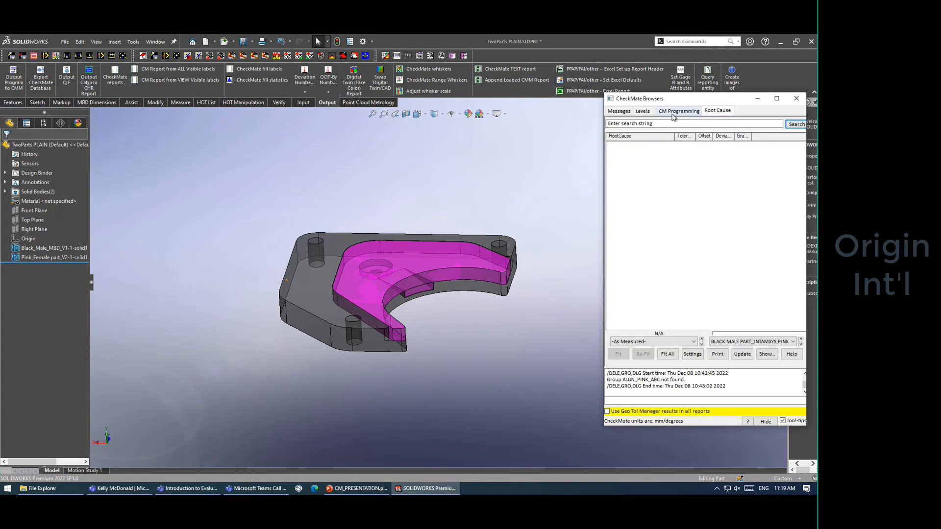
scroll(569, 191, "down", 2)
scroll(466, 327, "down", 1)
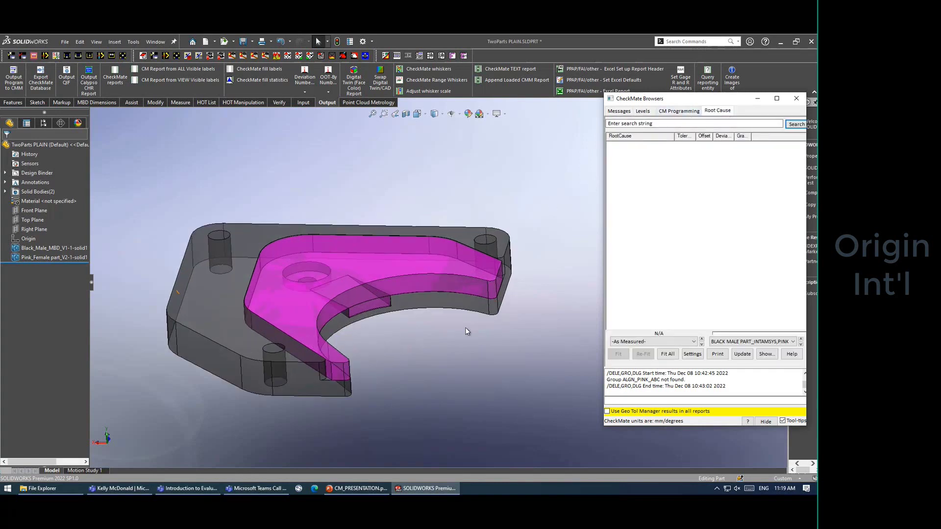
scroll(424, 329, "up", 1)
mouse_move(510, 321)
middle_mouse_down()
mouse_move(496, 311)
mouse_move(500, 323)
mouse_move(504, 316)
mouse_move(498, 322)
middle_mouse_up()
scroll(495, 321, "down", 2)
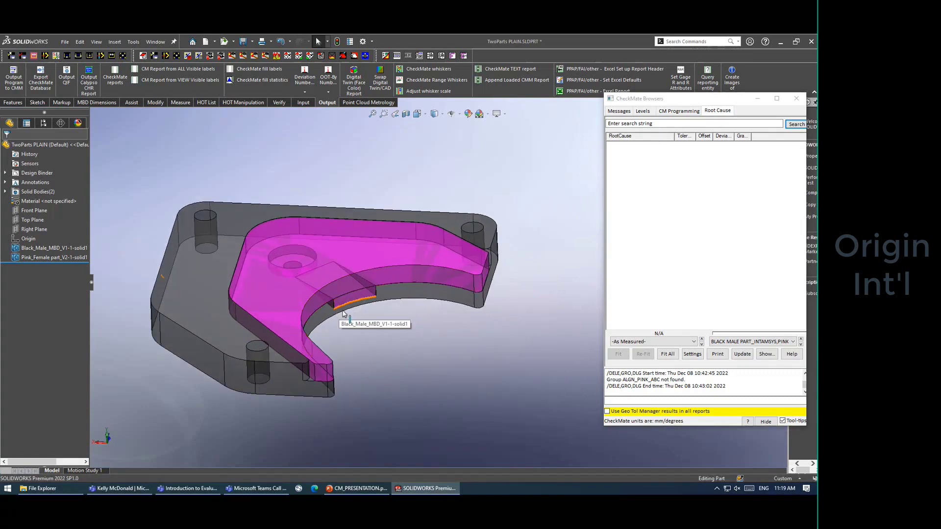
scroll(368, 323, "up", 2)
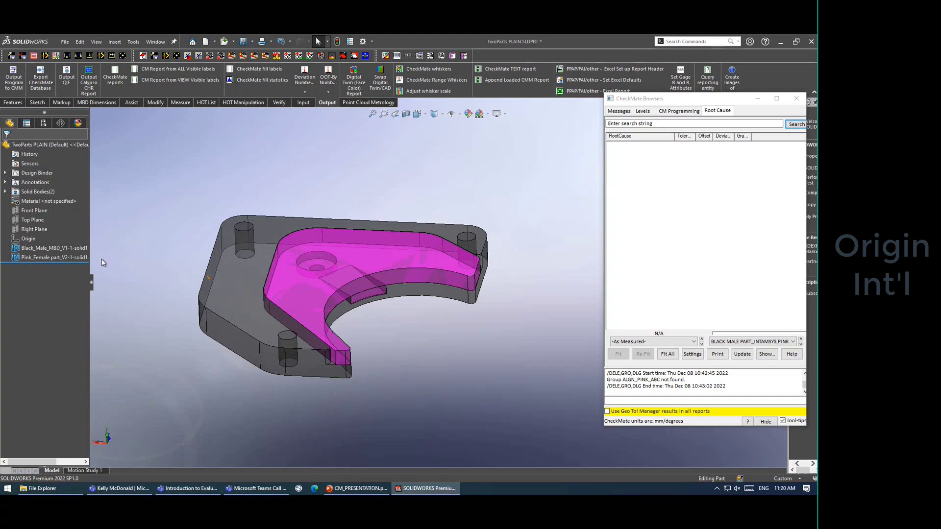
Step: Hide the Pink_Female part_V2-1-solid1 body so only the black male part is displayed
left_click(54, 258)
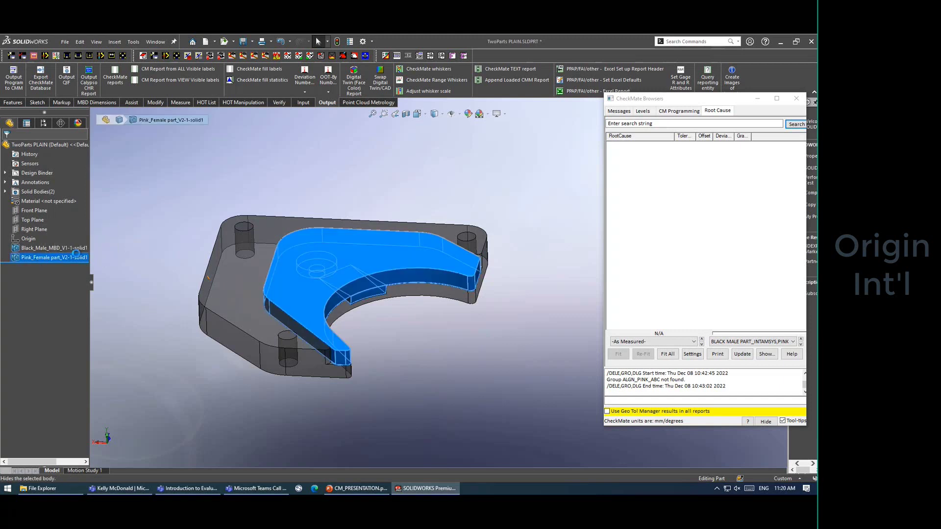
scroll(386, 324, "down", 2)
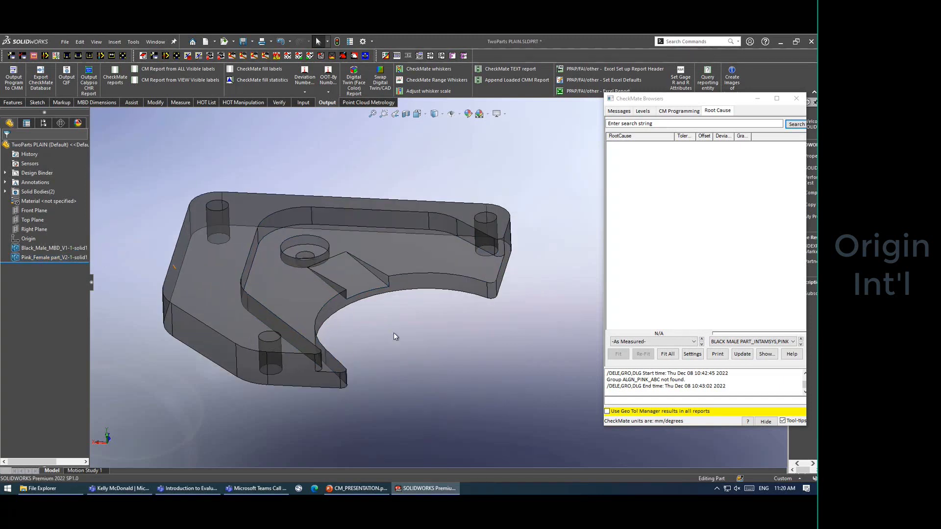
mouse_move(394, 337)
middle_mouse_down()
mouse_move(395, 367)
mouse_move(399, 325)
mouse_move(388, 339)
middle_mouse_up()
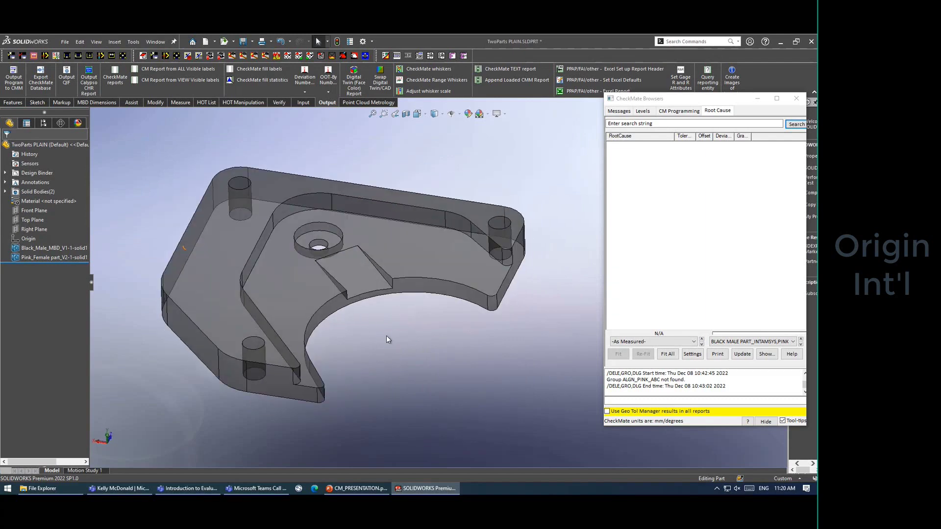
Step: Run the cmimport command and load the CheckMate export file Male_BlackPart_MBD_v7.CMX onto the black part
left_click(688, 400)
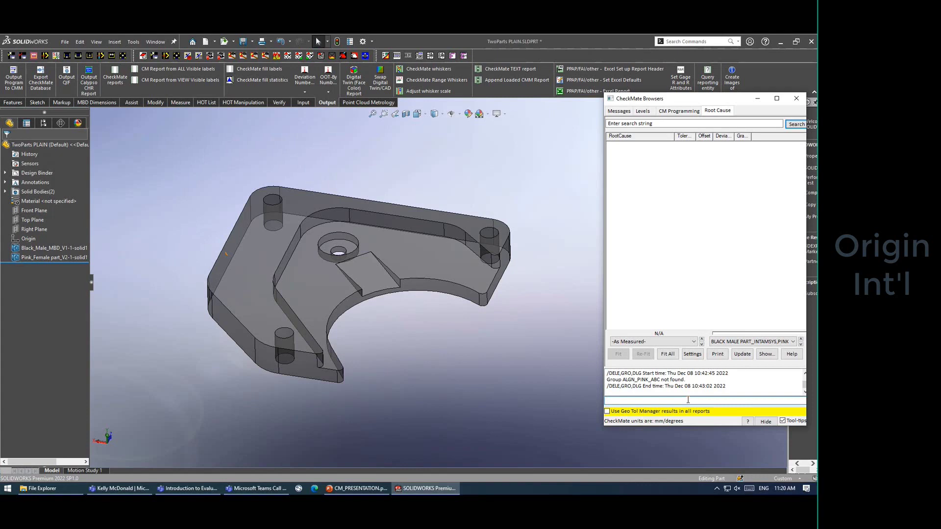
type("cmimport")
key("Return")
left_click(486, 215)
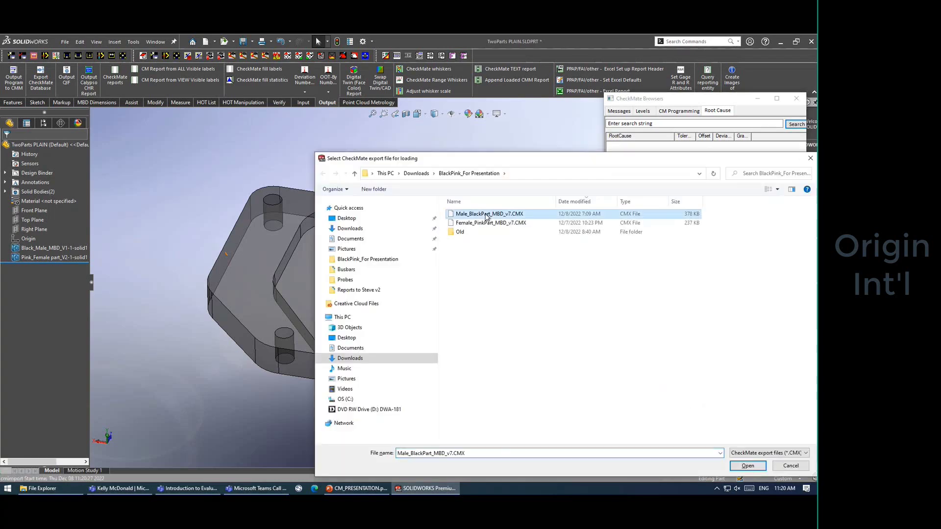
left_click_drag(637, 166, 513, 134)
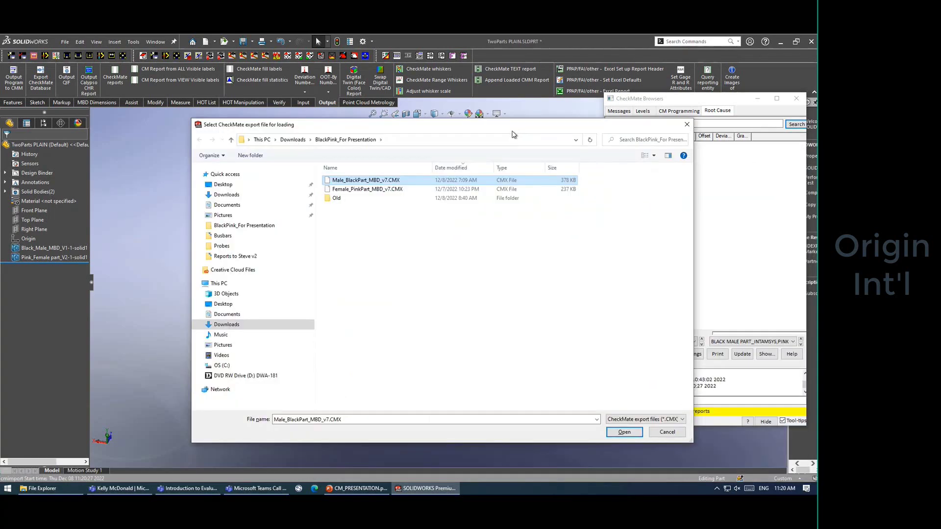
left_click(623, 433)
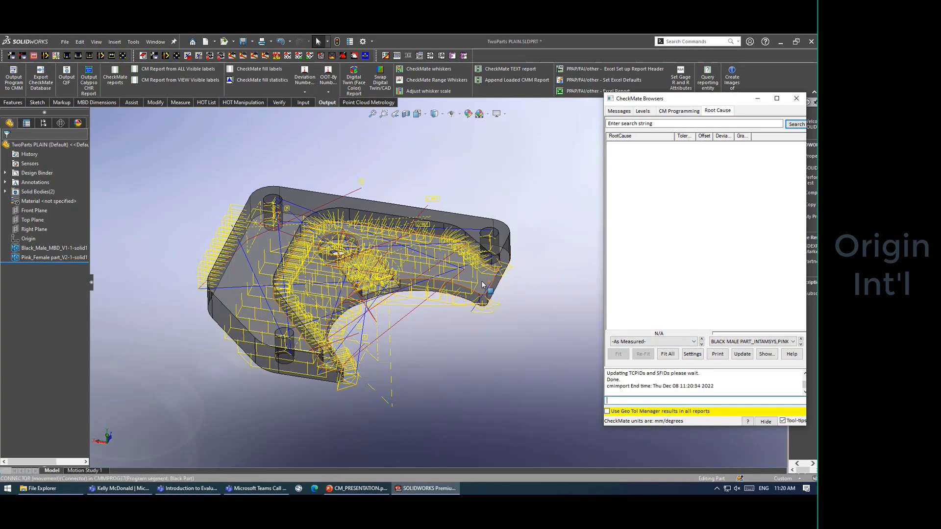
scroll(465, 290, "down", 2)
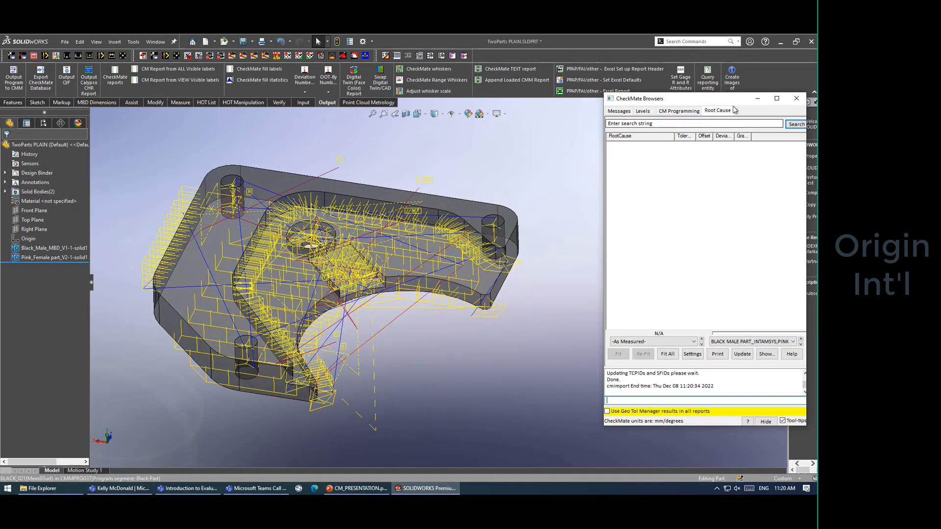
Step: Review the imported Black Part program's features, datums and tolerances in the CM Programming browser
left_click(679, 111)
scroll(675, 202, "up", 3)
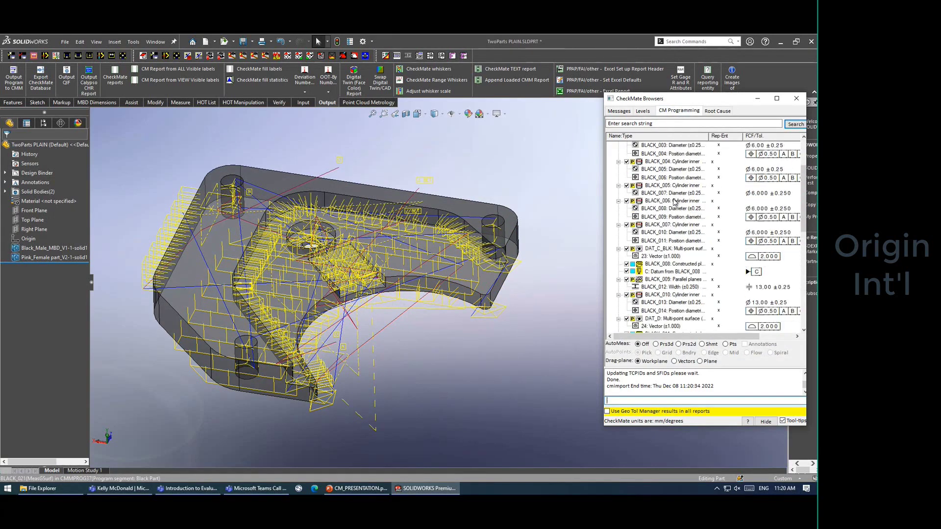
scroll(675, 202, "up", 3)
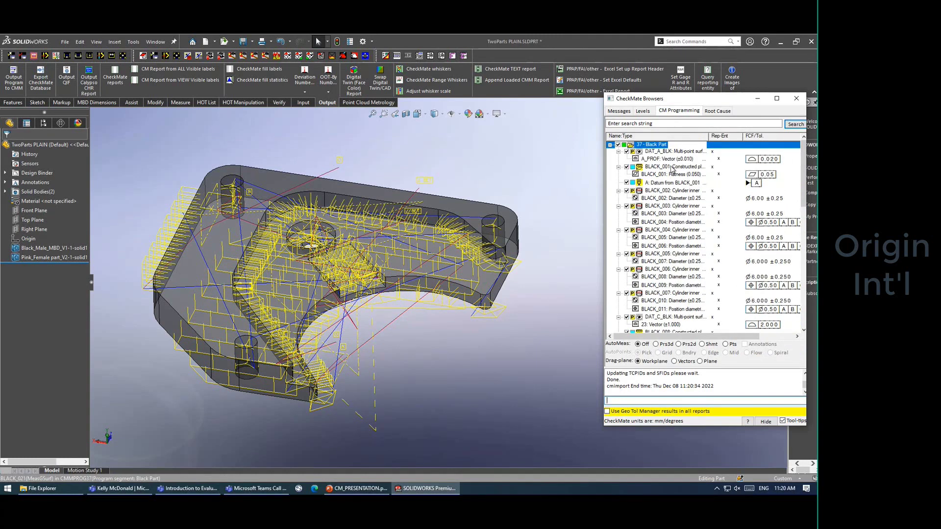
right_click(651, 146)
left_click(684, 201)
scroll(685, 222, "down", 1)
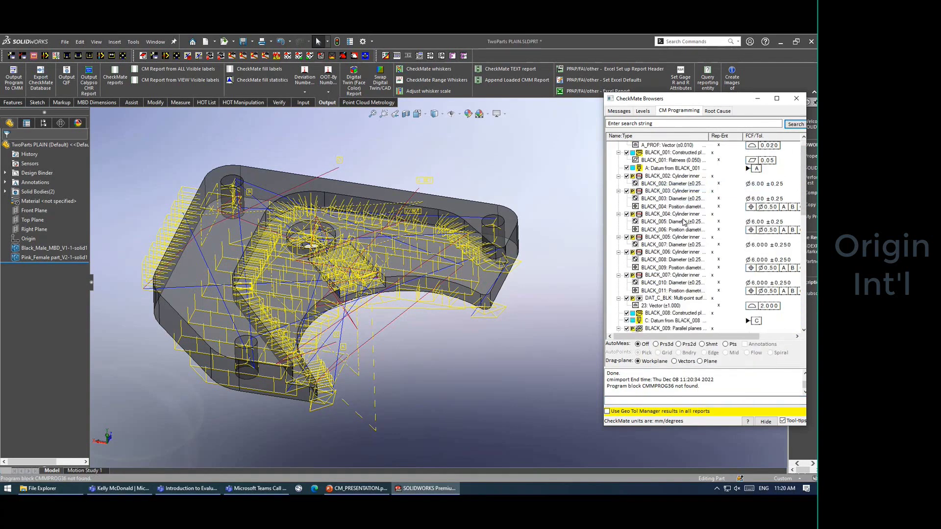
scroll(685, 222, "up", 1)
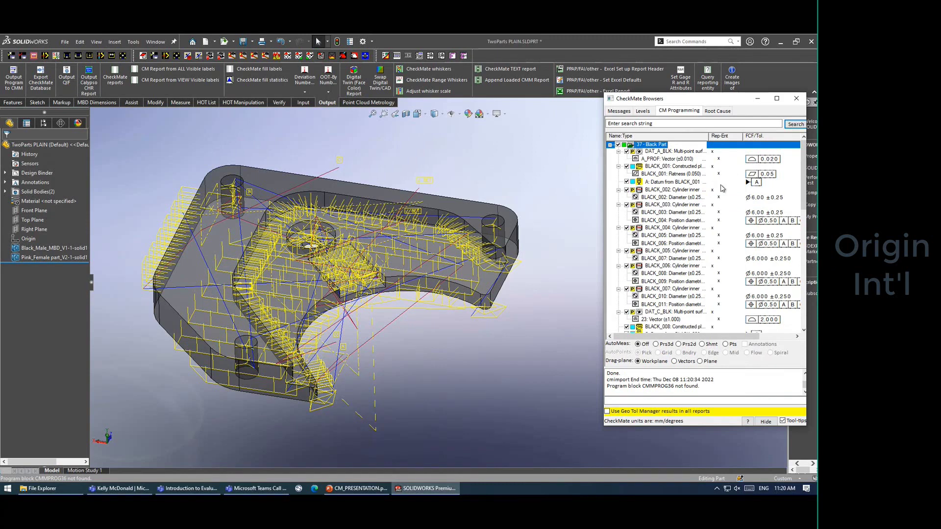
scroll(726, 294, "down", 6)
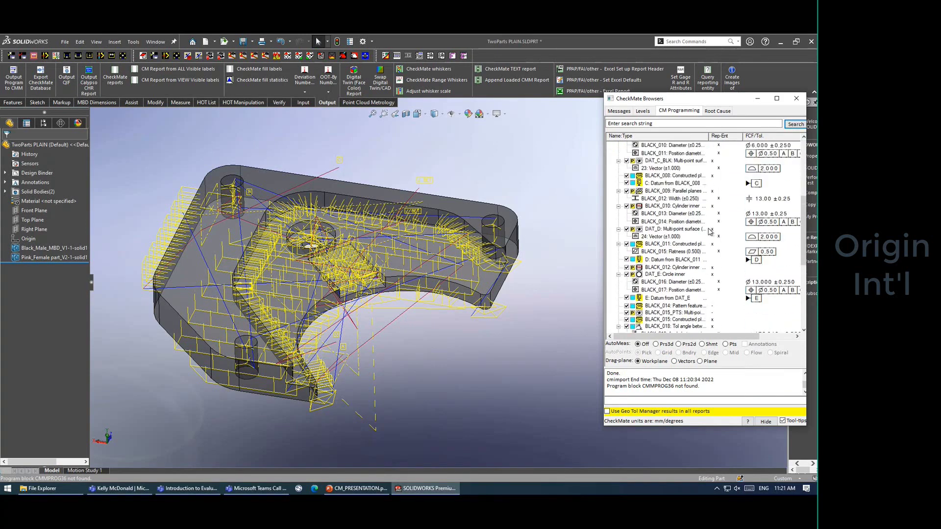
scroll(711, 231, "down", 7)
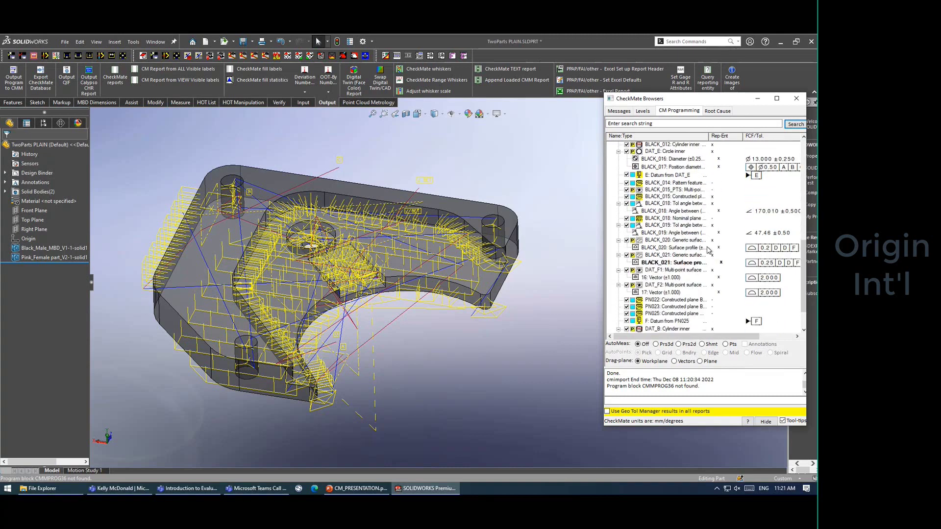
scroll(706, 252, "up", 8)
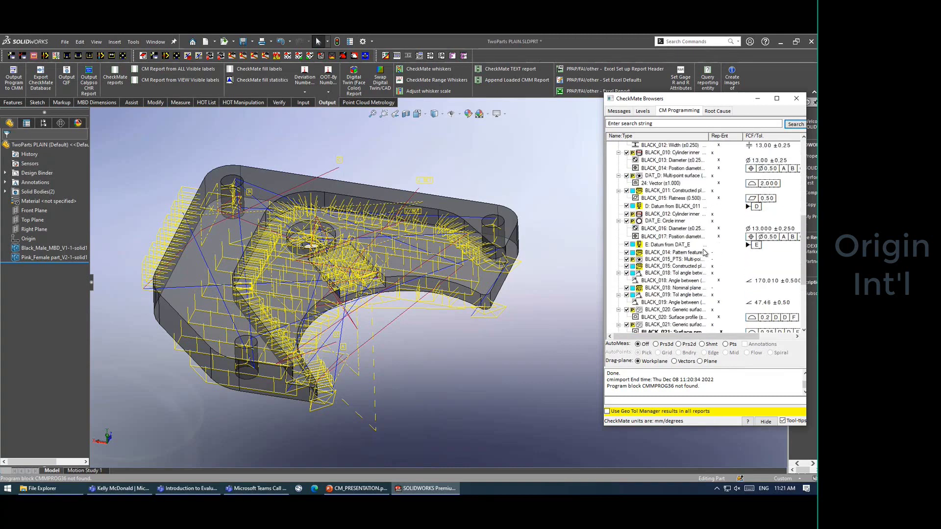
scroll(704, 252, "down", 5)
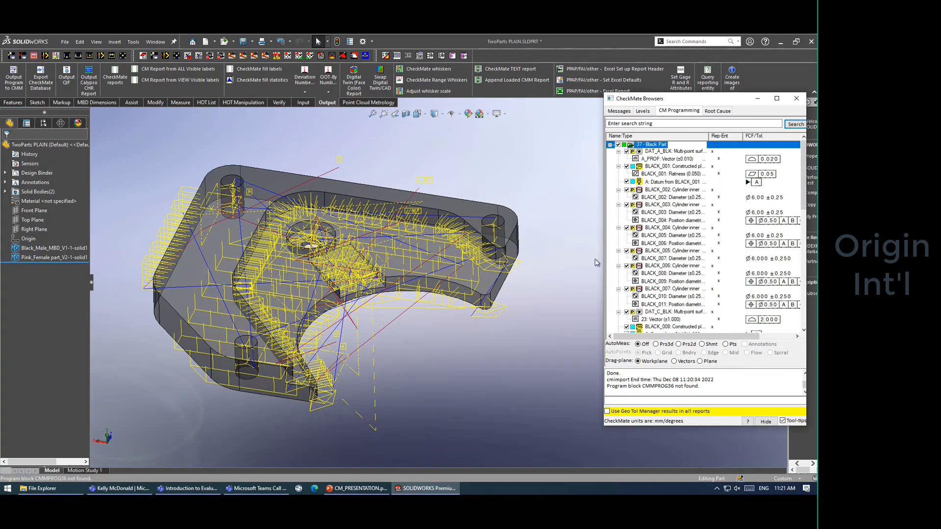
Step: Hide the Black Part program group's inspection graphics in the model view
left_click(505, 251)
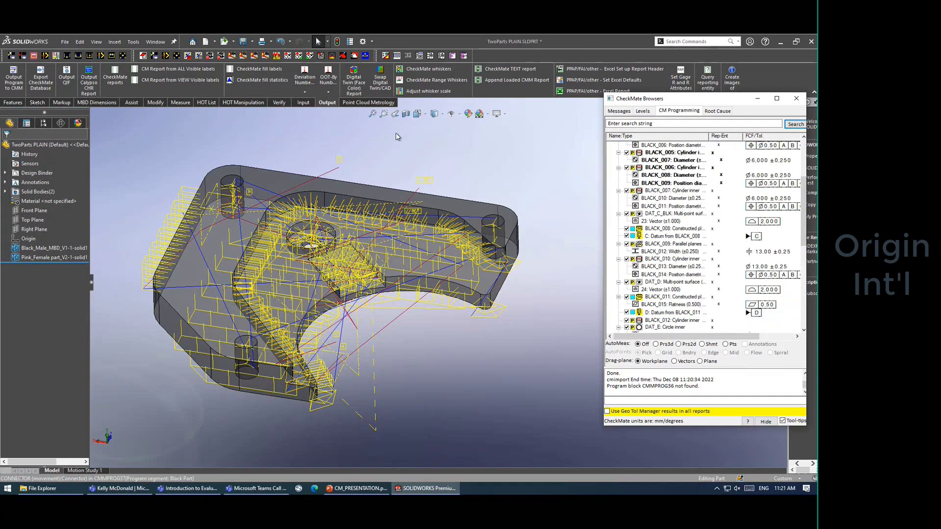
left_click(309, 55)
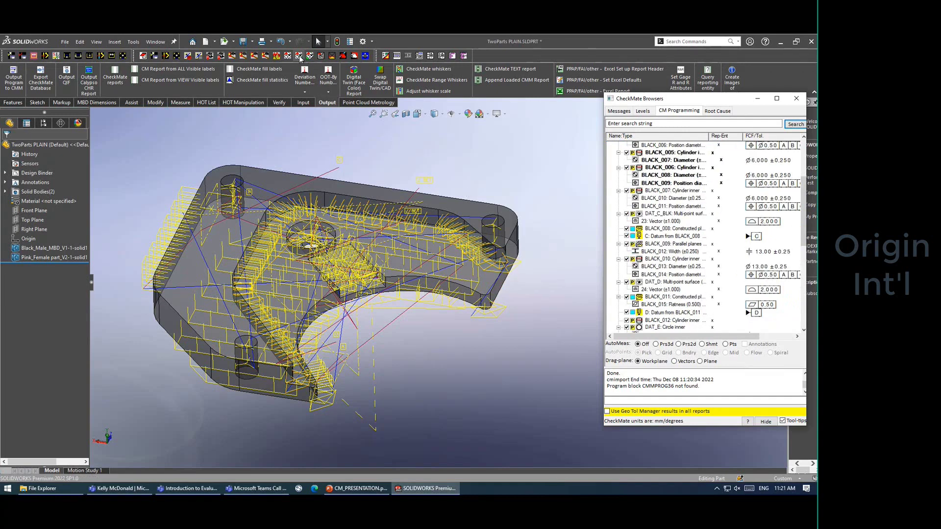
left_click(432, 309)
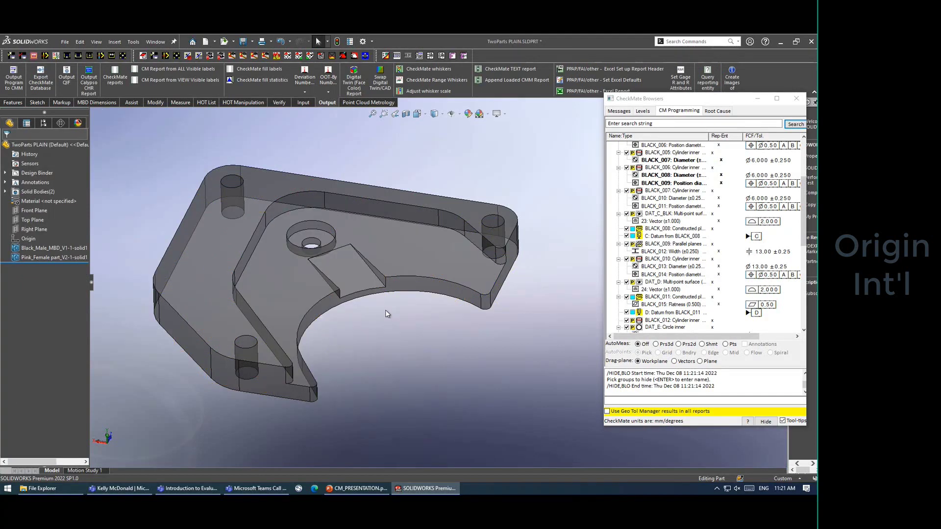
scroll(539, 374, "up", 2)
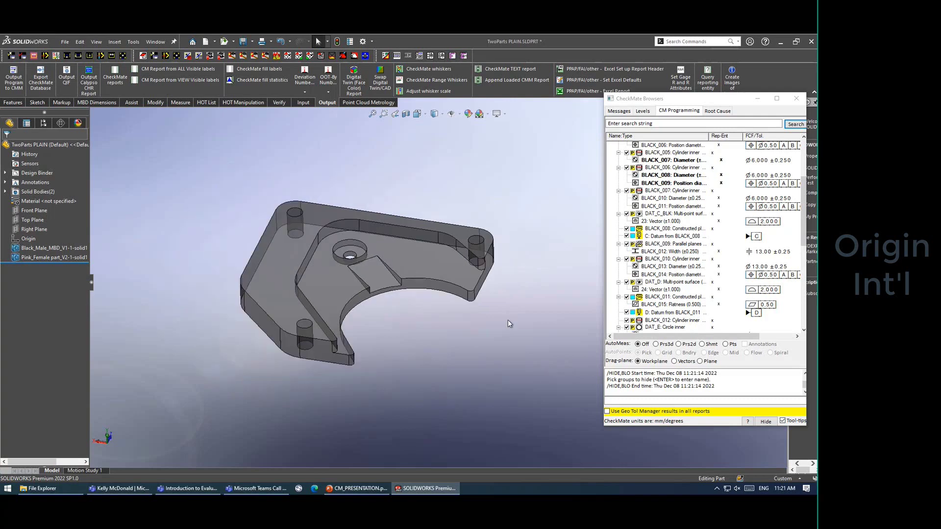
scroll(509, 322, "down", 1)
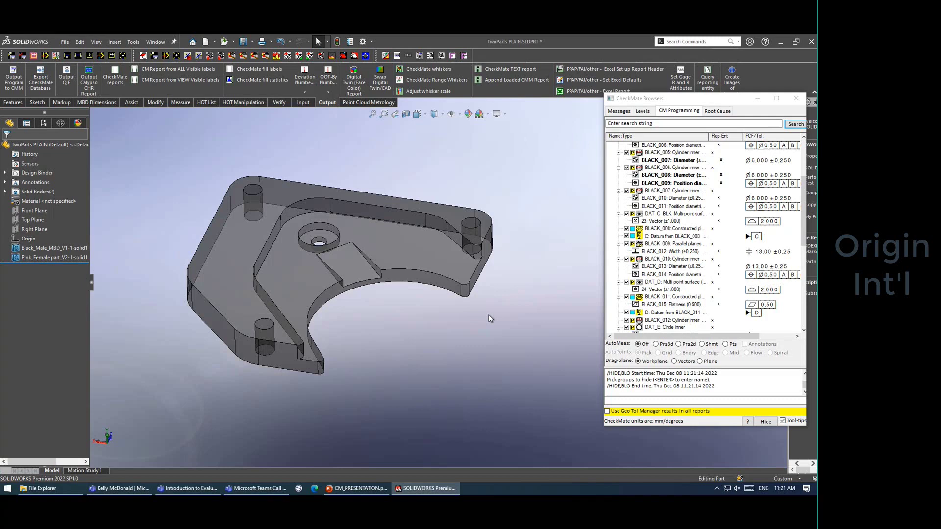
Step: Widen and reposition the CheckMate Browsers window and return to the start of the Black Part program list
left_click_drag(605, 282, 563, 282)
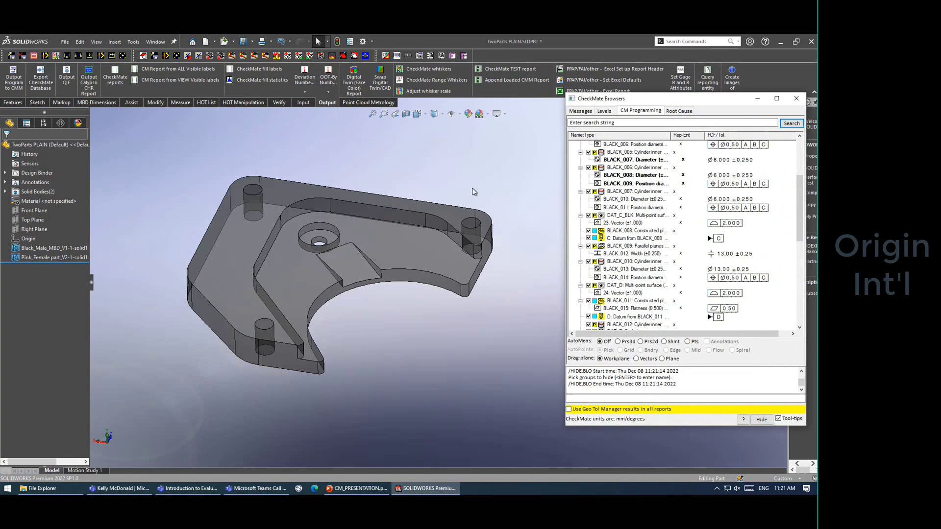
left_click_drag(653, 100, 651, 117)
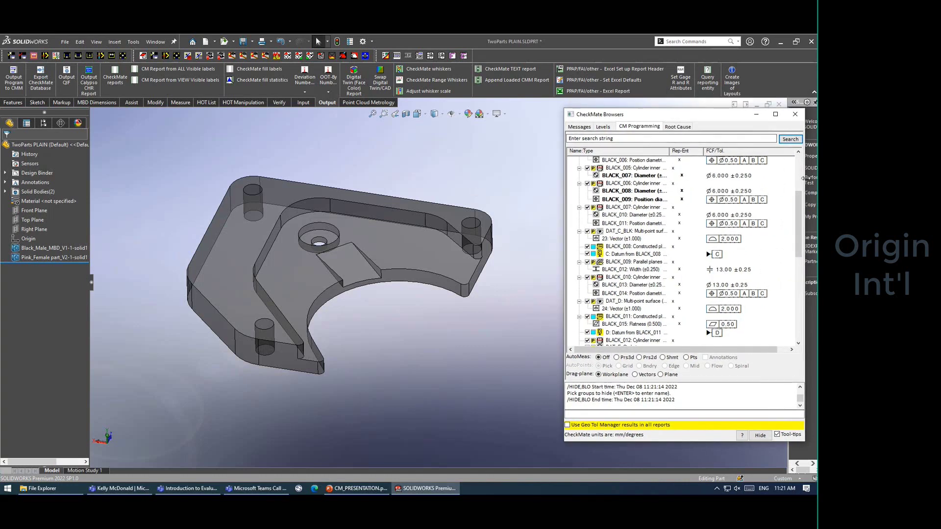
scroll(586, 177, "up", 5)
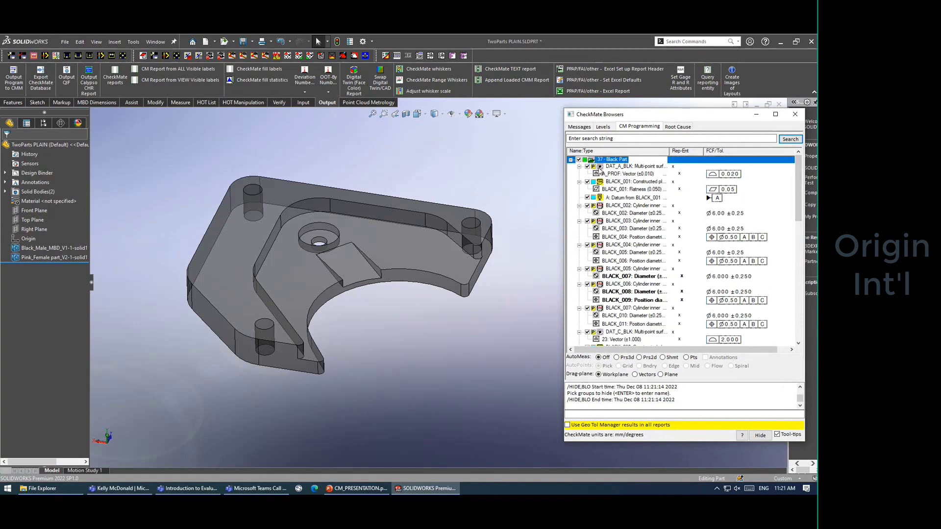
Step: Load the point cloud file Black Male Part_Intamsys.stl as a color map on the black part
left_click(369, 102)
left_click(77, 70)
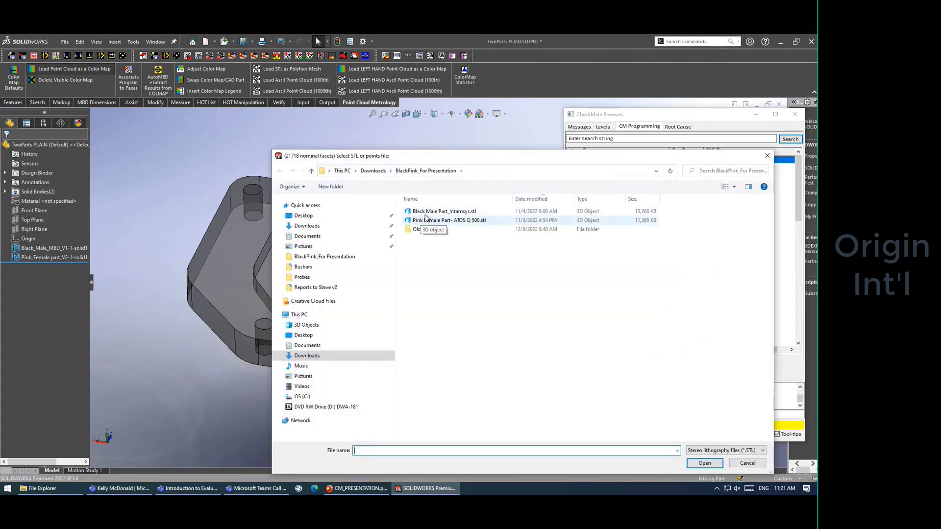
left_click(414, 213)
left_click_drag(602, 163, 502, 133)
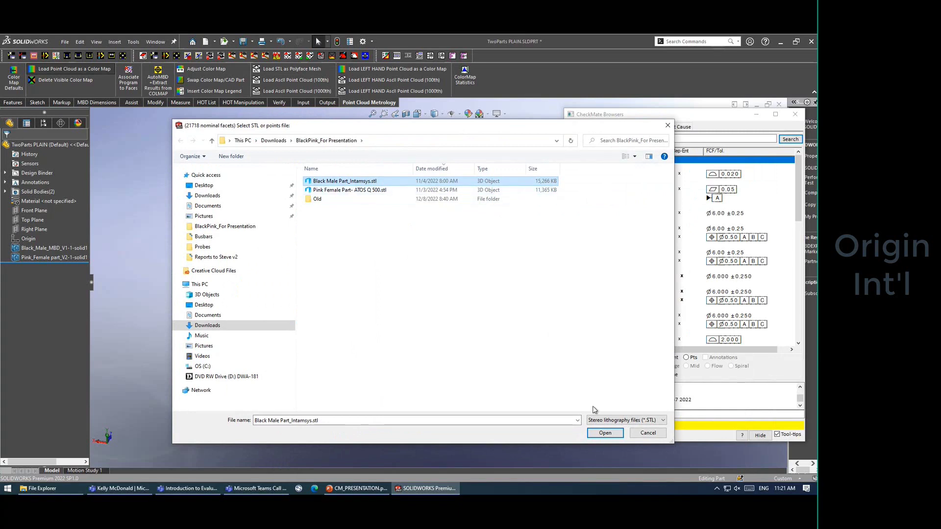
left_click(605, 433)
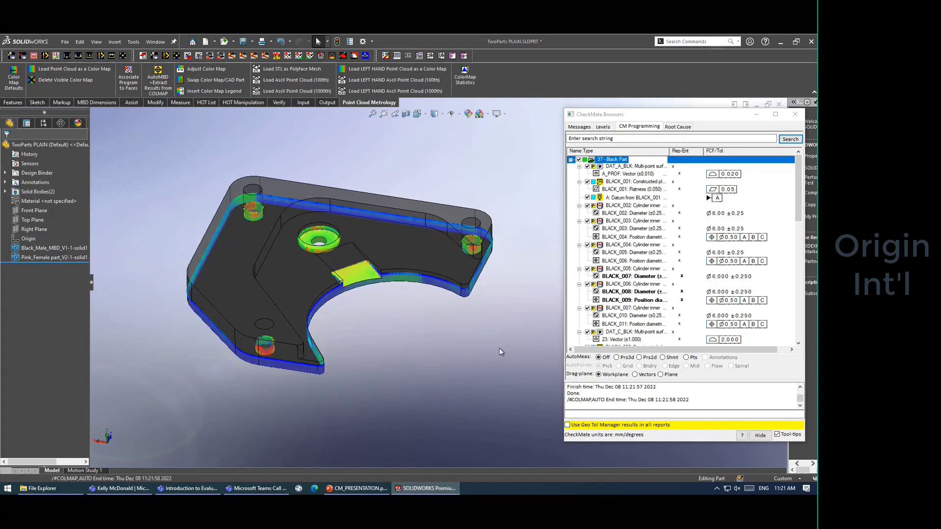
middle_click_drag(372, 329, 332, 328)
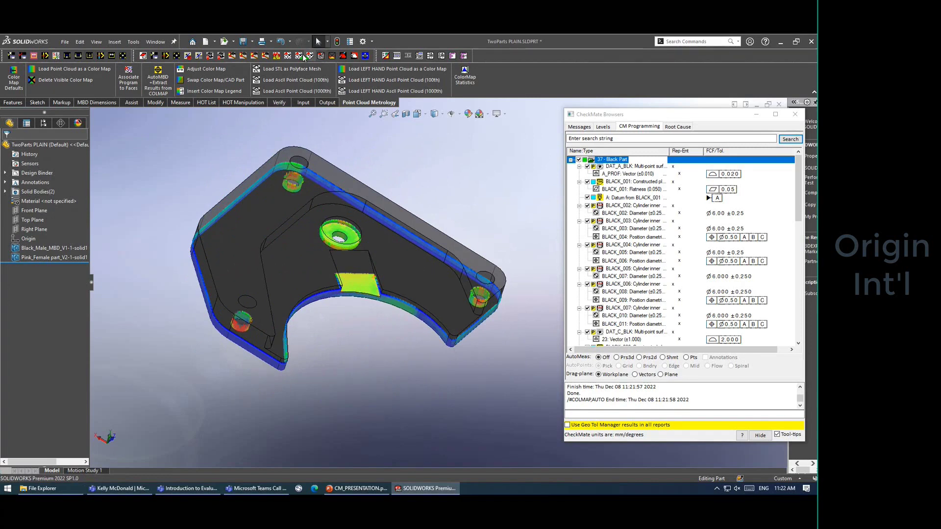
Step: Abandon hiding a group and delete the CMCOLMAP color map group instead
left_click(299, 56)
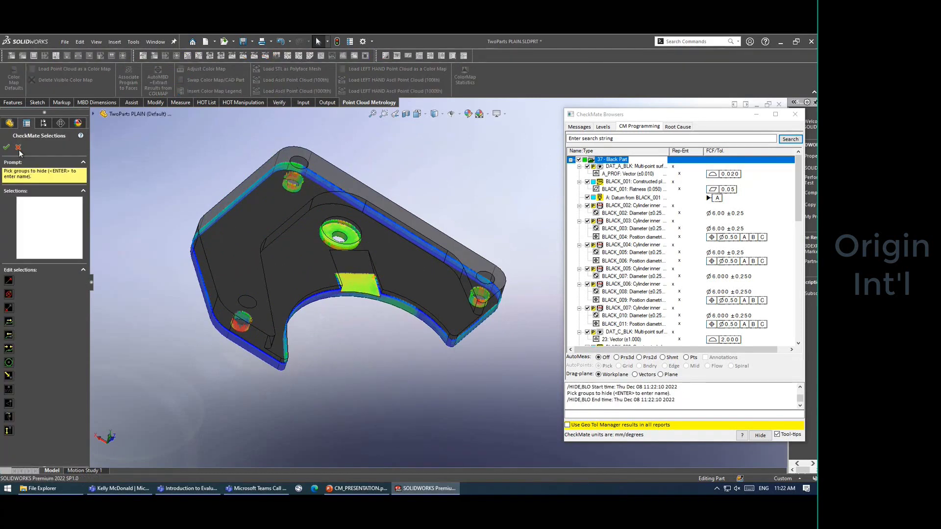
left_click(18, 148)
left_click(321, 55)
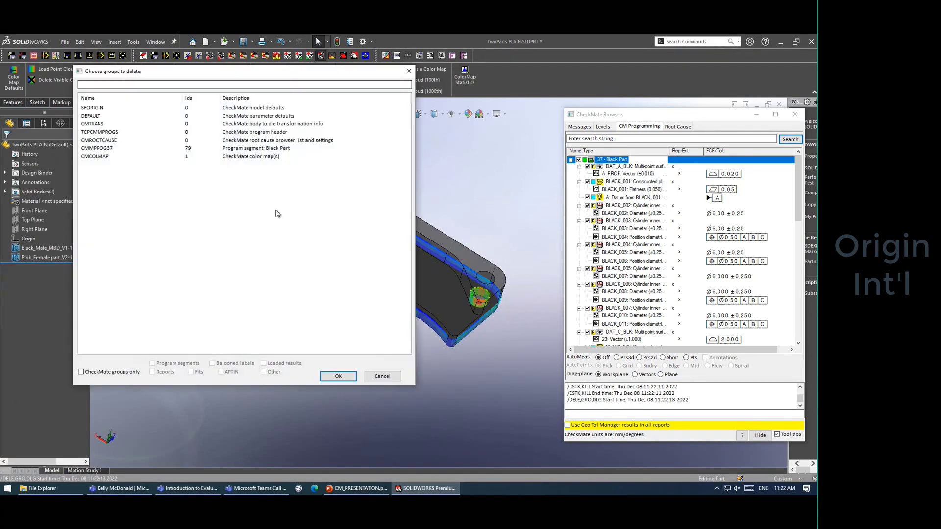
left_click(90, 156)
left_click(349, 380)
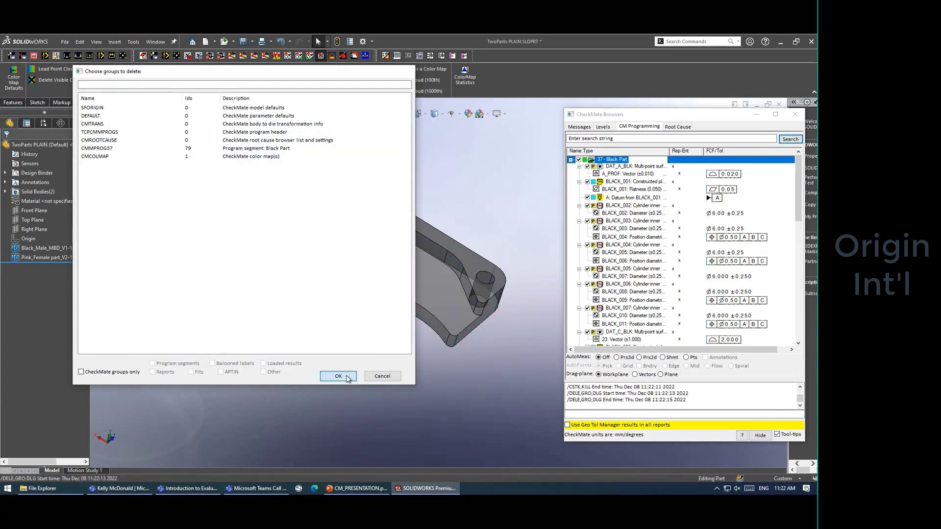
Step: Collapse the Black Part program in the CheckMate list and unhide its segment graphics on the model
scroll(346, 294, "up", 2)
scroll(362, 295, "down", 1)
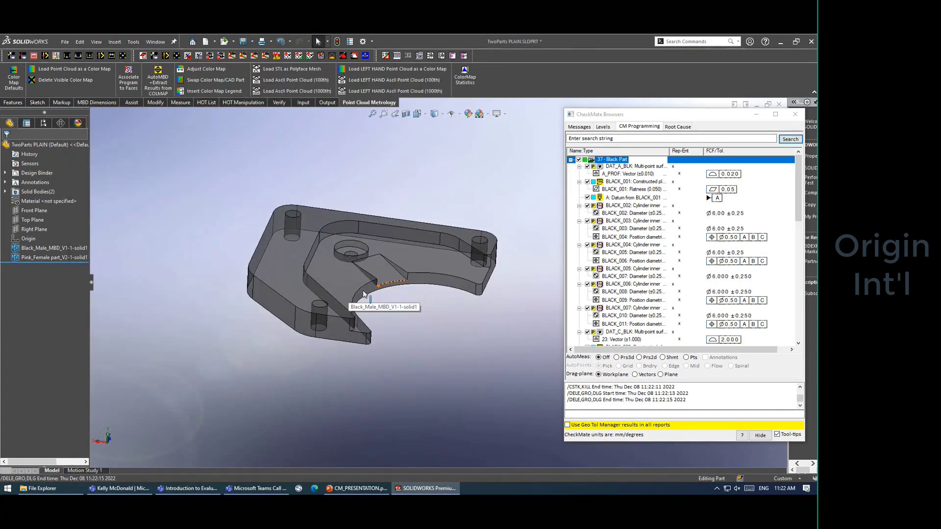
left_click(571, 160)
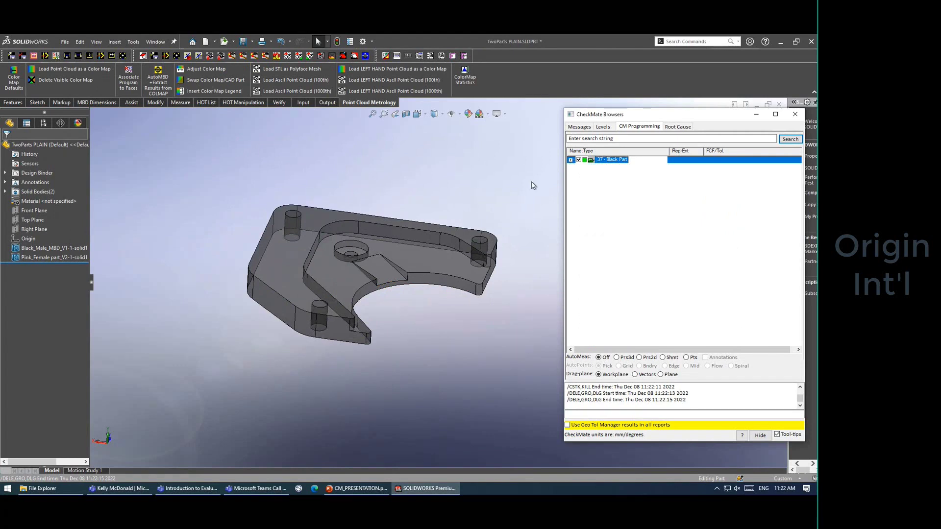
scroll(459, 256, "down", 1)
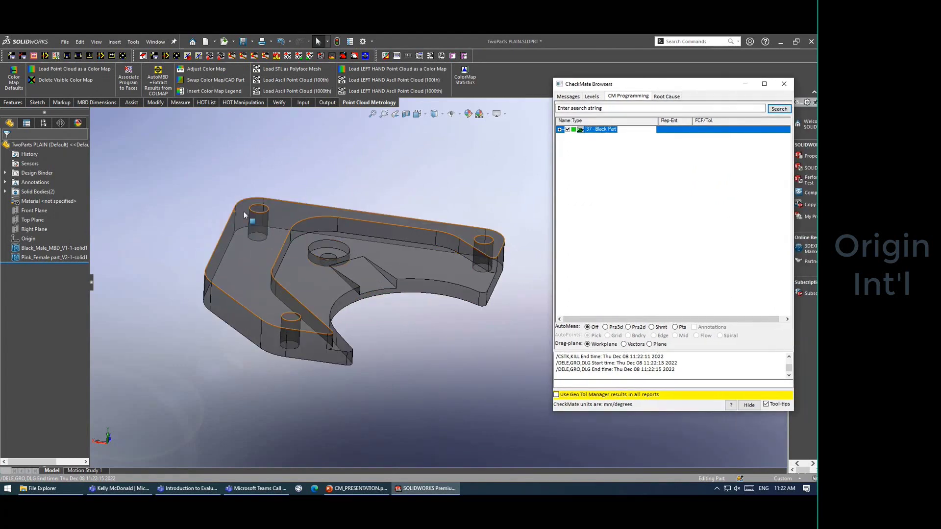
right_click(595, 129)
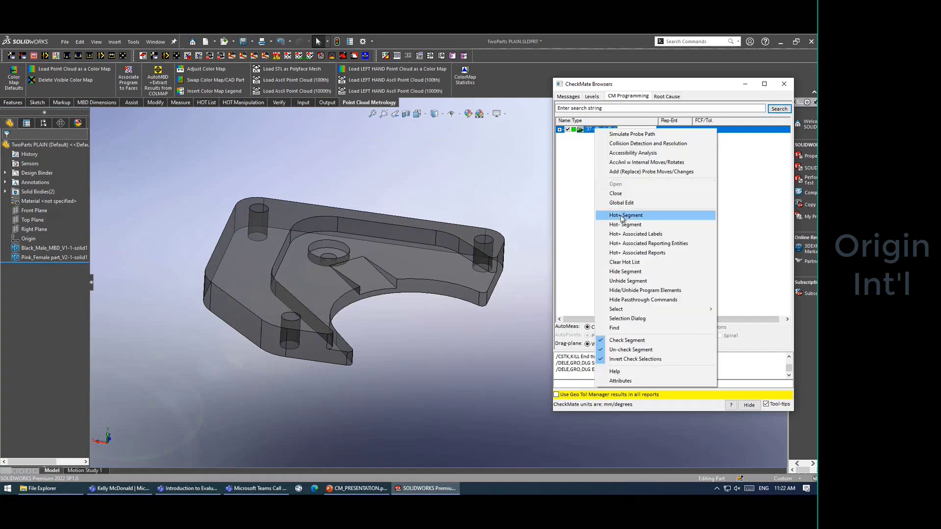
left_click(631, 281)
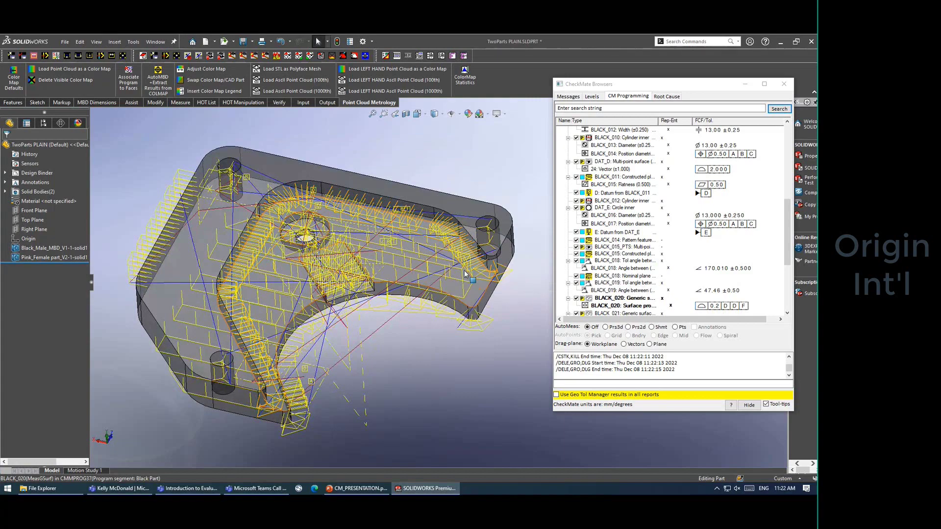
Step: Examine the inspection features and probe path on the black part from another angle, matching them to their program entries
left_click(454, 340)
middle_click_drag(460, 287, 440, 254)
left_click(457, 298)
left_click(423, 203)
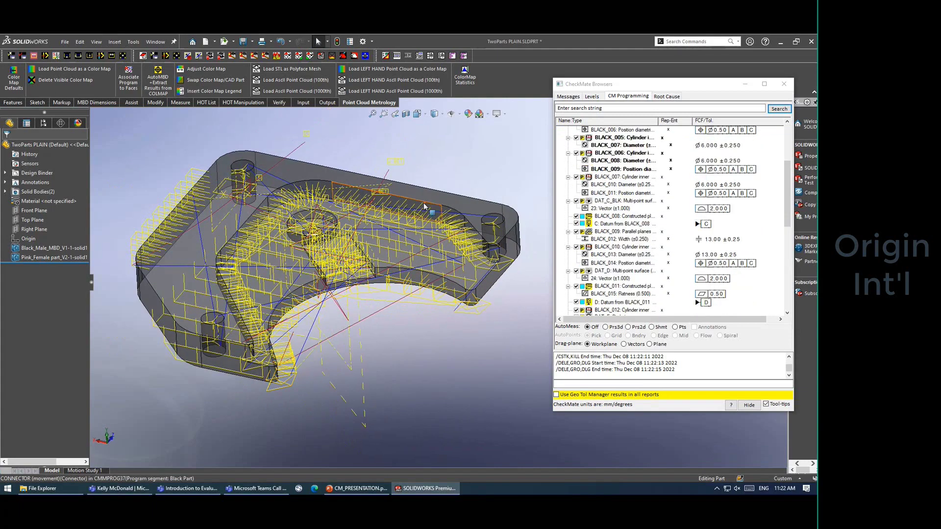
left_click(435, 239)
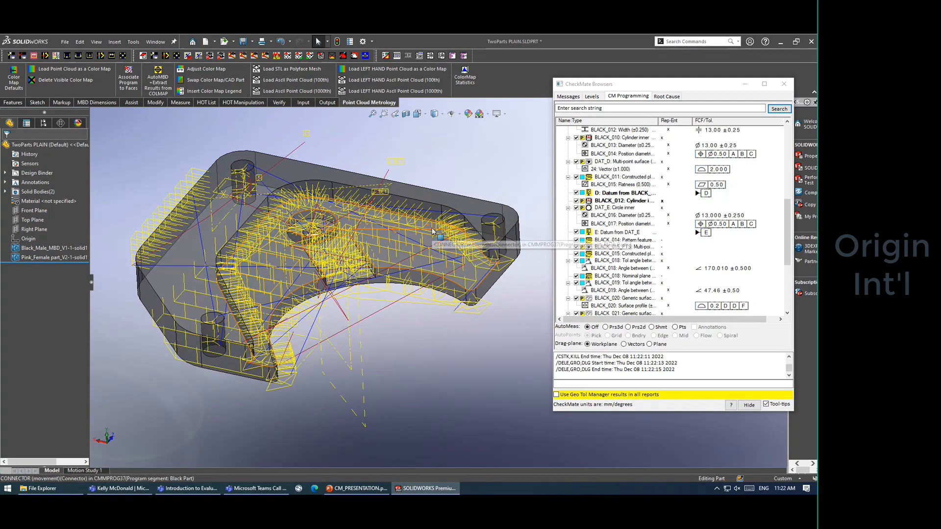
left_click(367, 177)
Step: Try to turn on the simulation spheres for the program, loading the probe file PH10-TP20_40_2R.PRB
left_click(279, 102)
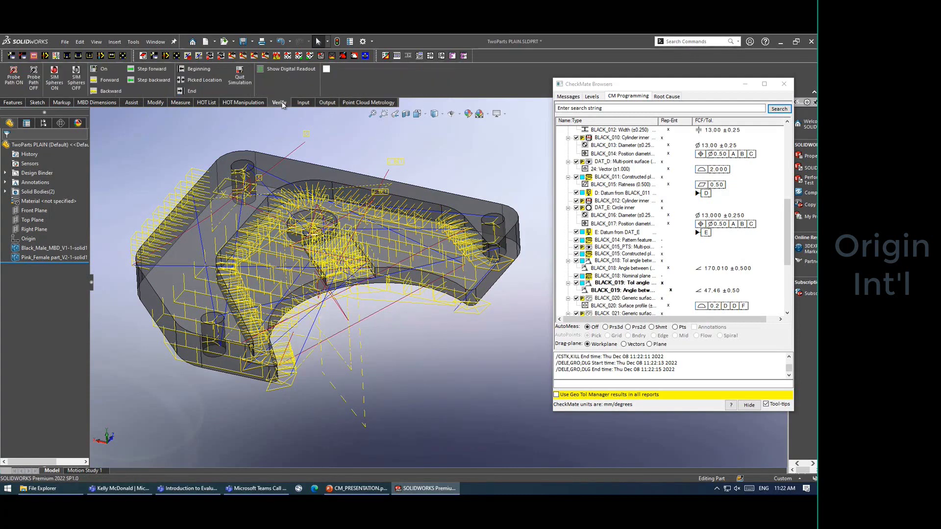
left_click(69, 85)
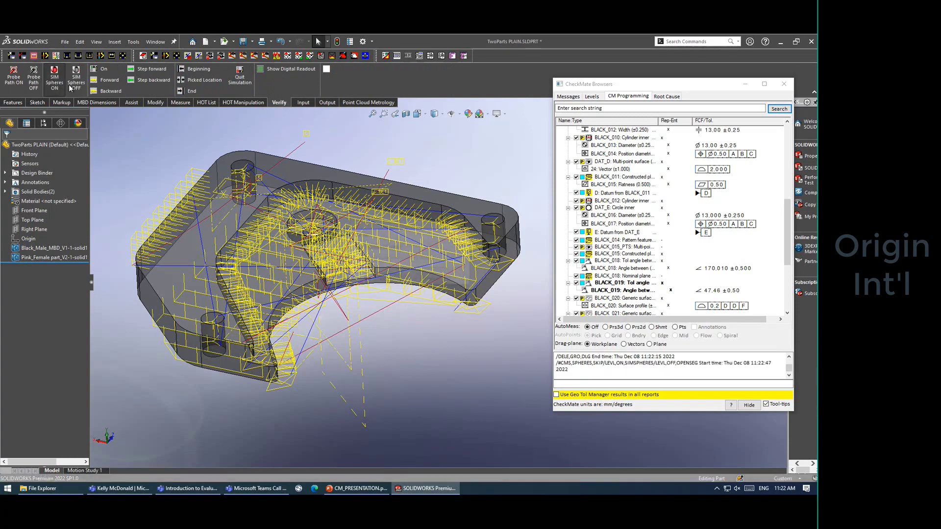
left_click(383, 282)
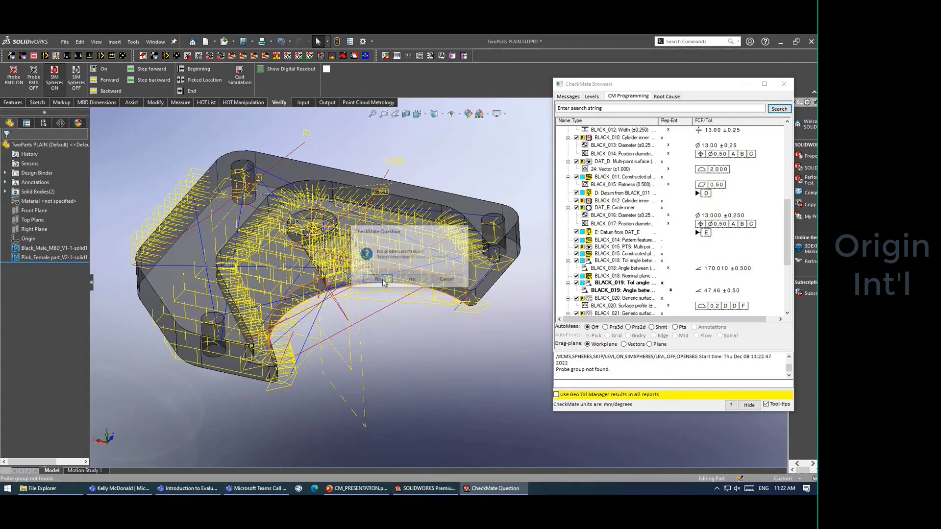
left_click(381, 279)
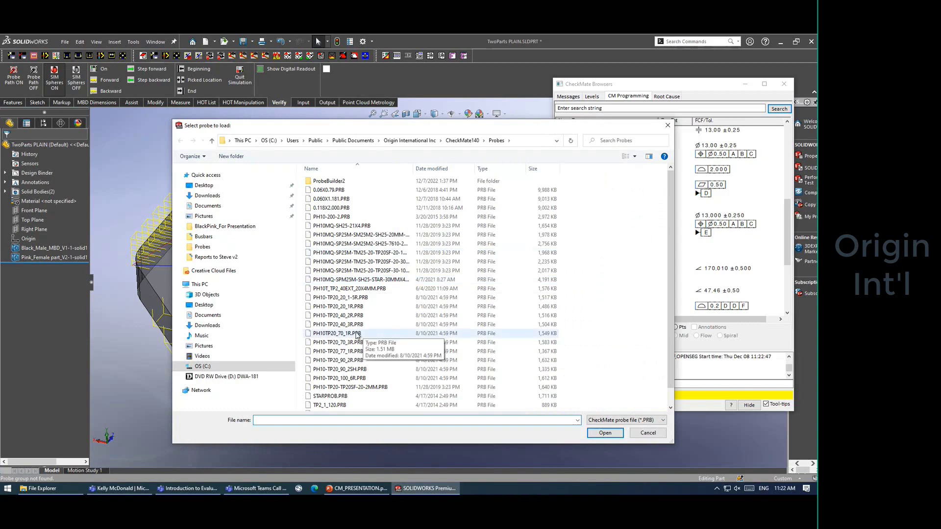
left_click(343, 315)
left_click(597, 432)
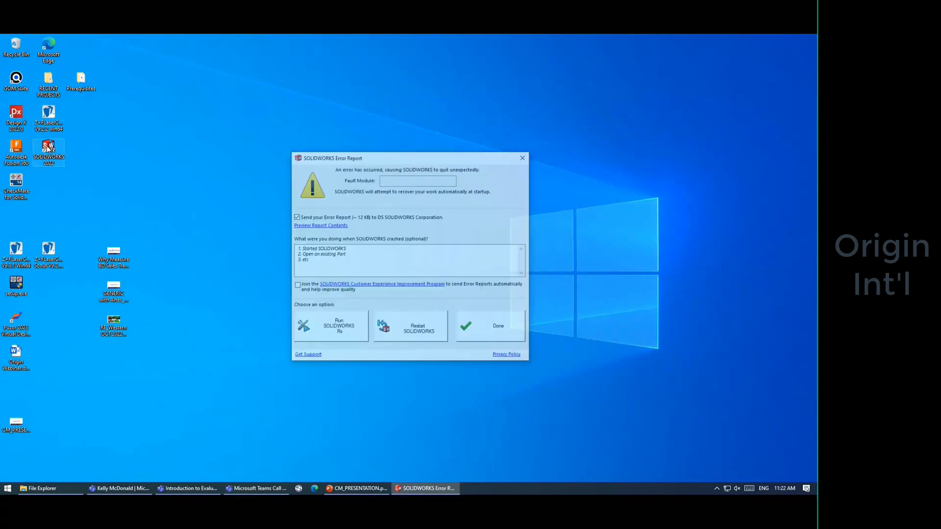
Step: Restart SOLIDWORKS from the error report and dismiss the missing-database and error-report notices
left_click(407, 339)
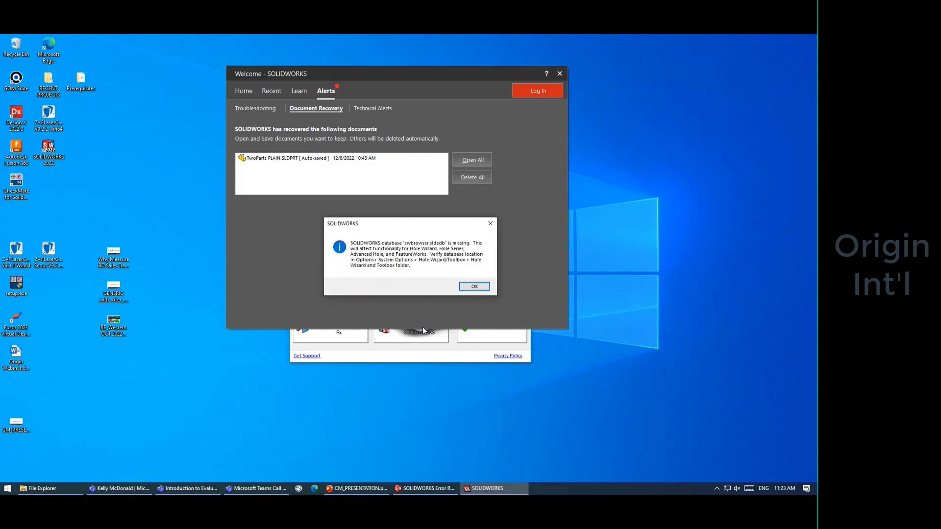
left_click(473, 286)
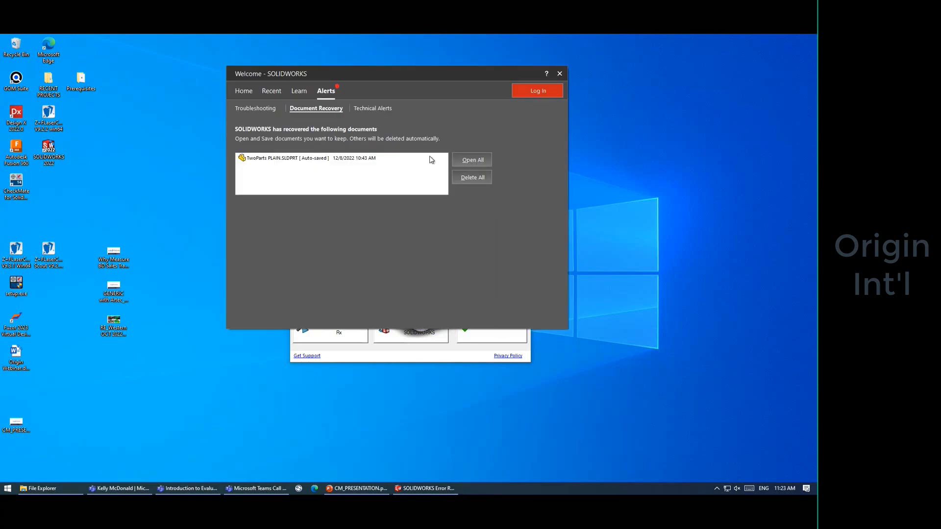
left_click(465, 161)
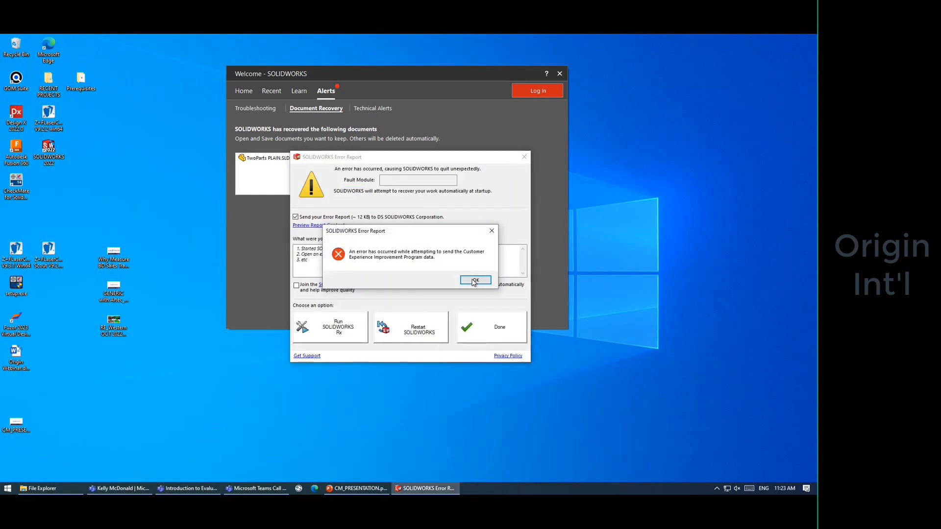
left_click(473, 280)
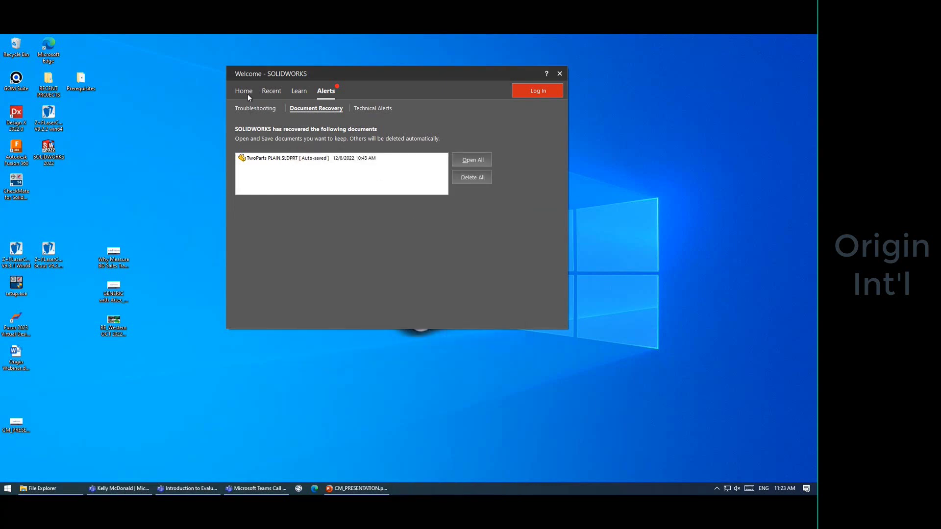
Step: Close the Male_BlackPart_MBD_V2 part and open TwoParts PLAIN.SLDPRT from the recent files
left_click(472, 160)
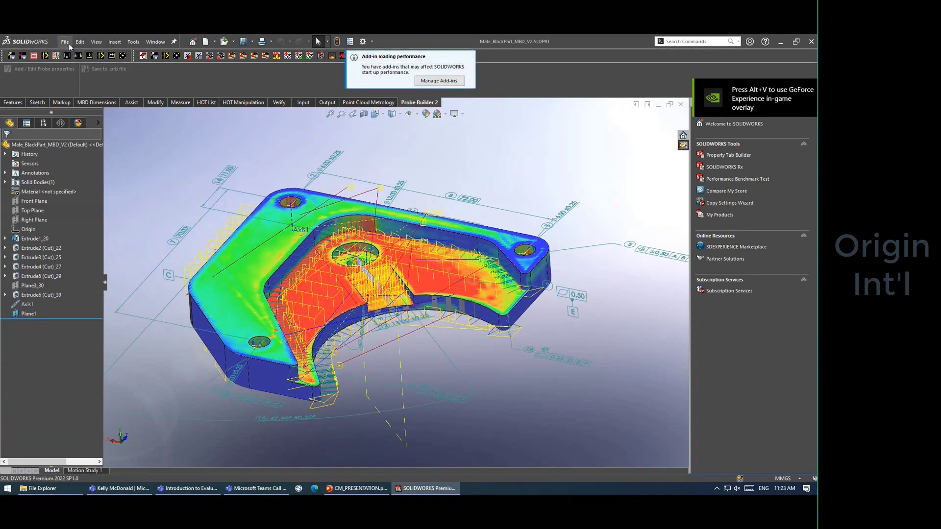
left_click(68, 43)
left_click(91, 95)
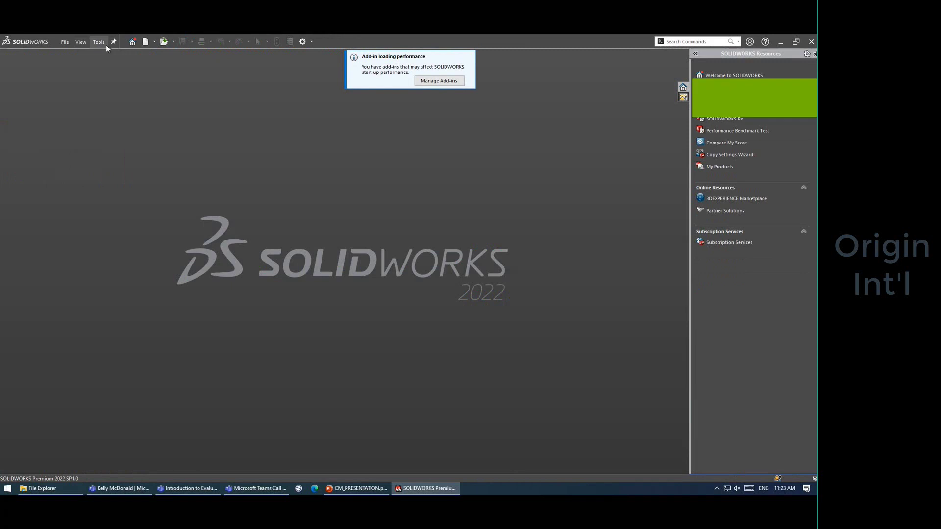
left_click(64, 42)
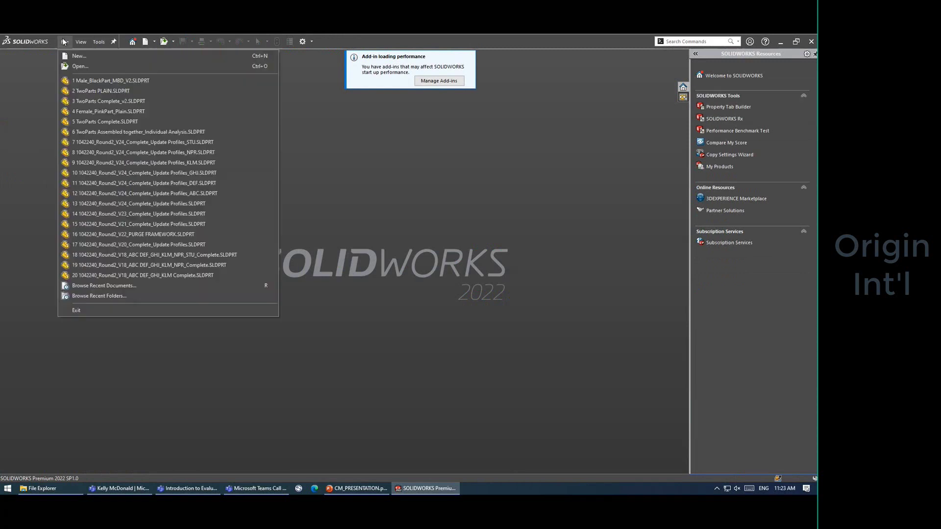
left_click(96, 93)
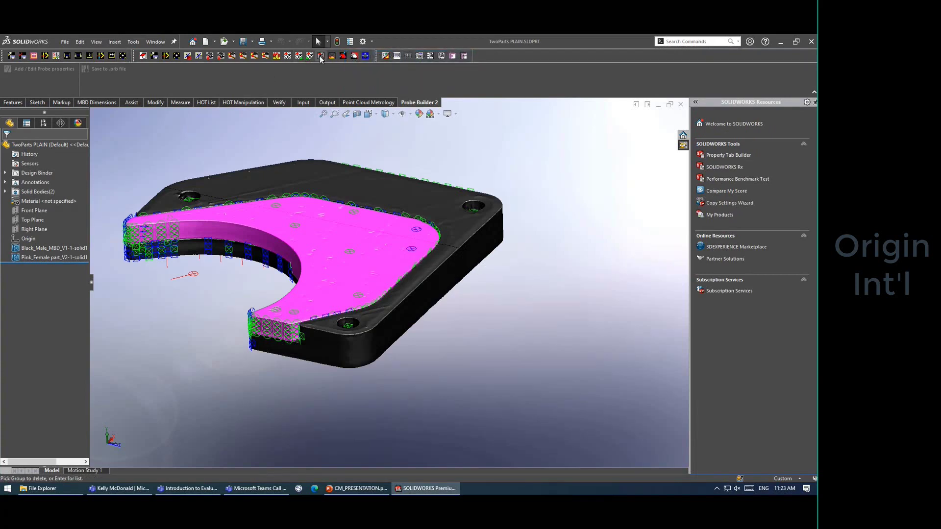
Step: Delete all CheckMate groups from CMROOTCAUSE through MERGE in the TwoParts PLAIN model
left_click(321, 57)
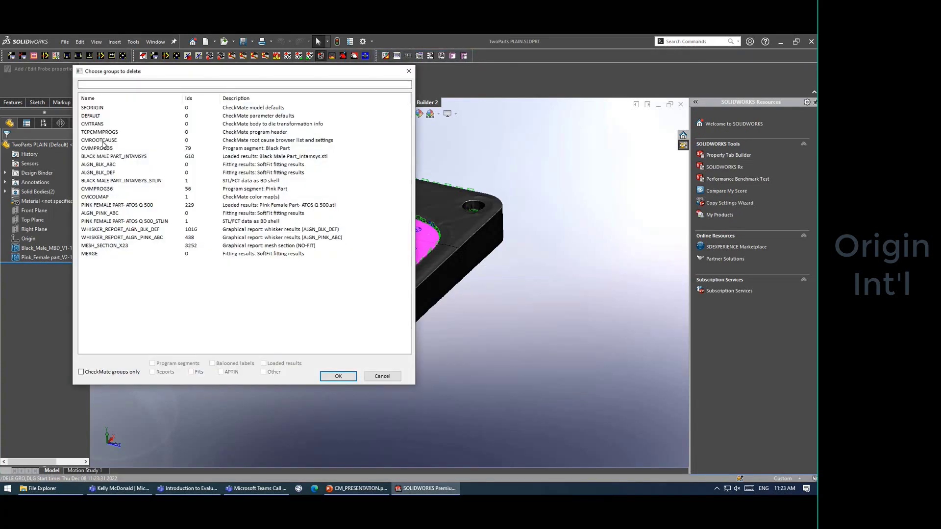
left_click(102, 142)
left_click(93, 254, "shift")
left_click(330, 376)
Step: Show the hidden Black_Male_MBD_V1-1-solid1 body in the model view
left_click(48, 249)
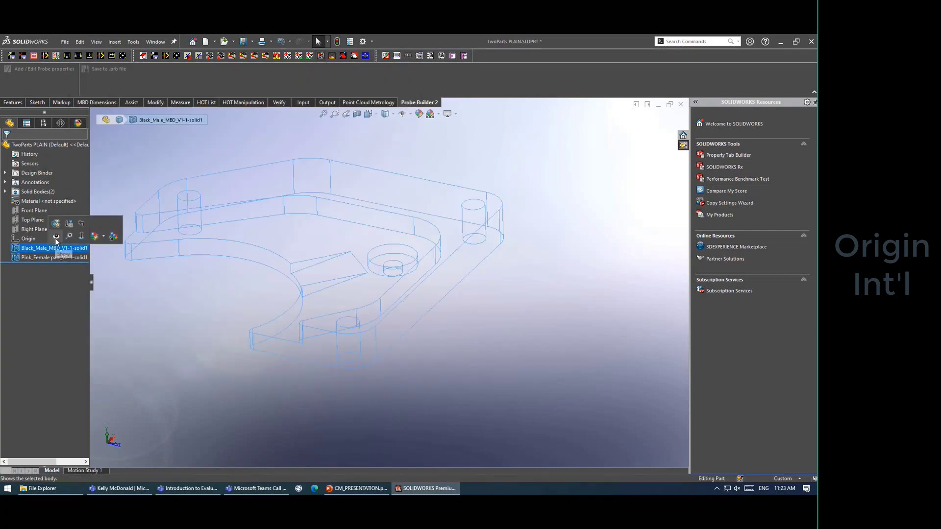
left_click(55, 237)
scroll(251, 303, "up", 4)
scroll(251, 302, "down", 4)
scroll(387, 282, "up", 2)
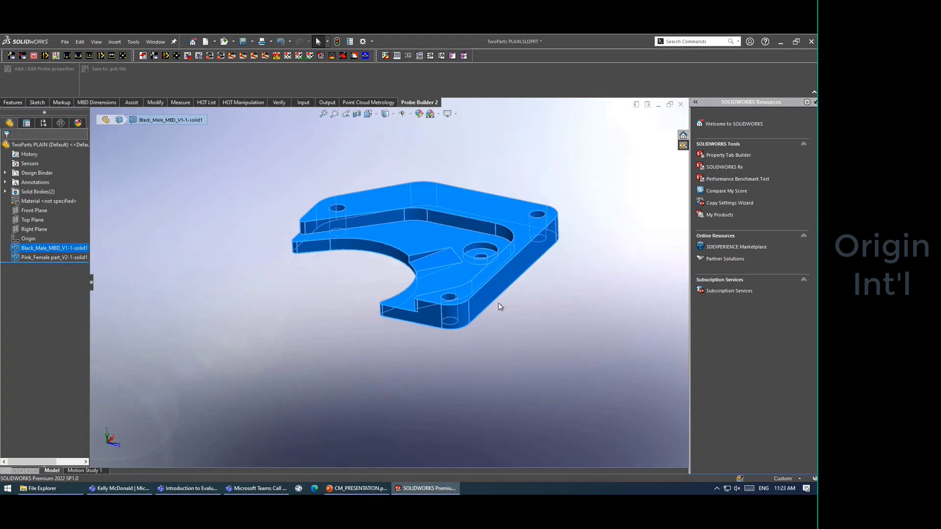
Step: Open the CheckMate Browsers window, place it beside the model, and deselect the black body
left_click(386, 57)
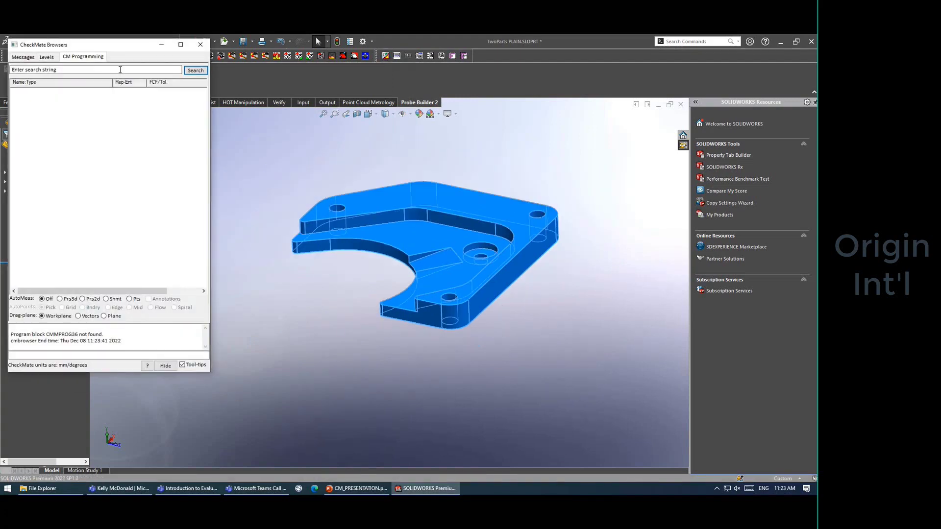
left_click_drag(83, 45, 610, 119)
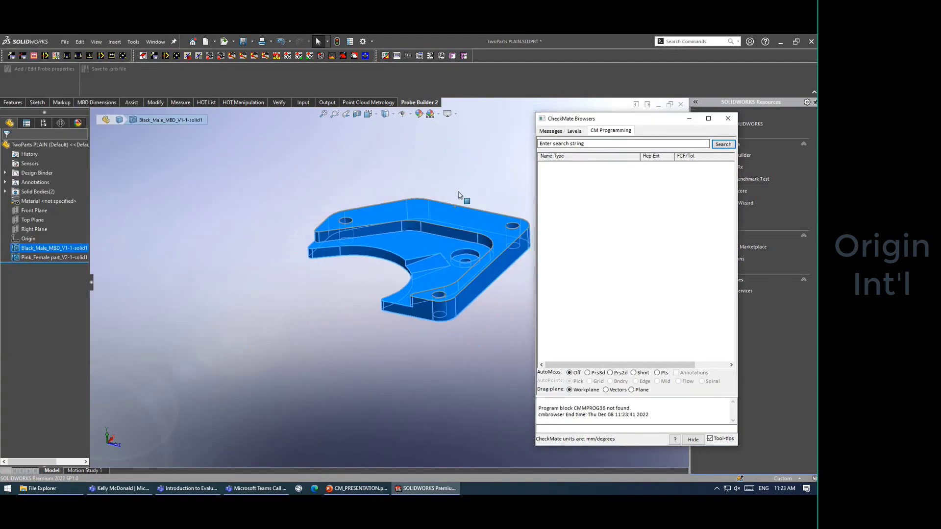
left_click(505, 218)
scroll(505, 281, "down", 2)
Step: Run cmimport to import Male_BlackPart_MBD_v7.CMX and look through the imported program list
left_click(568, 430)
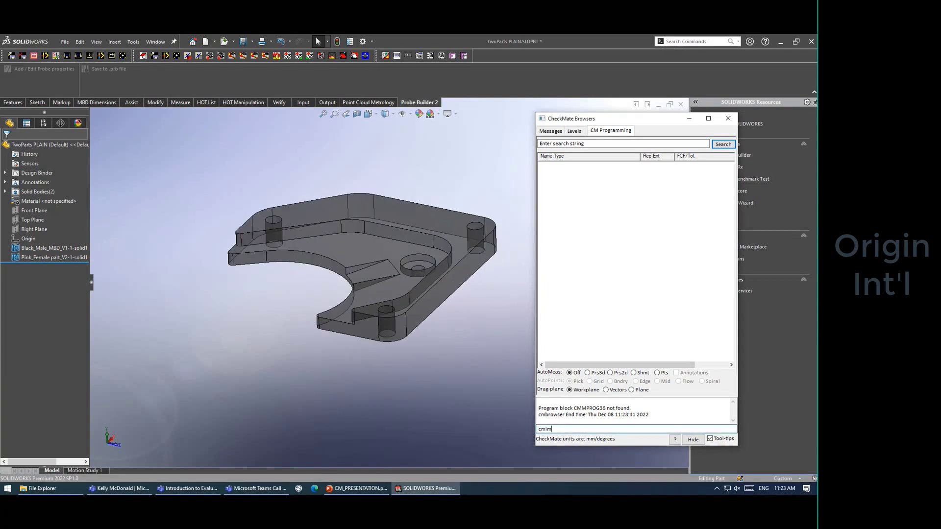
key("Return")
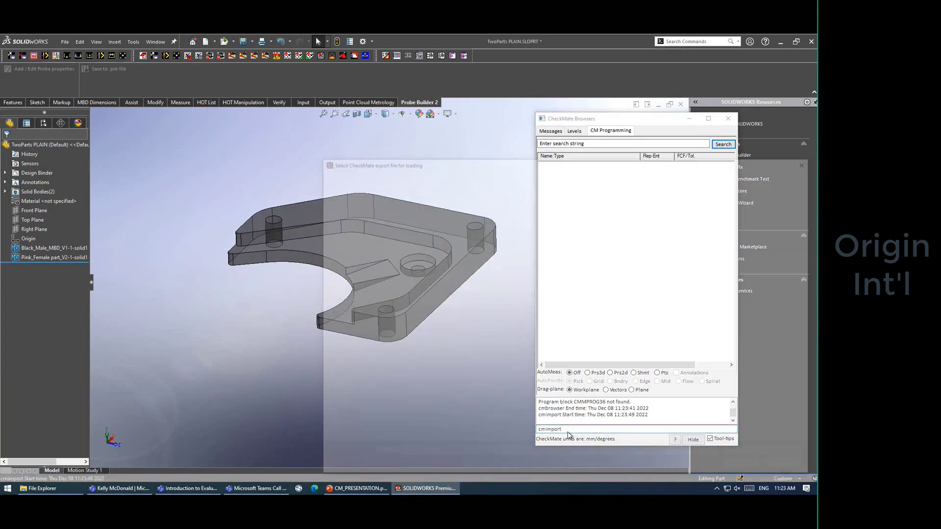
left_click(490, 216)
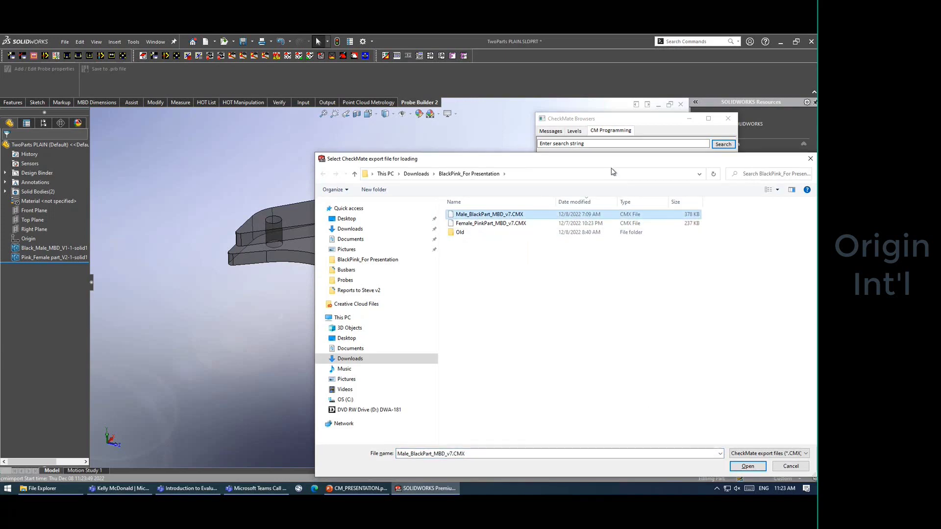
left_click_drag(606, 166, 470, 140)
left_click(611, 443)
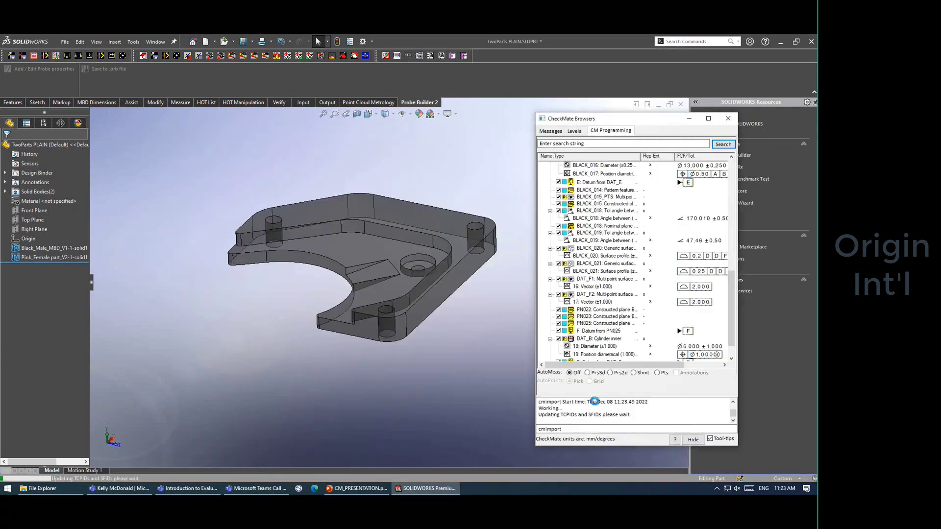
scroll(584, 237, "up", 5)
scroll(584, 237, "down", 5)
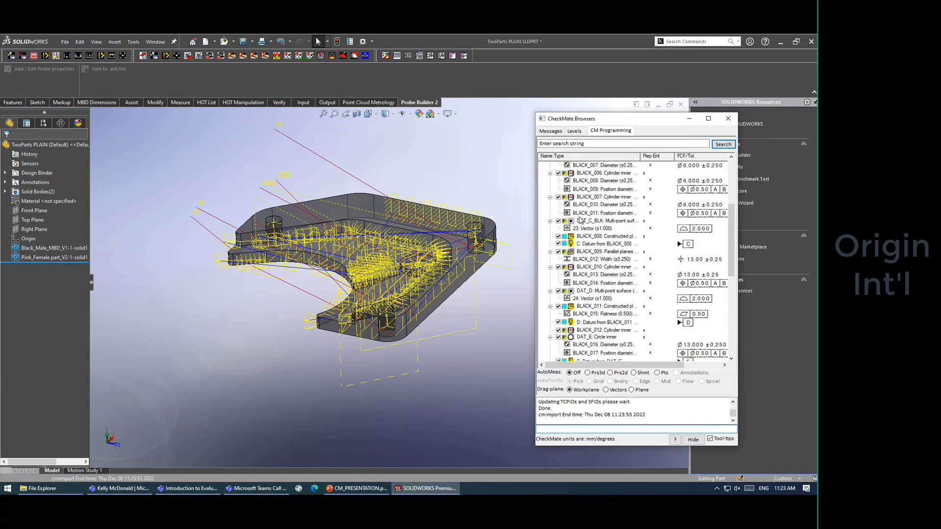
scroll(568, 202, "up", 8)
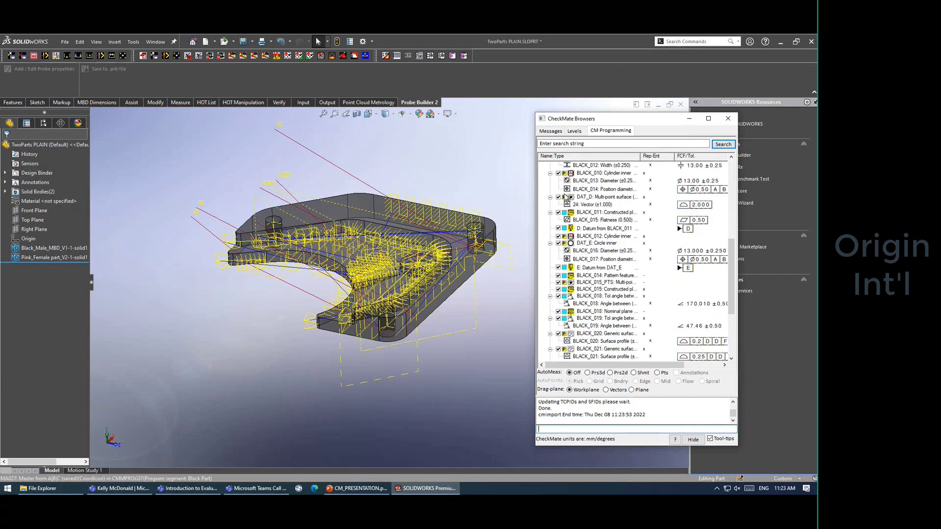
Step: Load the point cloud file Black Male Part_Intamsys.stl as a color map on the black part
left_click(368, 103)
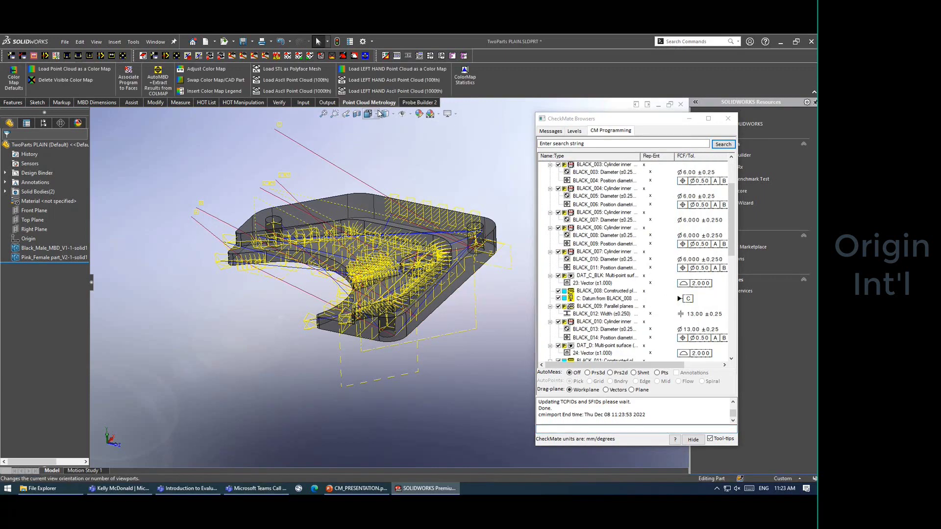
left_click(71, 69)
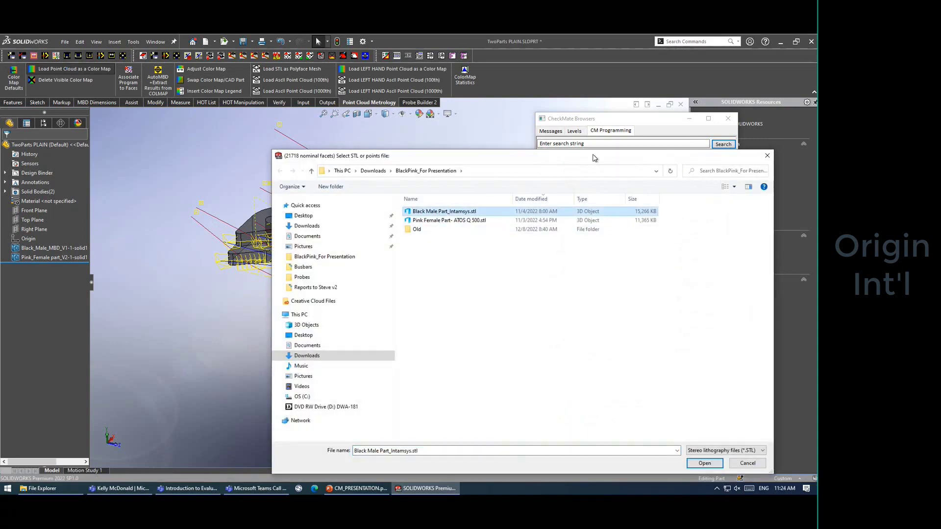
left_click(579, 424)
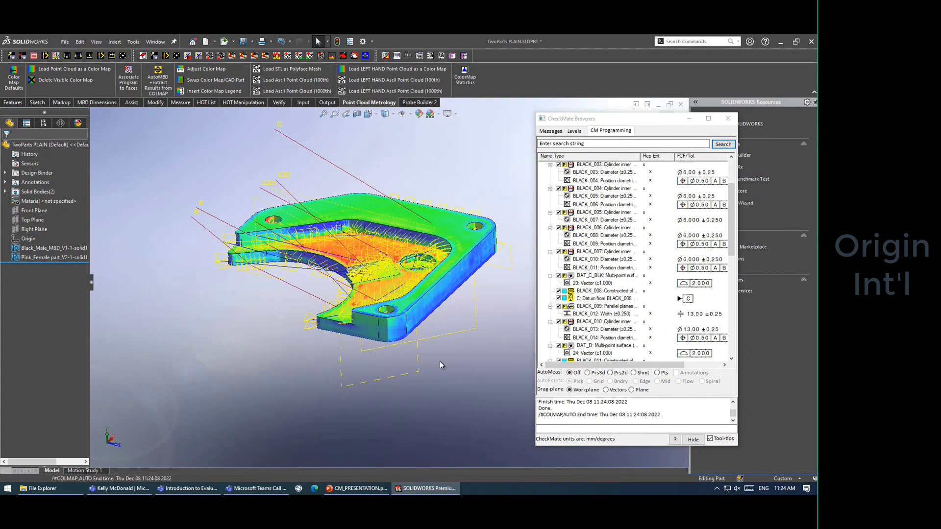
Step: Hide the inspection feature graphics group over the color-mapped black part and move the CheckMate Browsers window clear of the model
left_click(300, 56)
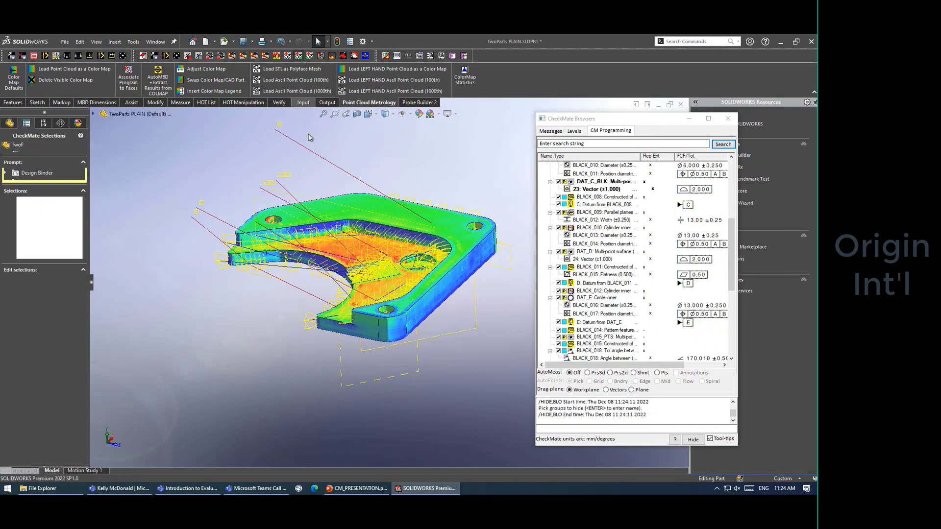
left_click(315, 154)
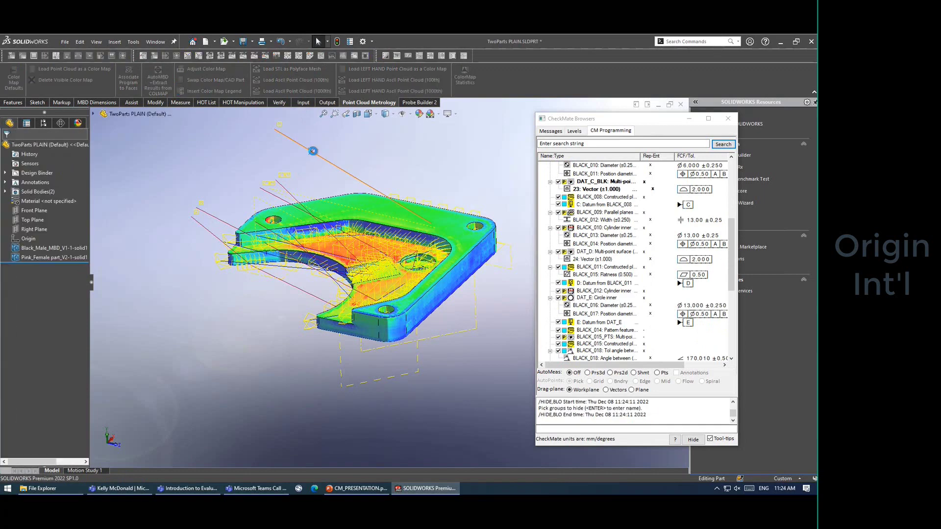
middle_click_drag(314, 155, 398, 294)
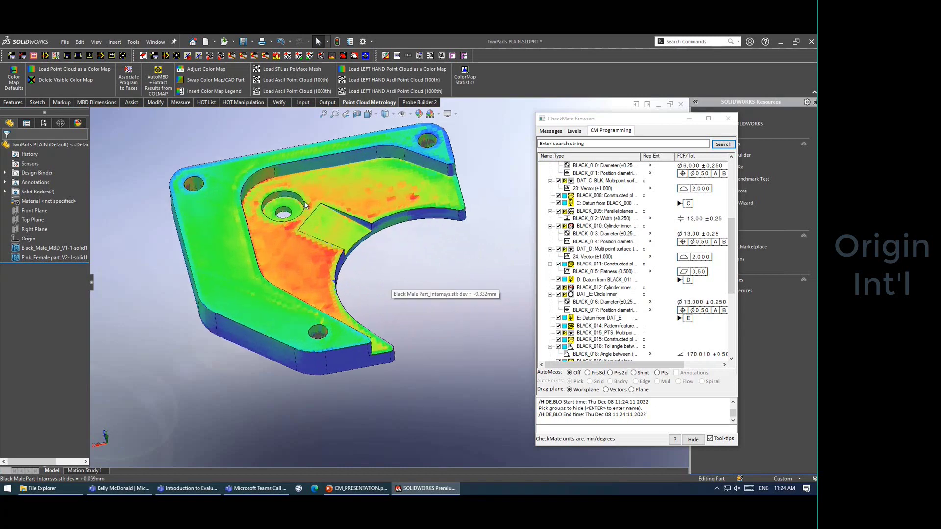
scroll(298, 134, "down", 3)
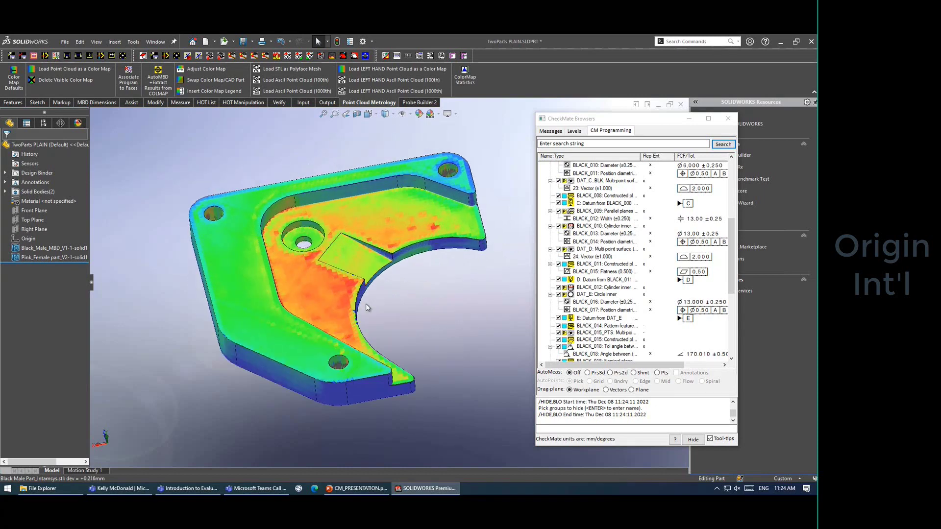
middle_click_drag(401, 343, 407, 289)
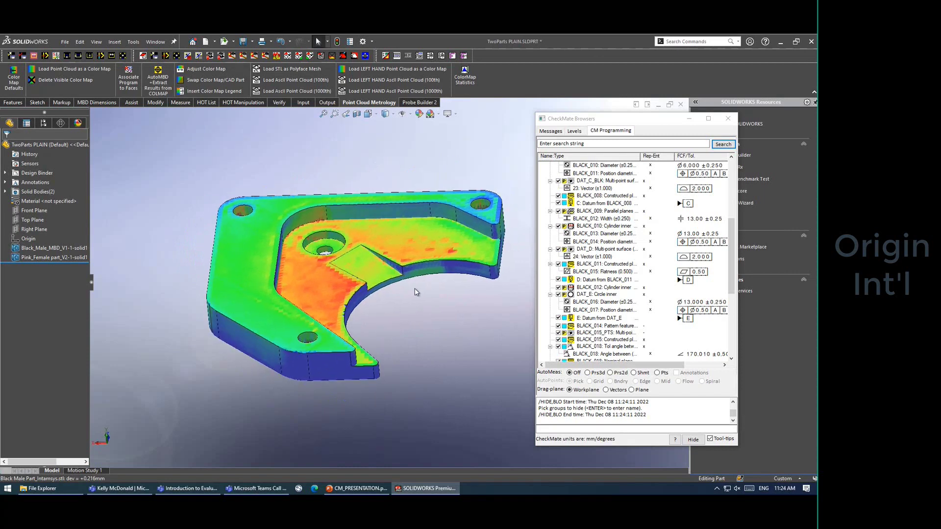
scroll(415, 293, "down", 2)
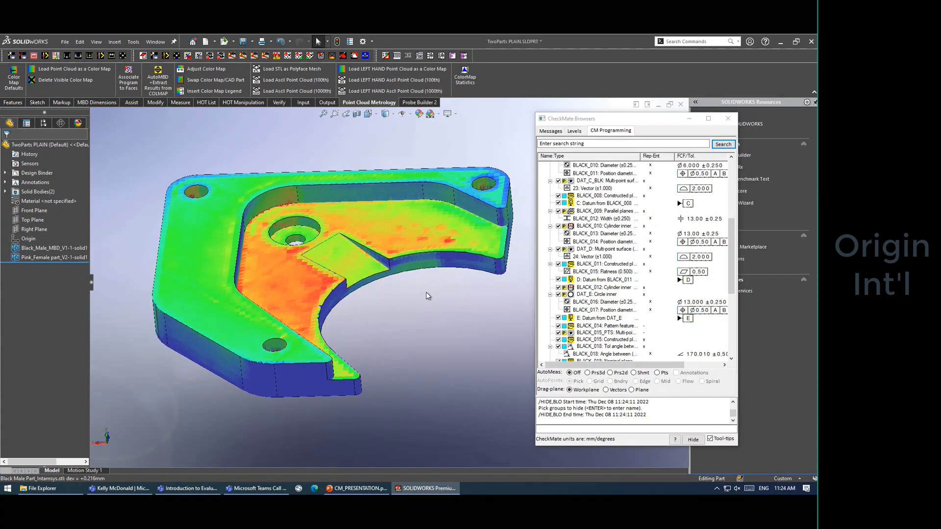
left_click_drag(637, 119, 685, 95)
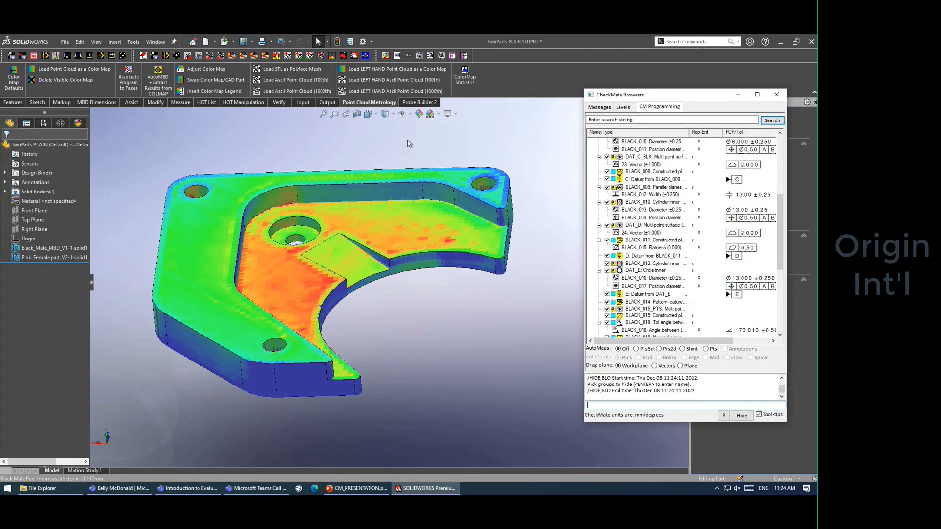
Step: Load the color map data as CMM results into the data group BLACK MALE PART_INTAMSYS
left_click(304, 103)
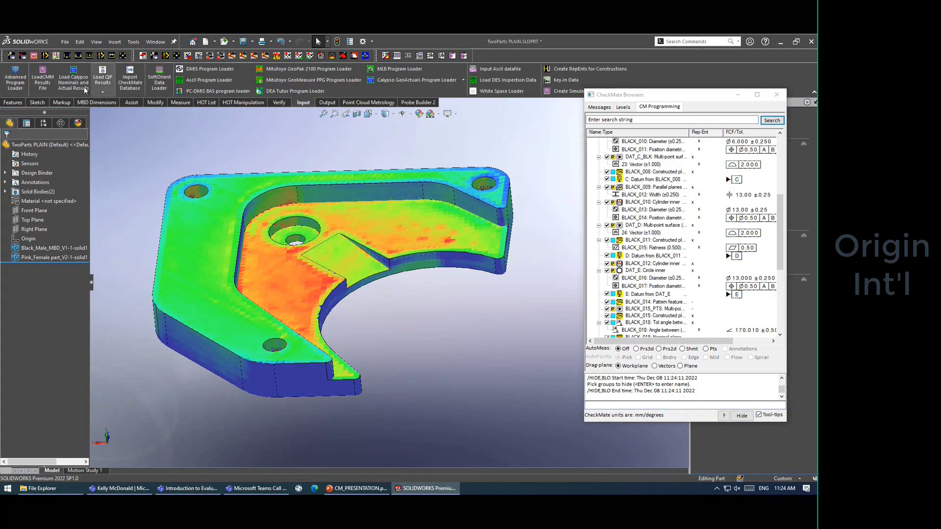
left_click(43, 79)
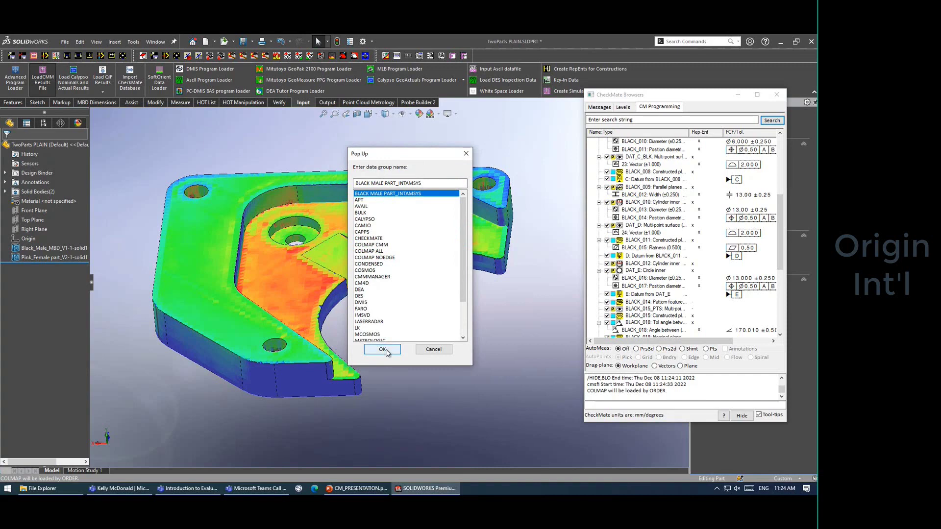
left_click(384, 350)
left_click(395, 280)
left_click(426, 280)
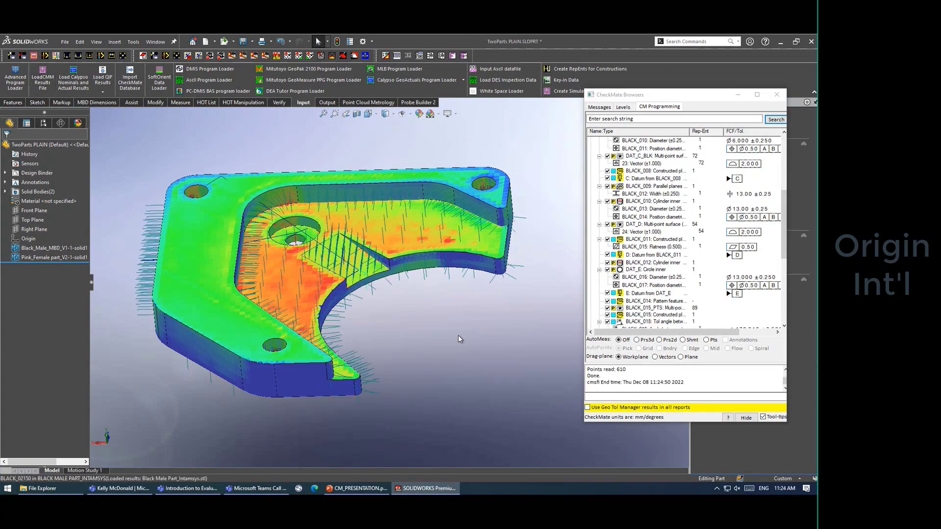
Step: Hide the group of measured point vectors displayed around the black part
middle_click_drag(471, 335, 508, 294)
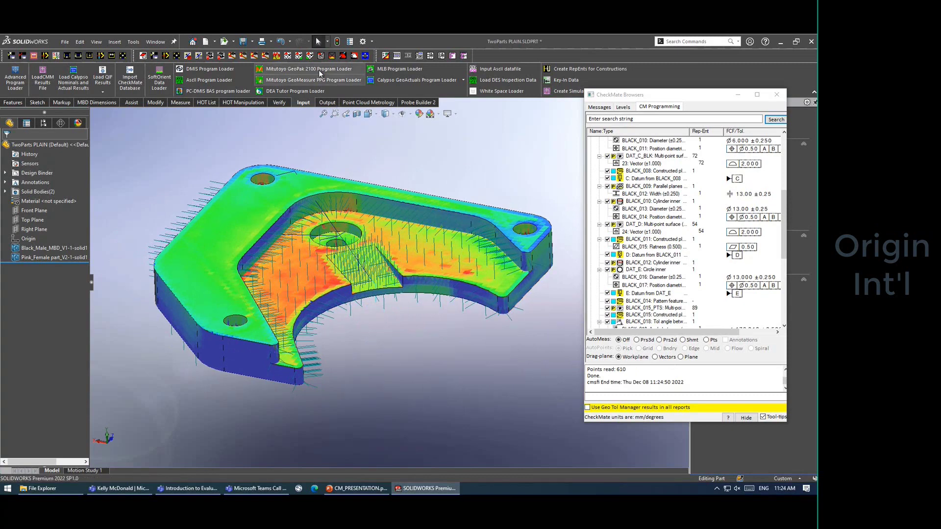
left_click(299, 56)
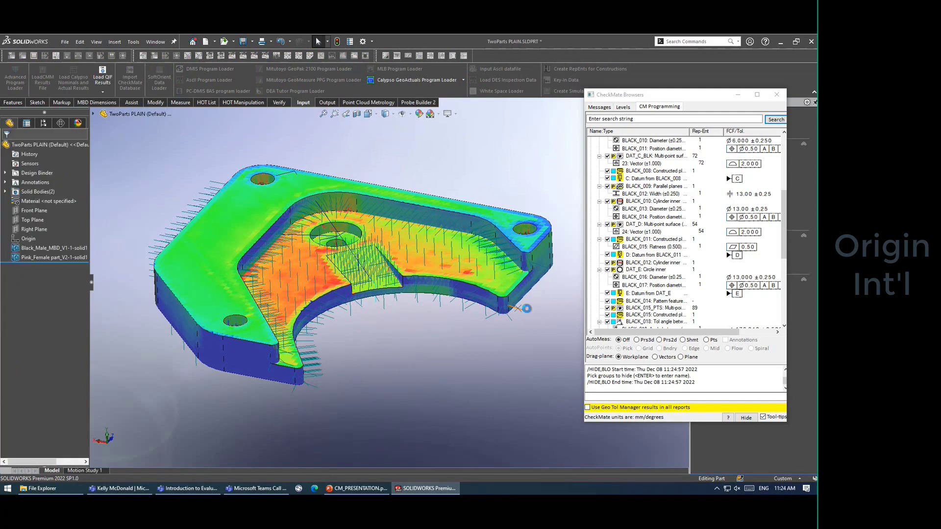
middle_click_drag(443, 301, 332, 278)
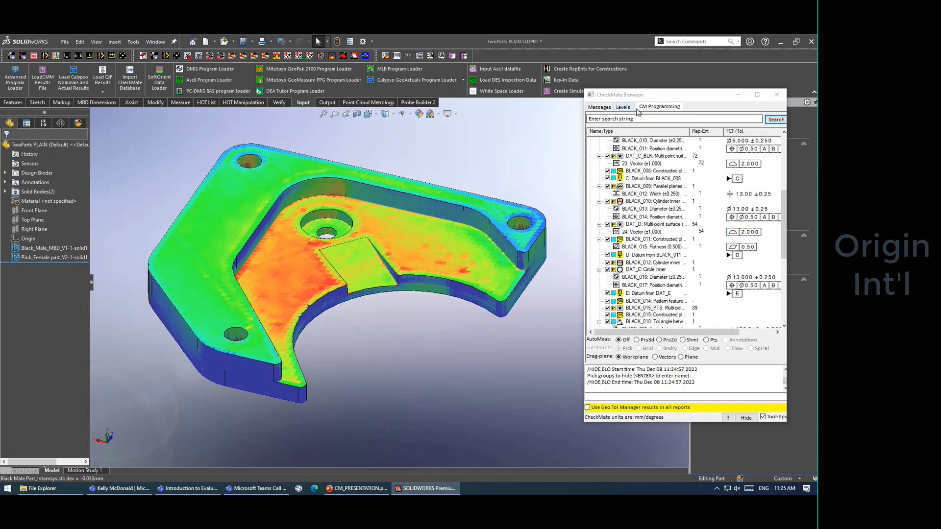
Step: Open the Root Cause browser and create an alignment fit from the BLK_ABC coordinate system
left_click(418, 56)
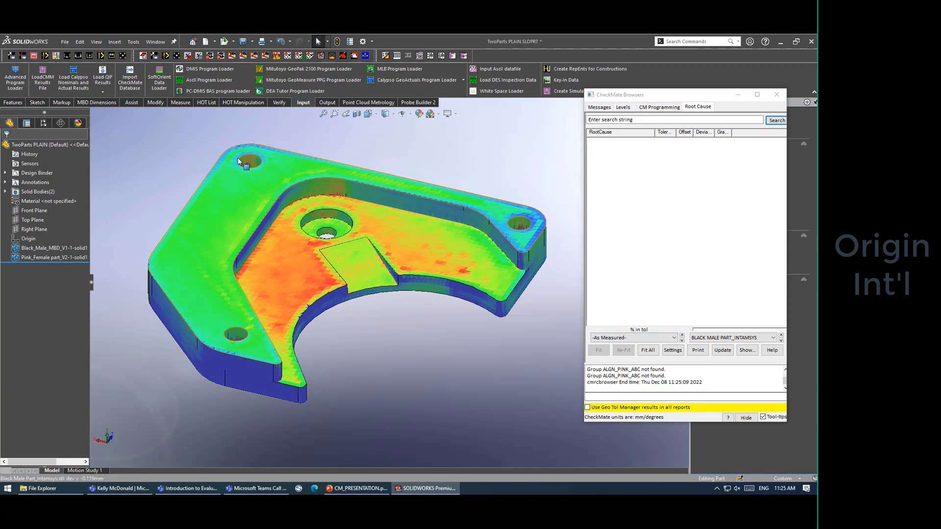
scroll(405, 232, "down", 1)
scroll(405, 232, "up", 1)
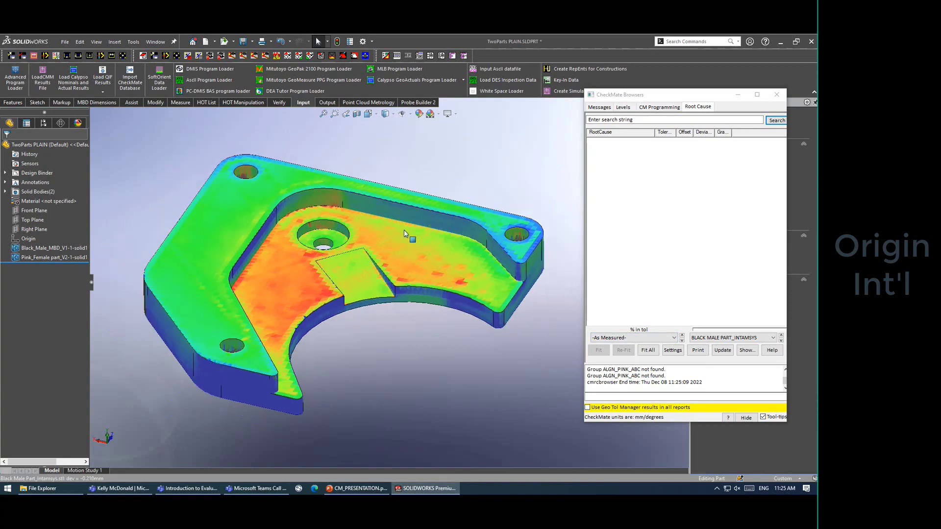
right_click(613, 337)
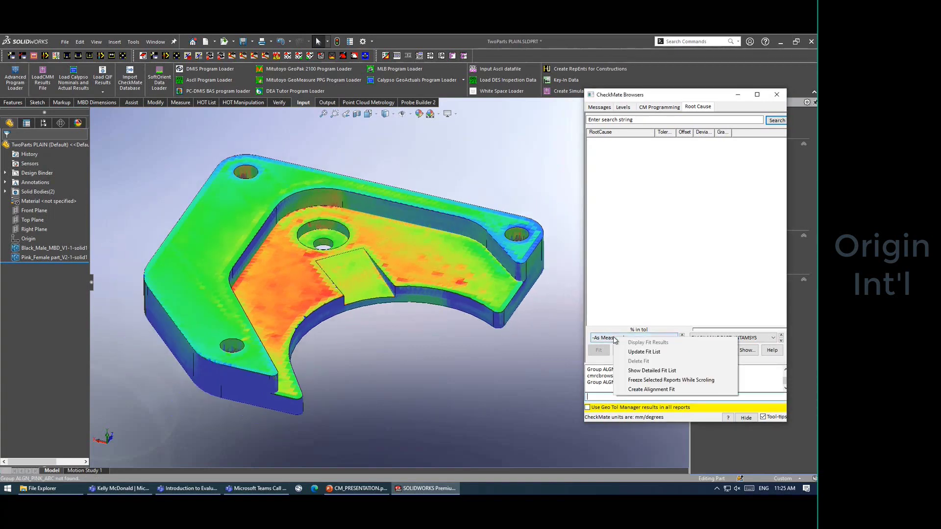
left_click(640, 389)
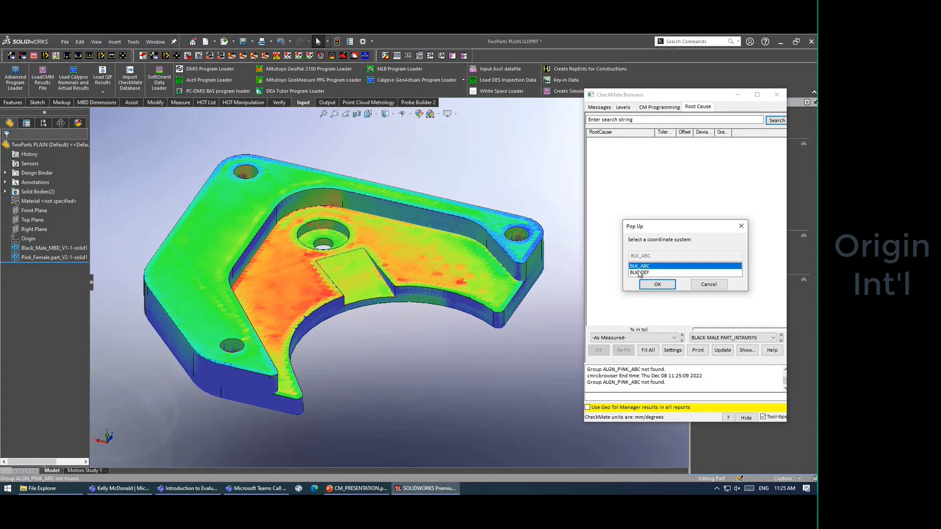
left_click(656, 285)
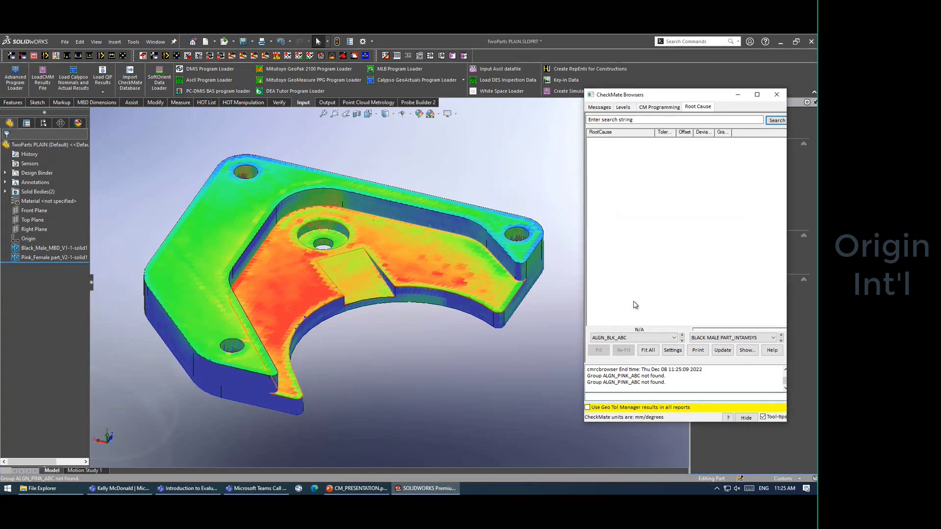
Step: Create a second alignment fit from the BLK_DEF coordinate system and inspect the recolored part
right_click(618, 337)
left_click(645, 390)
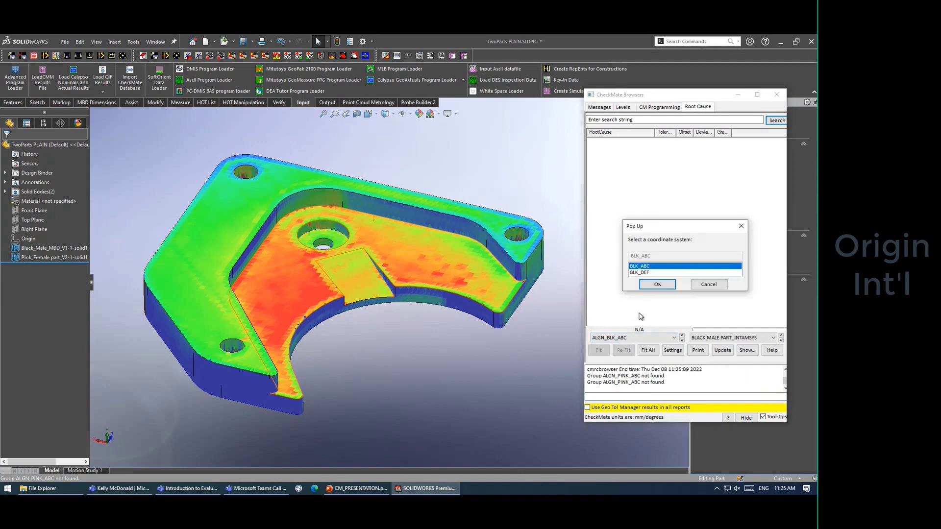
left_click(639, 273)
left_click(657, 284)
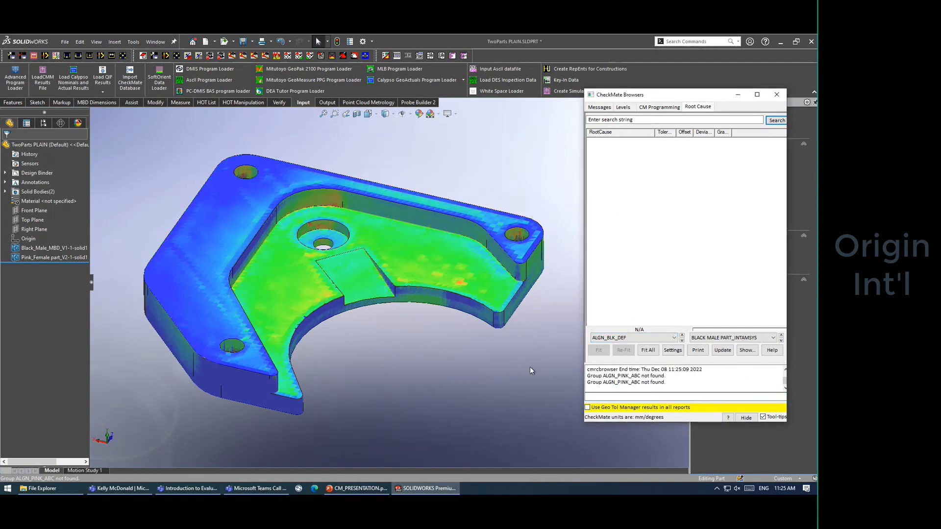
middle_click_drag(442, 364, 434, 342)
middle_click_drag(414, 309, 426, 274)
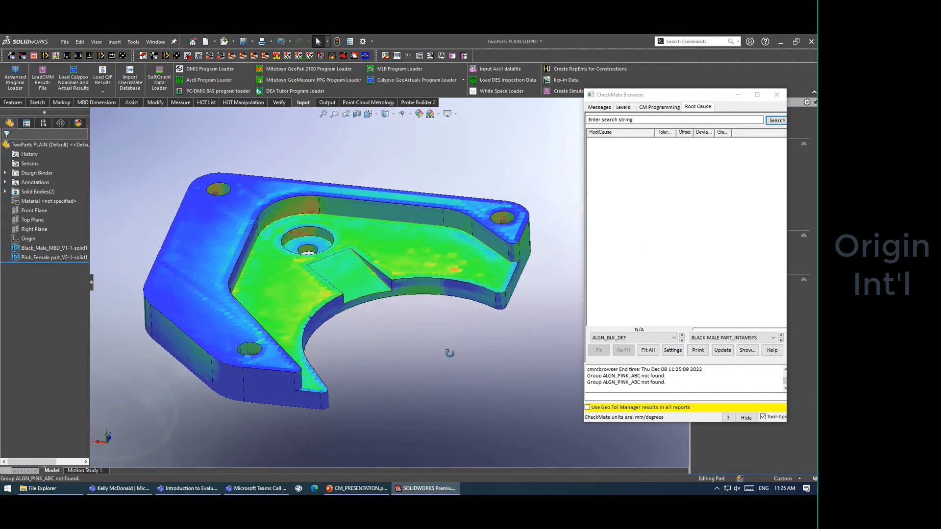
Step: Compare the color map under the ALGN_BLK_ABC fit with the ALGN_BLK_DEF fit
left_click(613, 337)
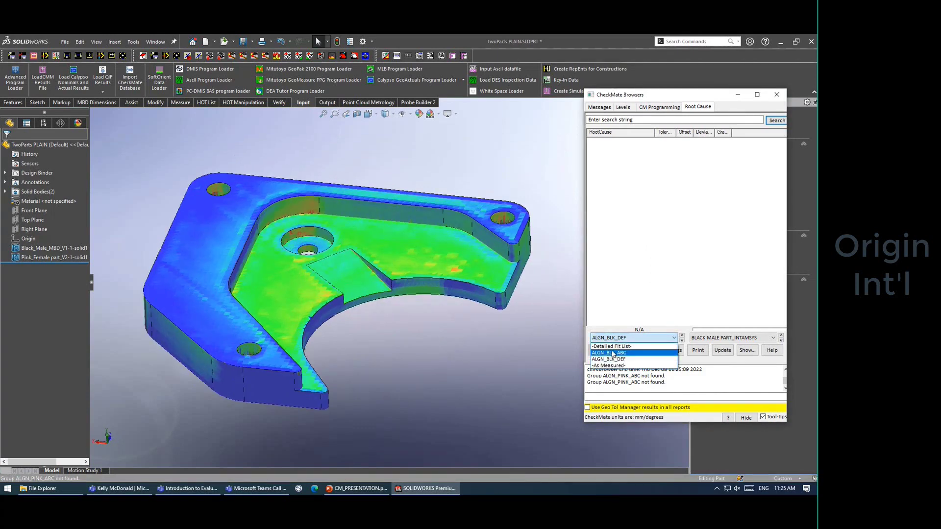
left_click(612, 353)
left_click(613, 338)
left_click(607, 360)
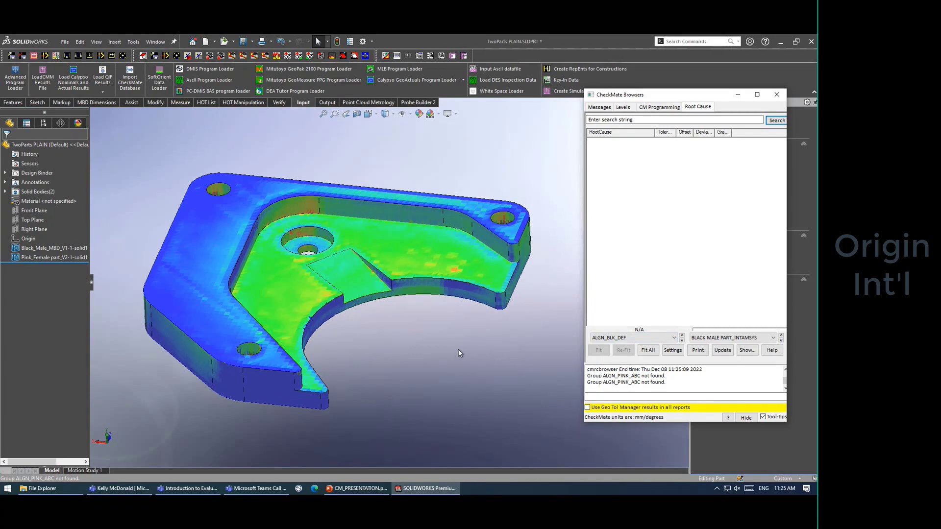
middle_click_drag(458, 349, 432, 365)
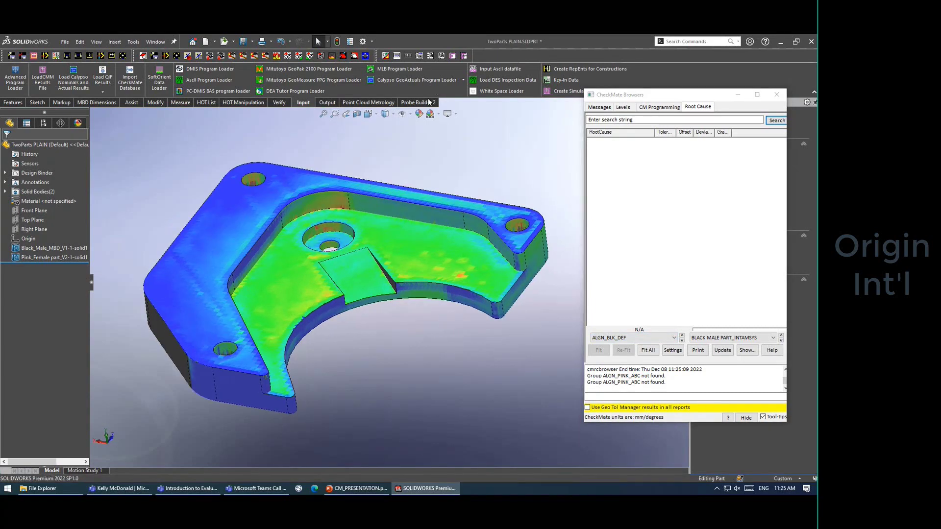
Step: Set the color map scale's color-saturation deviation to 0.350 mm and accept it
left_click(369, 102)
left_click(220, 69)
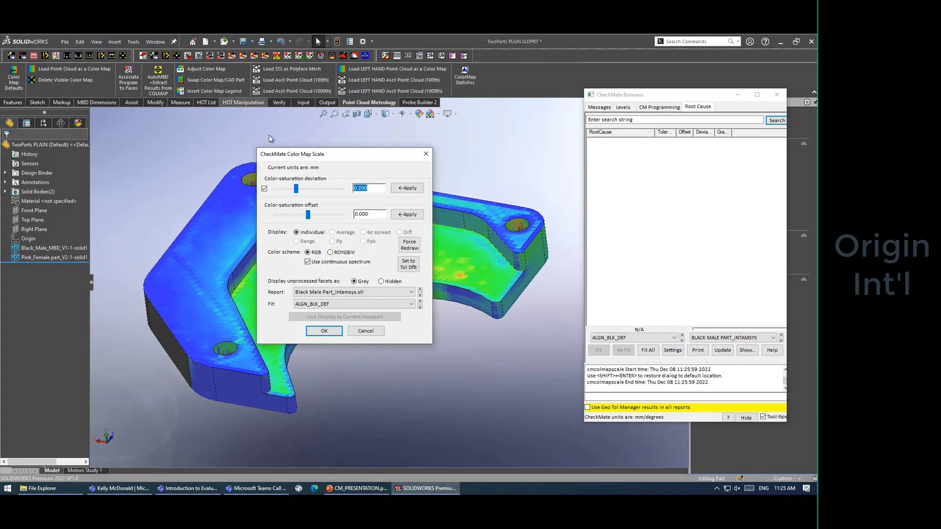
left_click_drag(314, 151, 201, 100)
left_click_drag(245, 135, 260, 134)
type("350")
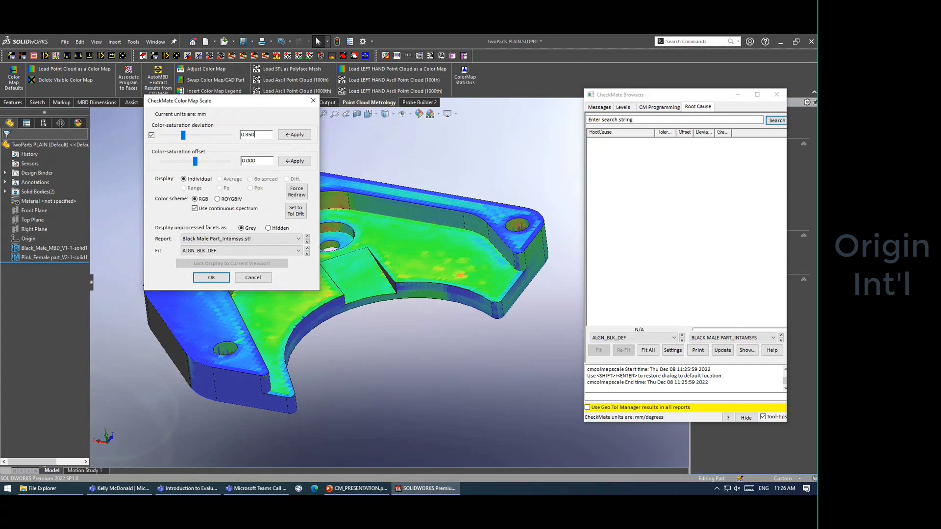
left_click(294, 135)
left_click_drag(275, 101, 158, 92)
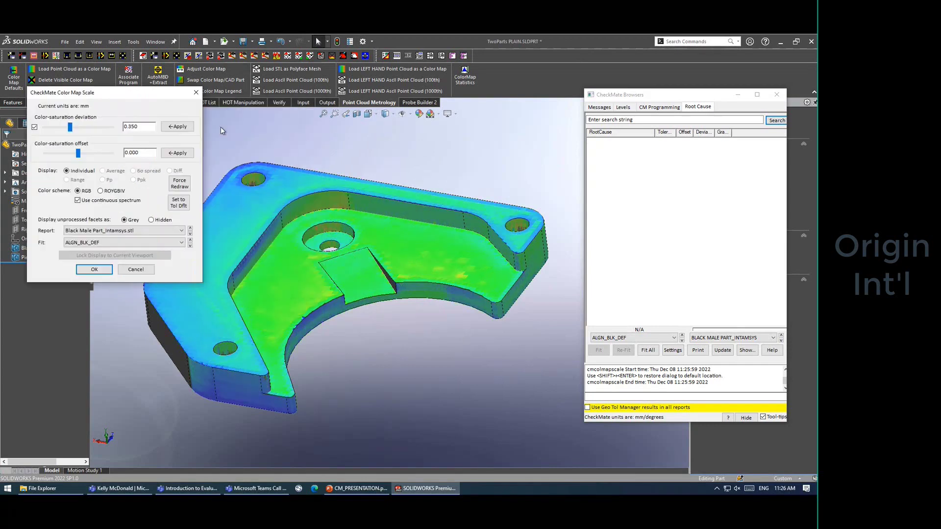
middle_click_drag(221, 127, 312, 222)
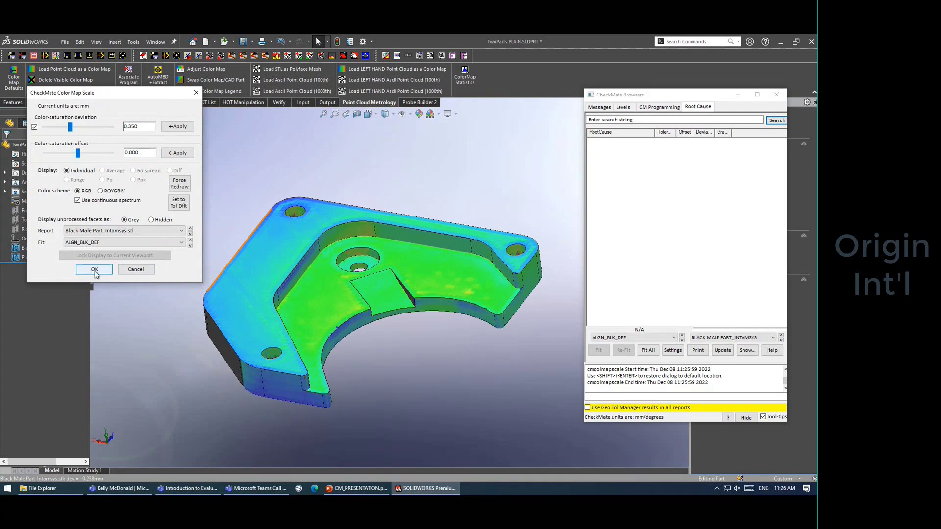
left_click(94, 271)
Step: Switch the displayed fit to ALGN_BLK_ABC and examine the black part's color map deviations
left_click(621, 338)
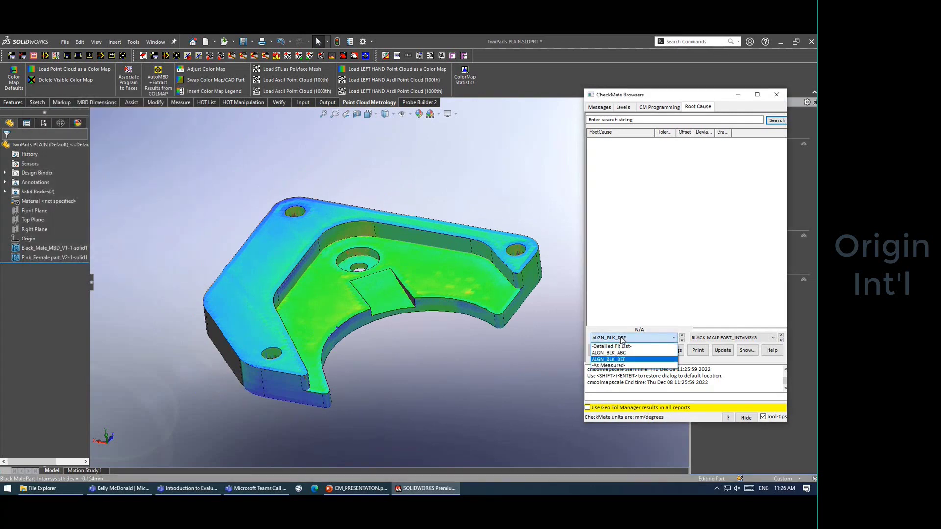
left_click(626, 354)
scroll(497, 324, "down", 1)
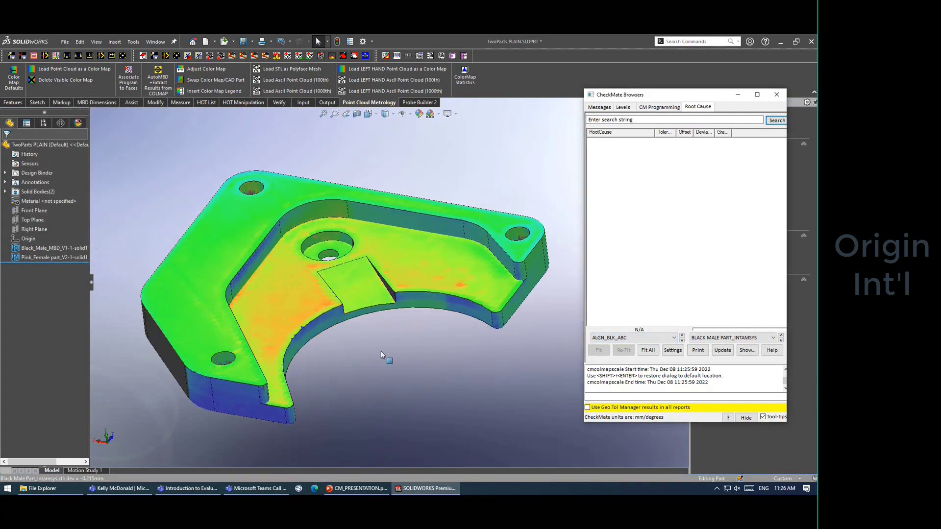
mouse_move(382, 352)
middle_mouse_down()
mouse_move(409, 266)
mouse_move(375, 351)
middle_mouse_up()
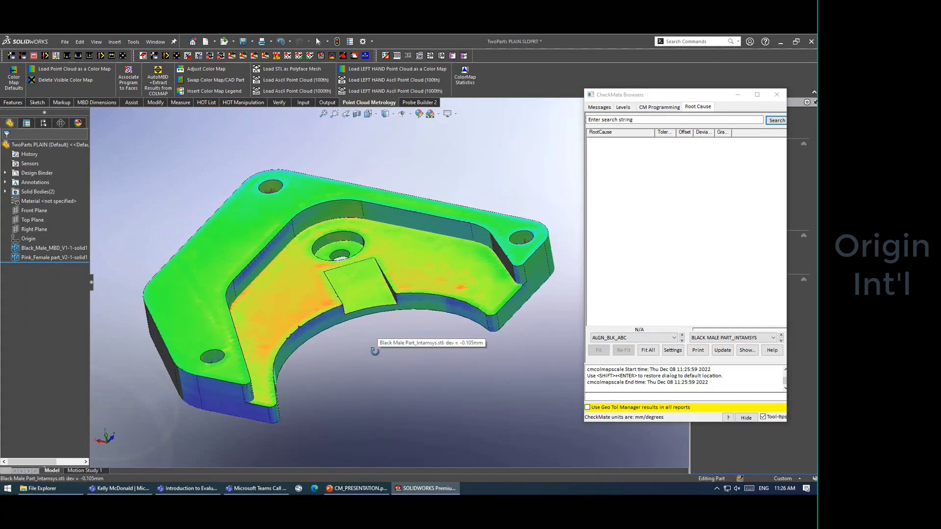
scroll(466, 318, "up", 1)
scroll(396, 307, "down", 2)
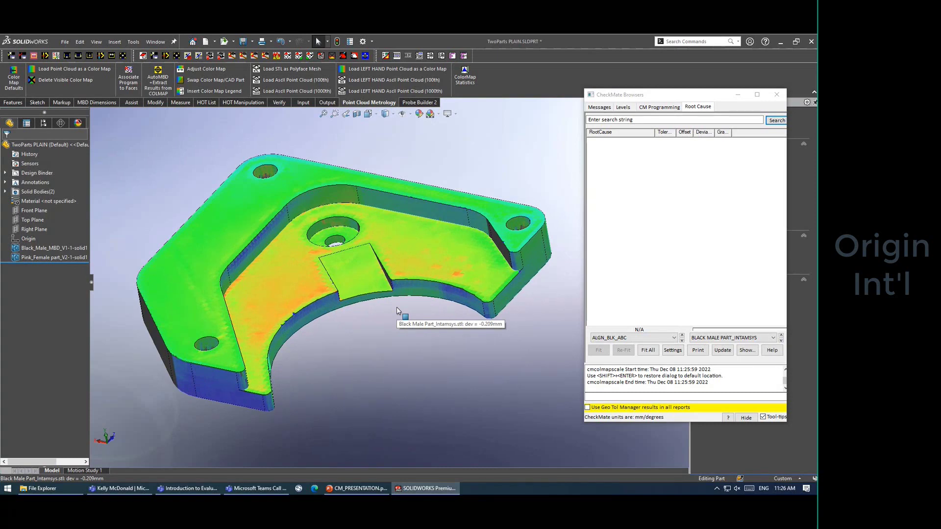
middle_click_drag(398, 309, 403, 306)
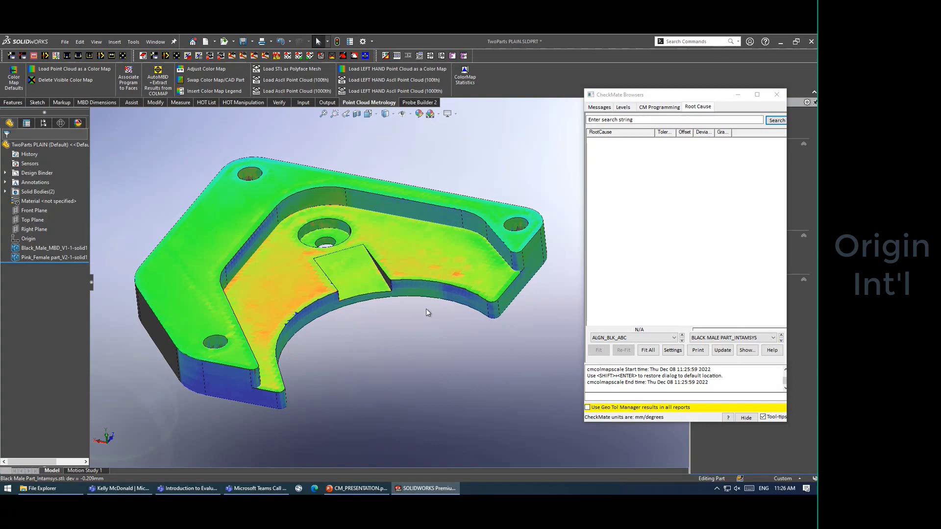
Step: Load Black Male Part_Intamsys.stl as a polyface mesh
left_click(643, 395)
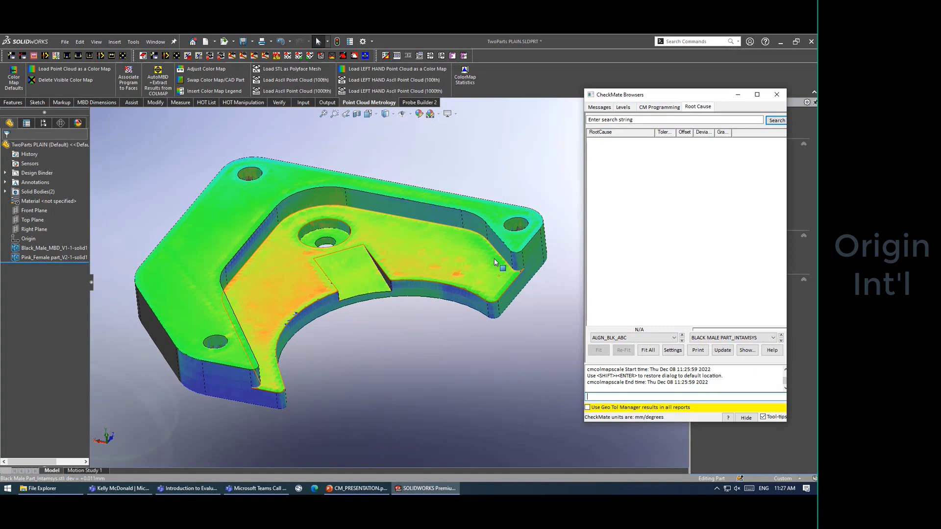
left_click(294, 69)
left_click(324, 174)
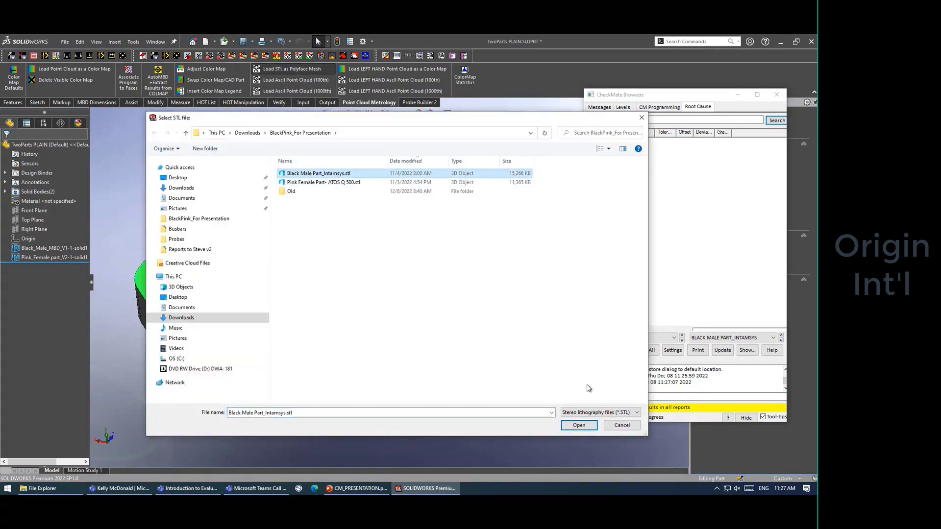
left_click(579, 426)
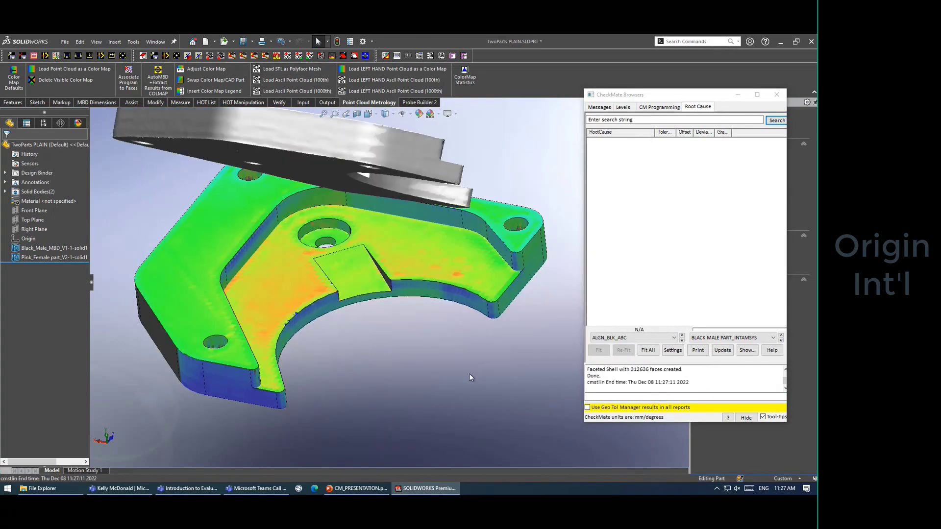
Step: Add the loaded grey STL mesh above the part to the hot selection
middle_click_drag(511, 183, 461, 216)
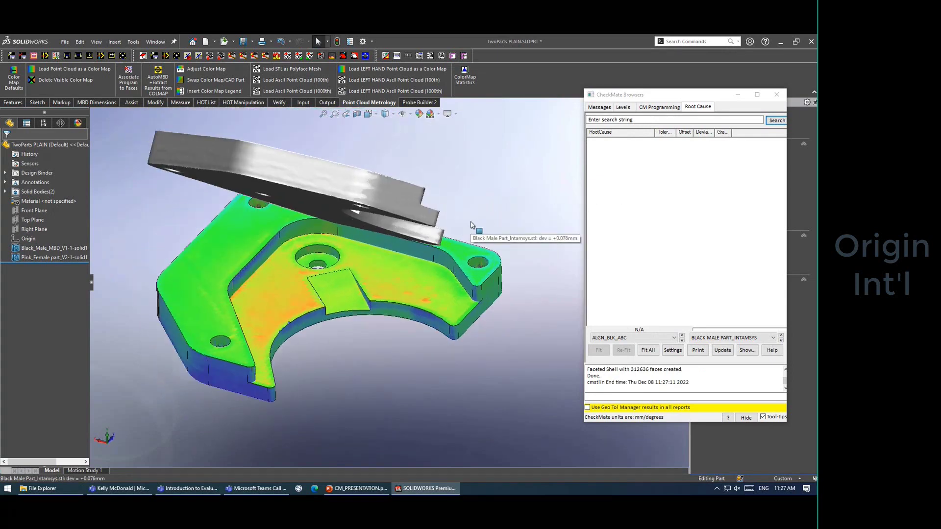
left_click(255, 57)
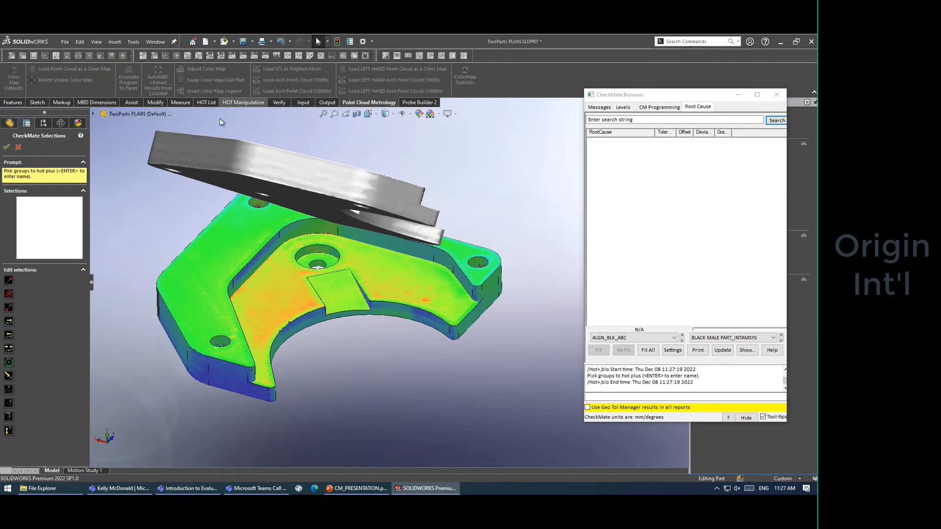
left_click(192, 146)
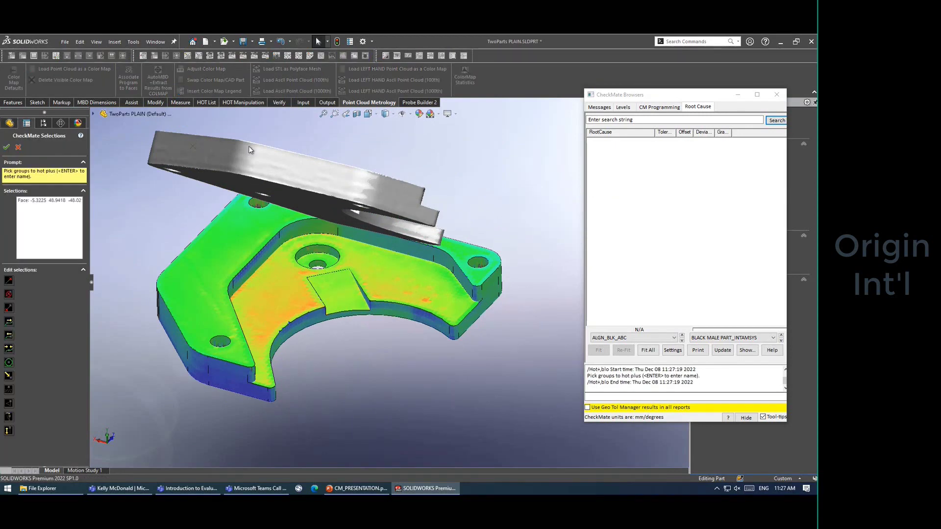
Step: Run cmtrans on the hot STL mesh, load the transformation from the color map, and apply it as Die to Body
left_click(633, 397)
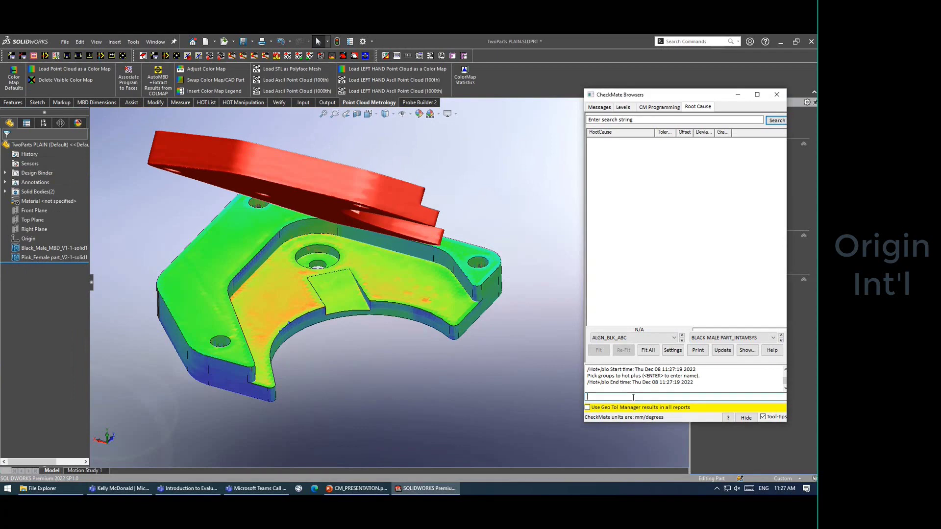
type("cmtrans")
key("Return")
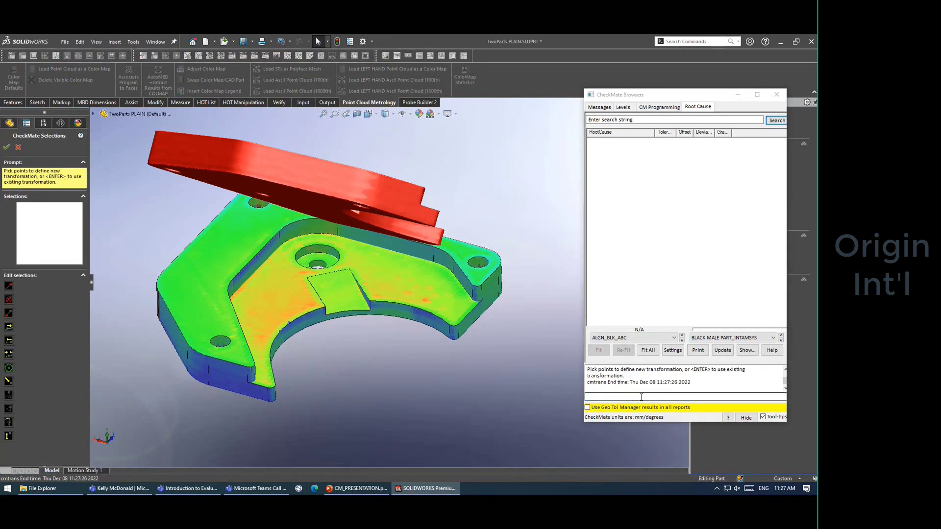
key("Return")
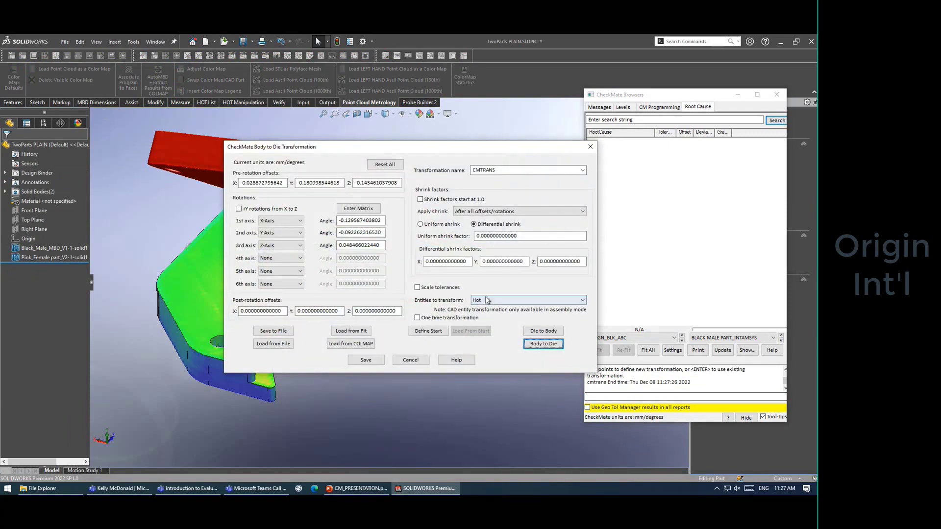
left_click(351, 345)
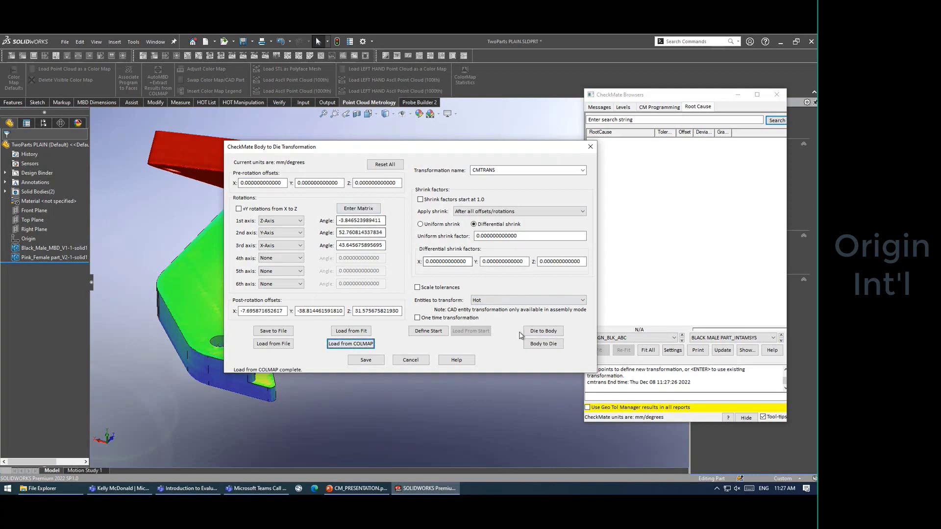
left_click(535, 332)
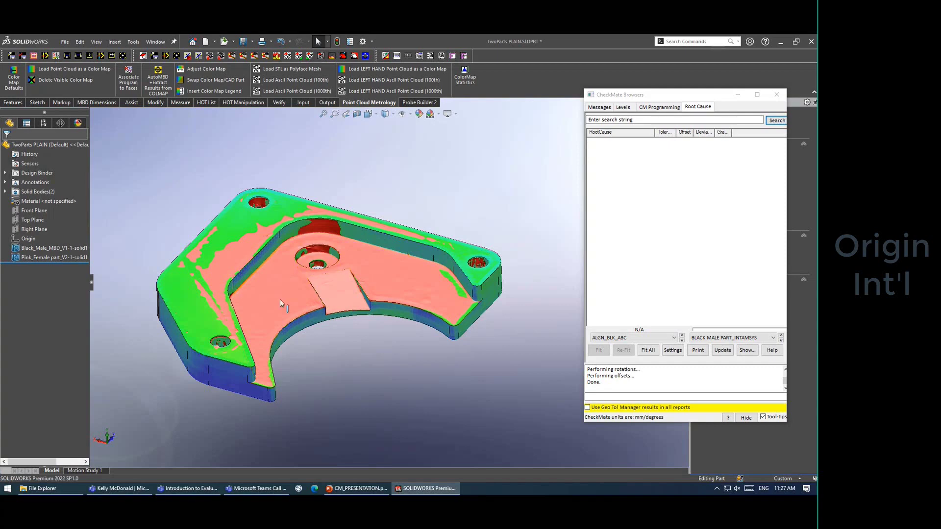
Step: Inspect the overlaid mesh, rerun cmtrans with the transformation loaded from the ALGN_BLK_DEF fit, and apply it as Die to Body
middle_click_drag(280, 299, 147, 287)
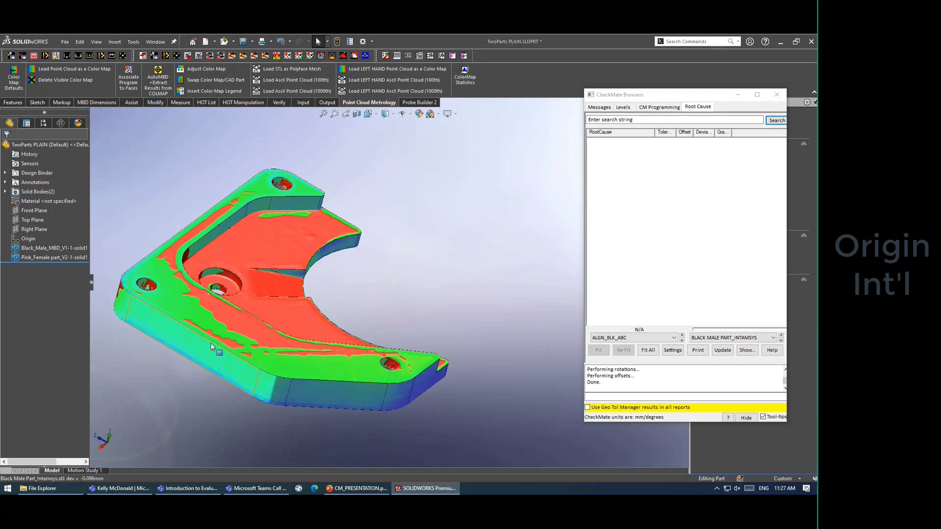
middle_click_drag(211, 343, 289, 250)
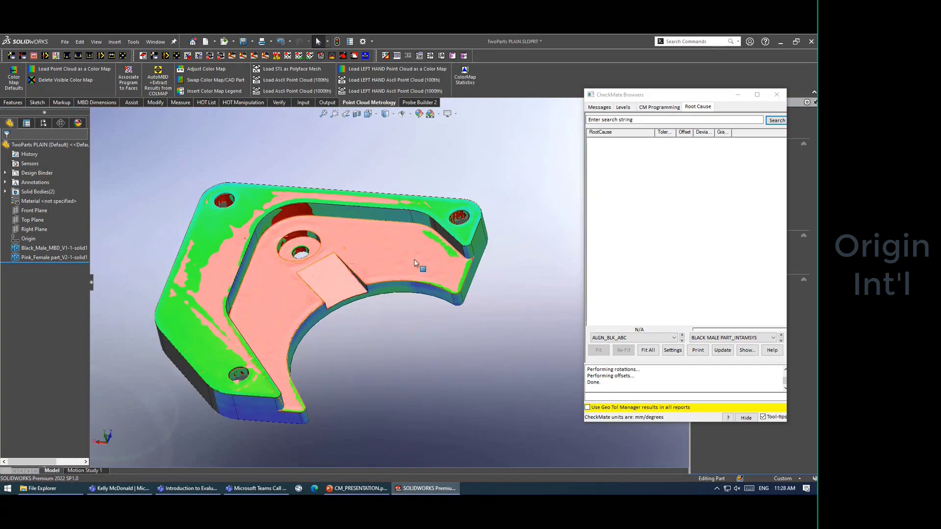
middle_click_drag(314, 294, 363, 273)
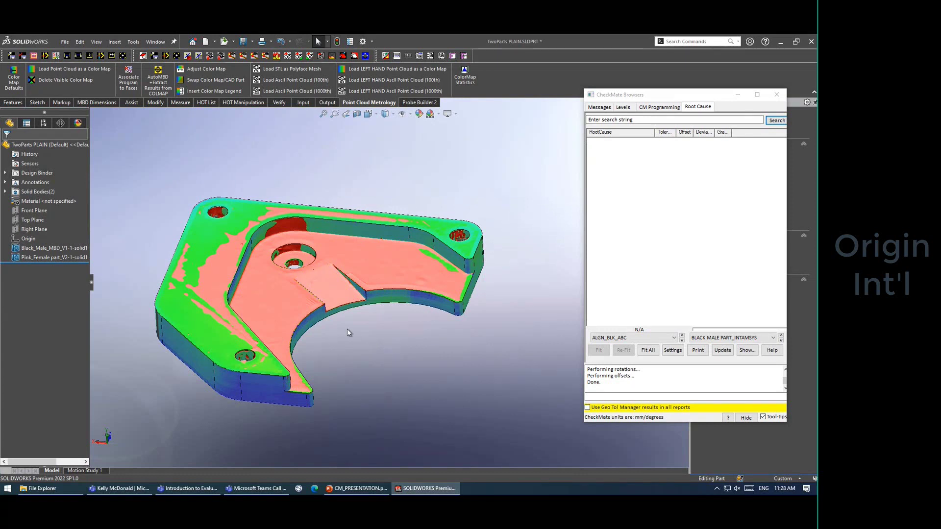
left_click(611, 396)
type("cmtrans")
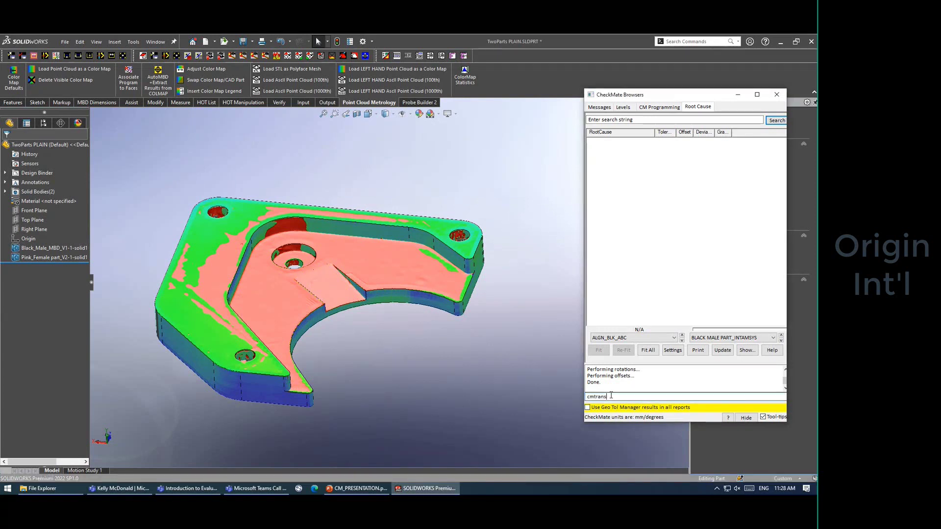
key("Return")
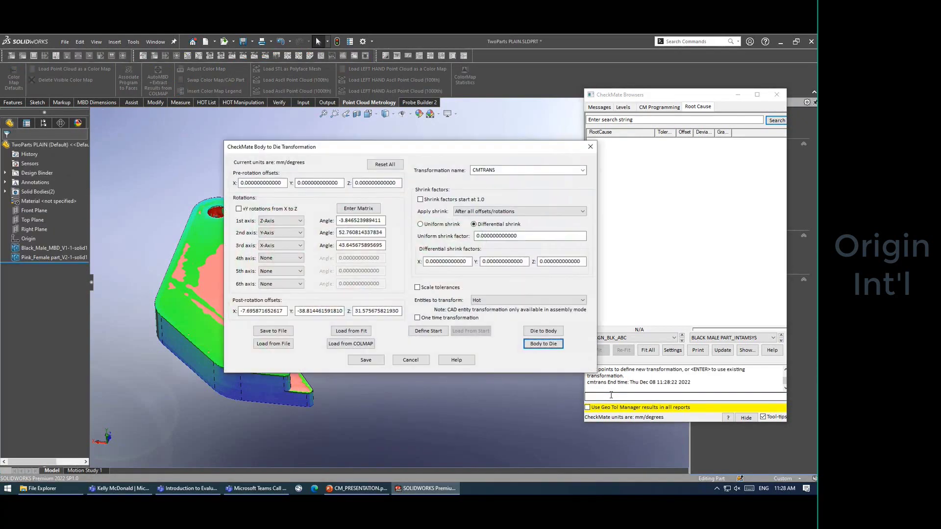
left_click(349, 331)
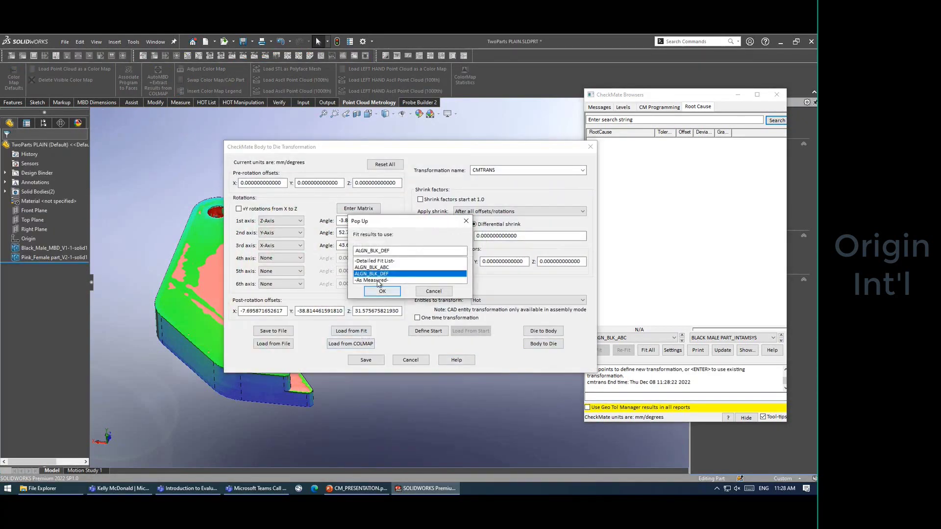
left_click(381, 290)
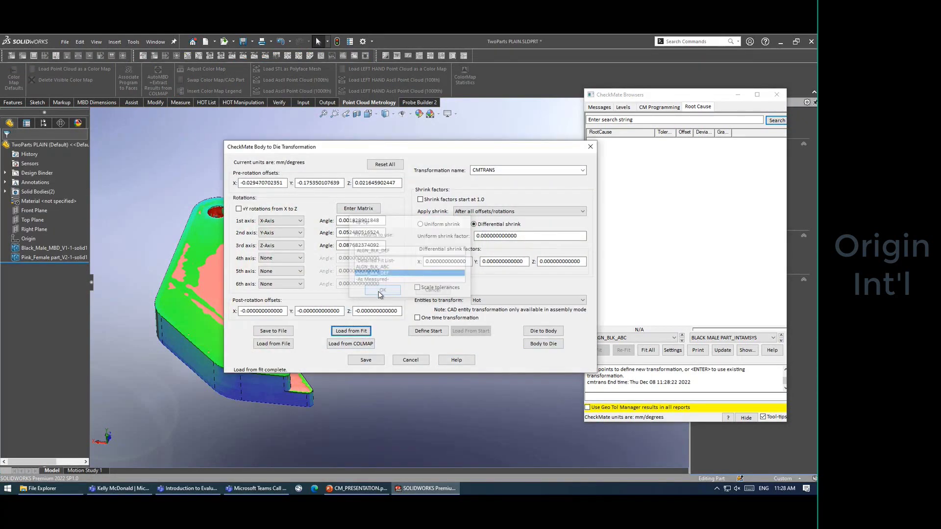
left_click(539, 331)
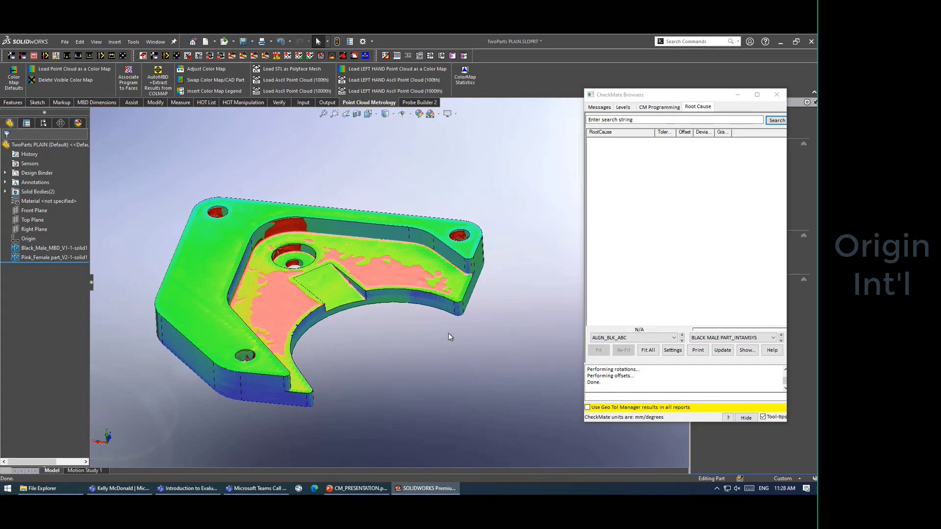
Step: Change the hot STL mesh's color to black and remove everything from the hot selection
scroll(448, 335, "down", 1)
scroll(385, 319, "up", 1)
scroll(233, 283, "down", 1)
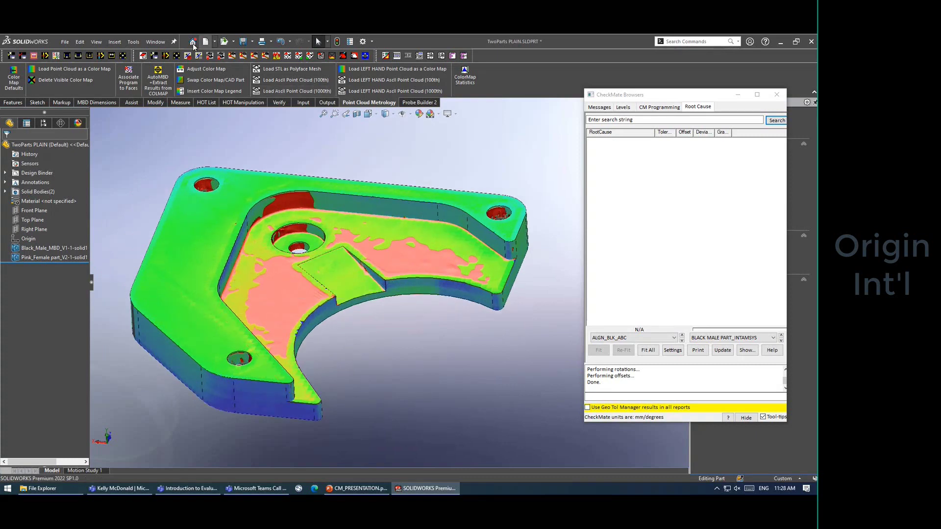
left_click(134, 41)
mouse_move(133, 95)
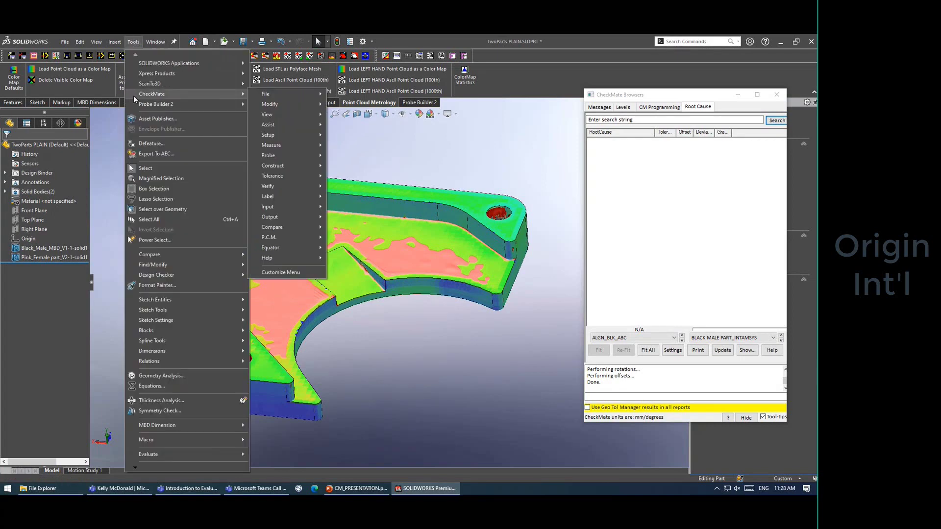
mouse_move(283, 116)
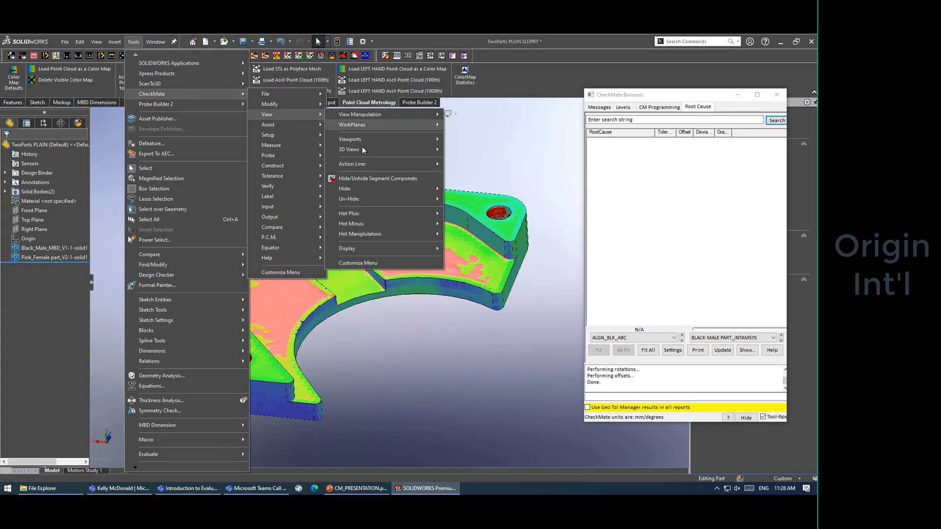
mouse_move(367, 237)
left_click(484, 293)
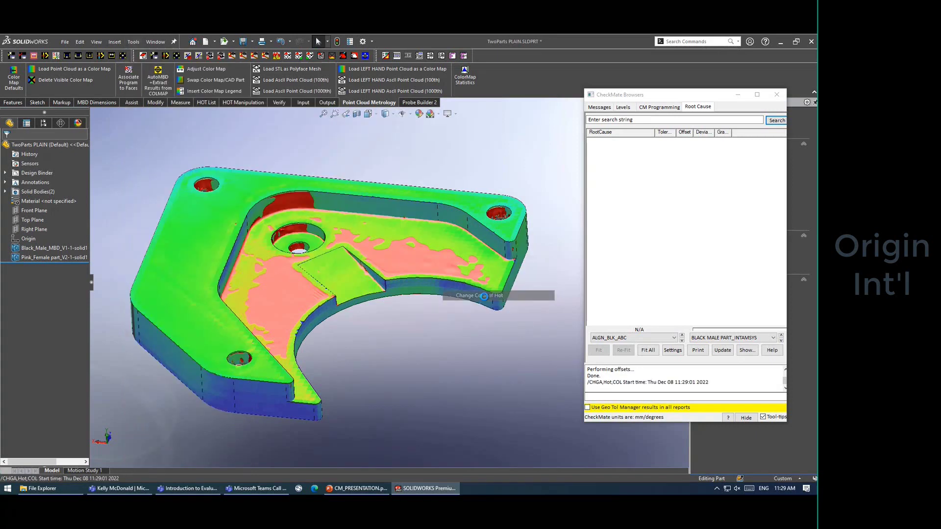
left_click(323, 261)
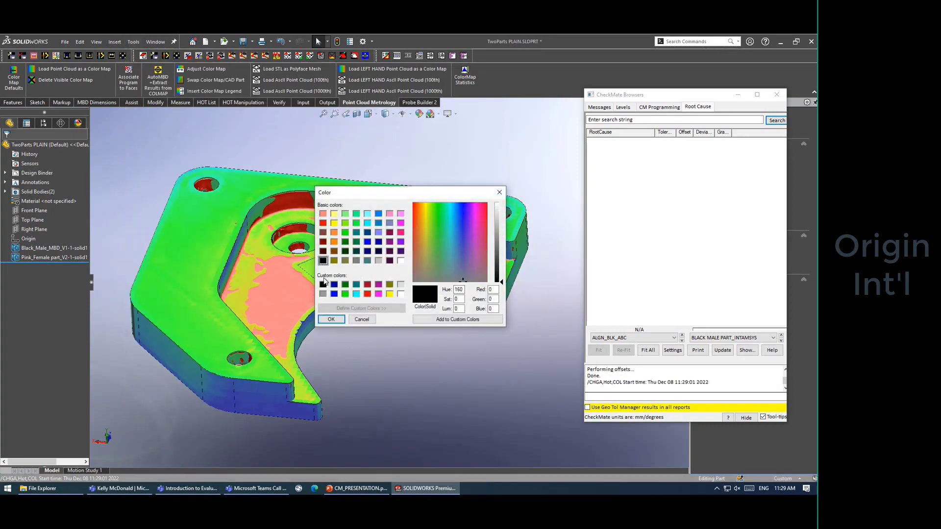
left_click(326, 320)
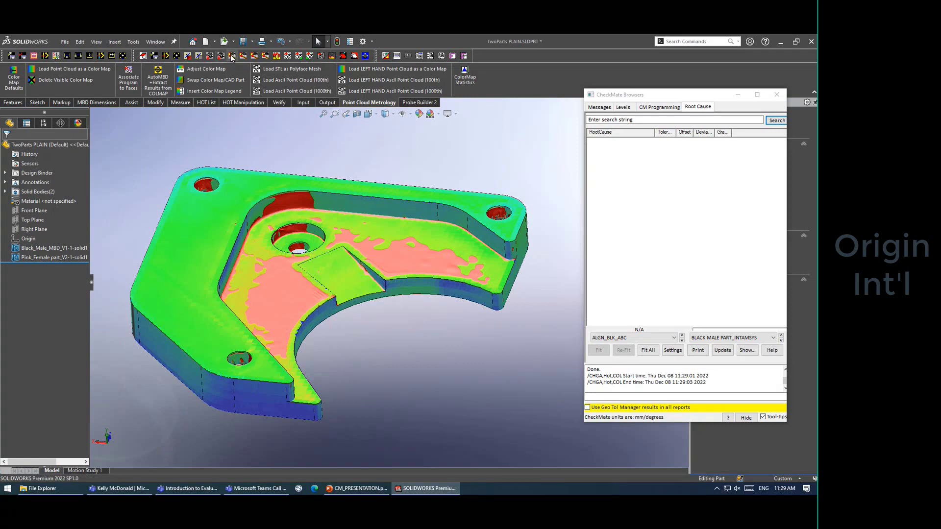
left_click(211, 57)
middle_click_drag(415, 384, 329, 335)
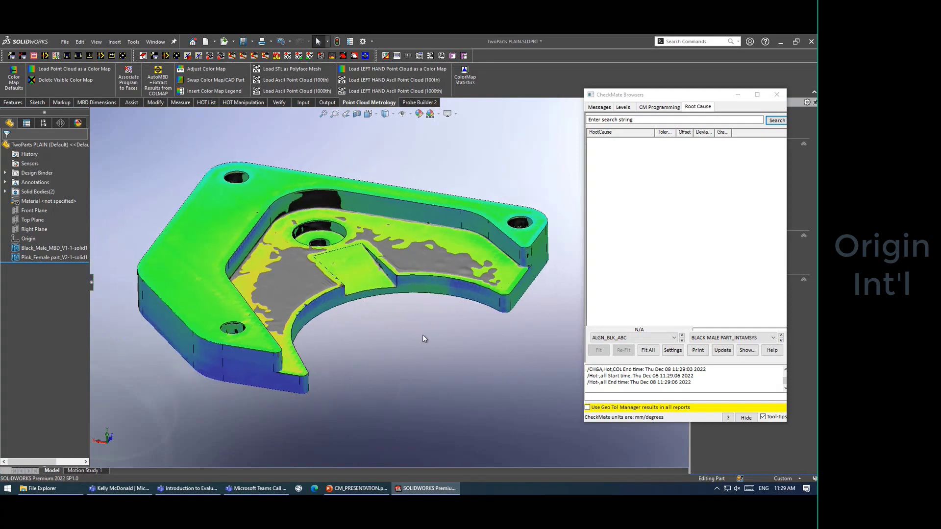
Step: Hide the black male part's STL mesh level, bring up the CM program list, and examine the color map from several angles
left_click(623, 107)
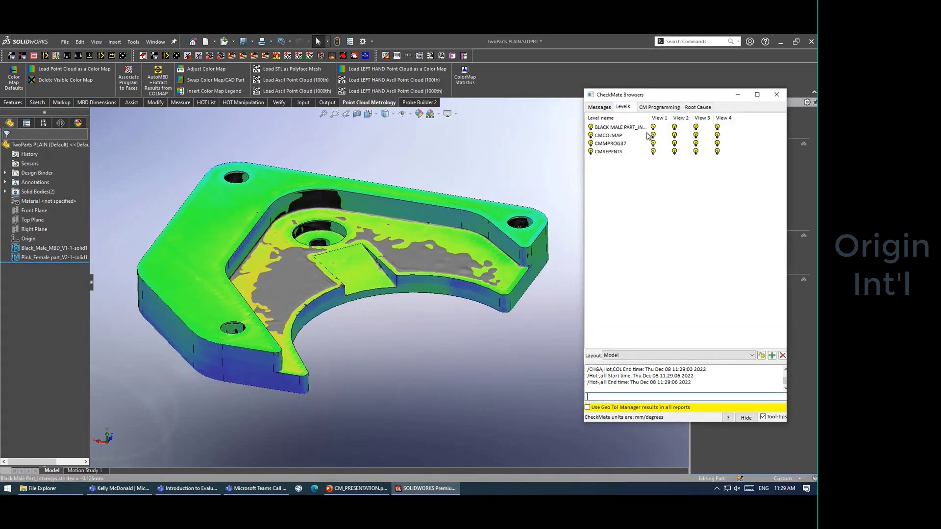
left_click(591, 127)
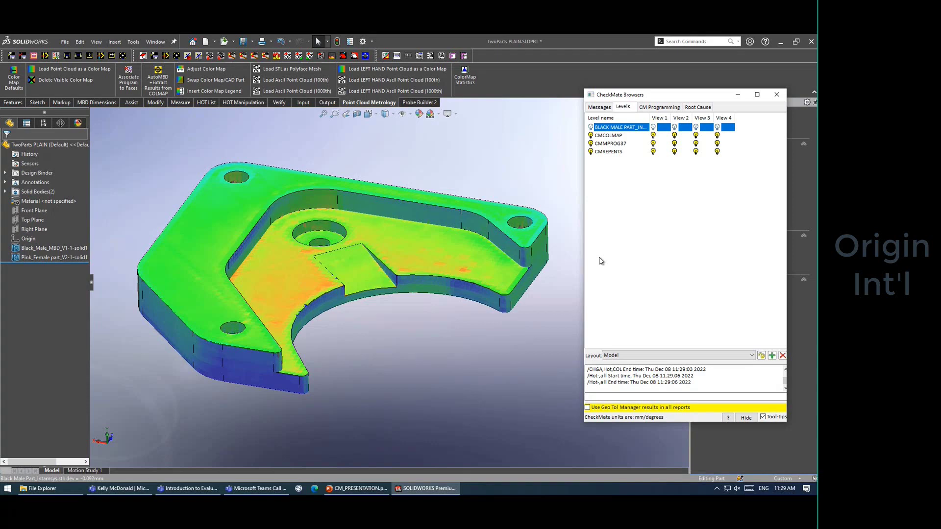
left_click(659, 106)
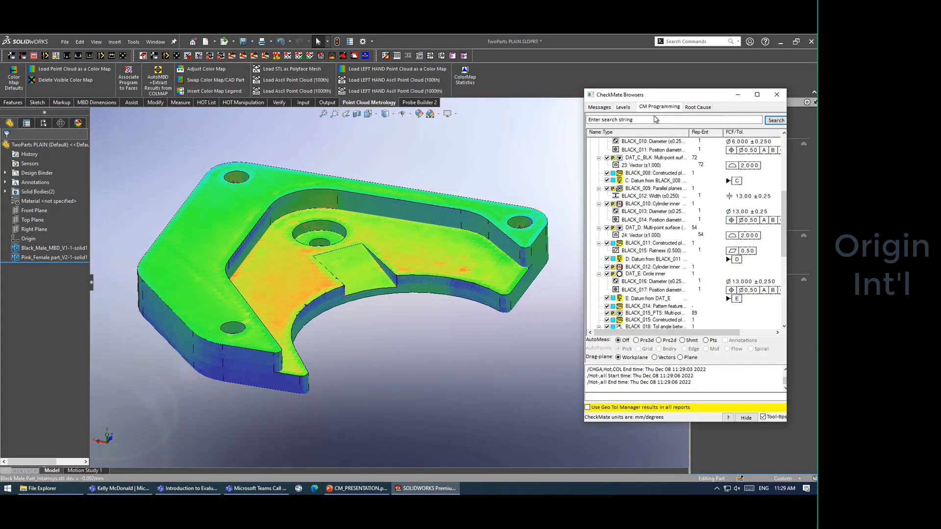
mouse_move(567, 275)
middle_mouse_down()
mouse_move(552, 276)
mouse_move(556, 283)
mouse_move(562, 257)
middle_mouse_up()
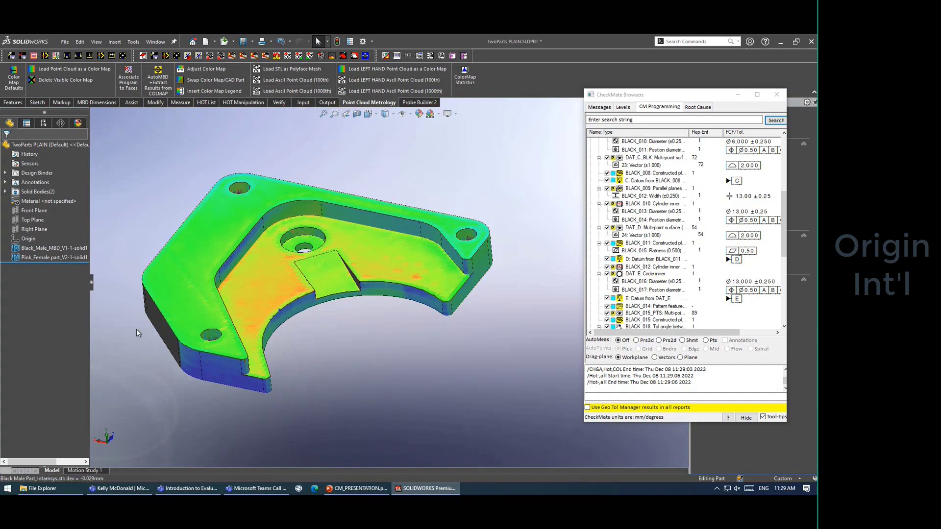
middle_click_drag(348, 346, 314, 255)
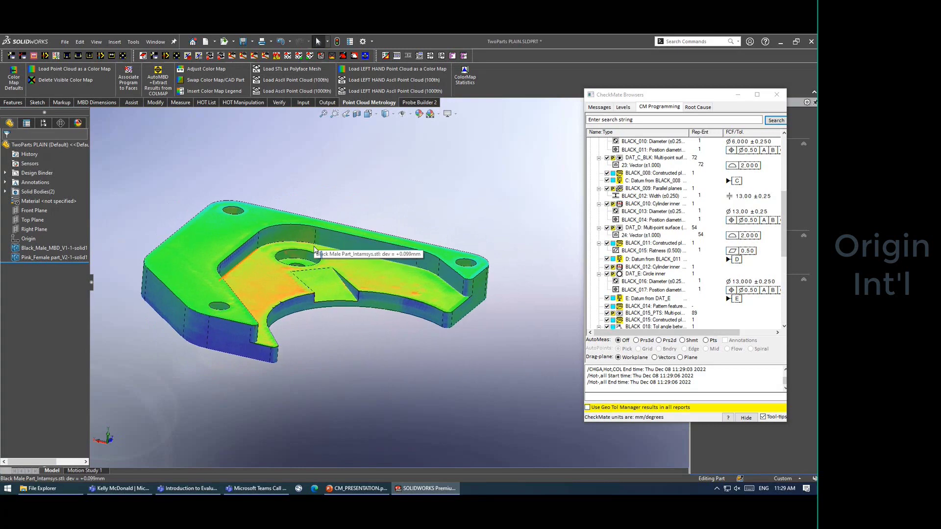
mouse_move(328, 347)
middle_mouse_down()
mouse_move(350, 309)
mouse_move(317, 366)
mouse_move(283, 301)
mouse_move(345, 319)
mouse_move(333, 334)
middle_mouse_up()
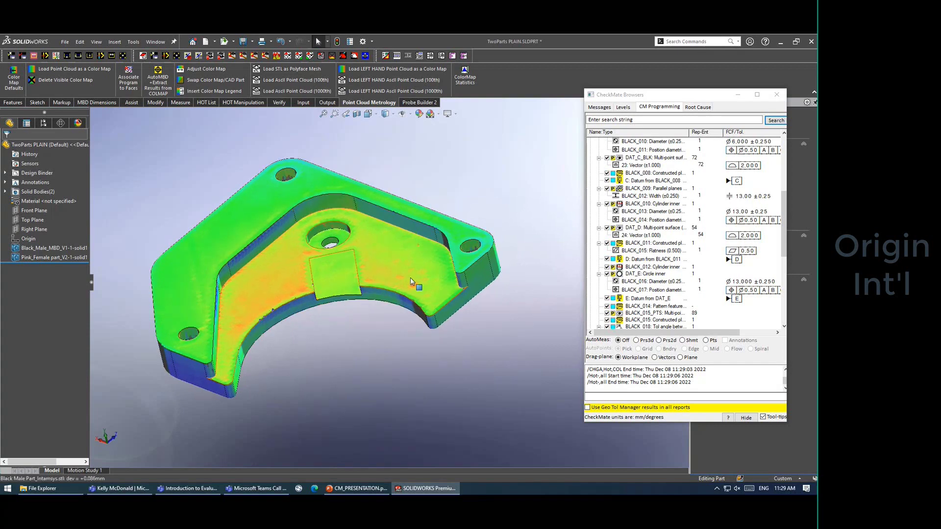
middle_click_drag(209, 332, 405, 297)
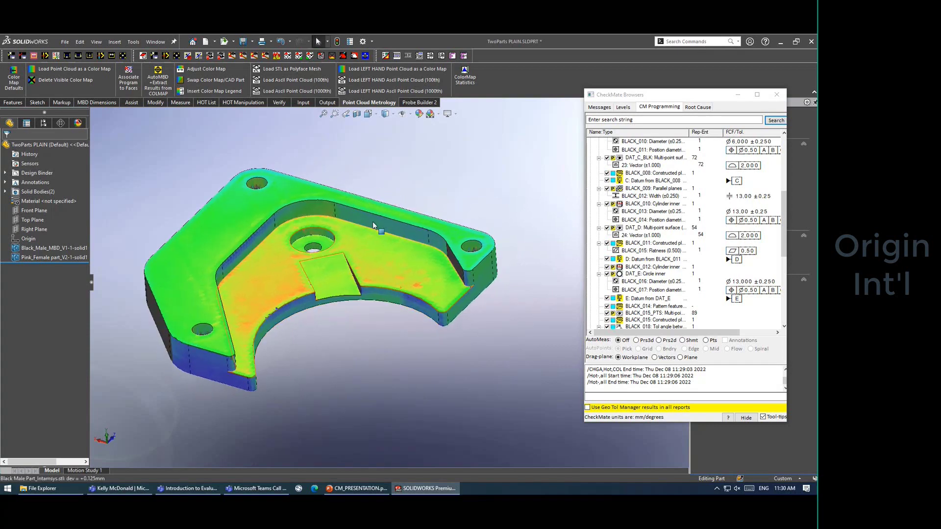
Step: Delete the CMCOLMAP color map group from the model
left_click(321, 56)
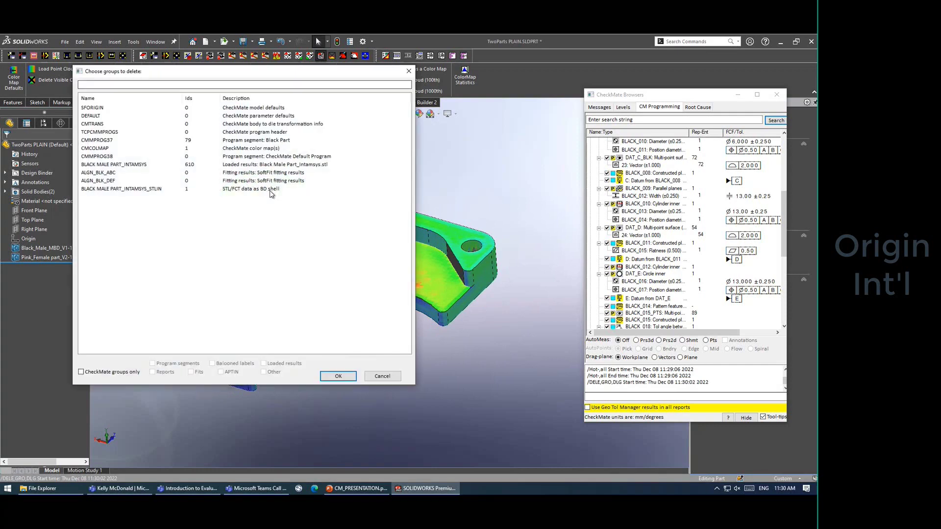
left_click(102, 149)
left_click(338, 376)
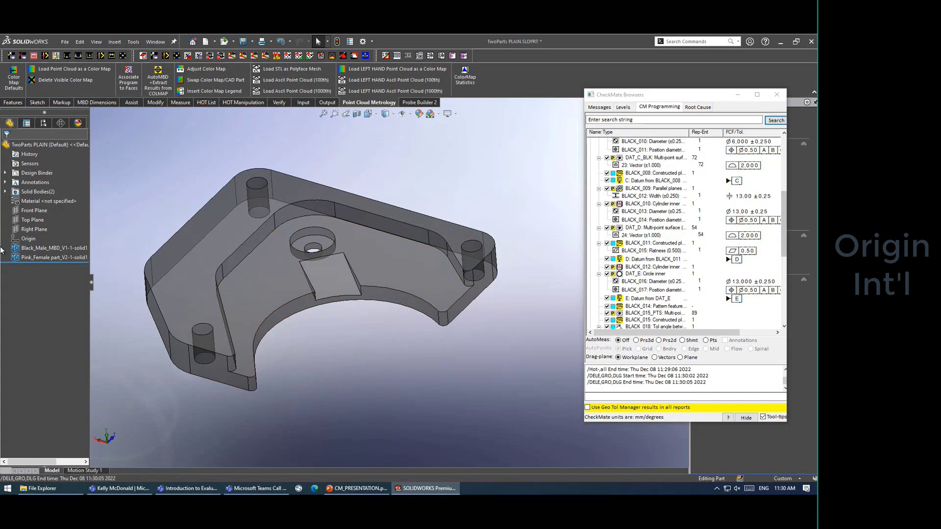
Step: Hide the Black_Male_MBD_V1-1 solid body and show the Pink_Female part_V2-1 solid body in its place
left_click(32, 250)
left_click(37, 236)
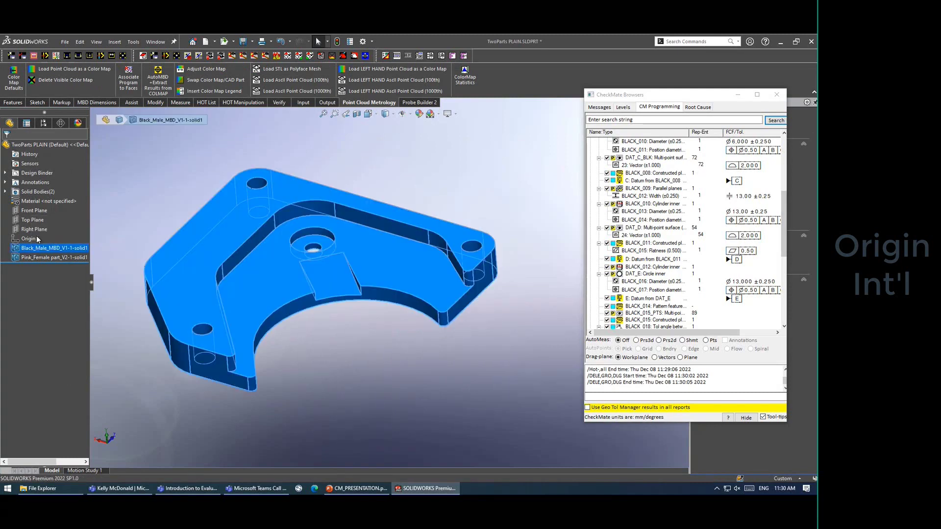
left_click(34, 258)
left_click(41, 245)
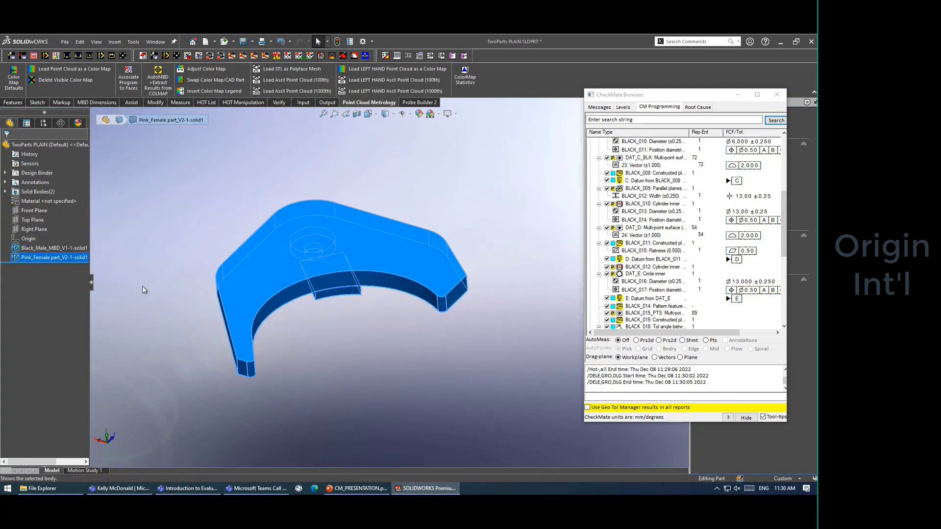
left_click(355, 382)
mouse_move(402, 377)
middle_mouse_down()
mouse_move(417, 315)
mouse_move(417, 370)
middle_mouse_up()
scroll(378, 352, "down", 1)
scroll(281, 312, "up", 3)
scroll(294, 253, "down", 2)
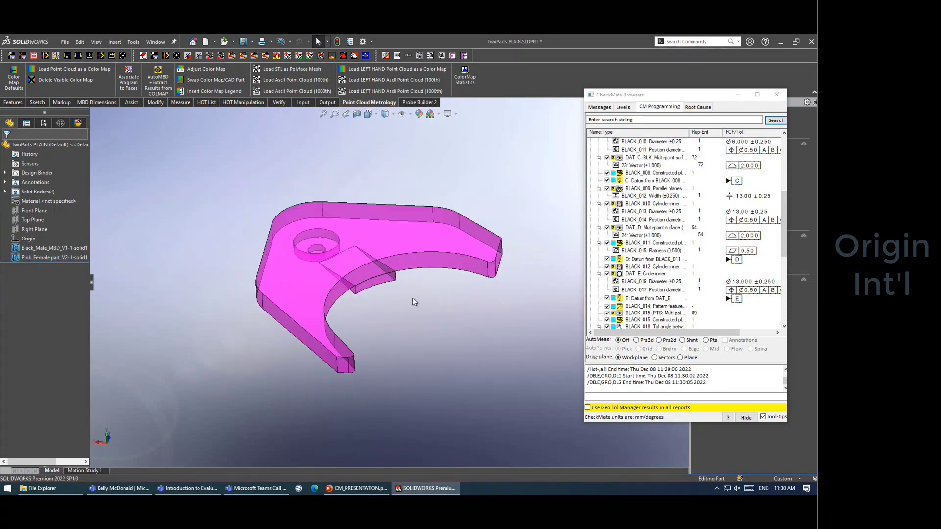
scroll(436, 306, "down", 1)
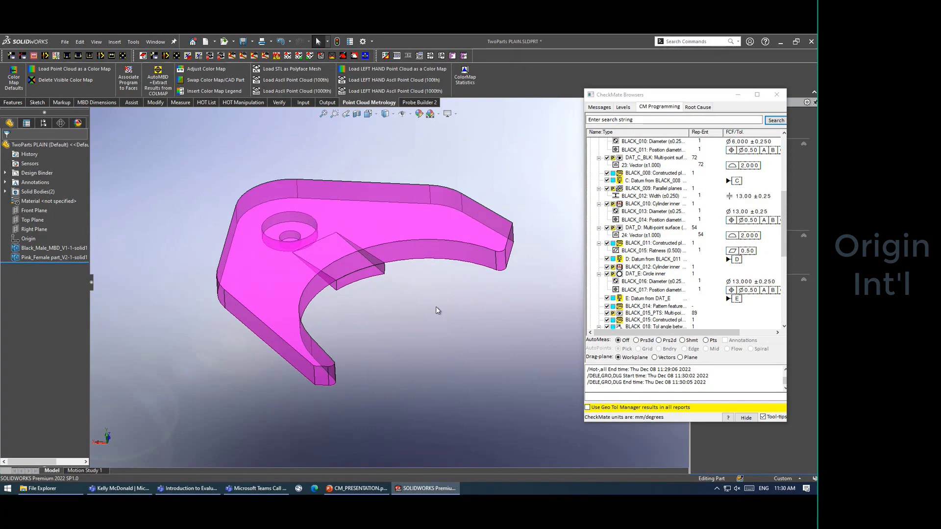
Step: Collapse the Black Part program and import the CheckMate export file Female_PinkPart_MBD_v7.CMX with the cmimport command
left_click(785, 157)
left_click(590, 141)
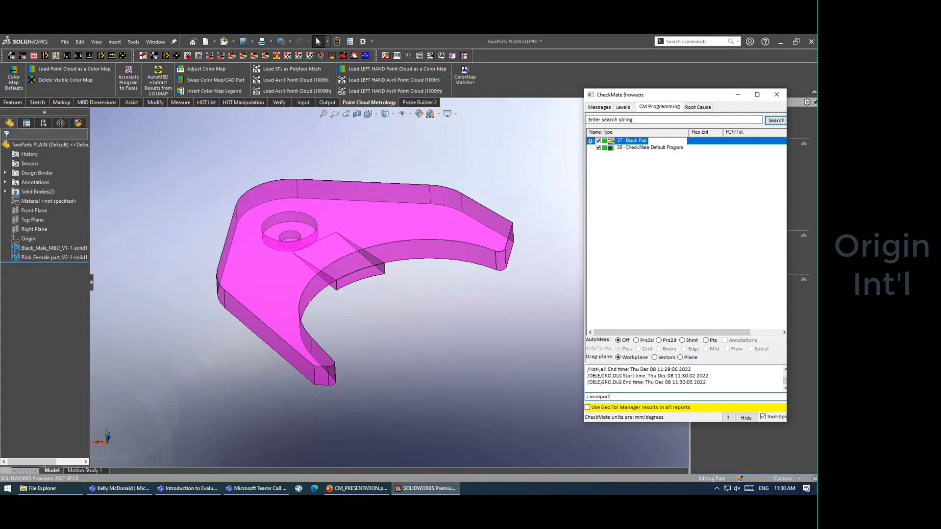
key("Return")
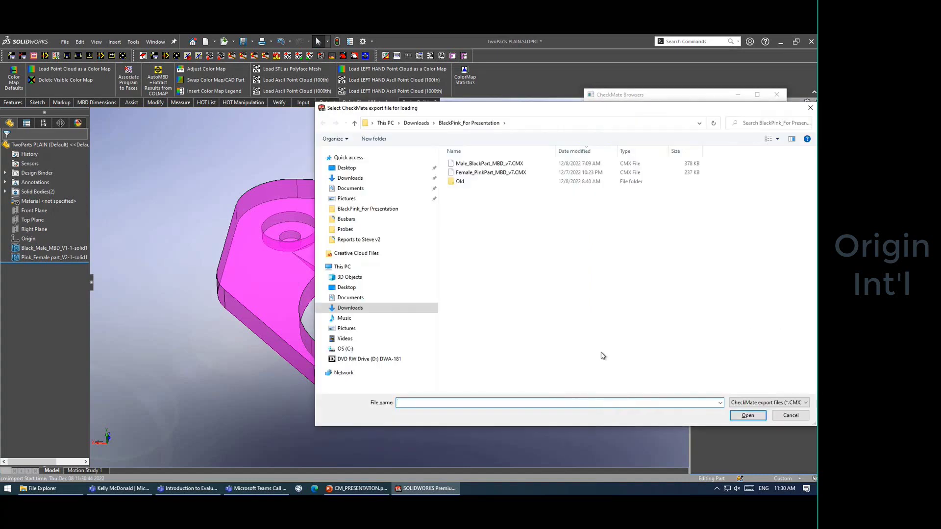
left_click(495, 172)
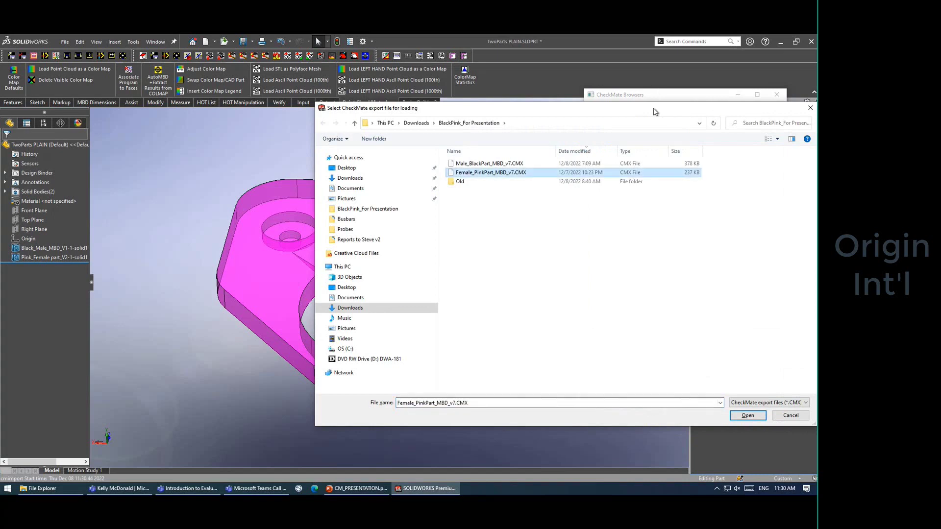
left_click_drag(657, 110, 518, 113)
left_click(616, 420)
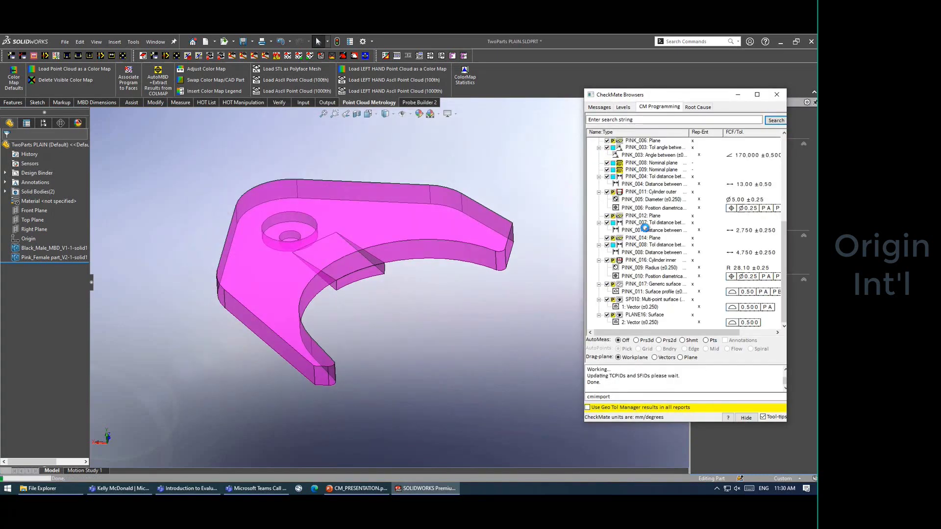
Step: Collapse and select the imported Pink Part program, and move and enlarge the CheckMate Browsers window
scroll(785, 164, "up", 10)
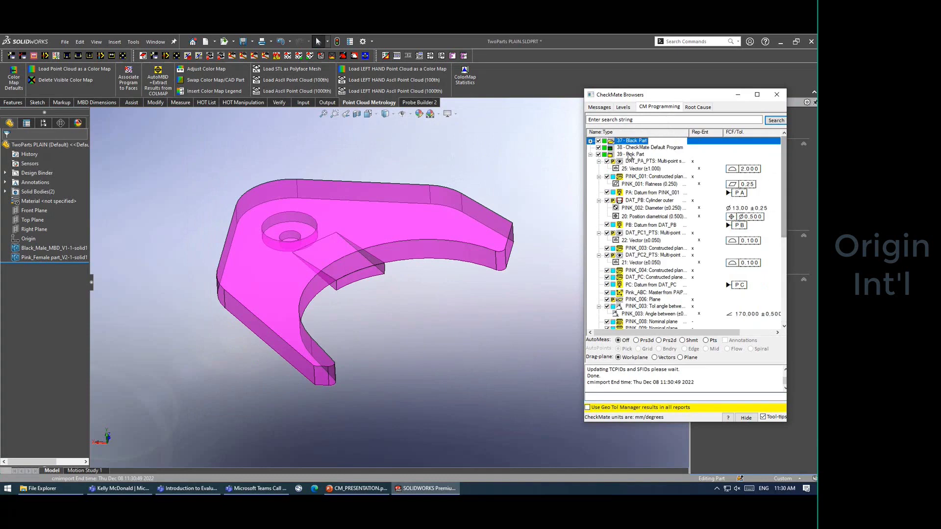
left_click(591, 155)
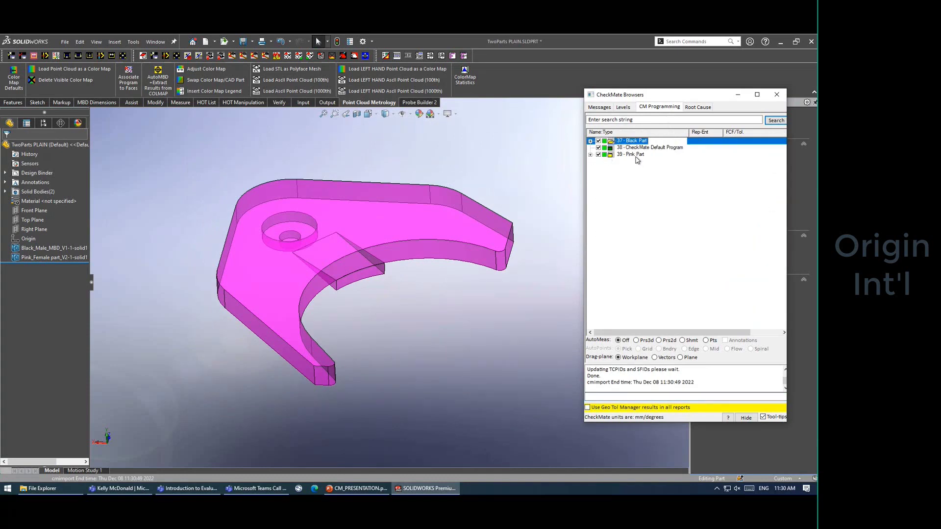
left_click(635, 156)
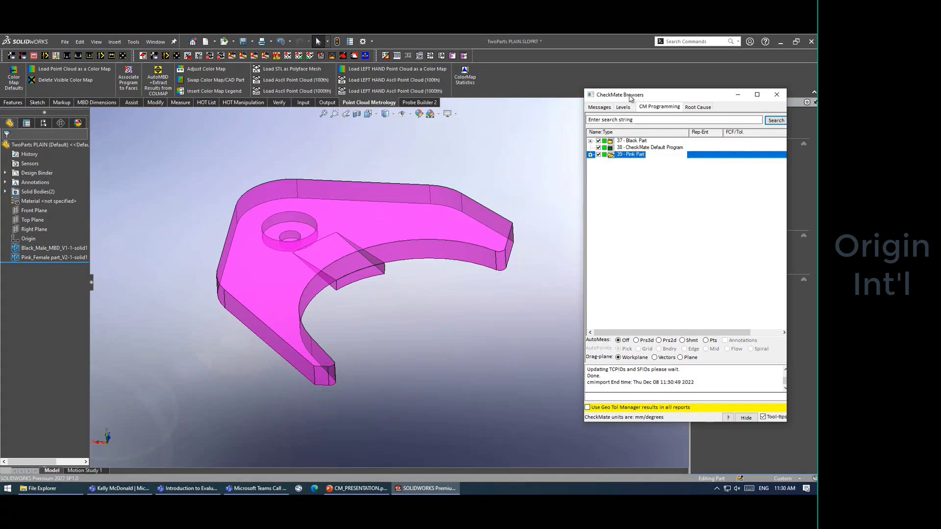
left_click_drag(631, 98, 592, 60)
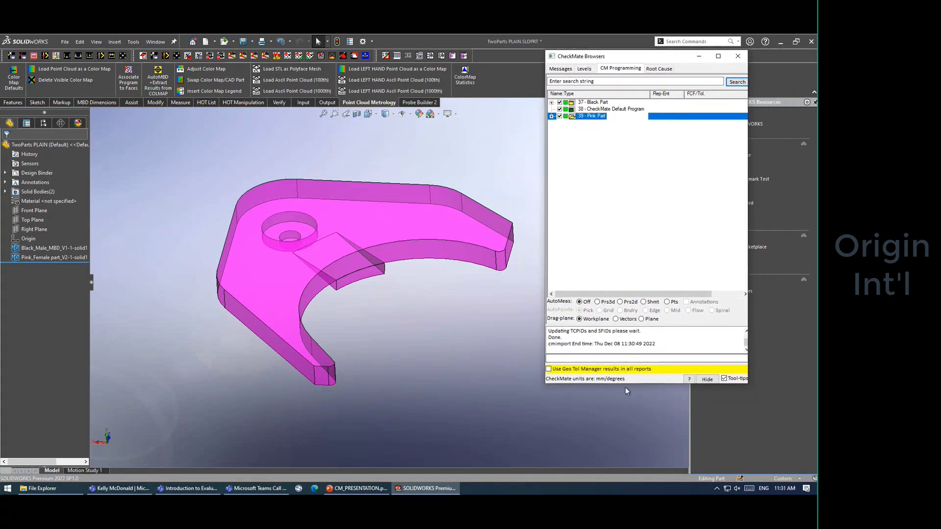
left_click_drag(626, 384, 626, 458)
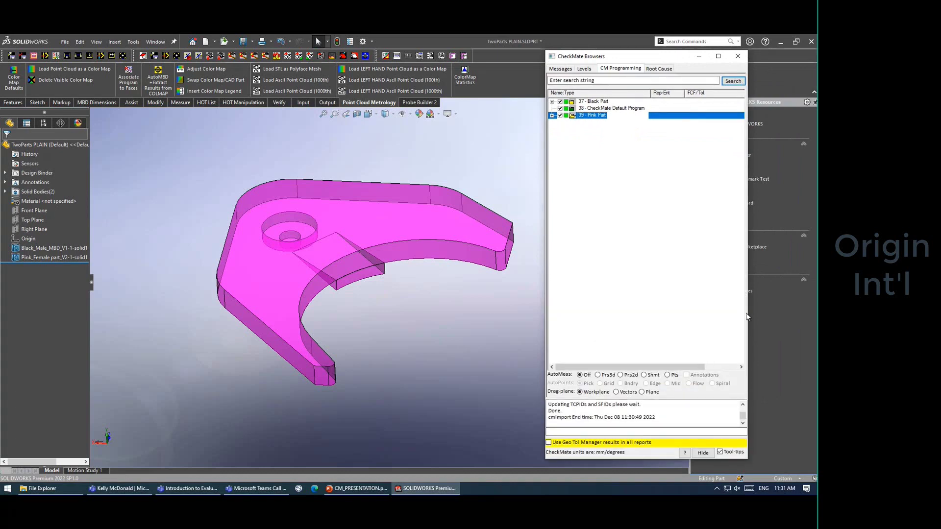
left_click_drag(747, 313, 791, 312)
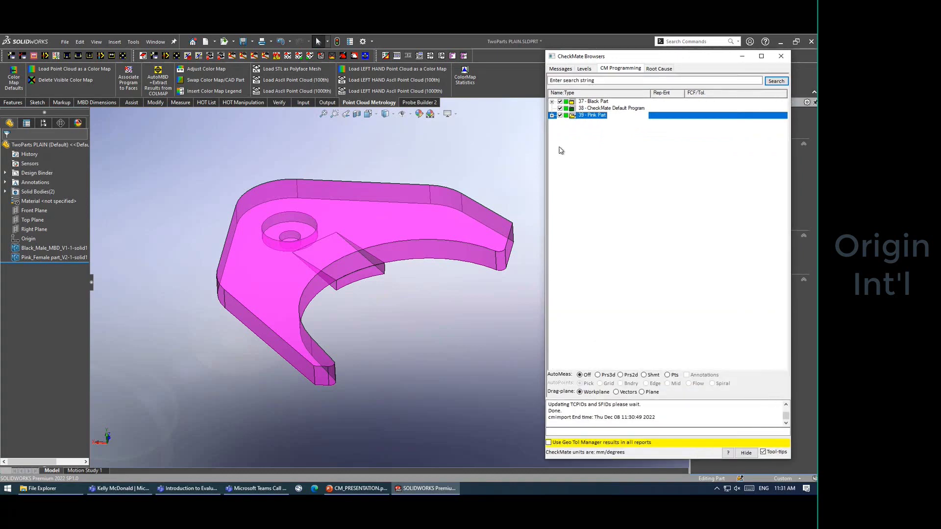
Step: Examine the Pink Part program's datums, features and tolerances, from the PA datum points through the surface profiles
left_click(553, 115)
scroll(624, 152, "up", 1)
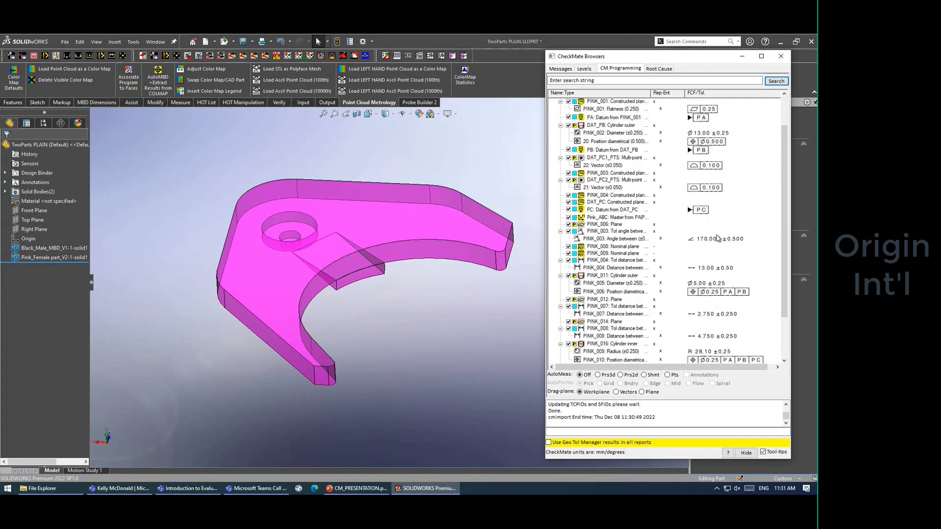
scroll(717, 244, "down", 4)
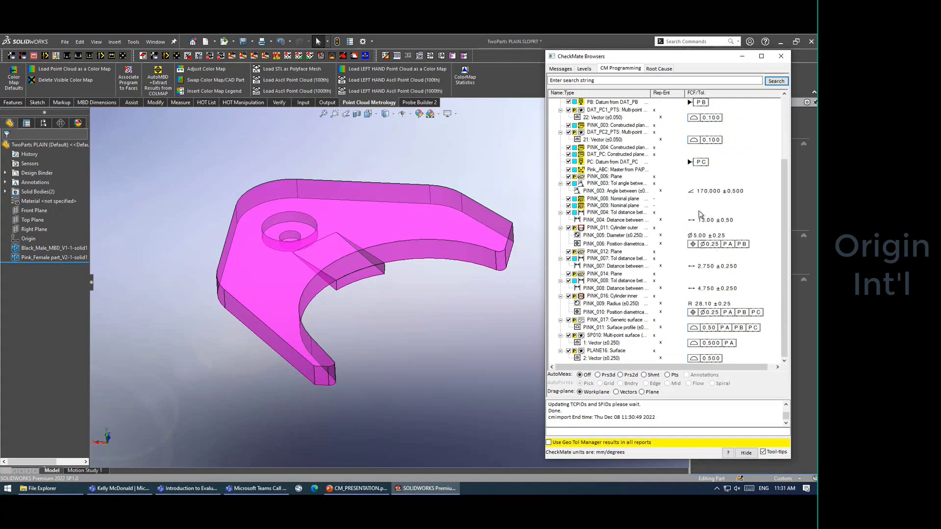
scroll(696, 216, "up", 4)
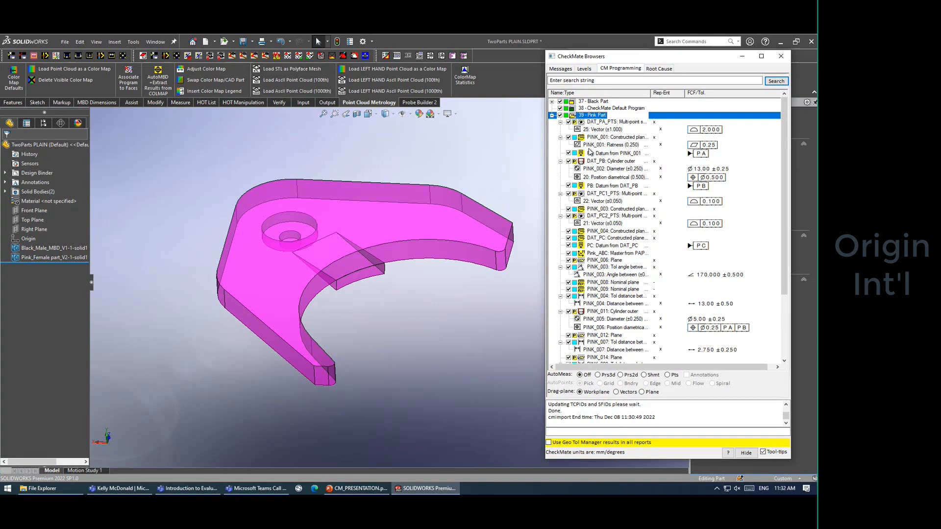
left_click(552, 116)
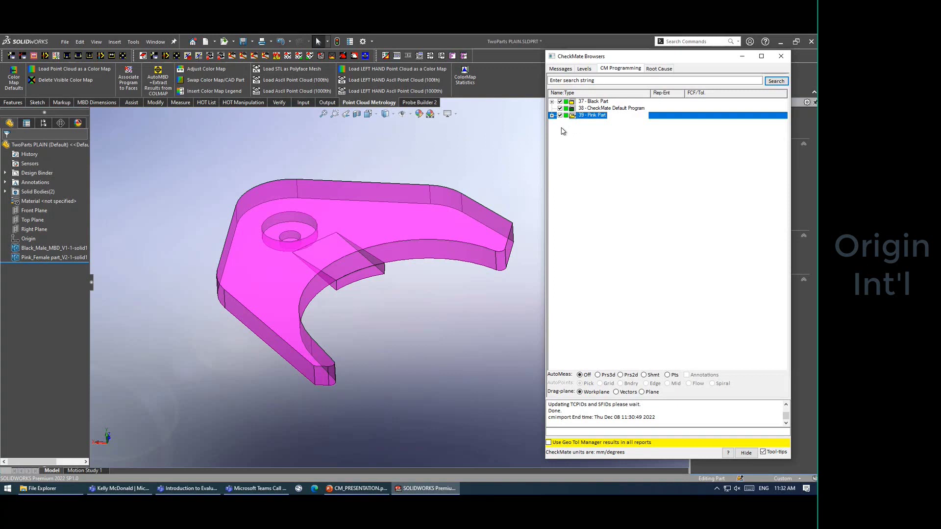
Step: Deactivate the Black Part and CheckMate Default Program entries, leaving only the Pink Part program active
left_click(561, 101)
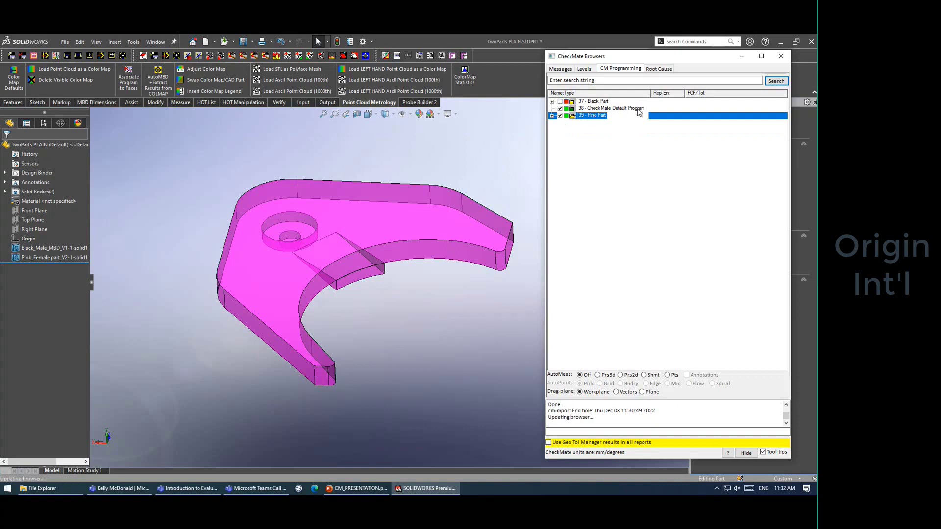
left_click(560, 108)
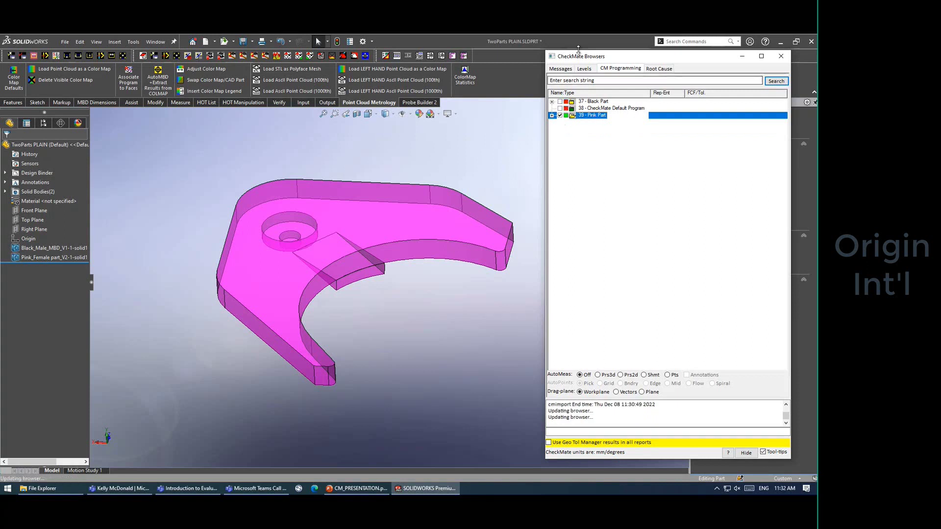
left_click_drag(581, 59, 574, 115)
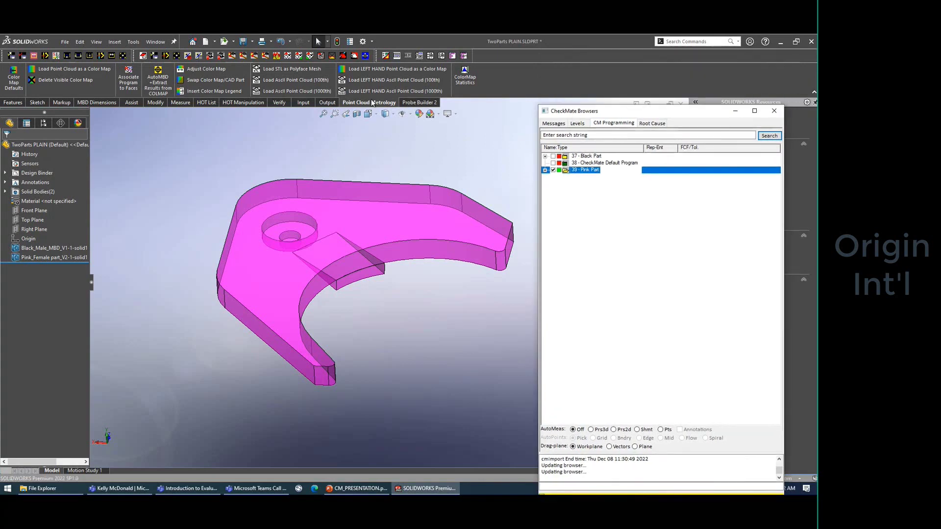
Step: Load the scan Pink Female Part- ATOS Q 500.stl as a color map on the pink part
left_click(73, 68)
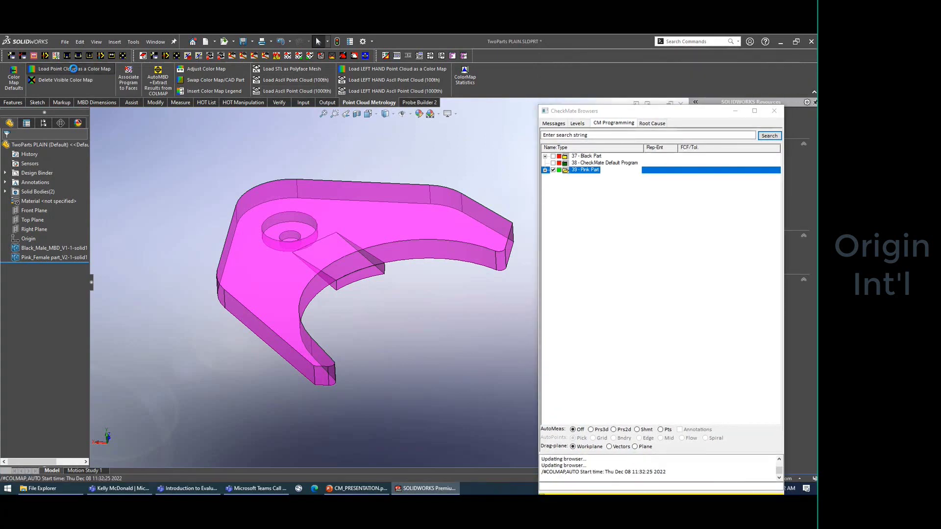
left_click(442, 221)
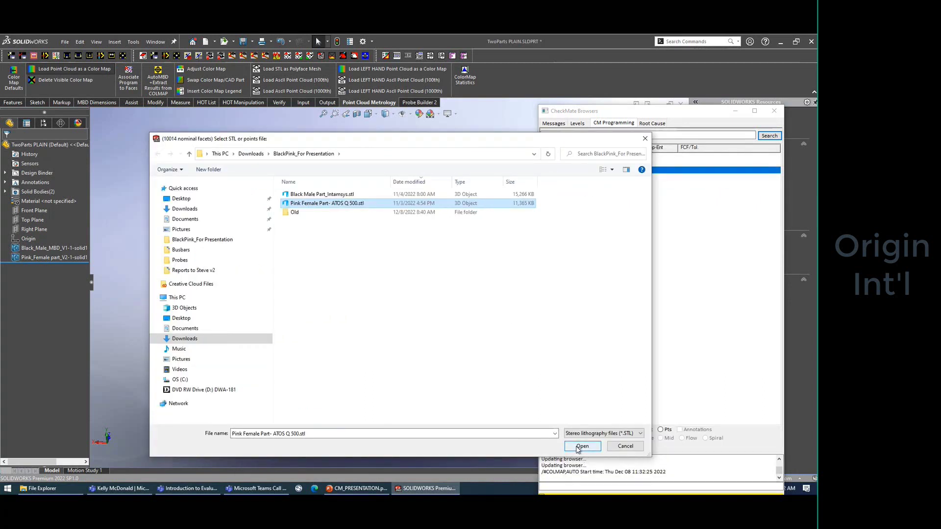
left_click(582, 446)
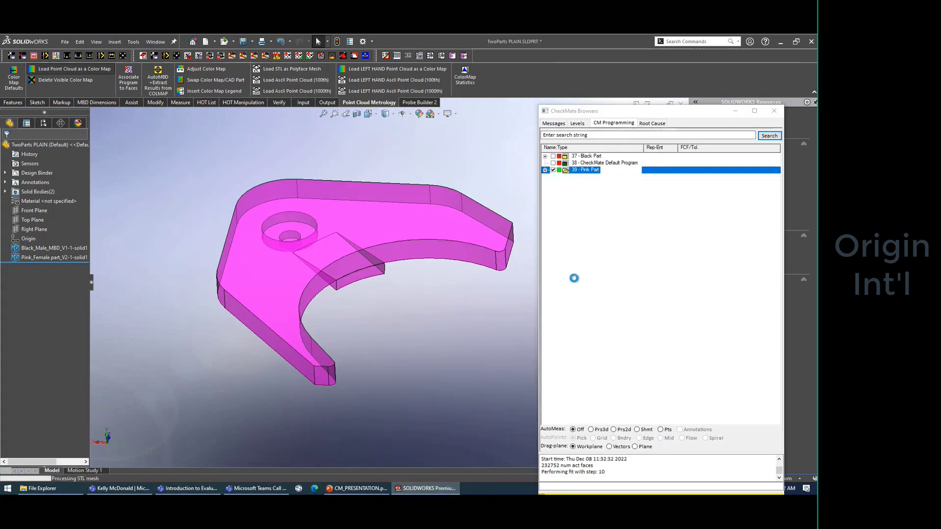
mouse_move(407, 325)
middle_mouse_down()
mouse_move(345, 338)
mouse_move(275, 225)
mouse_move(346, 353)
mouse_move(457, 333)
mouse_move(370, 372)
mouse_move(414, 378)
mouse_move(406, 299)
mouse_move(400, 338)
mouse_move(390, 318)
mouse_move(385, 336)
mouse_move(391, 319)
middle_mouse_up()
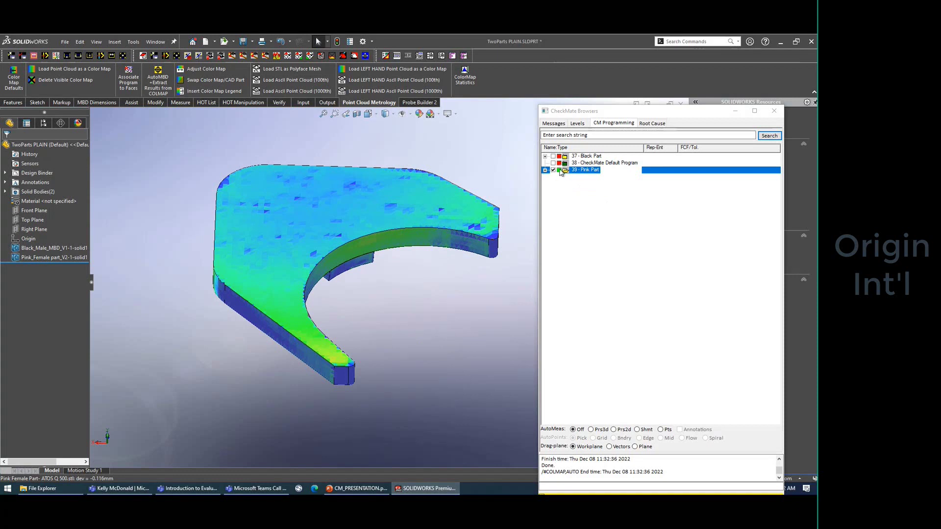
Step: Load the pink scan's measurement results with file type COLMAP CMM into the data group PINK FEMALE PART- ATOS Q 500
left_click(302, 103)
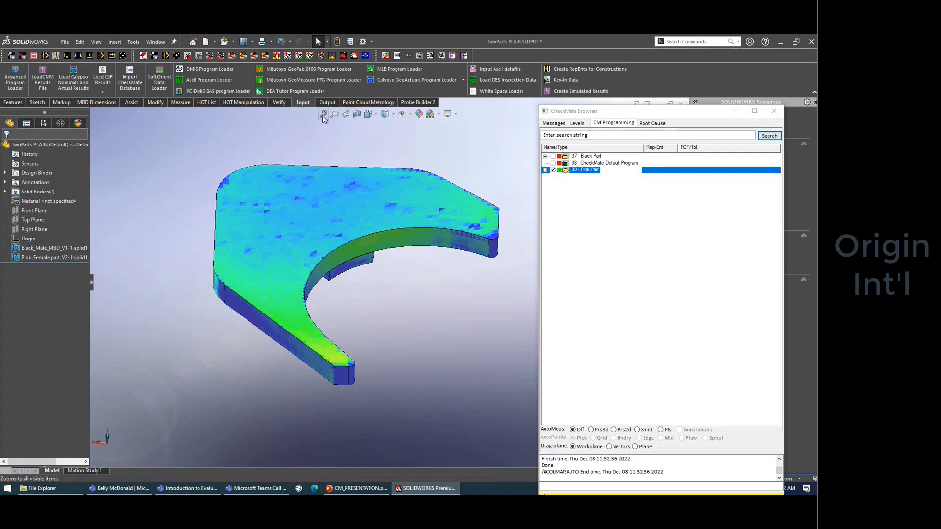
left_click(41, 78)
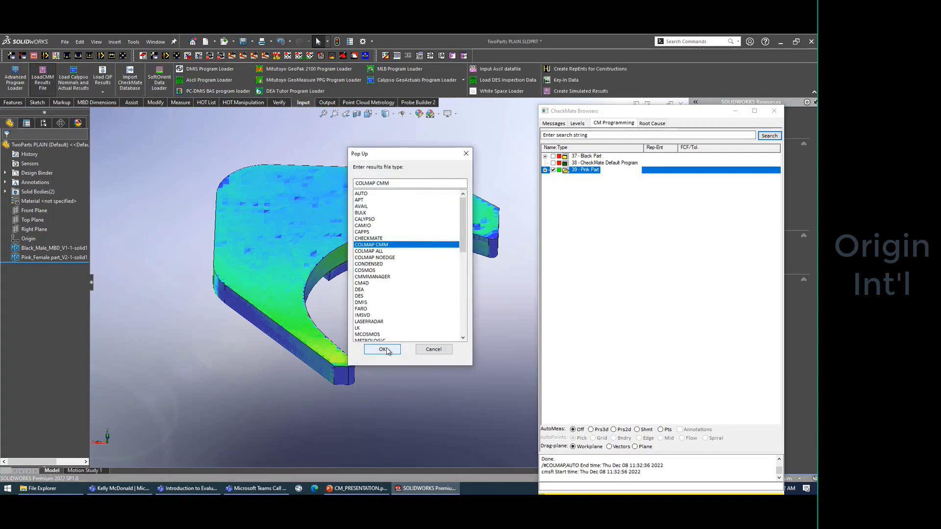
left_click(382, 349)
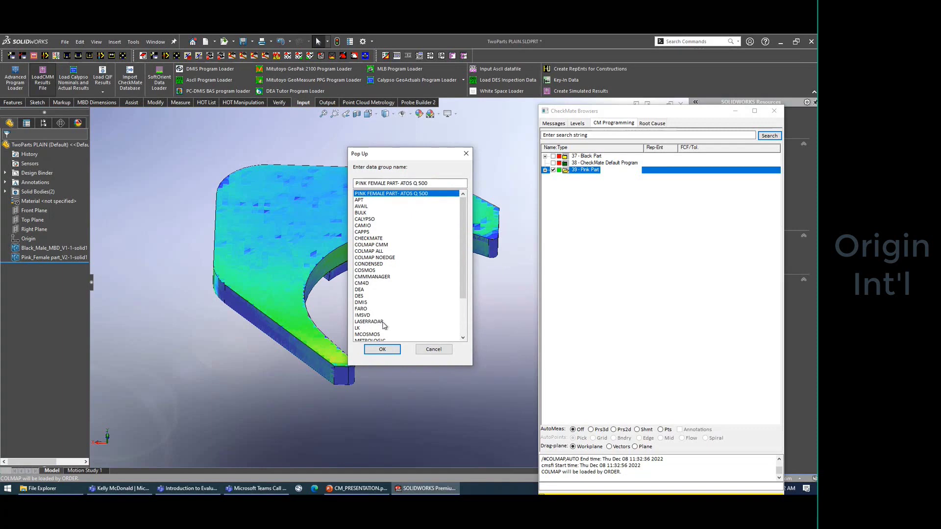
left_click(383, 349)
left_click(395, 282)
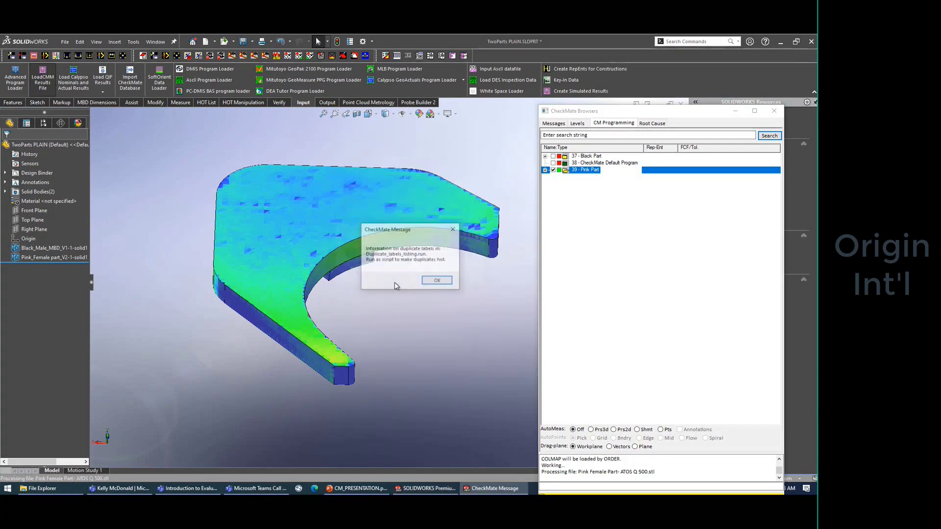
left_click(434, 281)
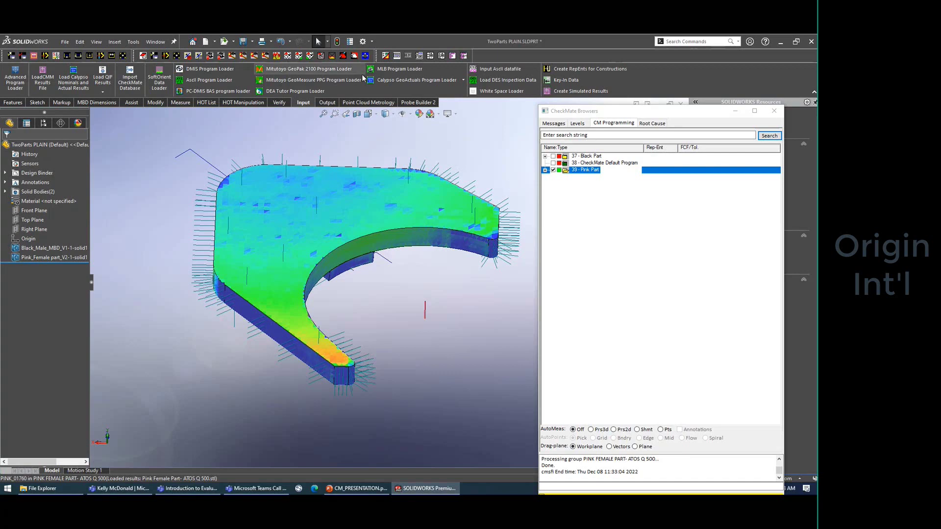
Step: Hide the measured result vectors around the pink part so only its color map is displayed
left_click(300, 57)
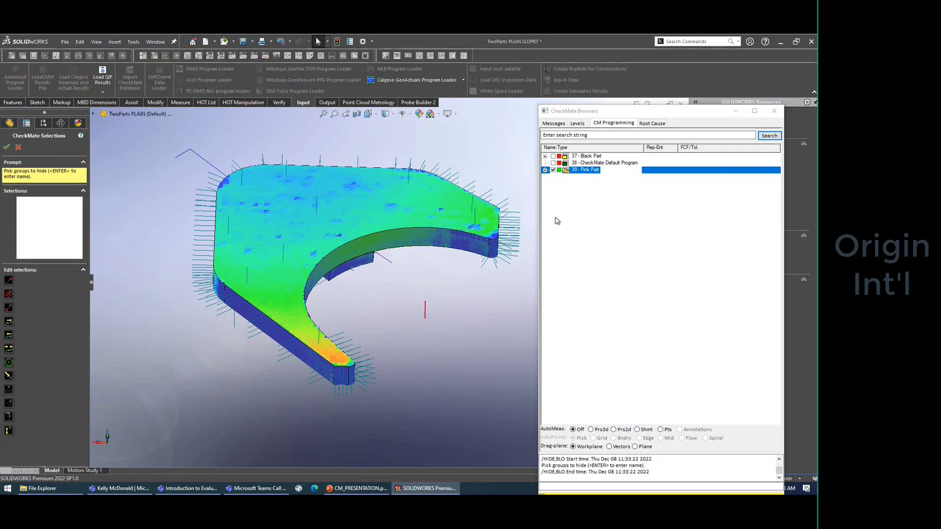
left_click(521, 234)
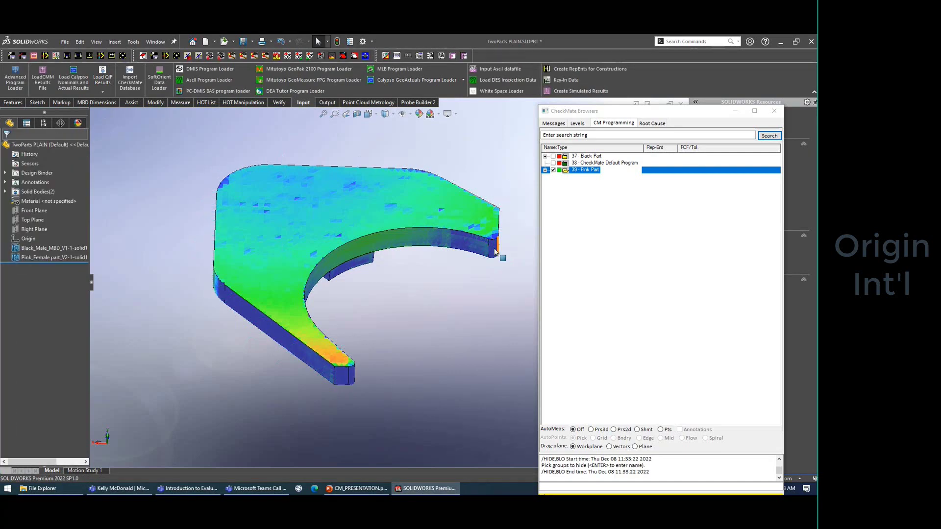
scroll(488, 255, "down", 1)
scroll(420, 275, "down", 2)
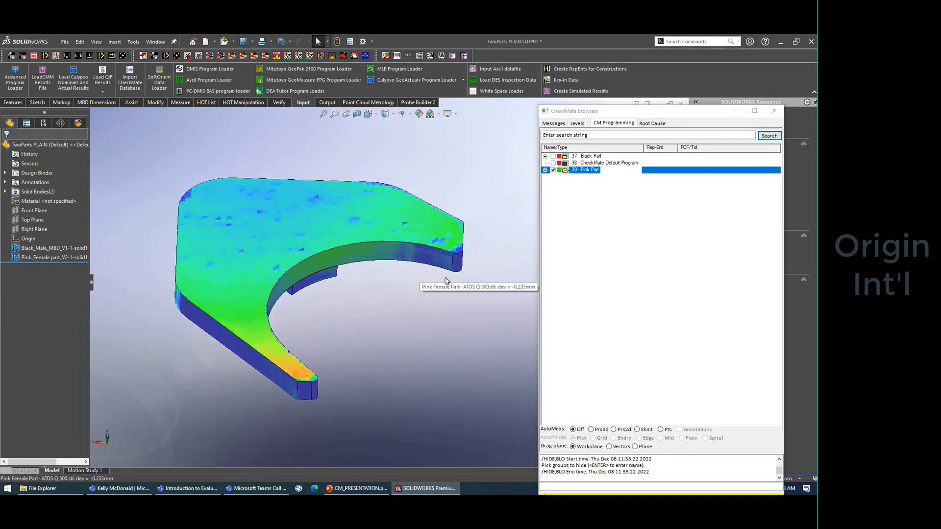
Step: Create a root cause alignment fit from the Pink_ABC coordinate system
left_click(652, 123)
right_click(568, 428)
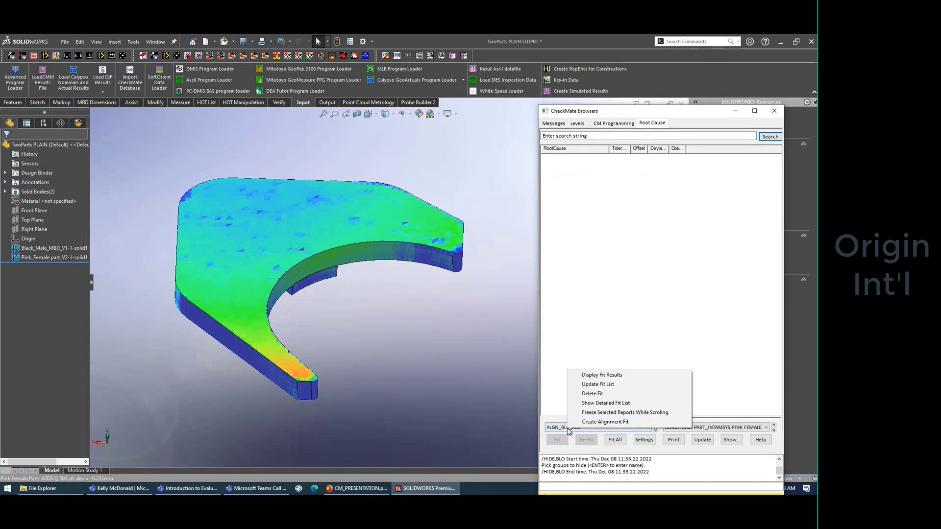
left_click(592, 423)
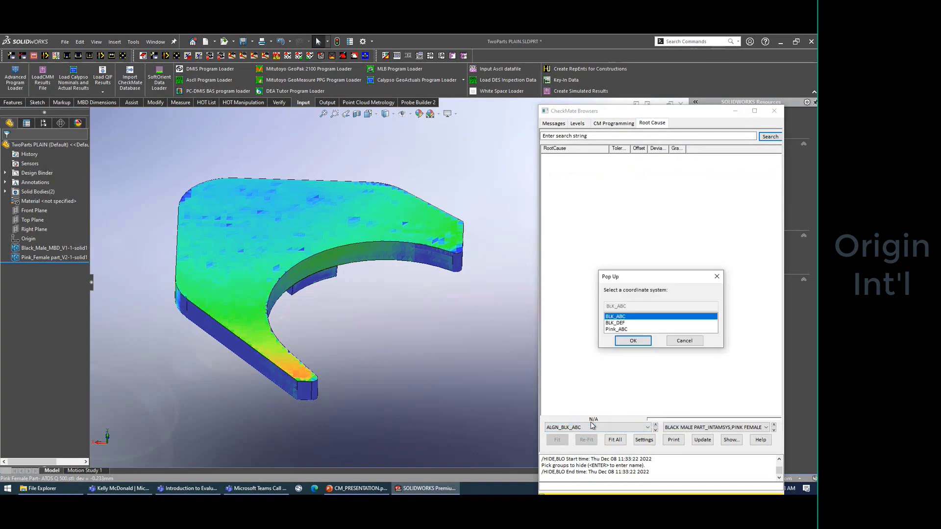
left_click(619, 330)
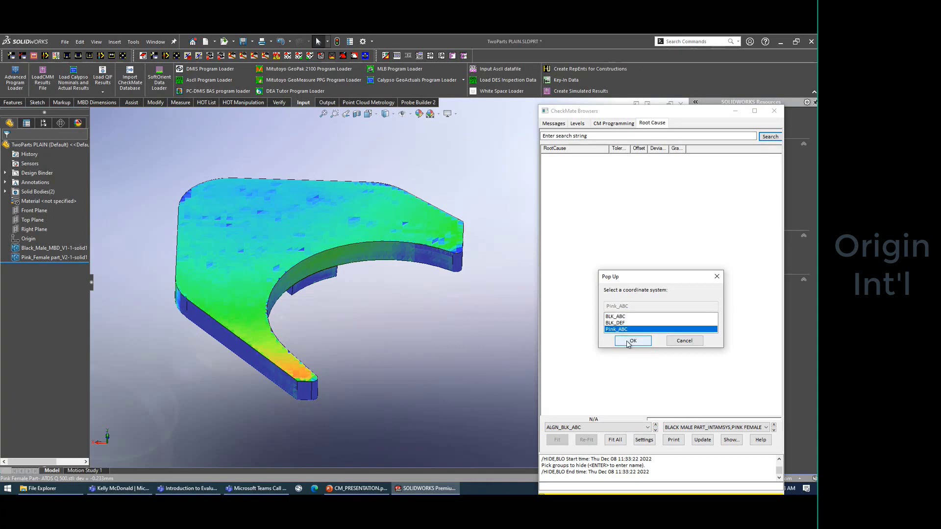
left_click(631, 341)
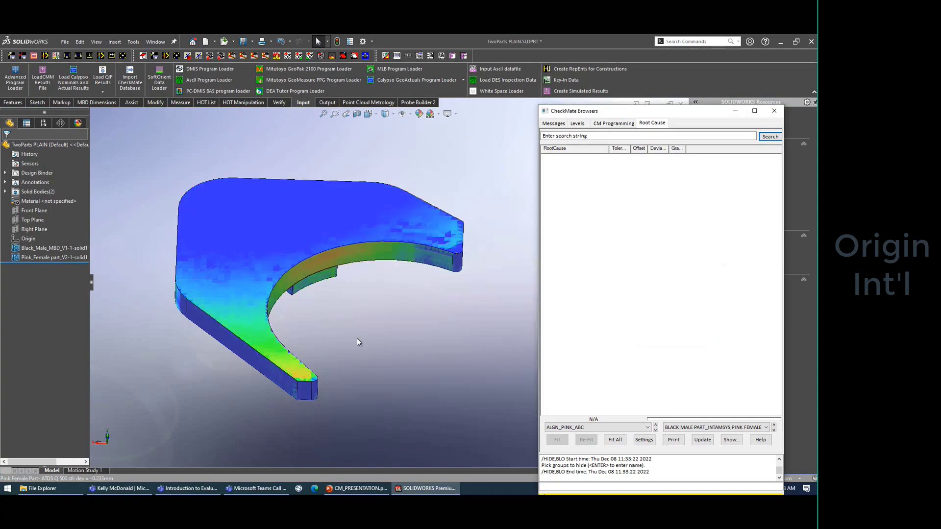
Step: Examine the realigned color map and its local deviations on both faces, the edges and the boss of the pink part
middle_click_drag(411, 349, 358, 297)
scroll(358, 297, "up", 2)
scroll(327, 259, "down", 2)
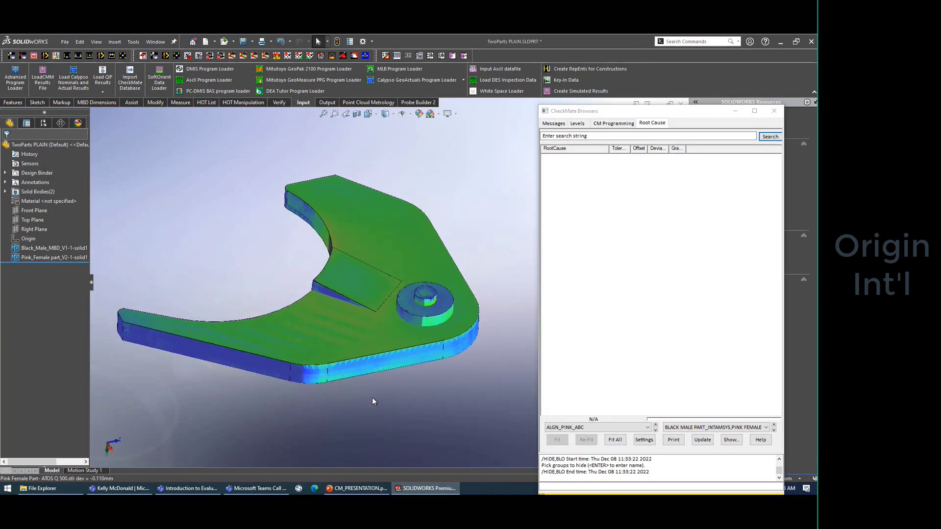
middle_click_drag(372, 398, 443, 252)
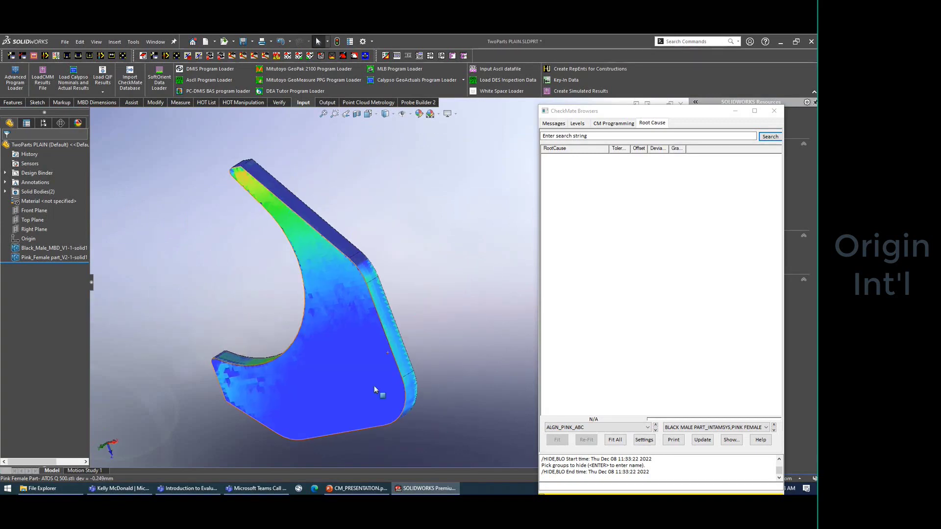
middle_click_drag(378, 391, 408, 271)
scroll(377, 334, "down", 3)
scroll(345, 393, "up", 3)
middle_click_drag(345, 392, 402, 266)
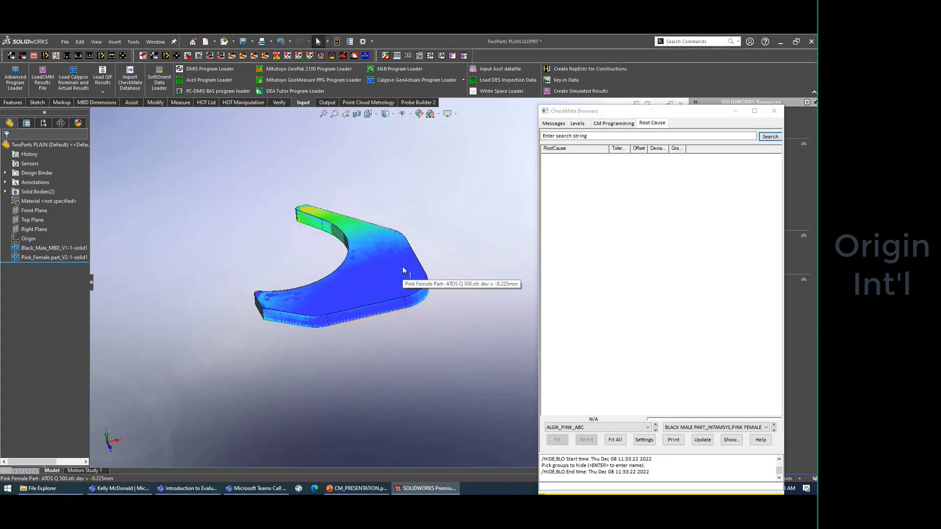
scroll(445, 292, "down", 1)
scroll(350, 216, "down", 1)
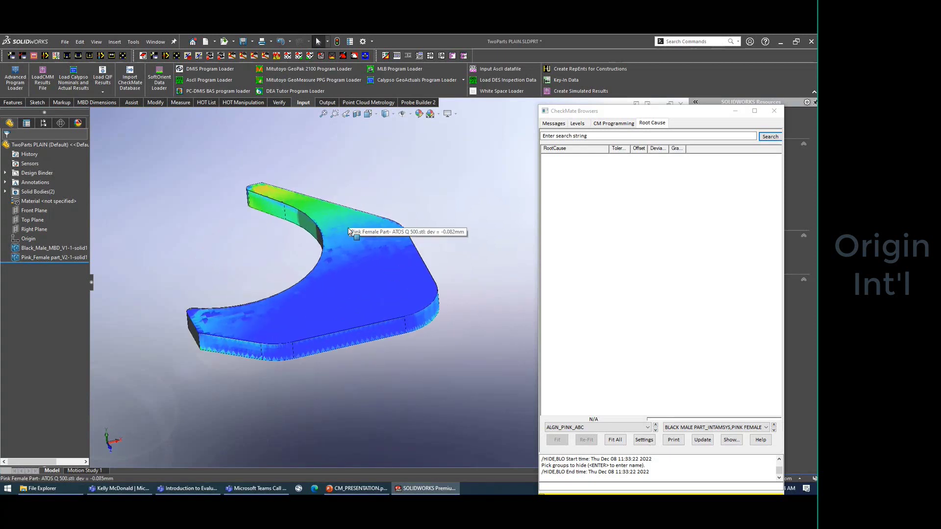
middle_click_drag(358, 283, 390, 225)
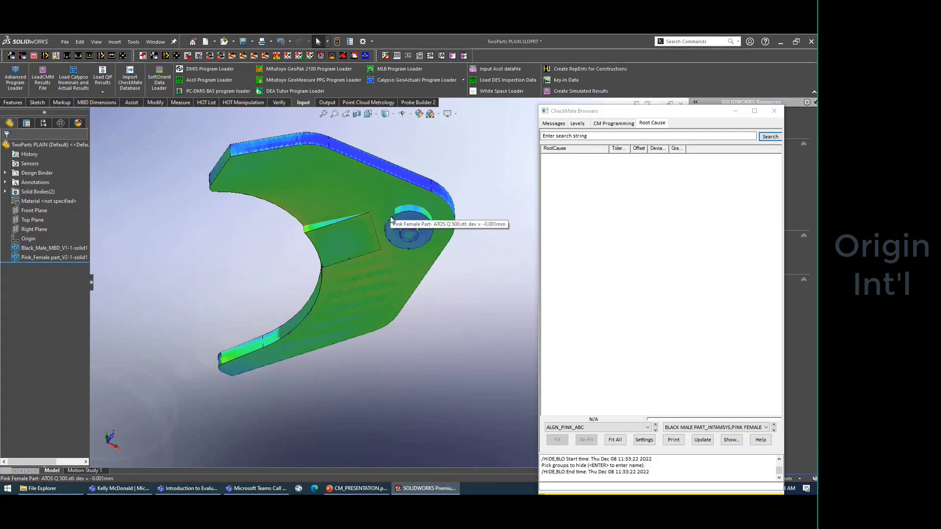
mouse_move(390, 225)
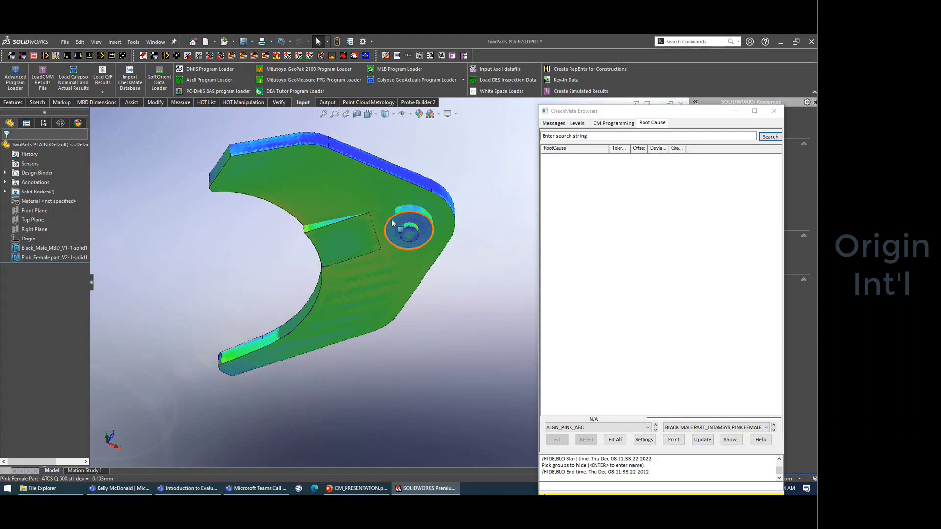
Step: Show the Black_Male_MBD_V1-1-solid1 body around the pink part to inspect how they fit together, and hide it again
left_click(44, 248)
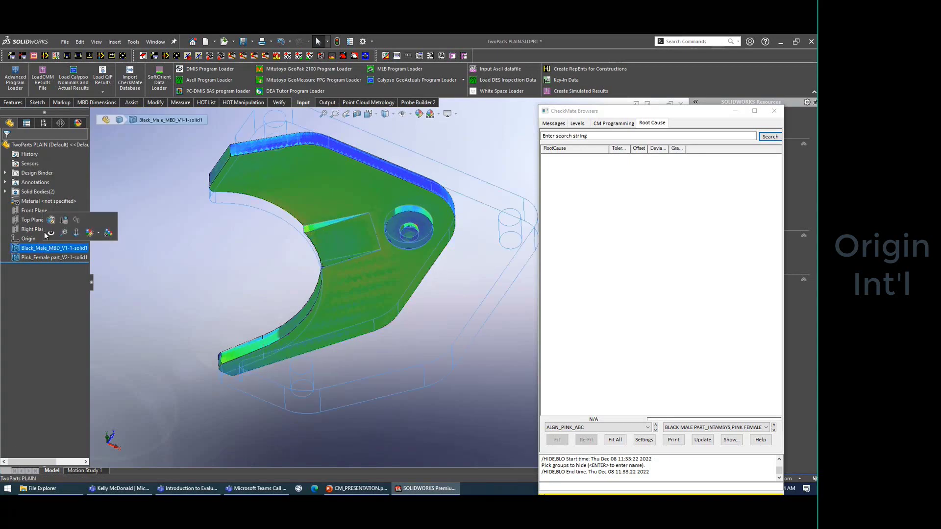
left_click(51, 232)
left_click(209, 292)
middle_click_drag(208, 294, 413, 355)
scroll(452, 253, "down", 2)
middle_click_drag(452, 252, 460, 330)
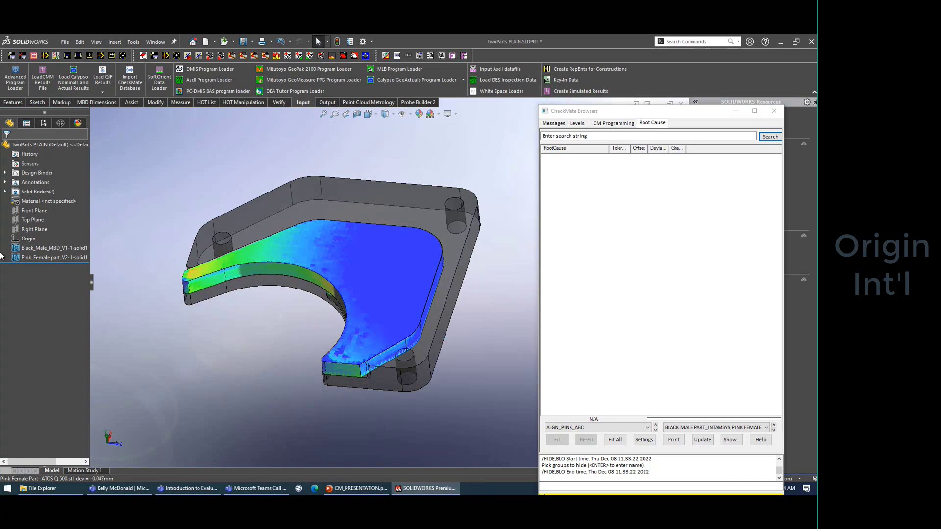
left_click(23, 248)
left_click(30, 235)
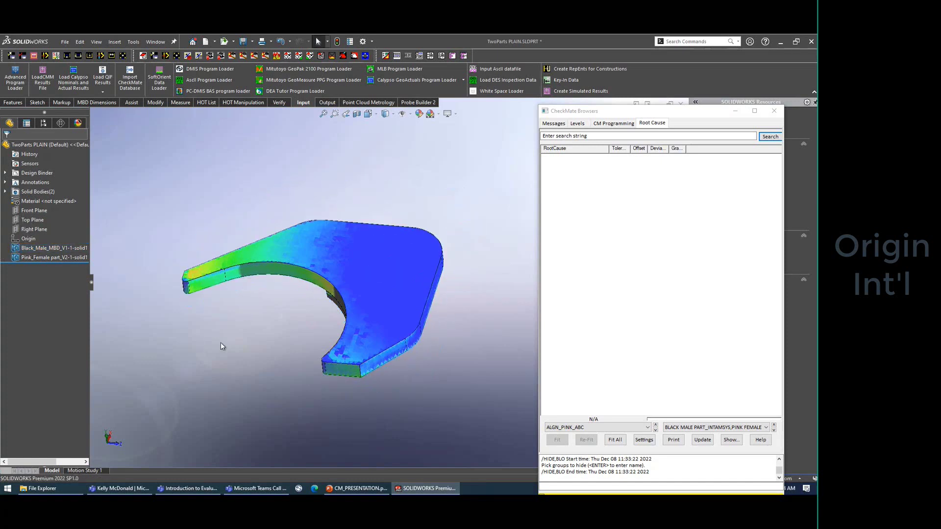
Step: Load the scan file Pink Female Part- ATOS Q 500.stl as a polyface mesh
left_click(363, 102)
left_click(277, 68)
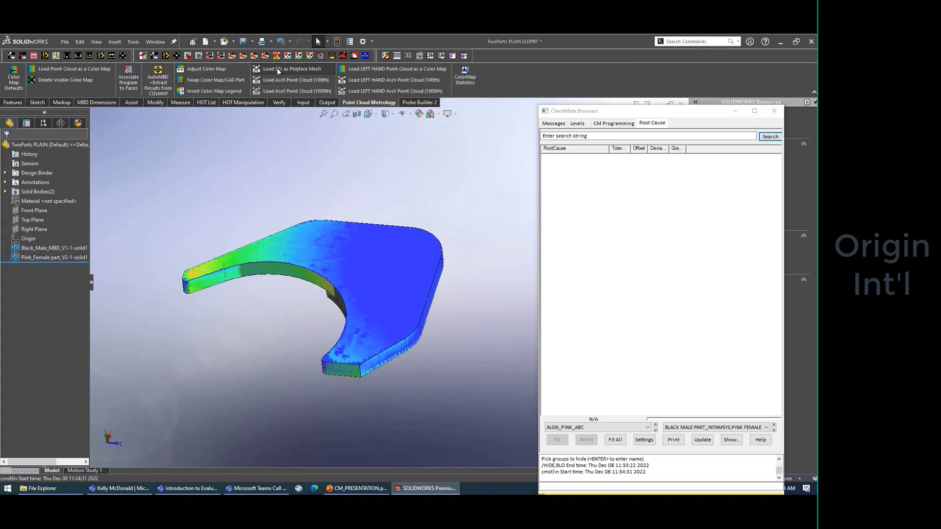
left_click(313, 204)
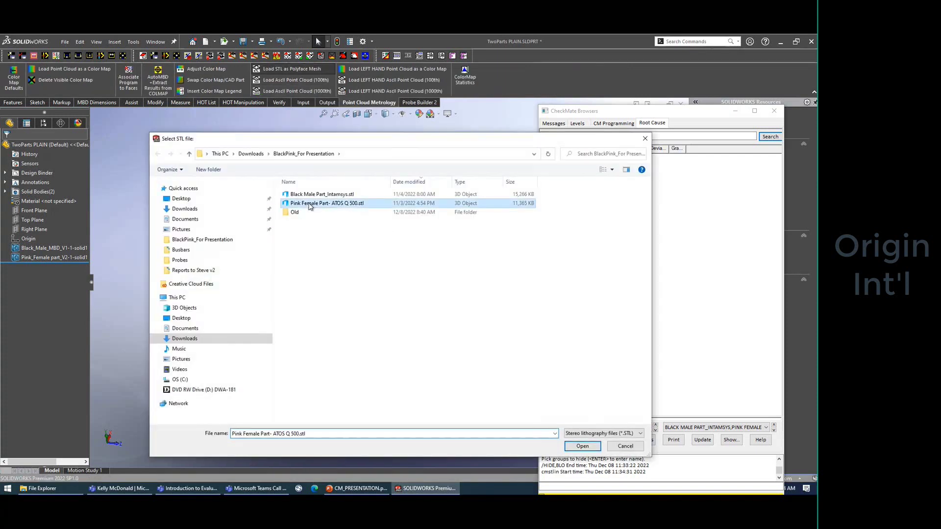
left_click(582, 446)
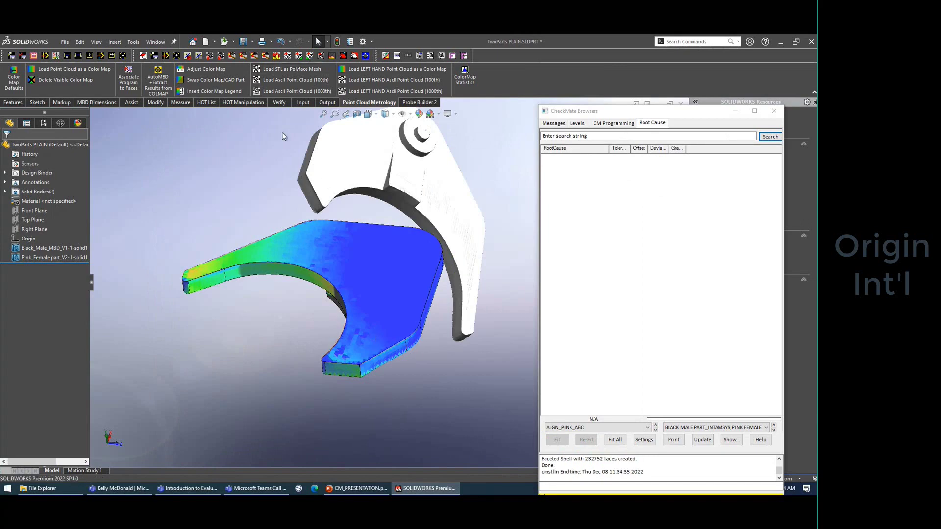
Step: Make the loaded mesh hot and move it onto the pink part with cmtrans, using the transformation loaded from COLMAP
left_click(254, 57)
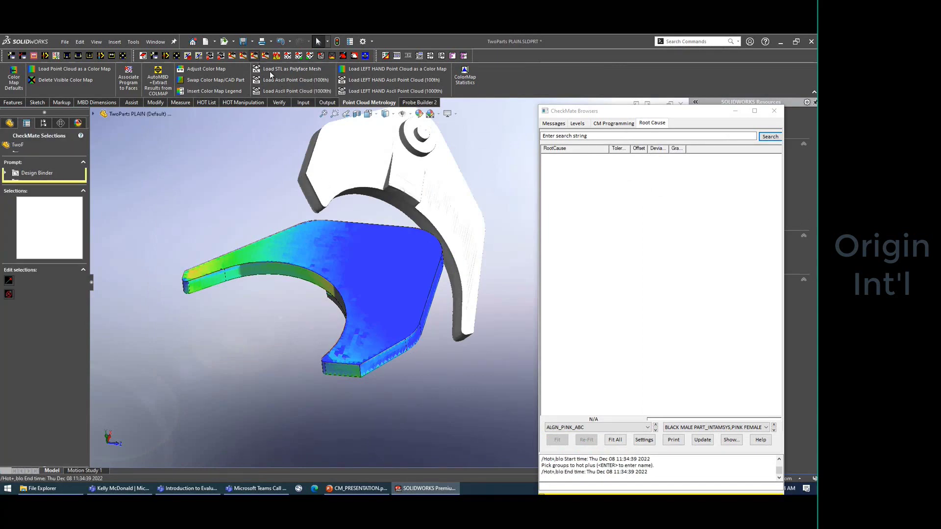
left_click(334, 143)
key("Return")
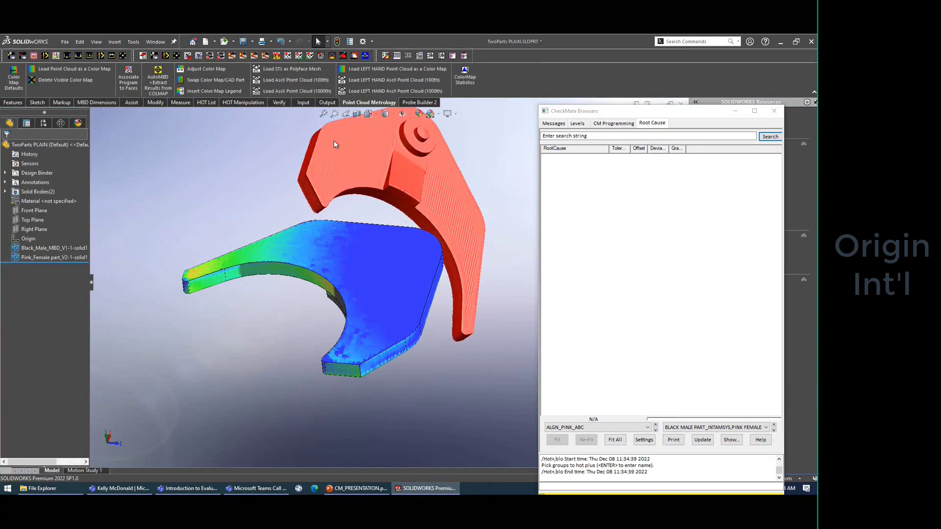
left_click(578, 487)
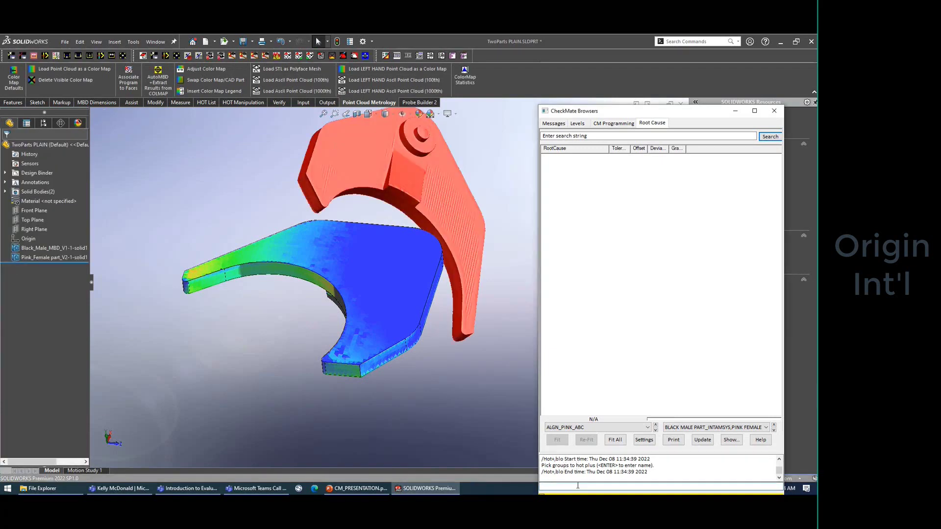
type("cmtrans")
key("Return")
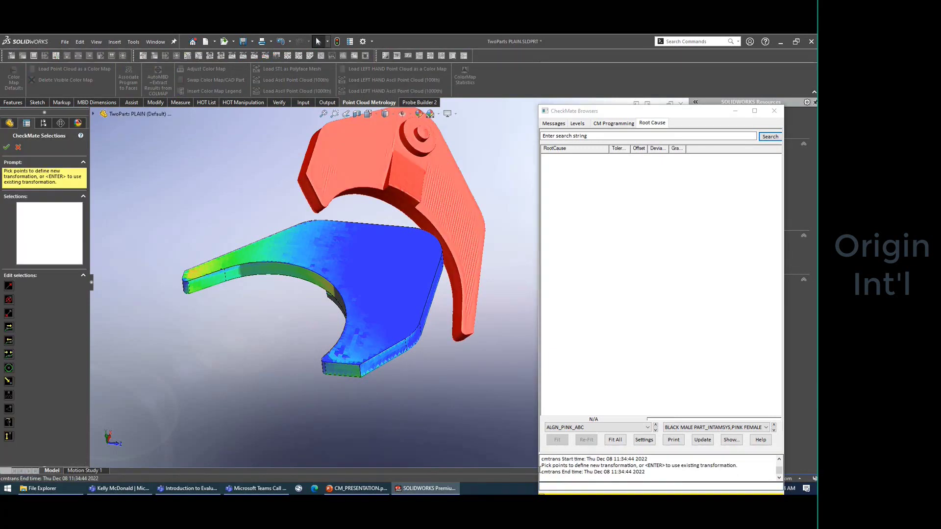
key("Return")
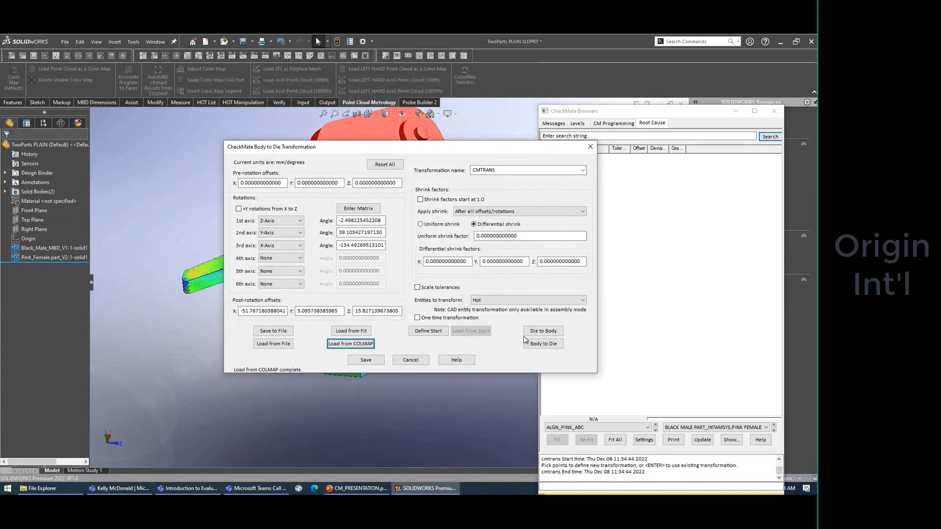
left_click(533, 330)
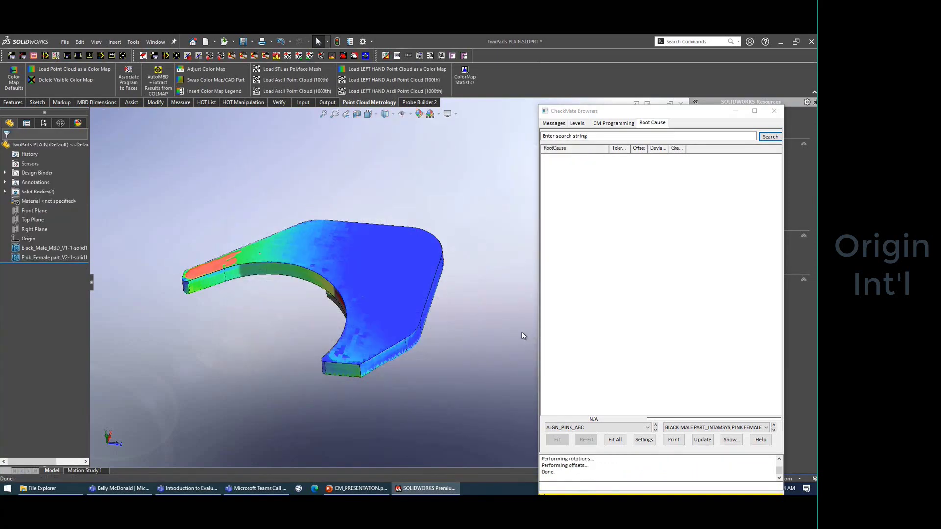
Step: Run cmtrans again, load the ALGN_PINK_ABC fit results into the CMTRANS transformation and save it
left_click(605, 487)
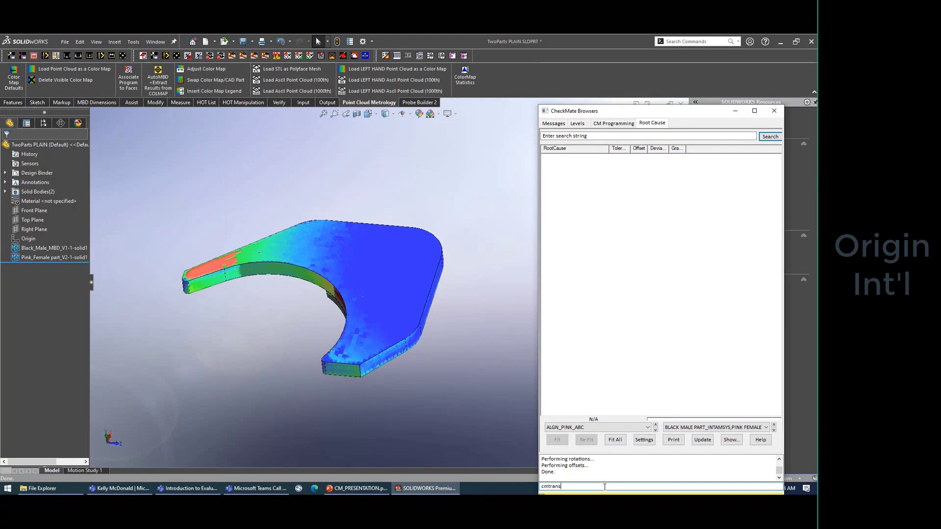
type("cmtrans")
key("Return")
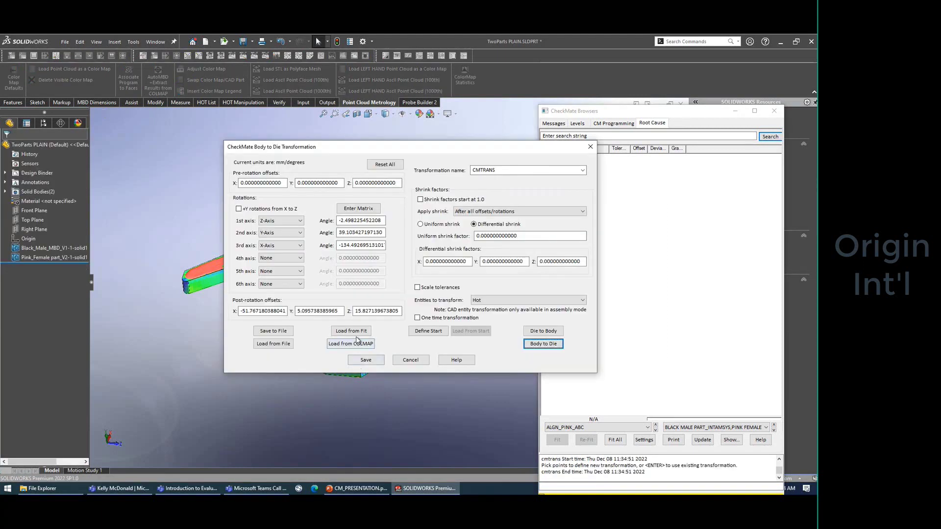
left_click(357, 342)
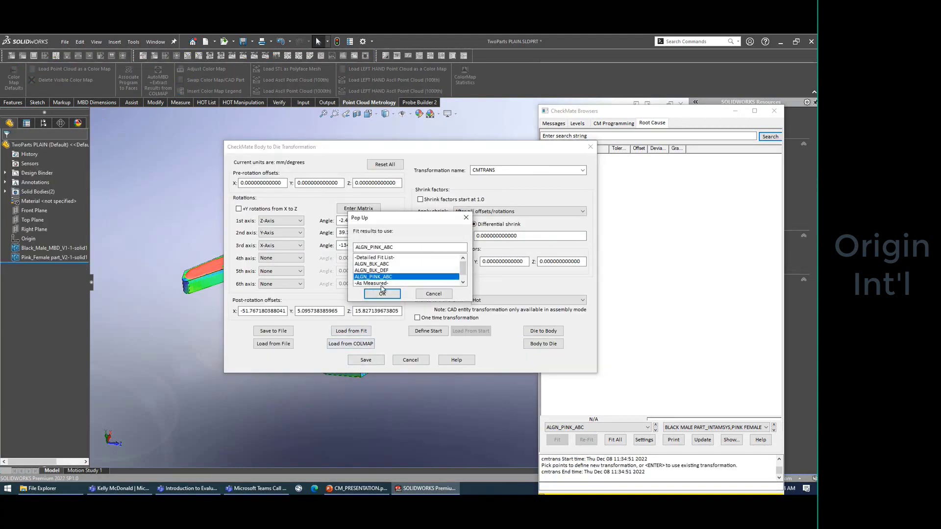
left_click(382, 293)
left_click(366, 360)
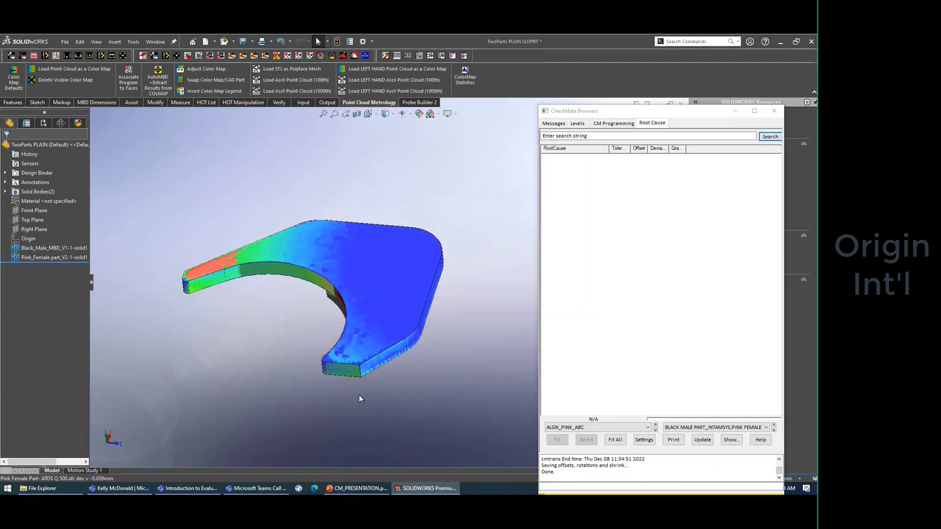
Step: Change the color of the hot mesh to magenta (255, 0, 255)
left_click(132, 42)
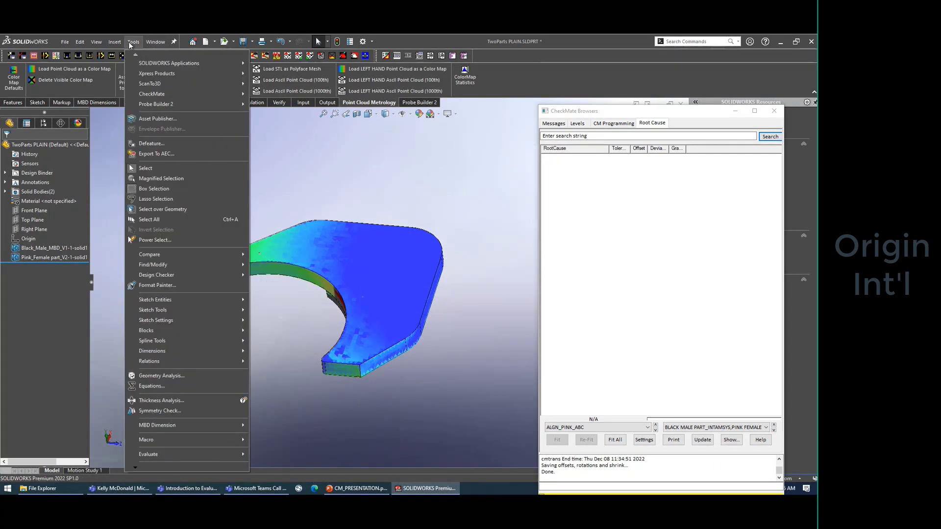
mouse_move(145, 91)
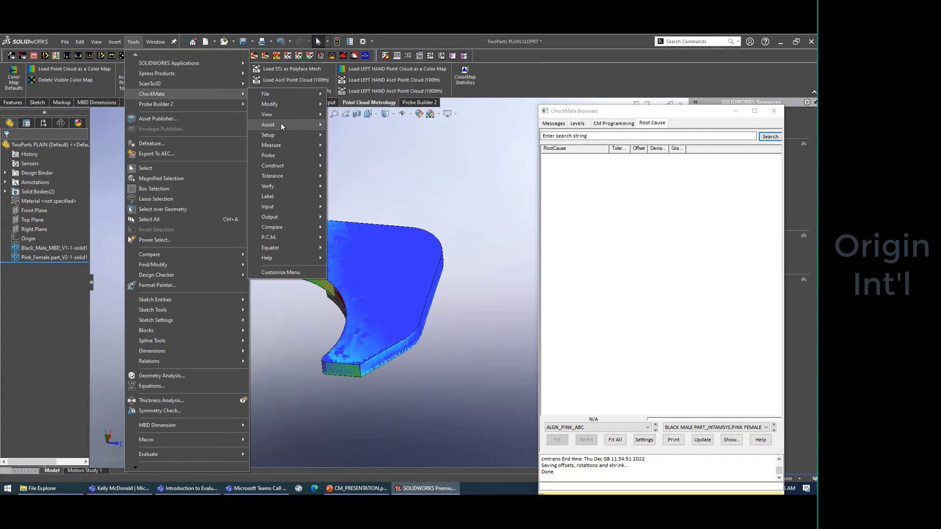
mouse_move(290, 114)
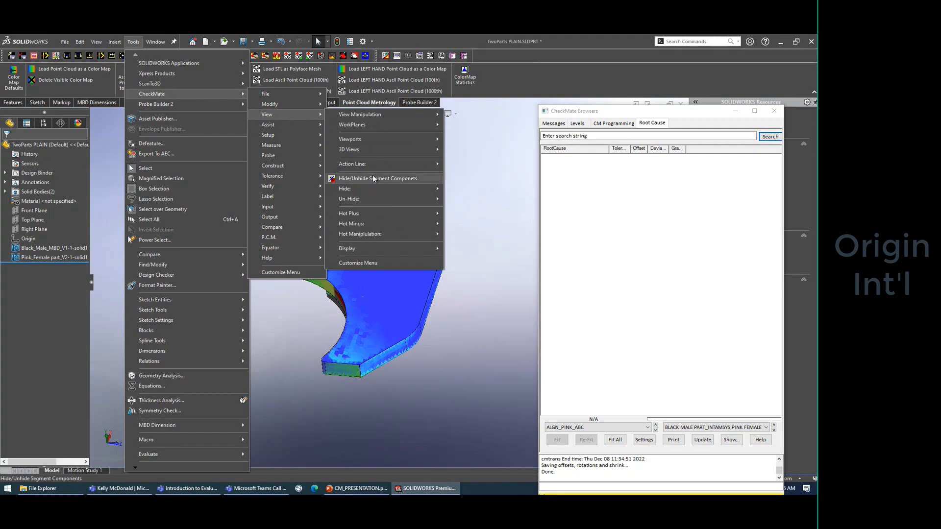
mouse_move(372, 234)
left_click(477, 296)
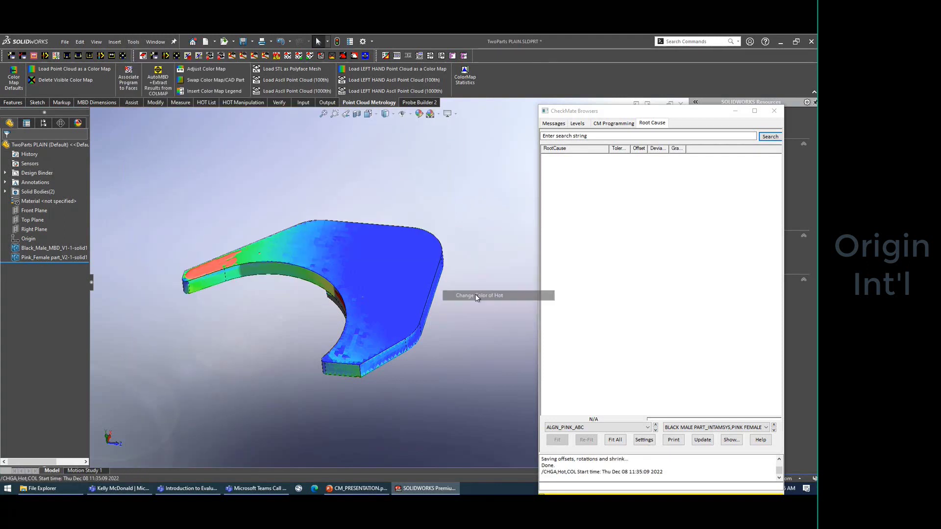
left_click(380, 295)
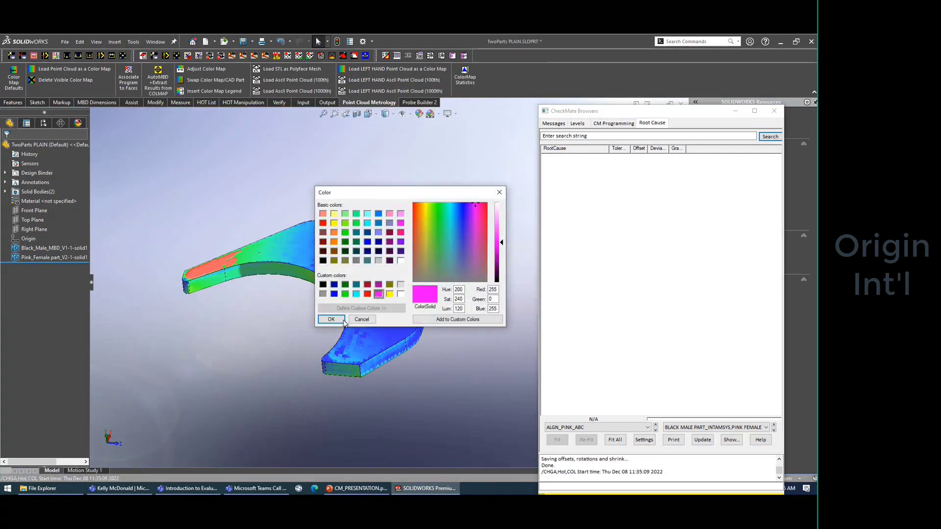
Step: Apply magenta (RGB 255, 0, 255) to the pink female scan, then swap its color map for the part and clear the highlight
left_click(340, 321)
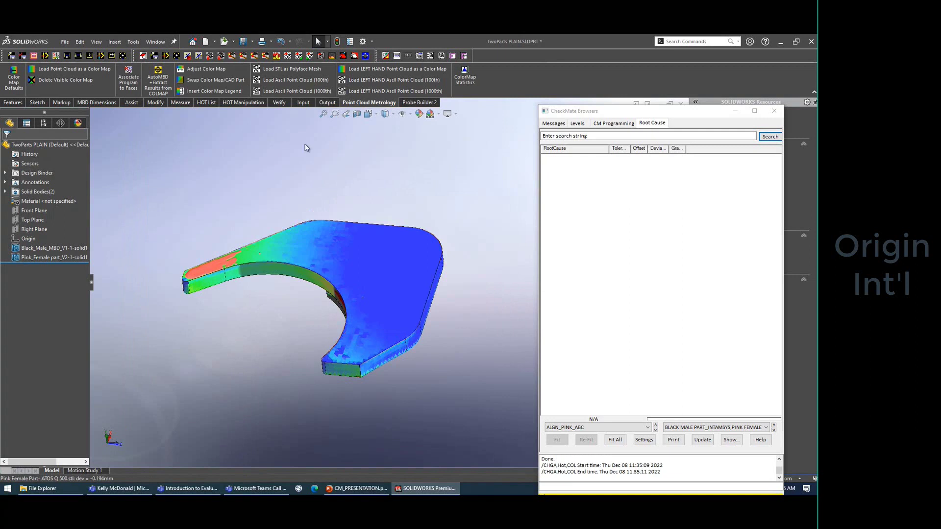
left_click(207, 78)
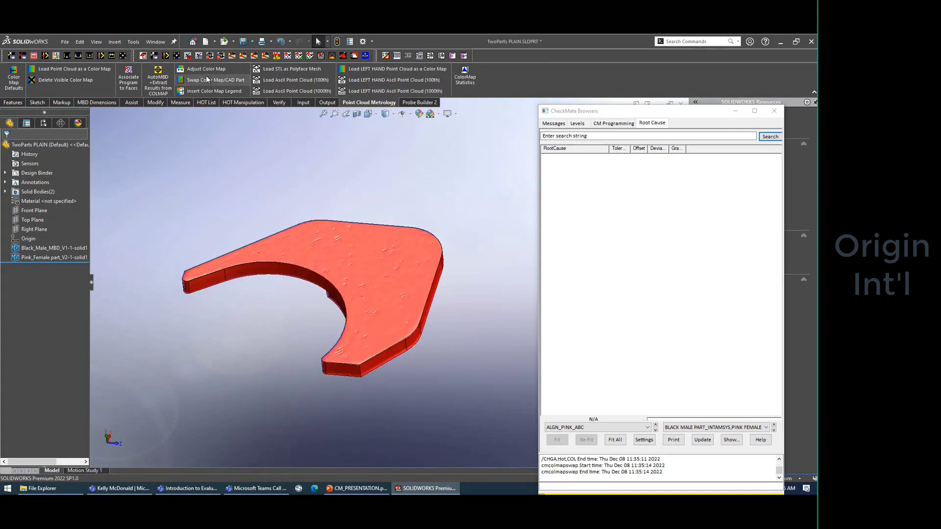
left_click(222, 56)
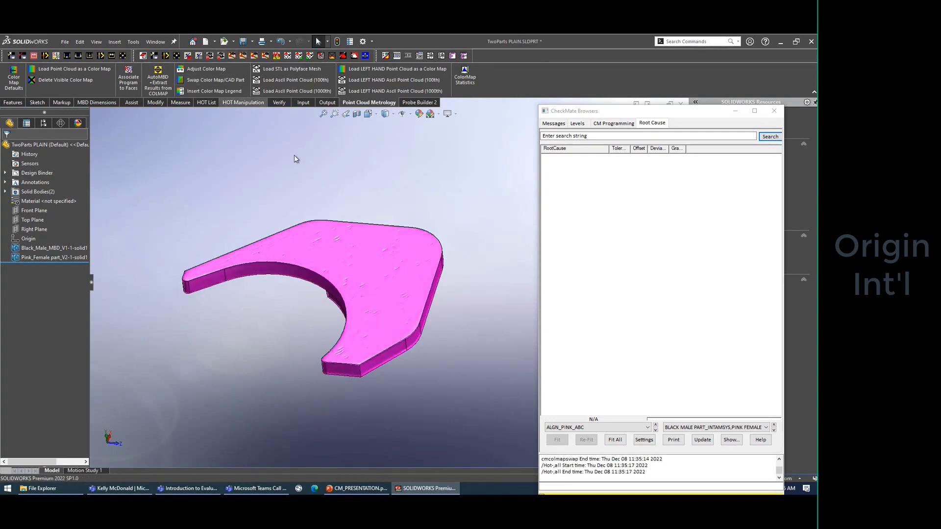
Step: Show the BLACK MALE PART level and inspect how the pink and black scans sit together around the pocket edges
left_click(577, 123)
left_click(545, 143)
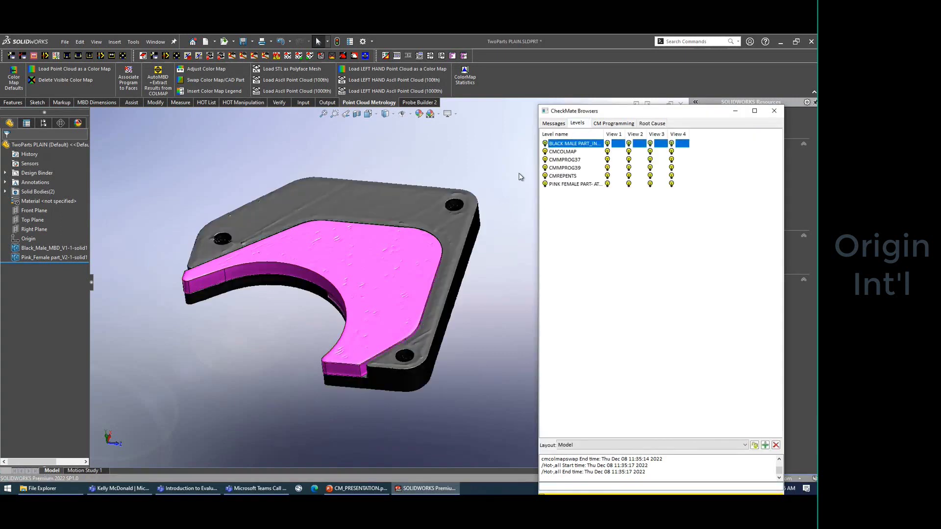
mouse_move(441, 359)
middle_mouse_down()
mouse_move(462, 344)
mouse_move(457, 355)
mouse_move(435, 342)
mouse_move(435, 357)
middle_mouse_up()
scroll(464, 292, "down", 2)
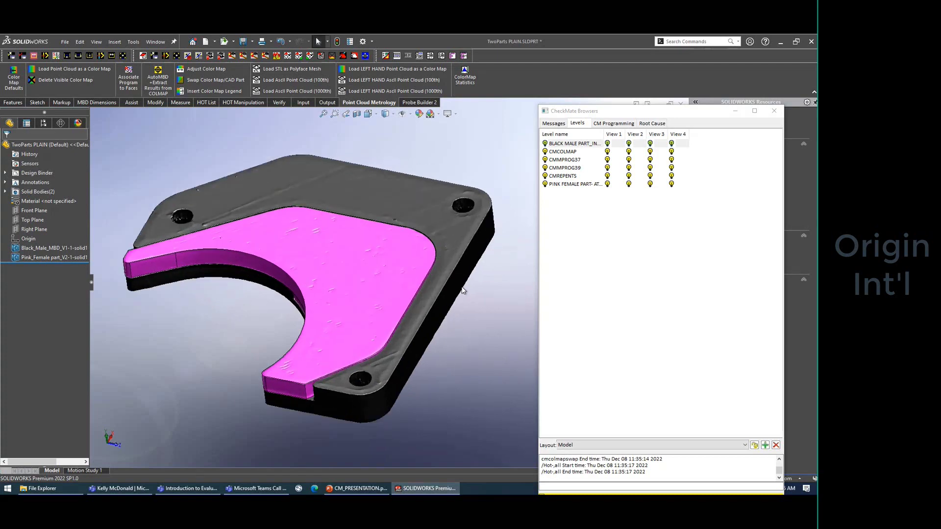
scroll(463, 307, "down", 1)
scroll(460, 308, "up", 1)
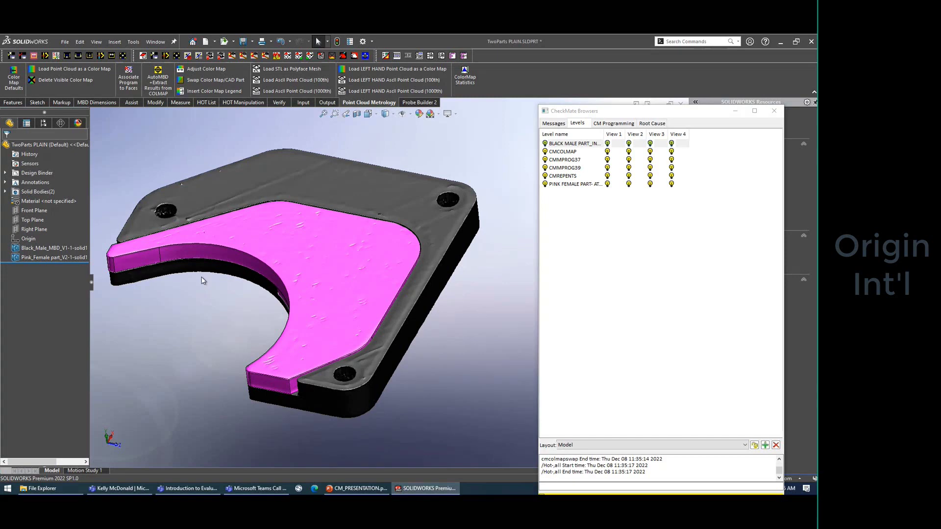
scroll(206, 278, "up", 1)
scroll(206, 278, "down", 1)
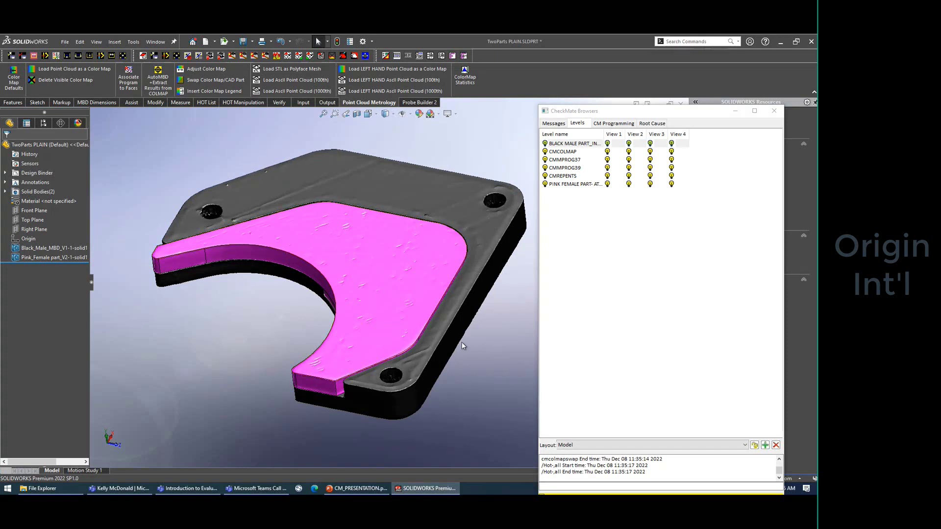
scroll(479, 334, "down", 2)
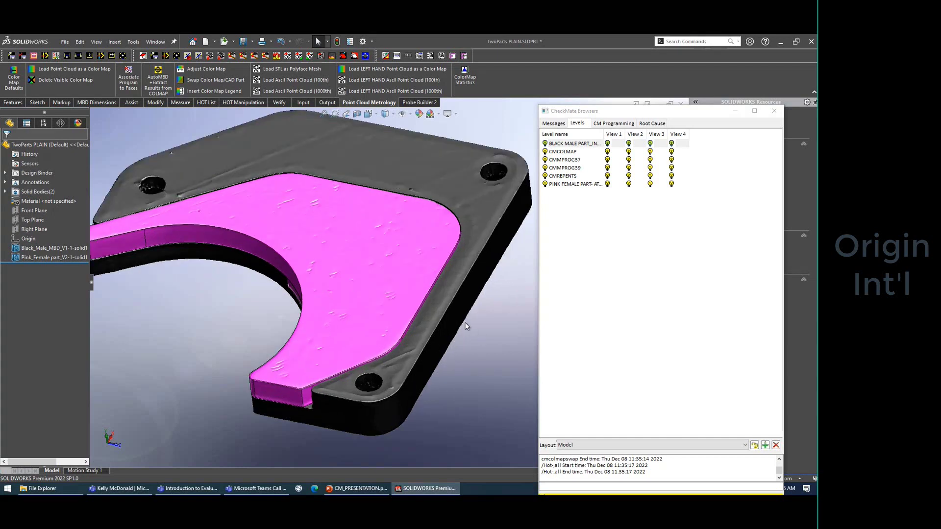
middle_click_drag(472, 337, 475, 311)
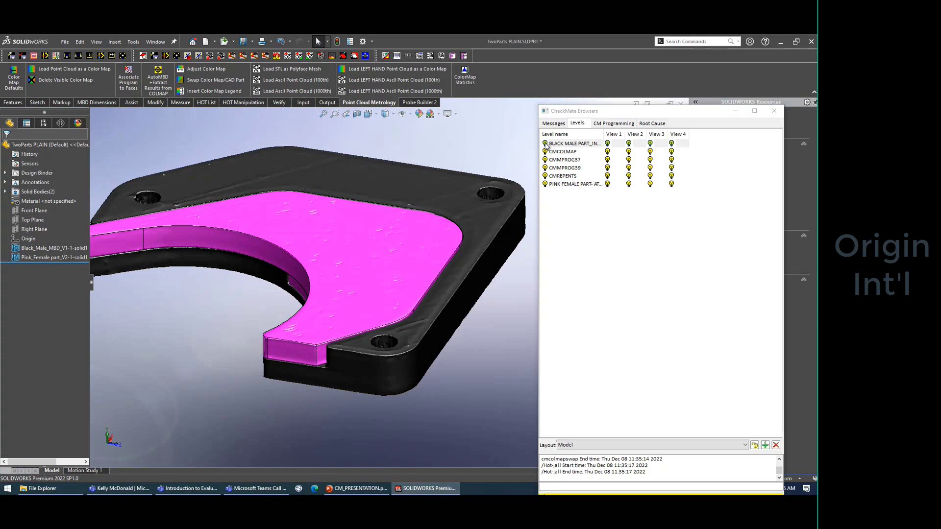
Step: Hide the BLACK MALE PART and PINK FEMALE PART scan levels
left_click(546, 144)
left_click(545, 185)
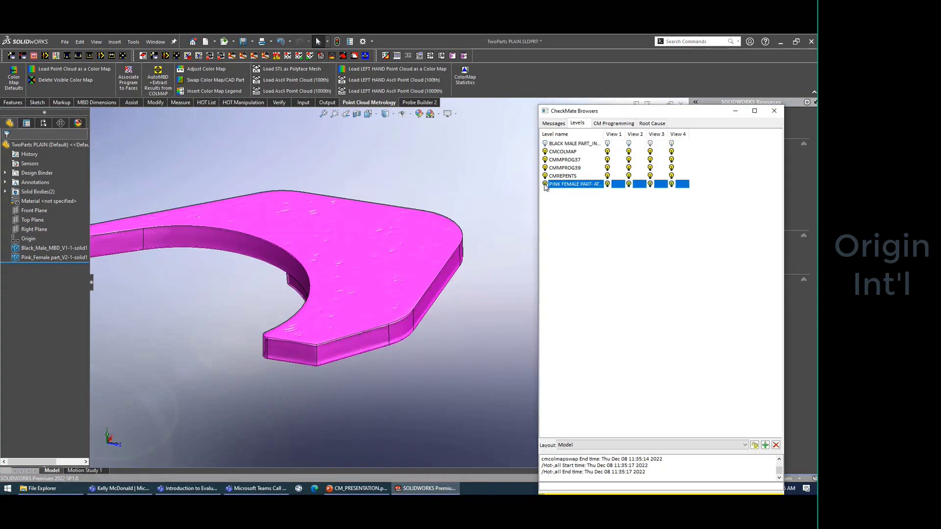
left_click(545, 185)
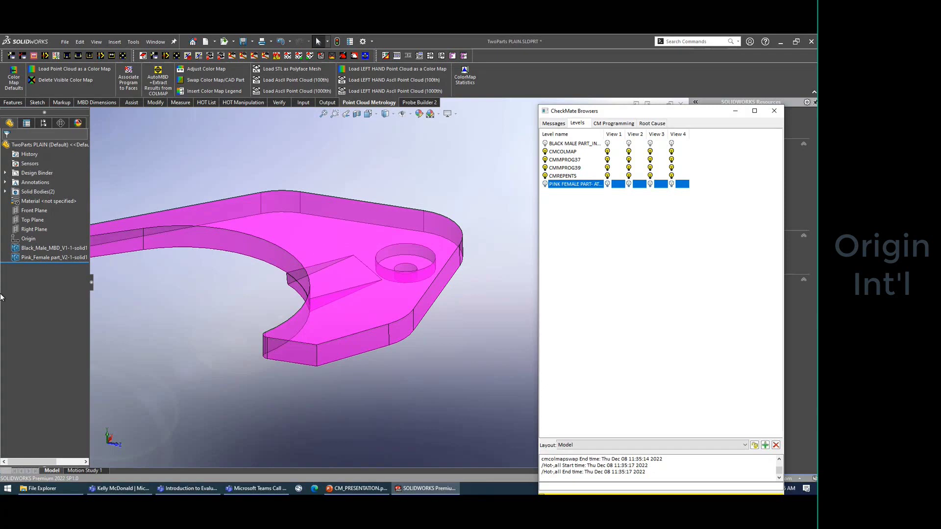
Step: Show the Black_Male_MBD_V1-1-solid1 CAD body together with the pink CAD part
left_click(39, 249)
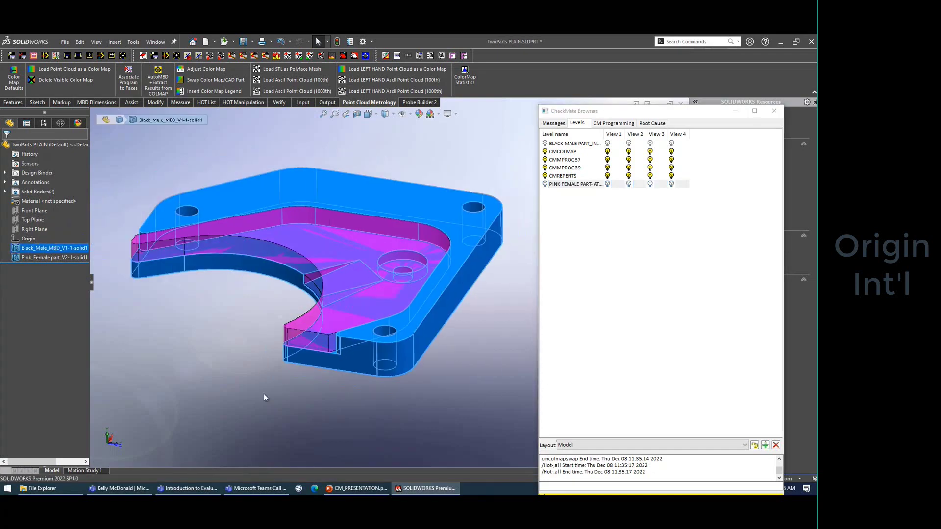
left_click(264, 394)
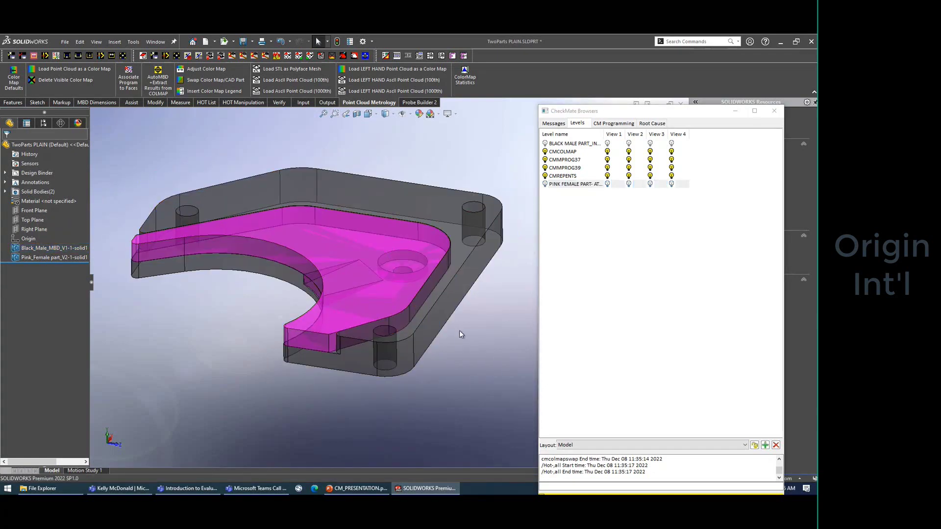
middle_click_drag(462, 328, 466, 277)
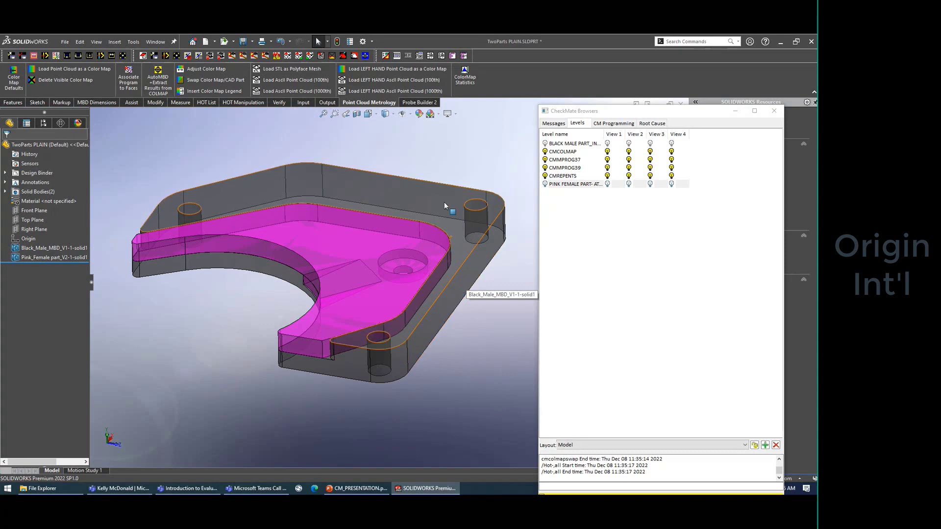
Step: Create a P@N? whisker report by GROUP using fit ALGN_BLK_DEF, BOX+CROSS points and the BLACK MALE PART_INTAMSYS data
left_click(327, 102)
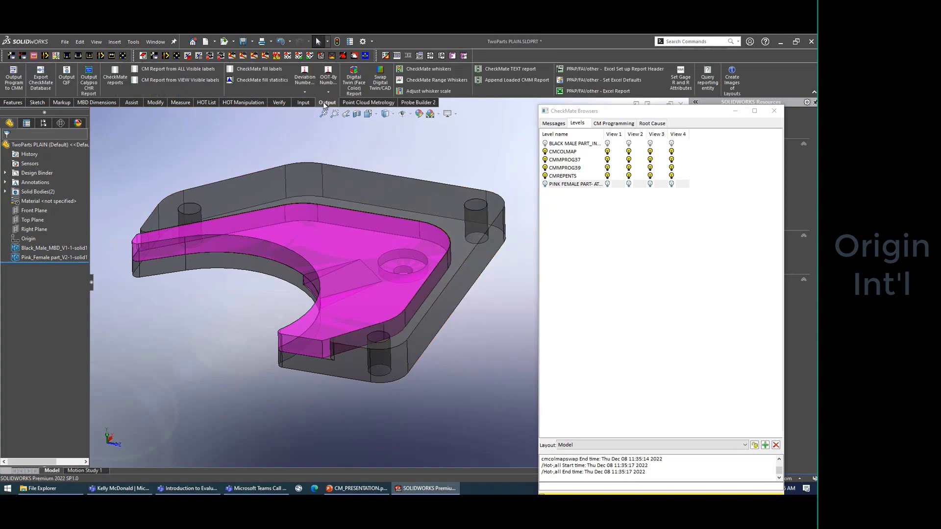
left_click(426, 69)
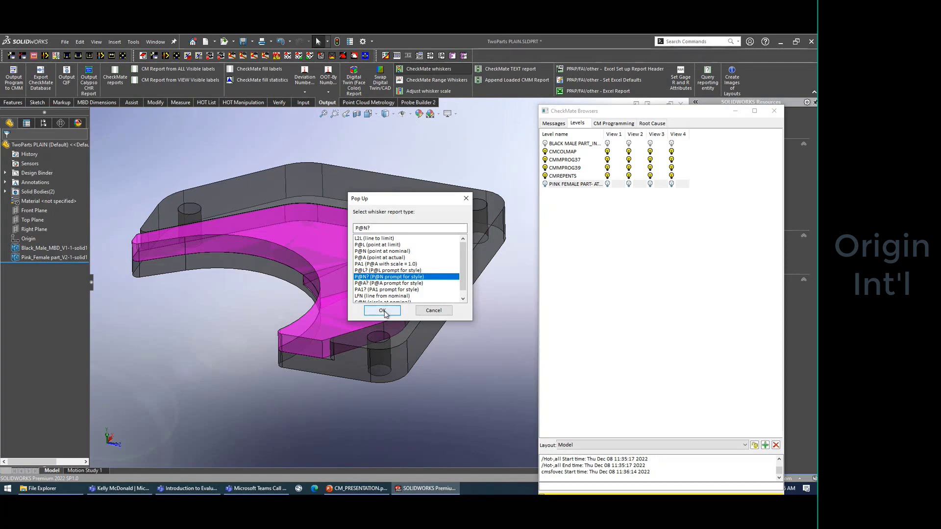
left_click(383, 310)
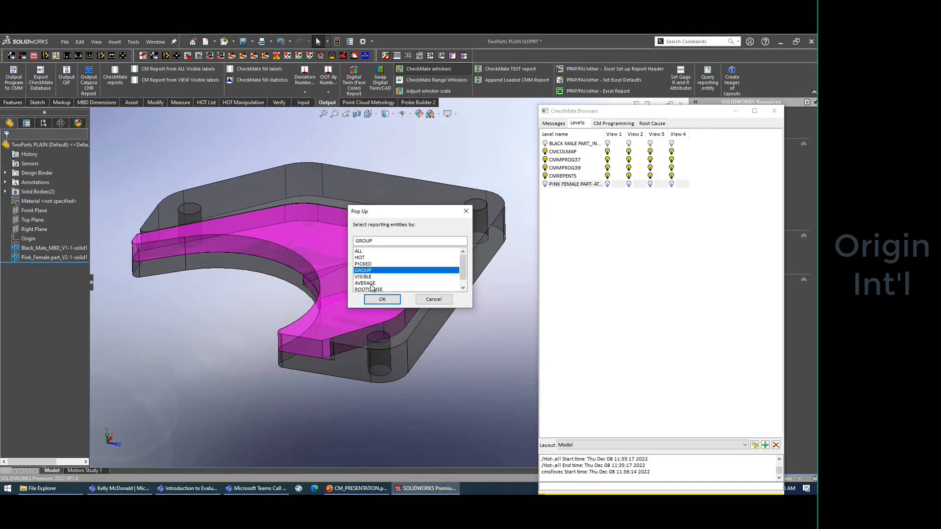
left_click(379, 299)
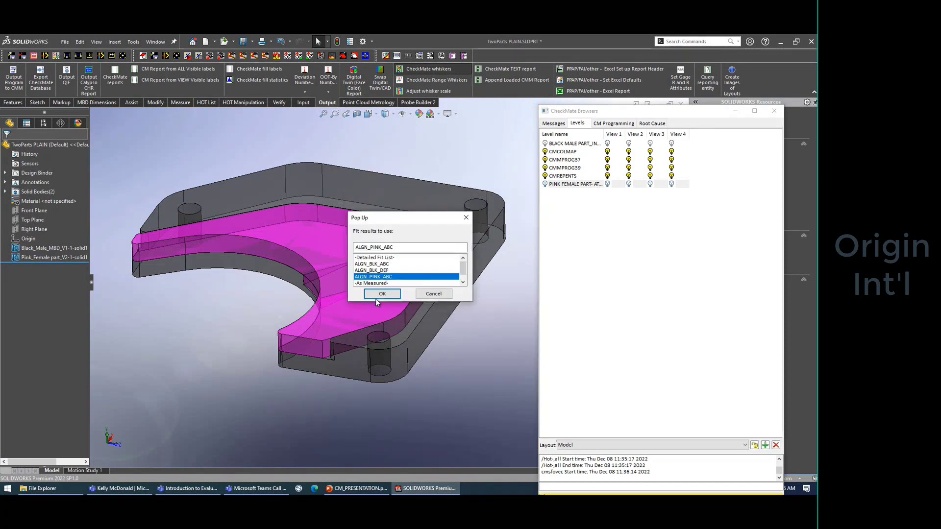
left_click(376, 271)
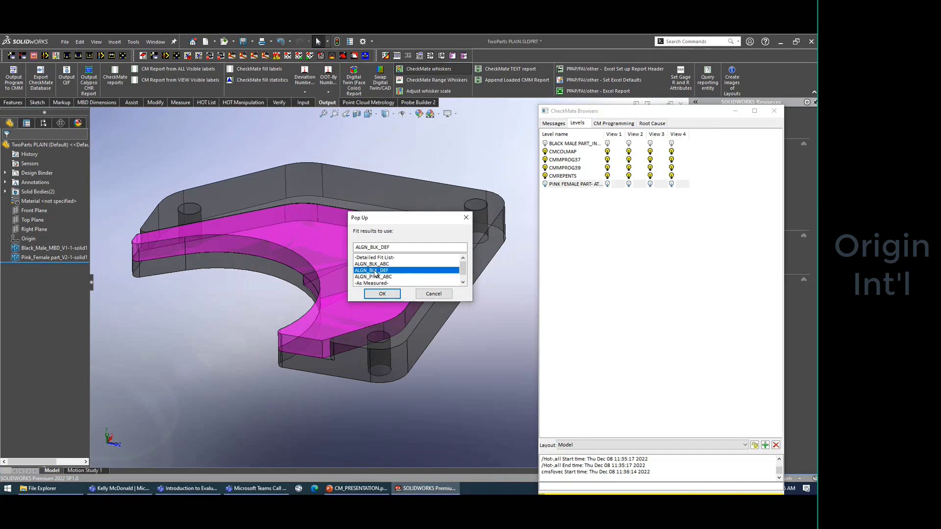
left_click(383, 294)
left_click(379, 279)
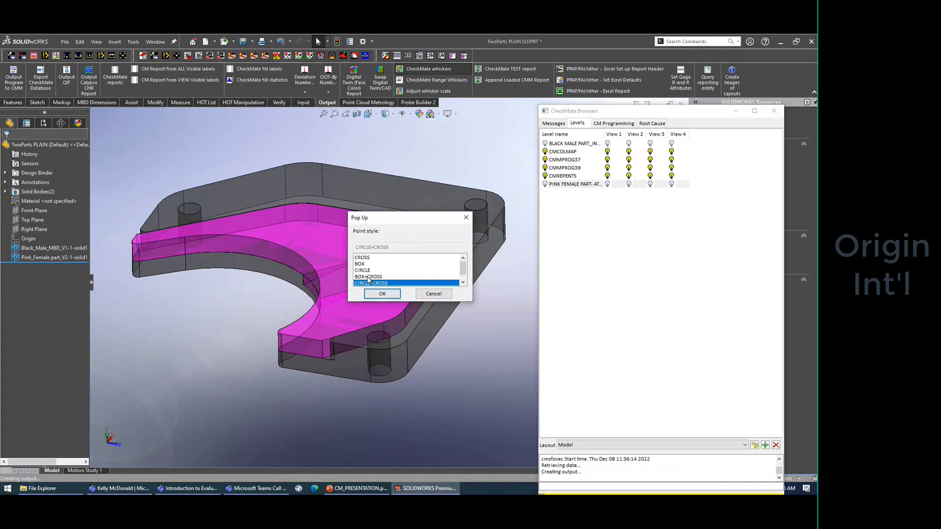
left_click(369, 278)
left_click(382, 294)
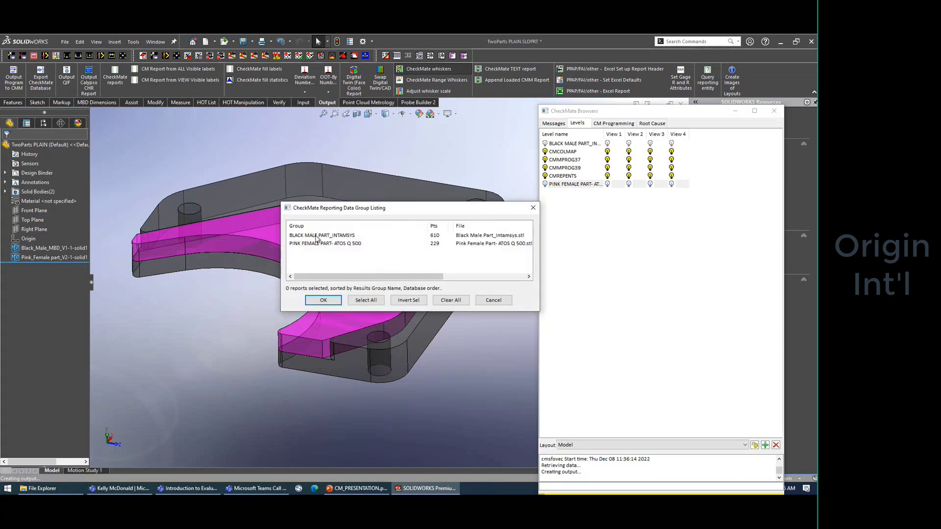
left_click(317, 236)
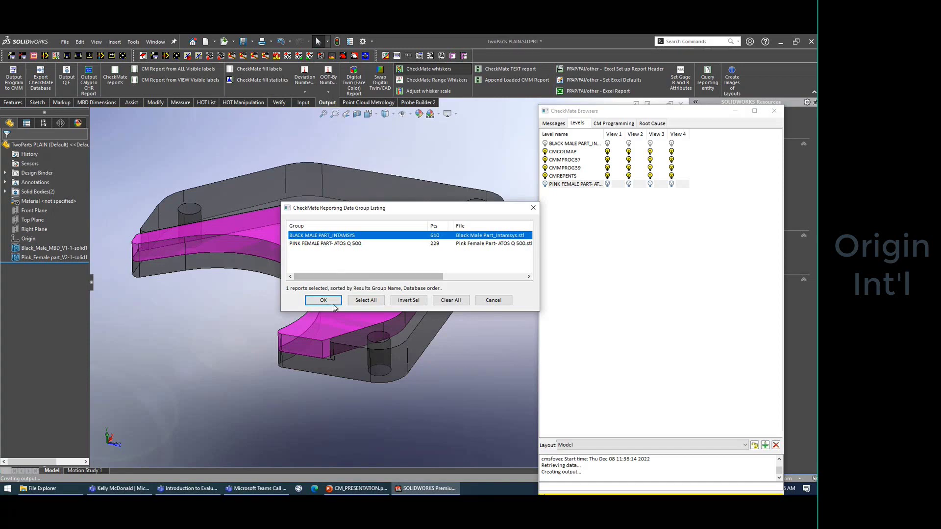
left_click(323, 301)
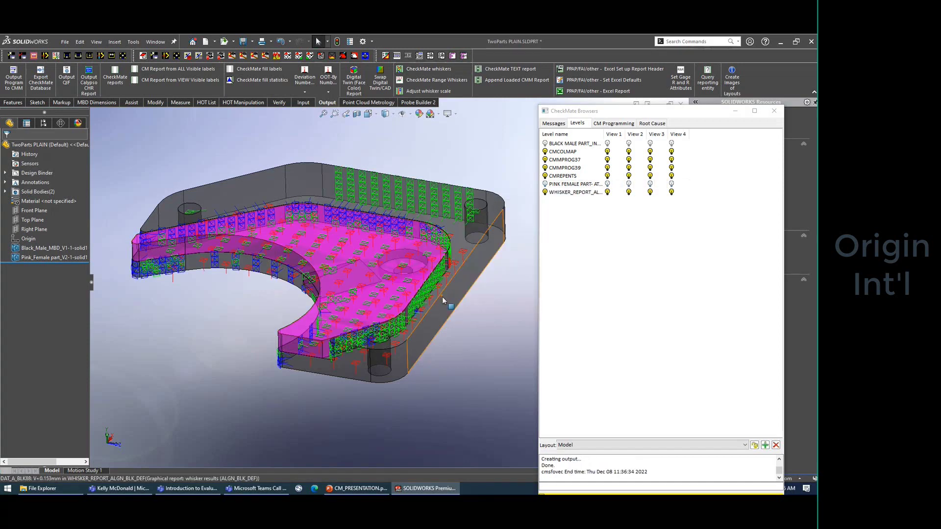
Step: Create a whisker report using fit ALGN_PINK_ABC, CIRCLE+CROSS points and the PINK FEMALE PART- ATOS Q 500 data group
middle_click_drag(437, 349, 336, 155)
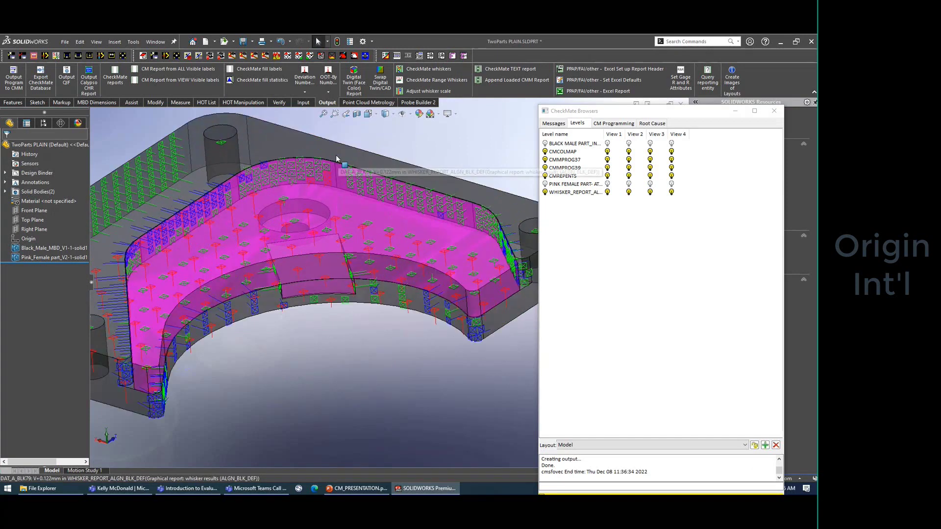
scroll(345, 197, "up", 2)
middle_click_drag(345, 197, 440, 364)
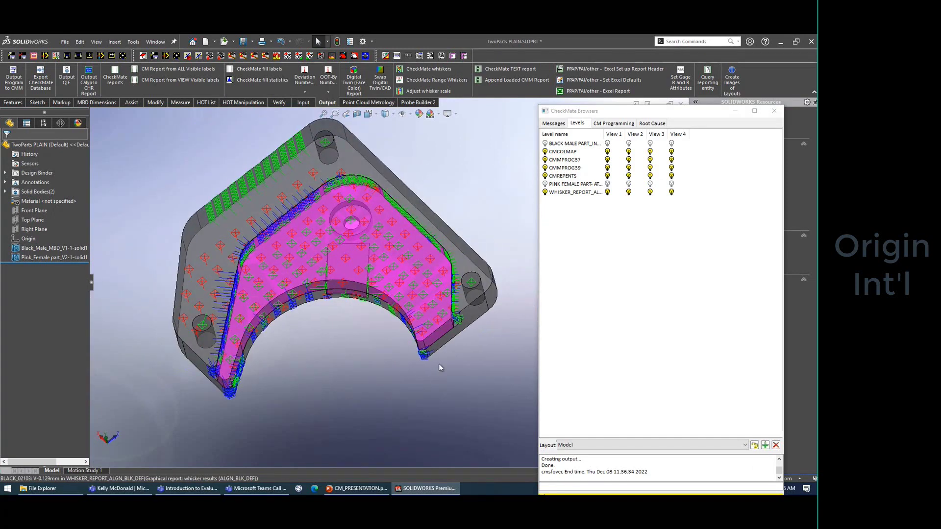
left_click(431, 336)
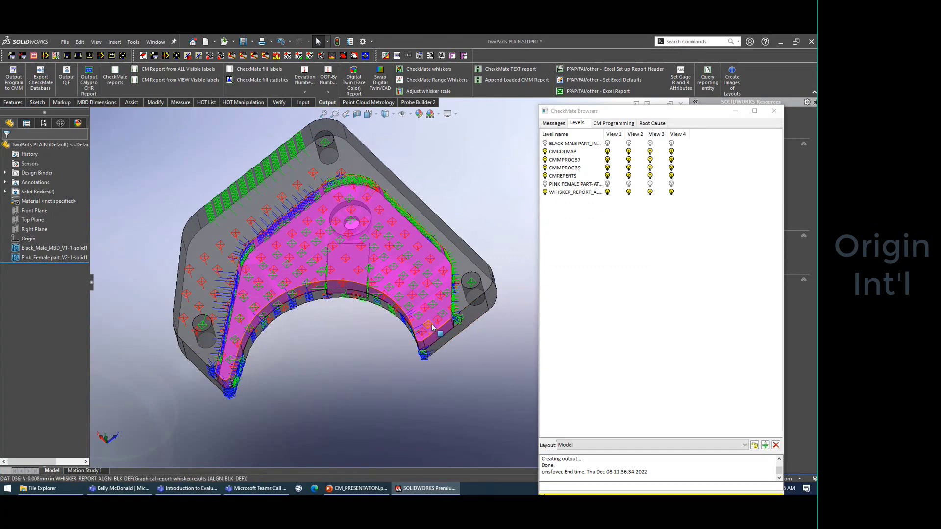
scroll(443, 220, "down", 2)
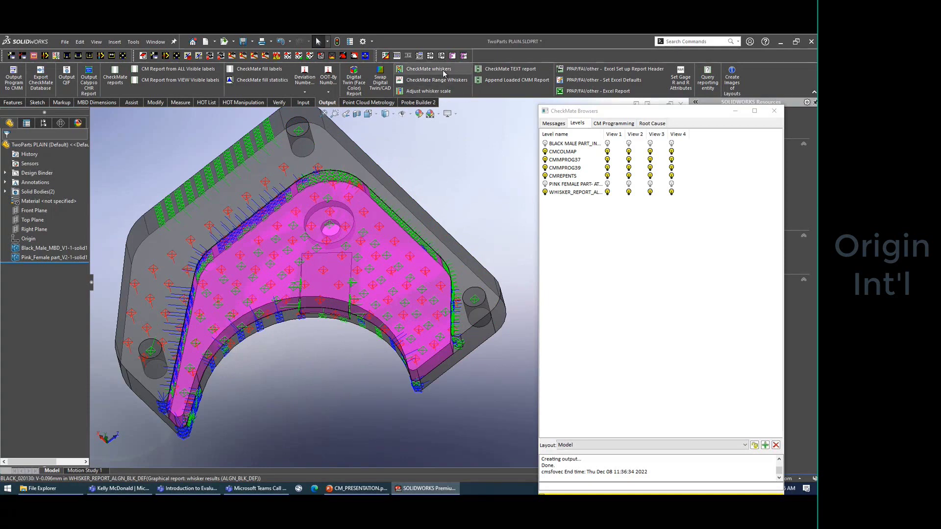
left_click(425, 69)
left_click(382, 310)
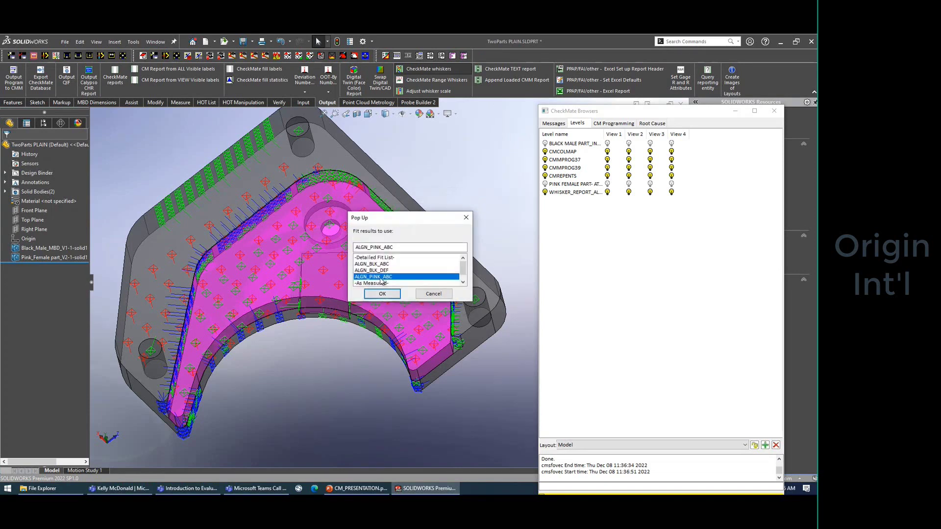
left_click(383, 294)
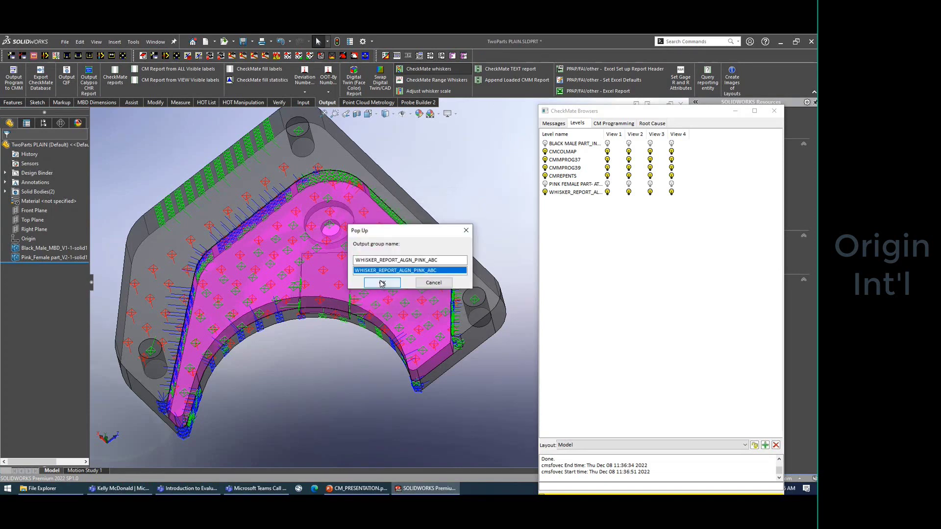
left_click(385, 294)
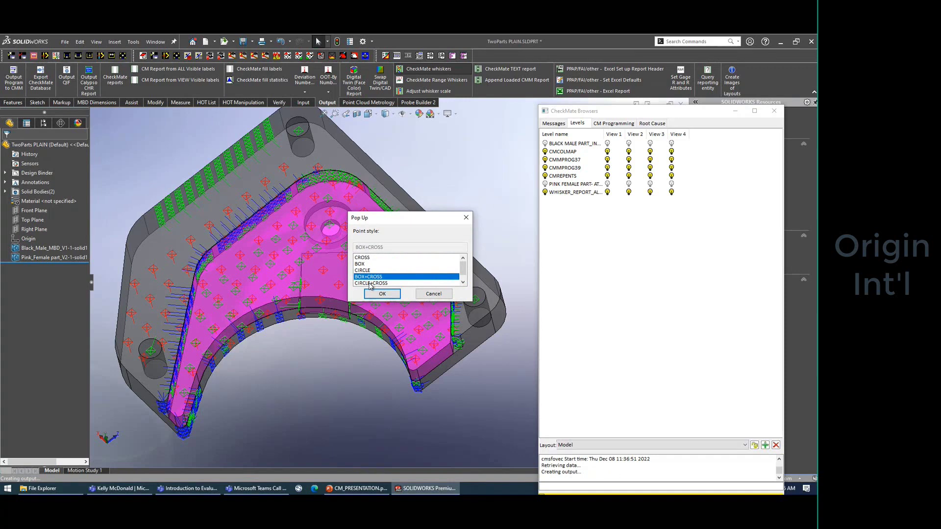
left_click(382, 293)
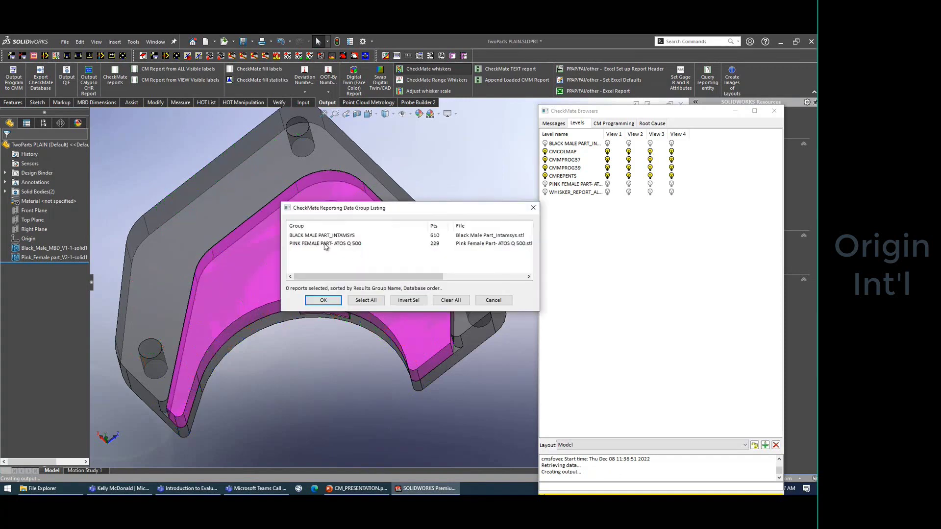
left_click(325, 243)
left_click(323, 300)
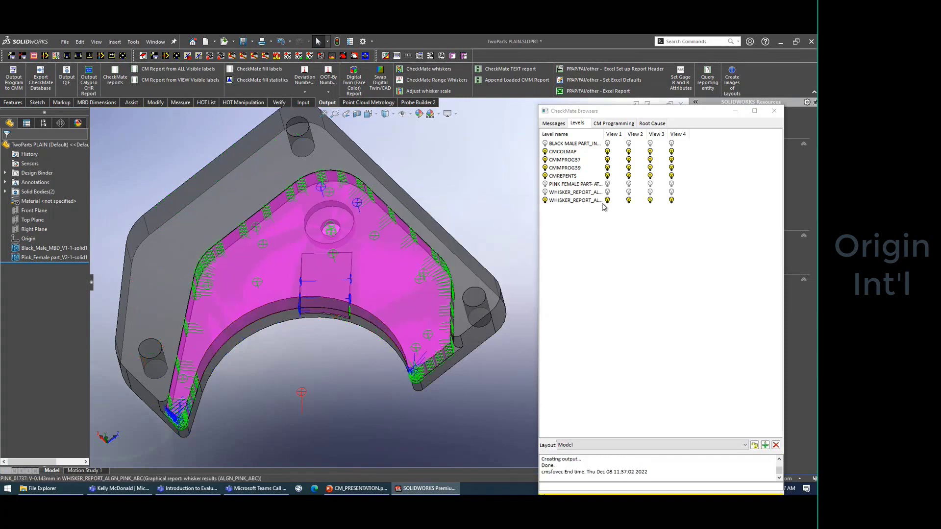
Step: Show the WHISKER_REPORT_ALGN_BLK_DEF level again and inspect both sets of whiskers together on the mating parts
left_click(545, 193)
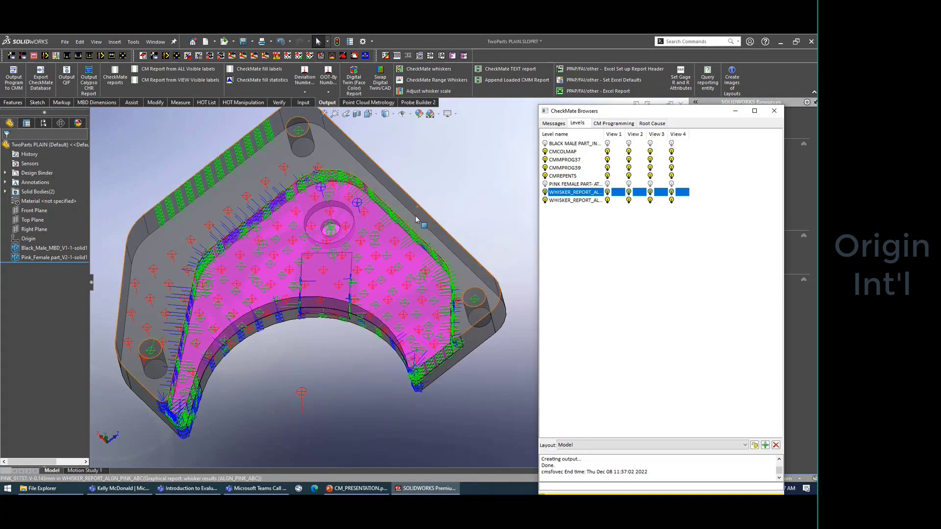
scroll(441, 281, "down", 2)
scroll(441, 281, "up", 2)
middle_click_drag(442, 281, 447, 304)
scroll(444, 306, "down", 2)
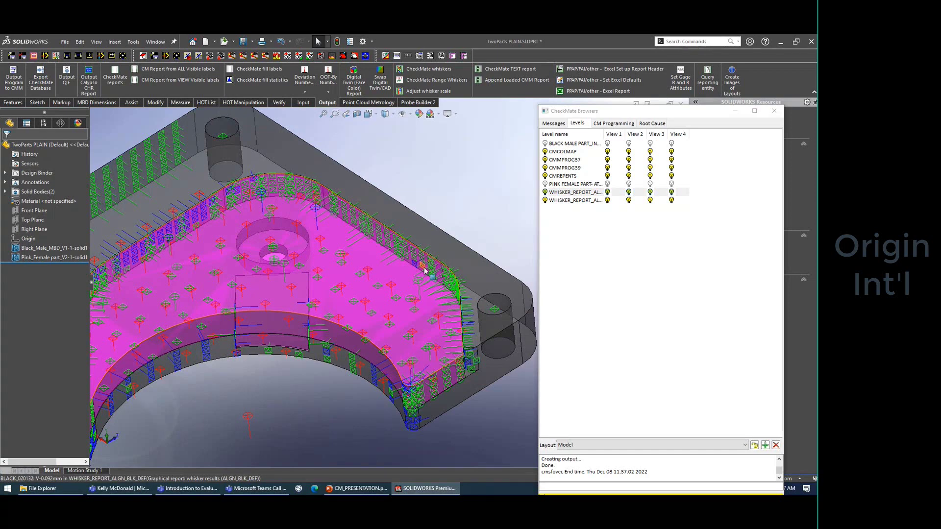
scroll(317, 405, "up", 2)
middle_click_drag(316, 405, 287, 402)
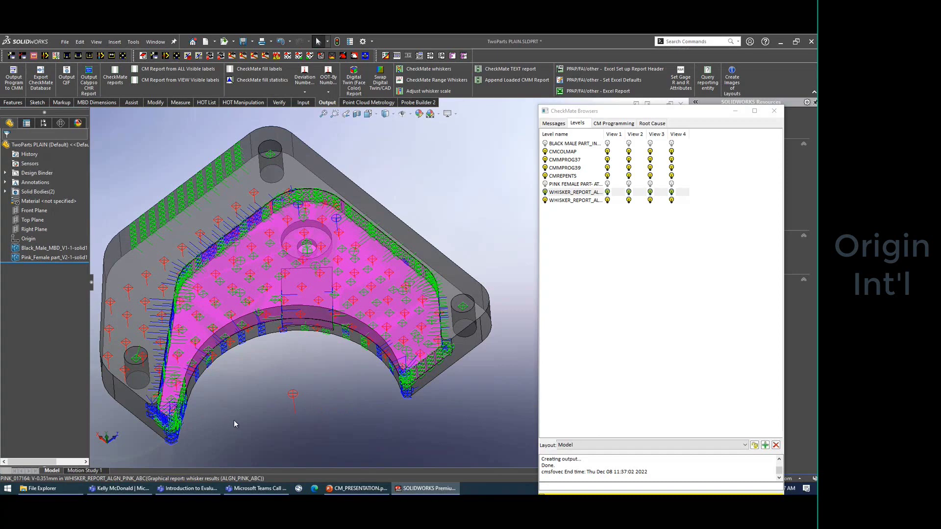
Step: In the top view, examine both sets of whiskers along the angled corner and adjoining straight edge between the mating parts
left_click(108, 437)
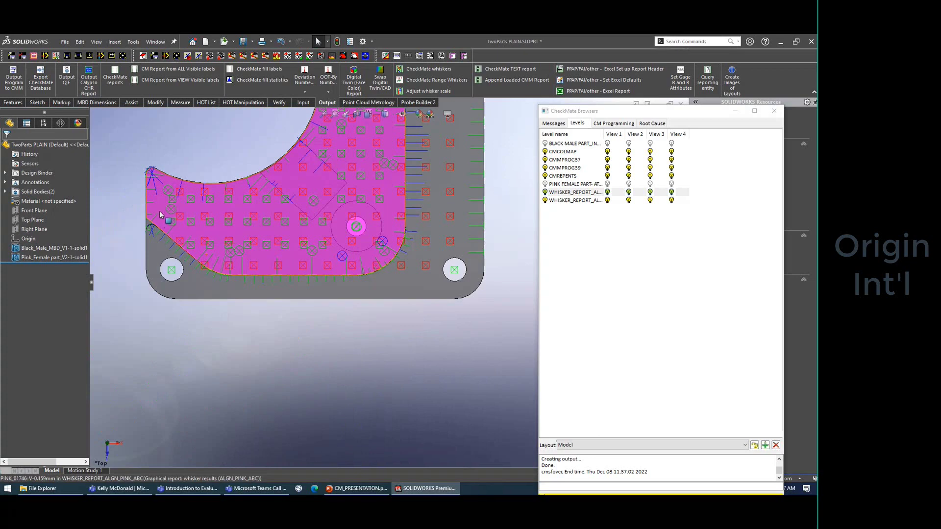
scroll(161, 216, "up", 1)
scroll(166, 218, "down", 1)
scroll(187, 222, "down", 5)
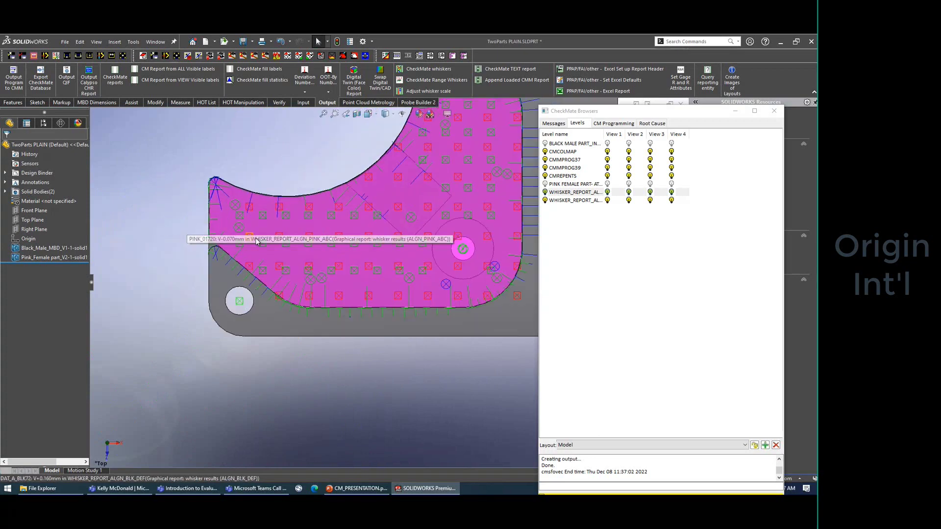
scroll(258, 256, "down", 5)
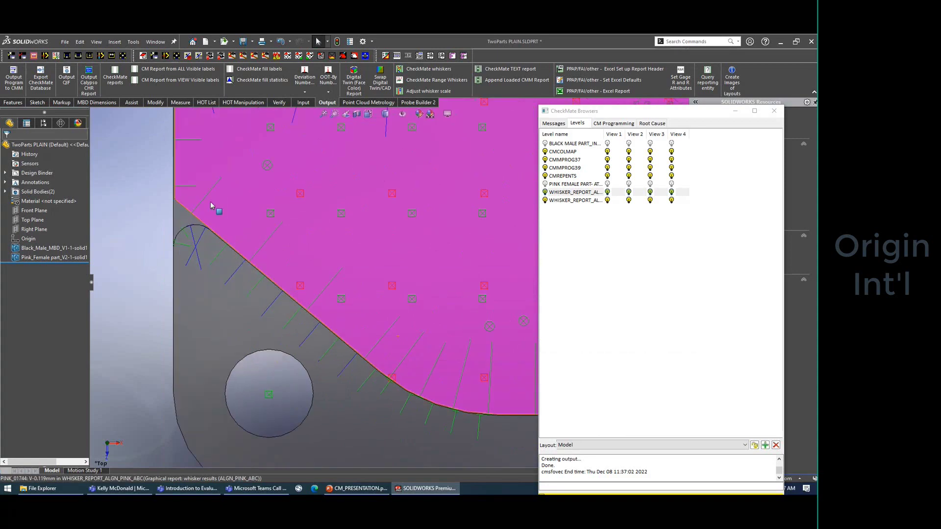
mouse_move(207, 199)
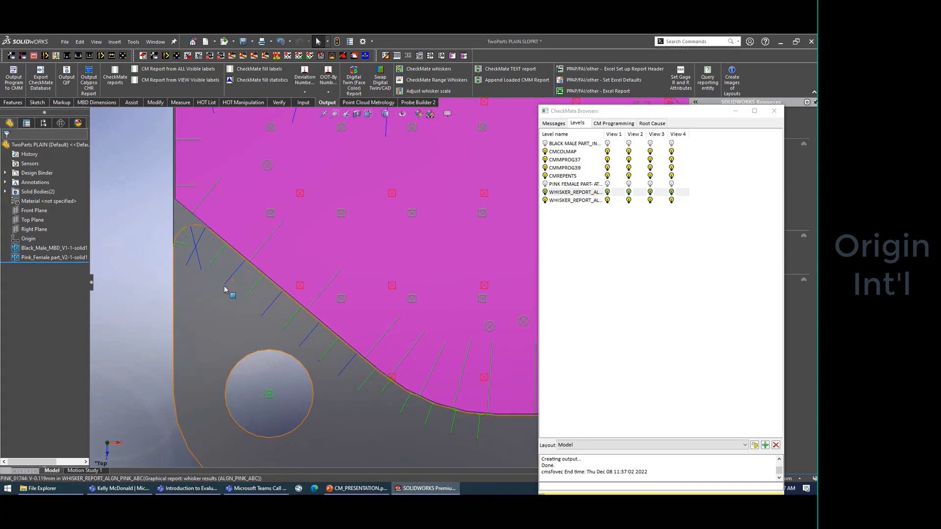
scroll(475, 416, "up", 2)
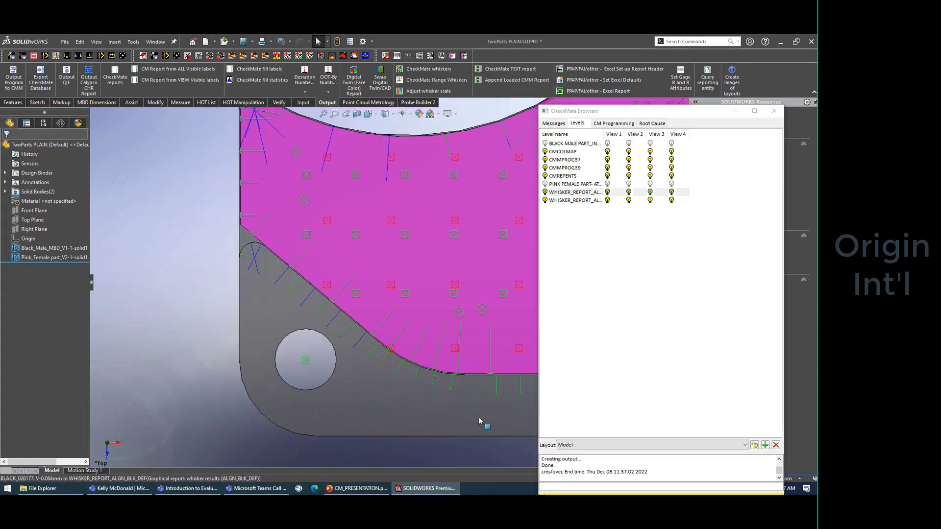
scroll(493, 368, "up", 3)
scroll(505, 333, "down", 3)
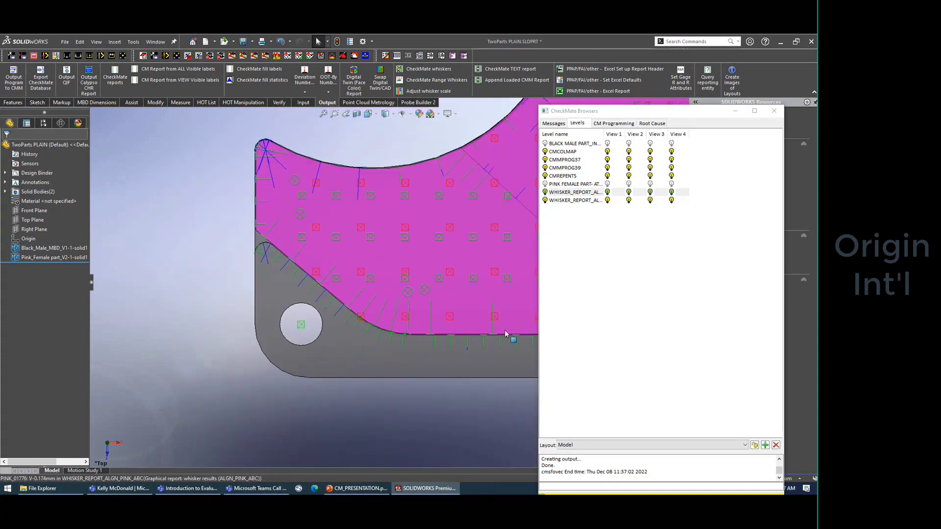
scroll(500, 331, "up", 2)
scroll(503, 302, "down", 3)
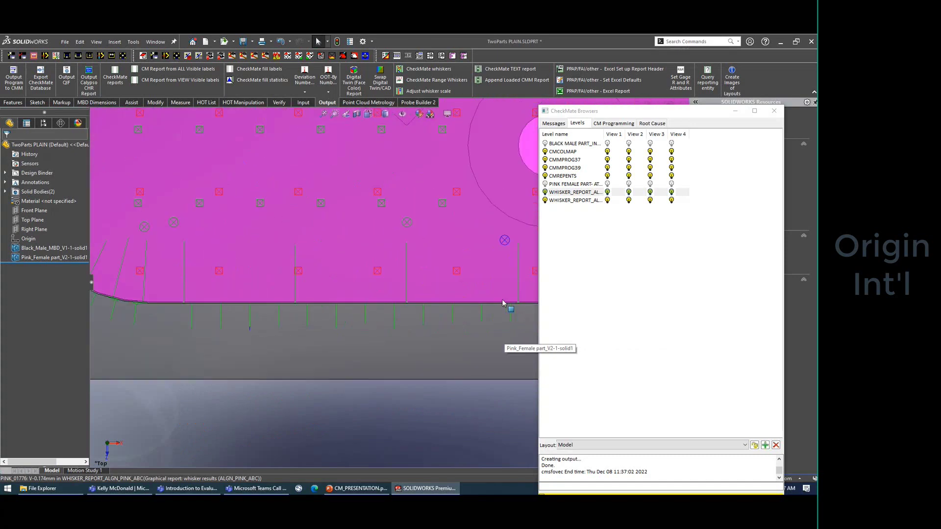
scroll(493, 297, "up", 2)
scroll(492, 298, "down", 5)
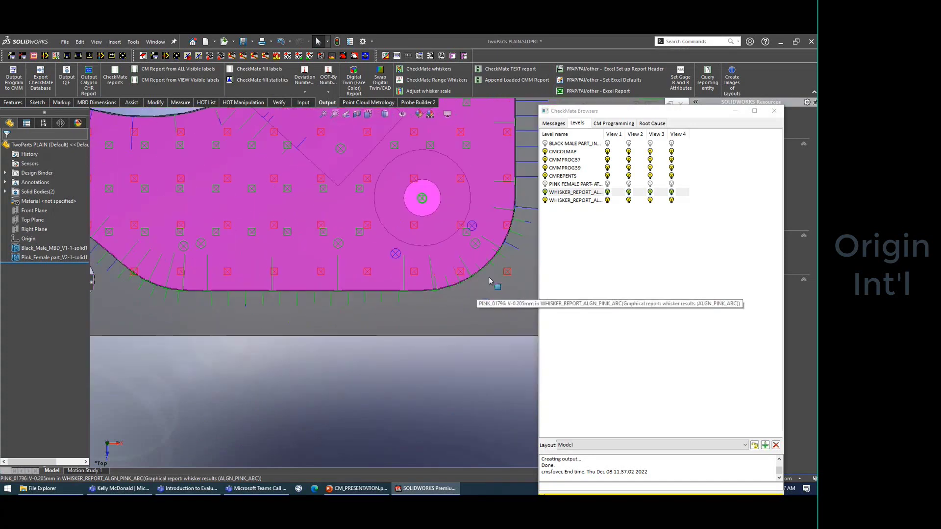
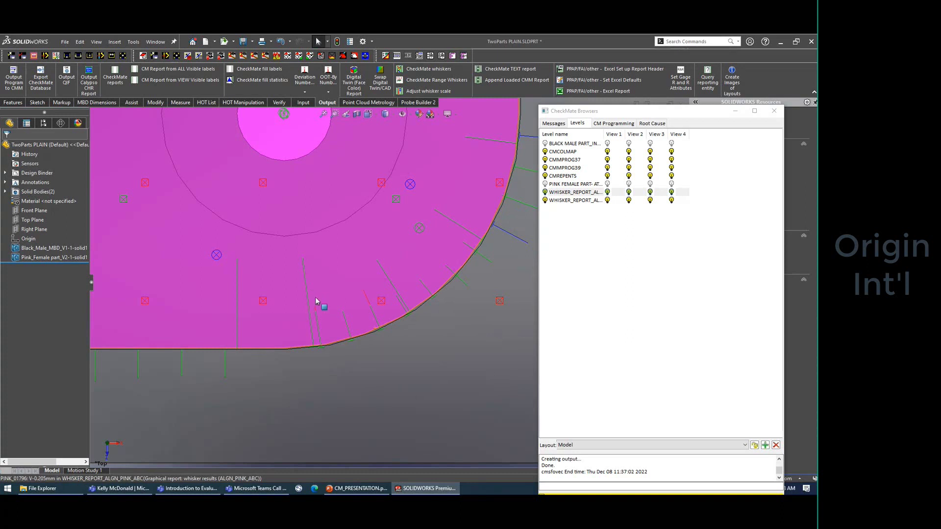
Step: Examine the whiskers around the pink part's rounded corner and up the adjacent straight side where it meets the black part
scroll(510, 169, "up", 3)
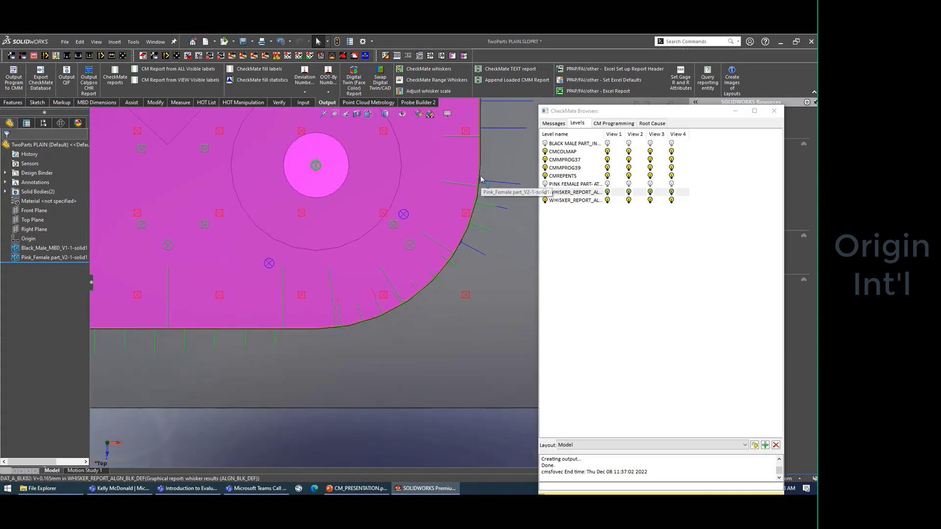
scroll(481, 179, "up", 1)
scroll(480, 184, "down", 3)
scroll(468, 210, "up", 2)
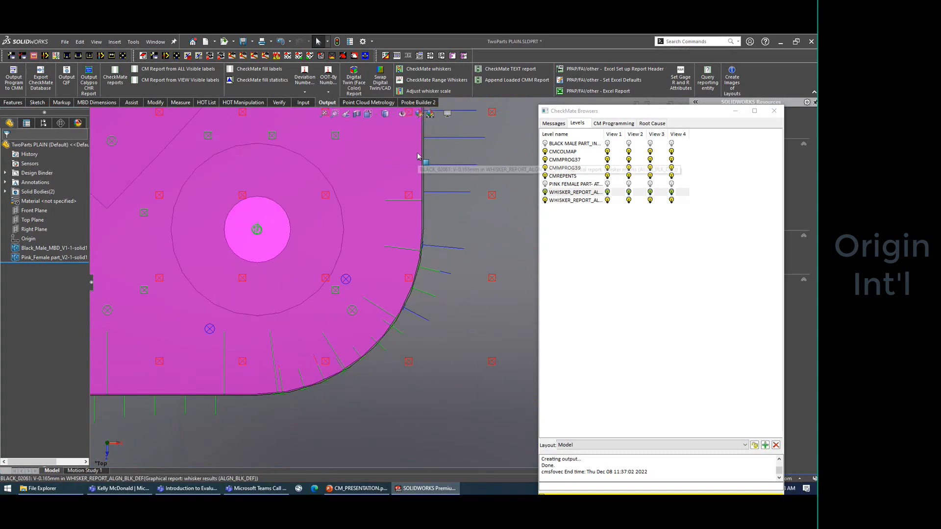
scroll(417, 156, "up", 1)
scroll(407, 155, "down", 4)
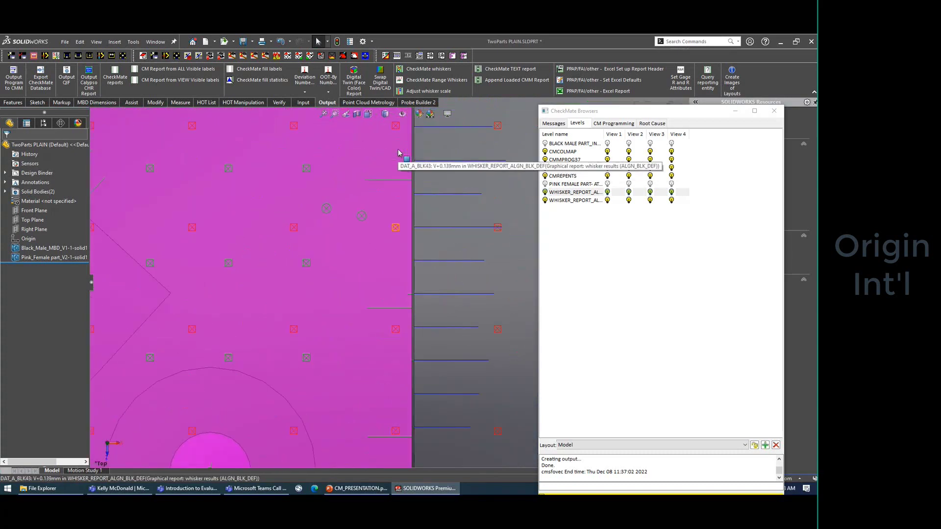
scroll(398, 153, "up", 2)
scroll(397, 158, "down", 4)
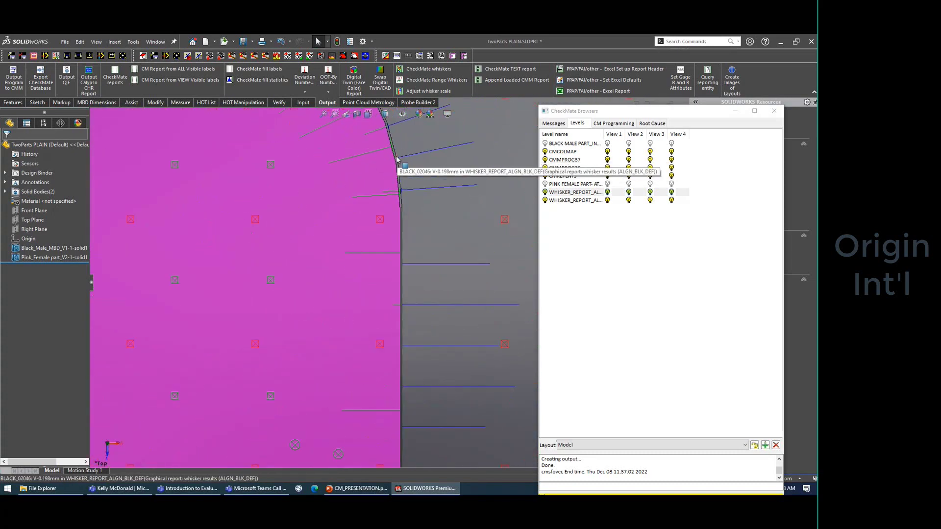
scroll(387, 161, "up", 6)
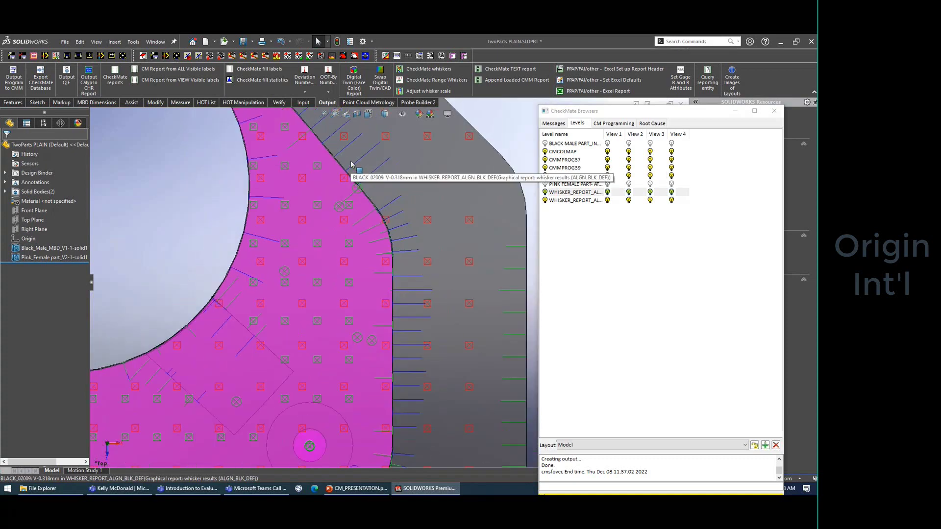
scroll(387, 161, "up", 2)
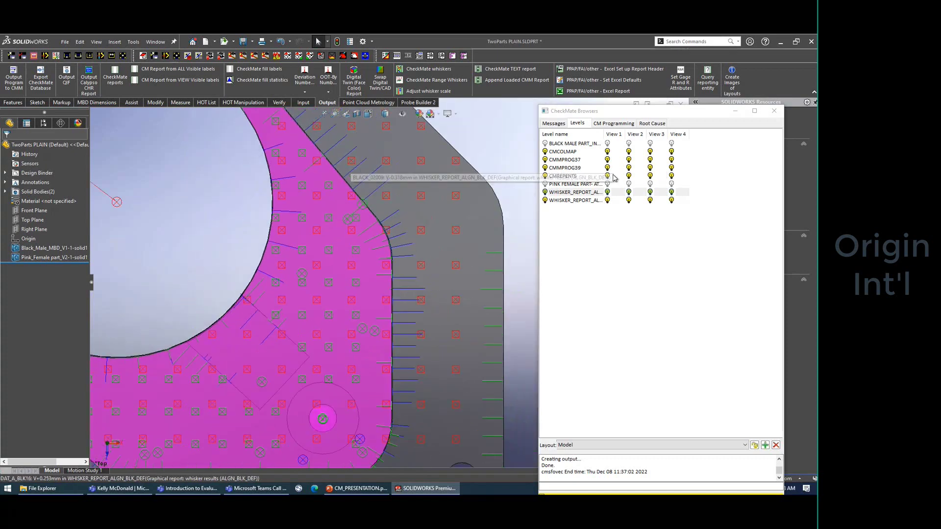
Step: Hide both WHISKER_REPORT levels and show the BLACK MALE PART and PINK FEMALE PART scan data levels
left_click(545, 192)
left_click(545, 200)
left_click(545, 143)
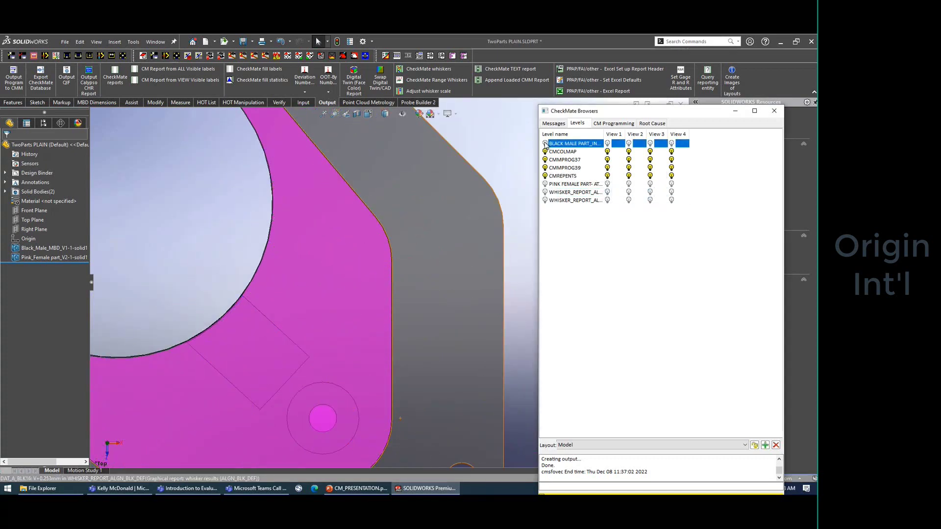
left_click(545, 184)
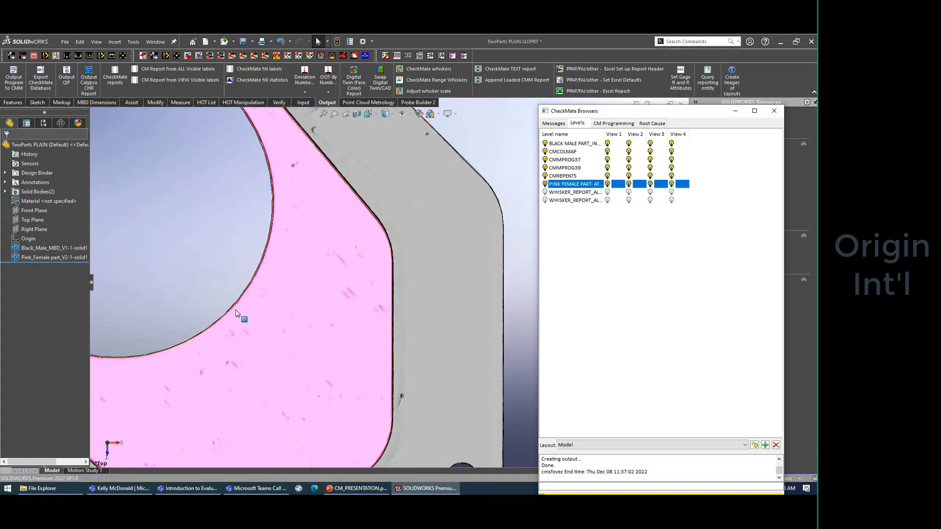
Step: Examine the gap between the black and pink scanned meshes along the straight mating edge and the open end of the parts
scroll(413, 325, "down", 8)
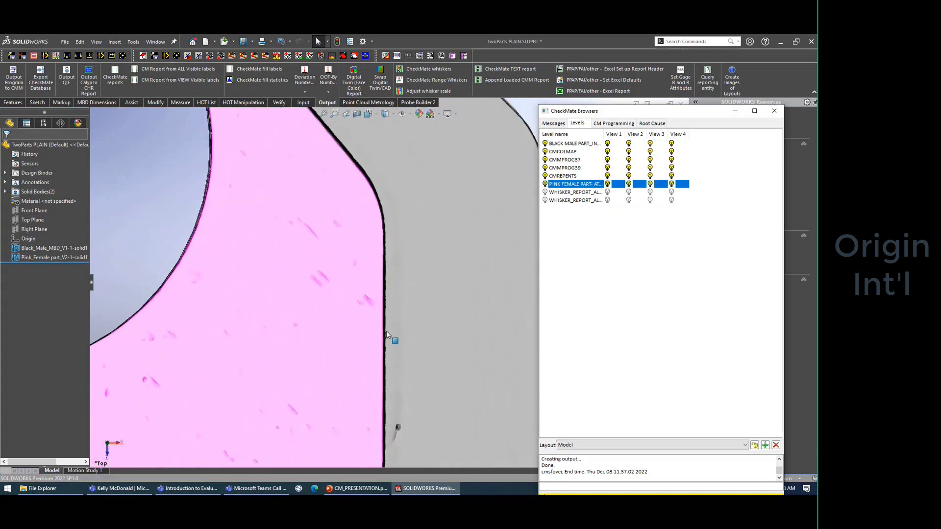
scroll(387, 327, "down", 2)
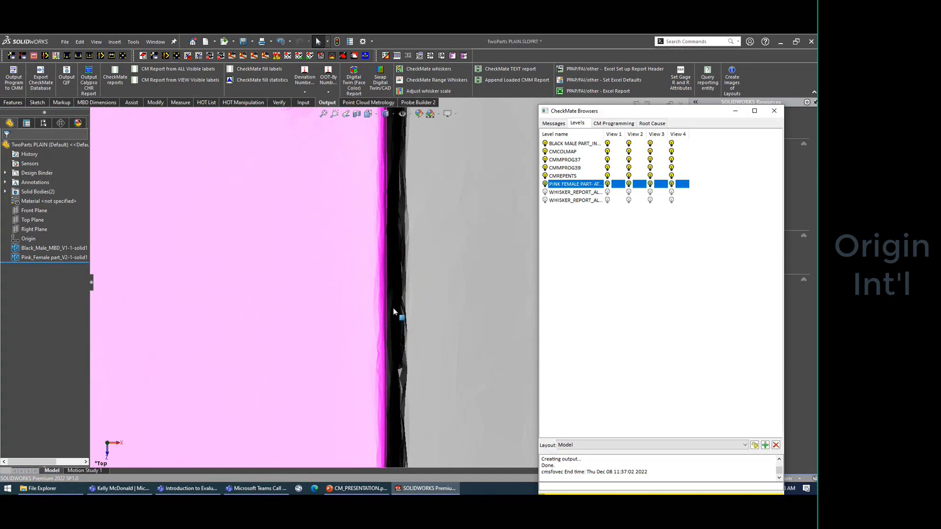
left_click(394, 312)
mouse_move(394, 311)
middle_mouse_down()
mouse_move(386, 149)
mouse_move(396, 274)
mouse_move(374, 280)
mouse_move(385, 303)
mouse_move(377, 311)
middle_mouse_up()
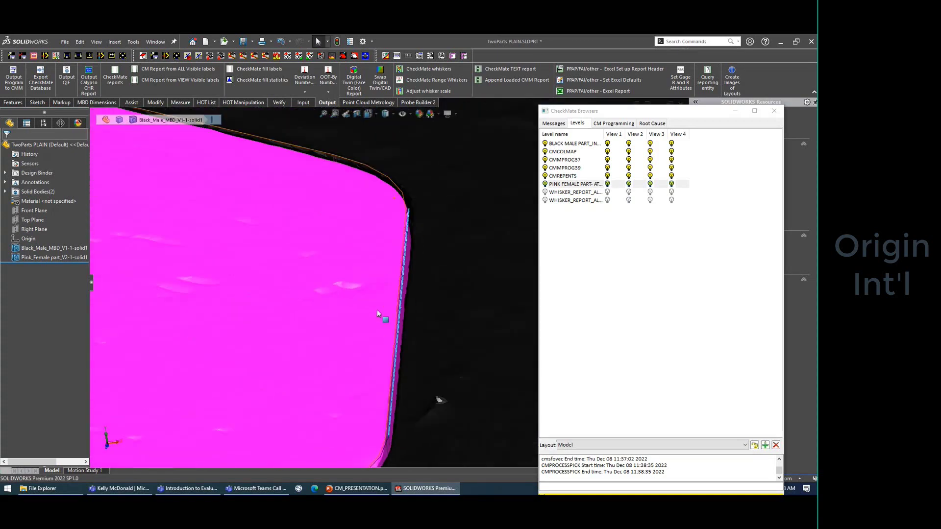
key("f")
middle_click_drag(306, 338, 375, 357)
scroll(376, 356, "up", 6)
scroll(433, 299, "down", 3)
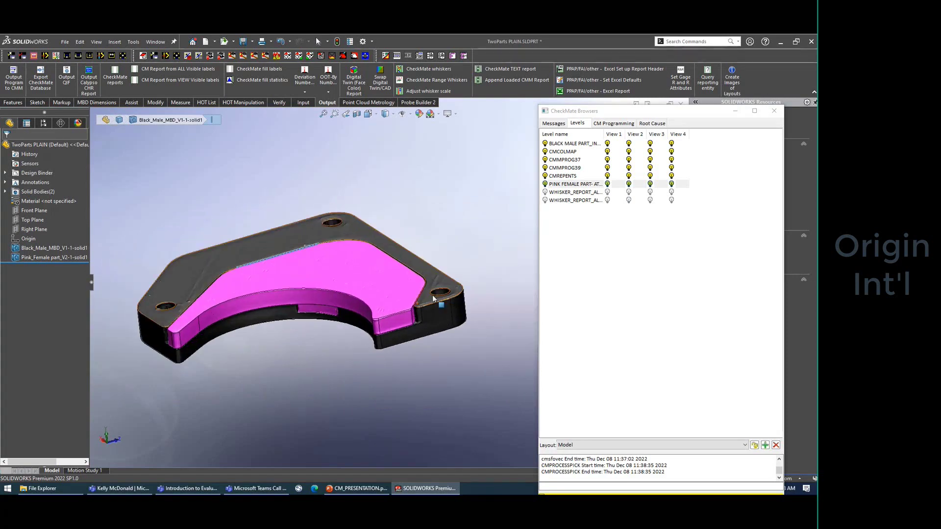
scroll(433, 298, "down", 5)
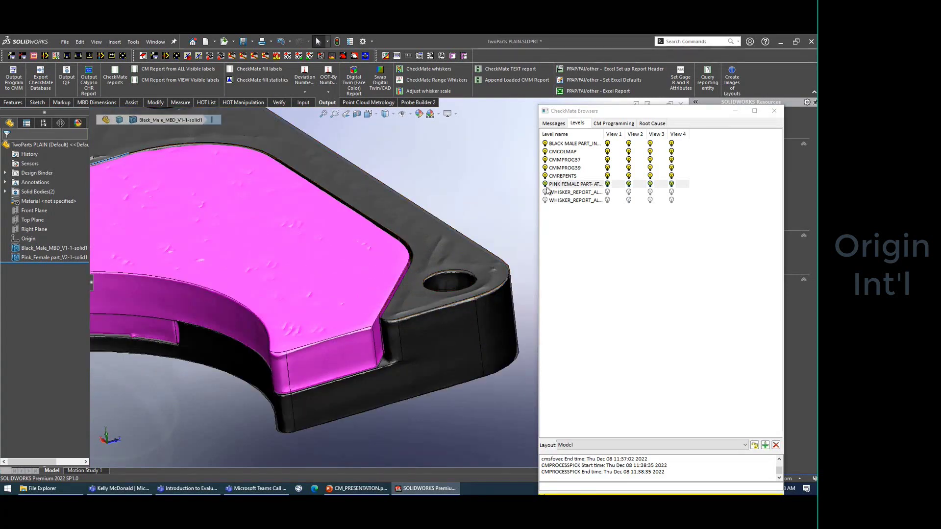
Step: Overlay both whisker report levels on the scanned meshes to inspect the mating edge, and hide them again
left_click(545, 192)
left_click(545, 200)
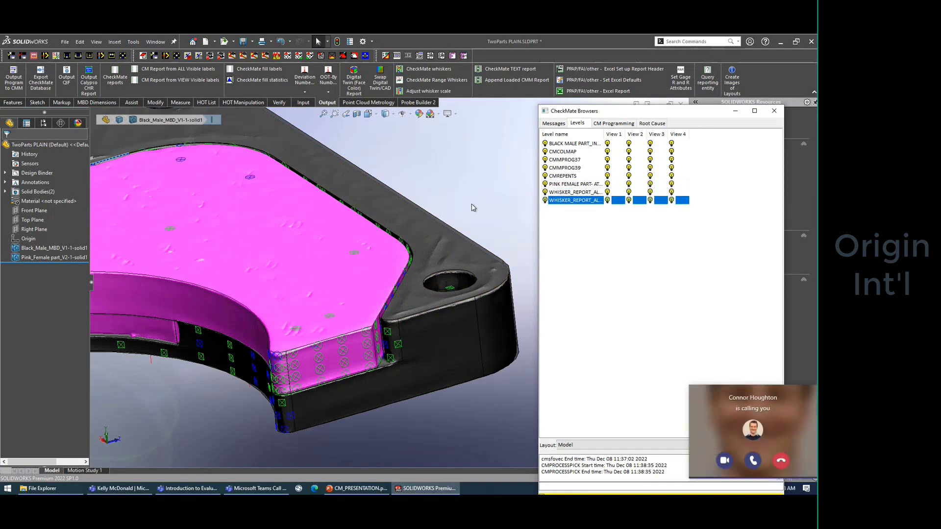
left_click(722, 396)
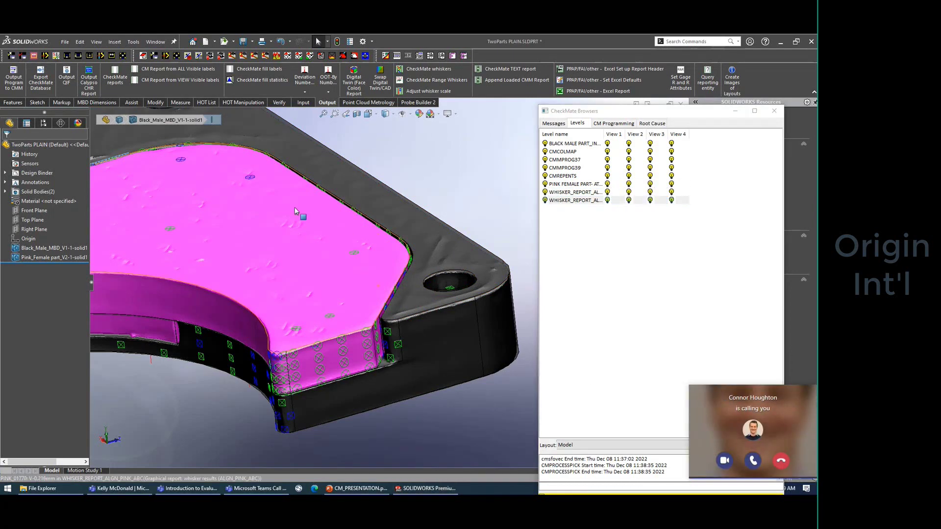
scroll(317, 172, "down", 6)
middle_click_drag(303, 177, 305, 185)
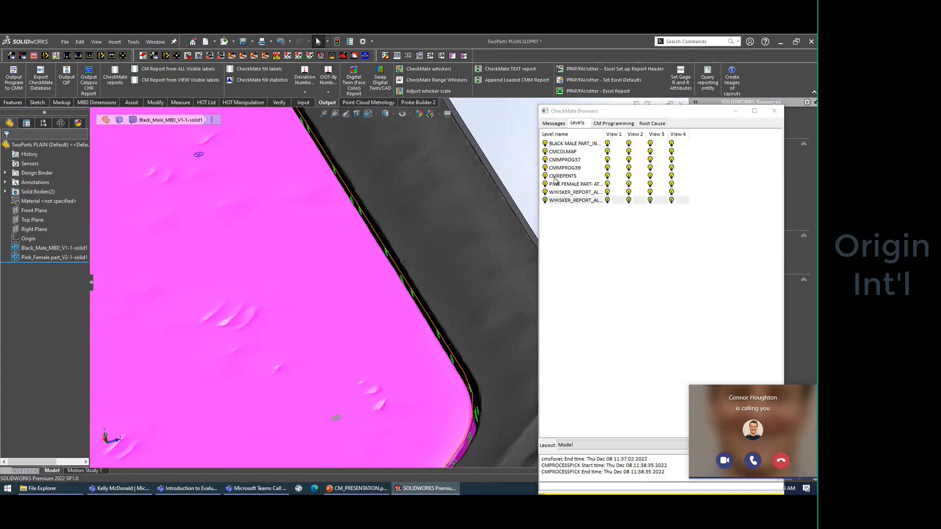
left_click(545, 192)
left_click(545, 200)
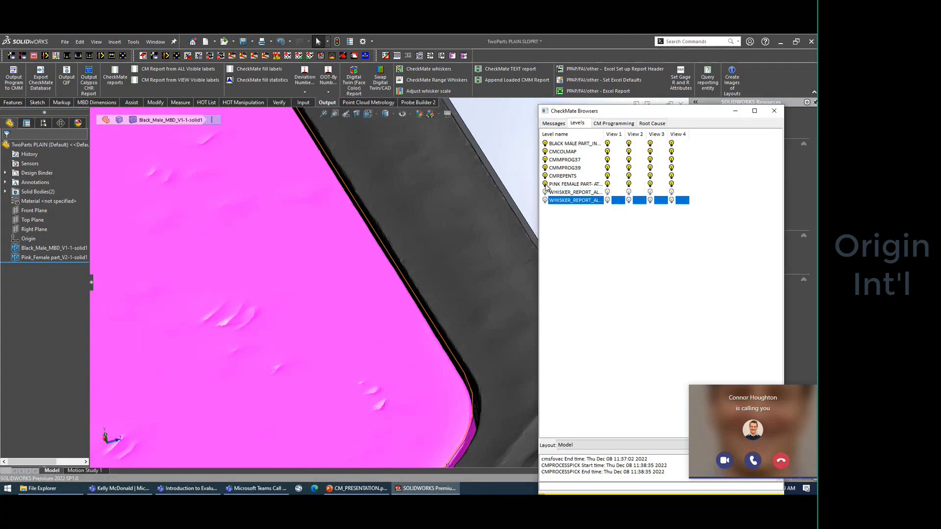
Step: Examine the fit of the pink and black scanned meshes from several angles around the assembled parts
middle_click_drag(401, 192, 401, 214)
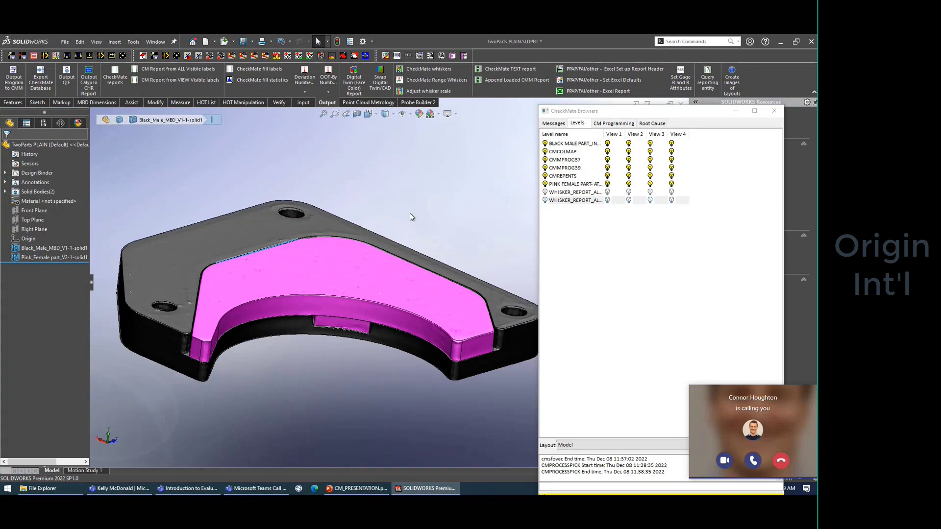
scroll(412, 217, "down", 2)
scroll(411, 217, "up", 4)
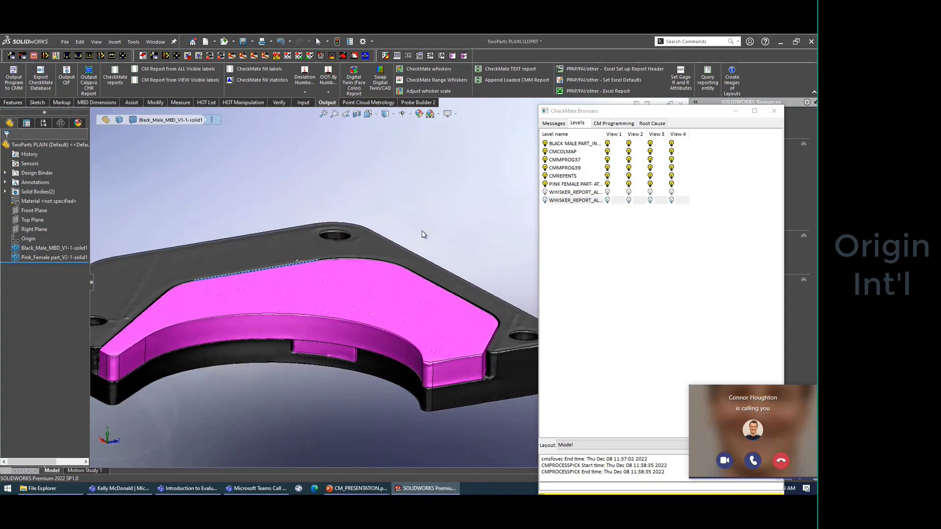
scroll(470, 270, "down", 1)
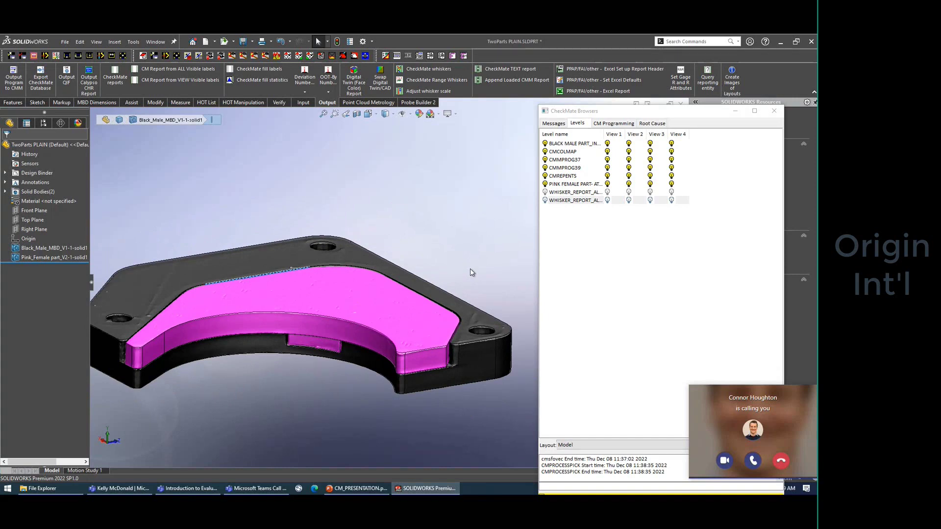
middle_click_drag(469, 272, 454, 306)
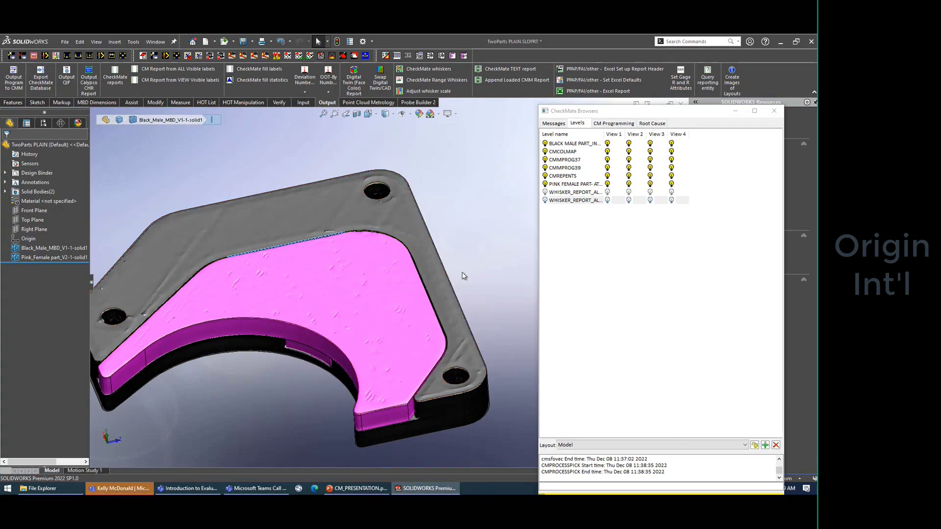
scroll(463, 273, "up", 1)
scroll(429, 360, "down", 2)
mouse_move(410, 365)
middle_mouse_down()
mouse_move(412, 347)
mouse_move(396, 320)
mouse_move(395, 361)
middle_mouse_up()
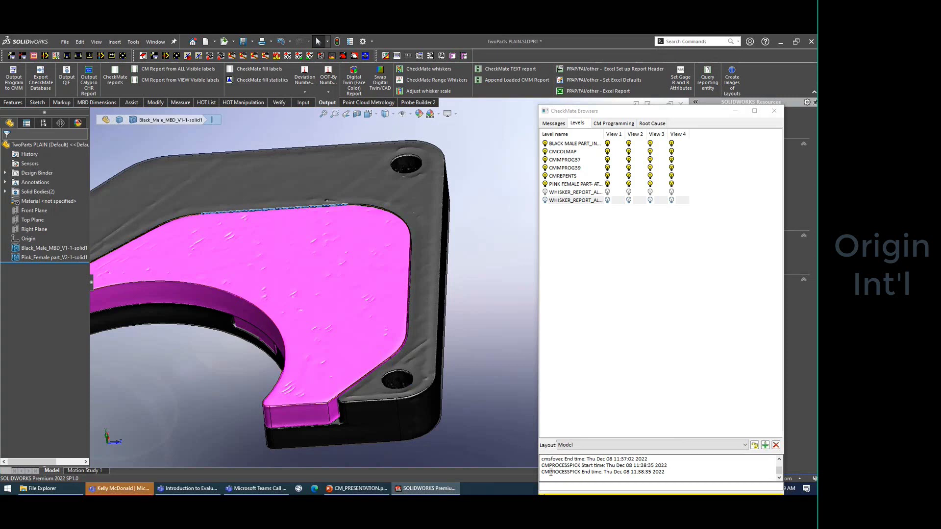
Step: Run the cmclipmesh command and turn on clipping of the visible meshes to section the scanned mating parts
left_click(562, 487)
type("cmimport")
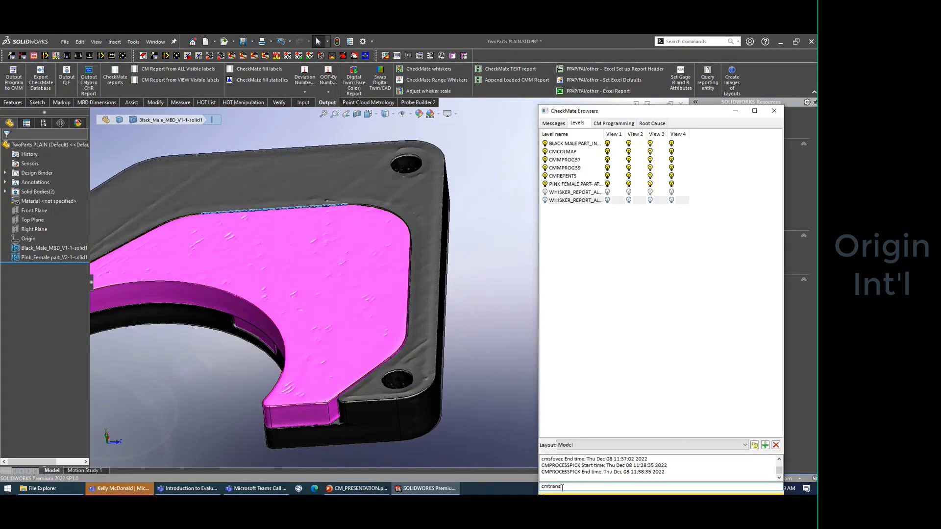
key("Return")
type("cmclipmesh")
key("Return")
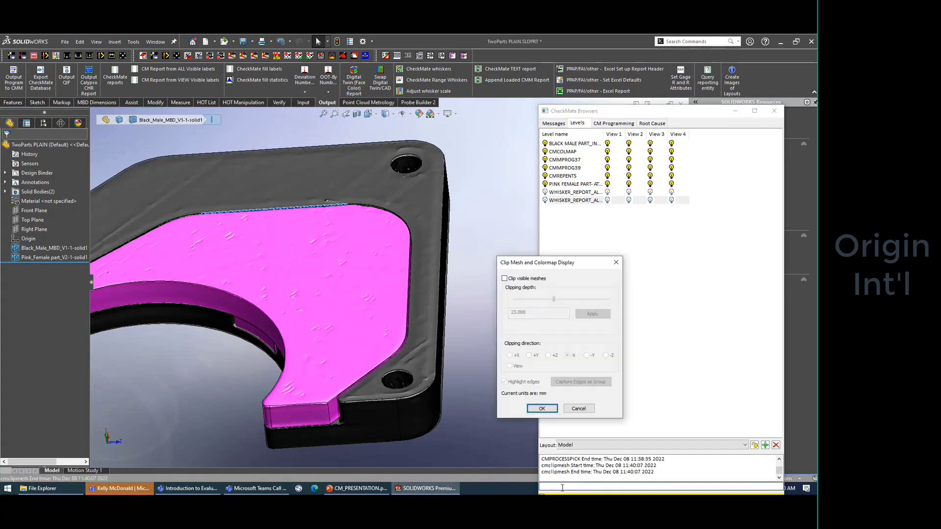
left_click(507, 279)
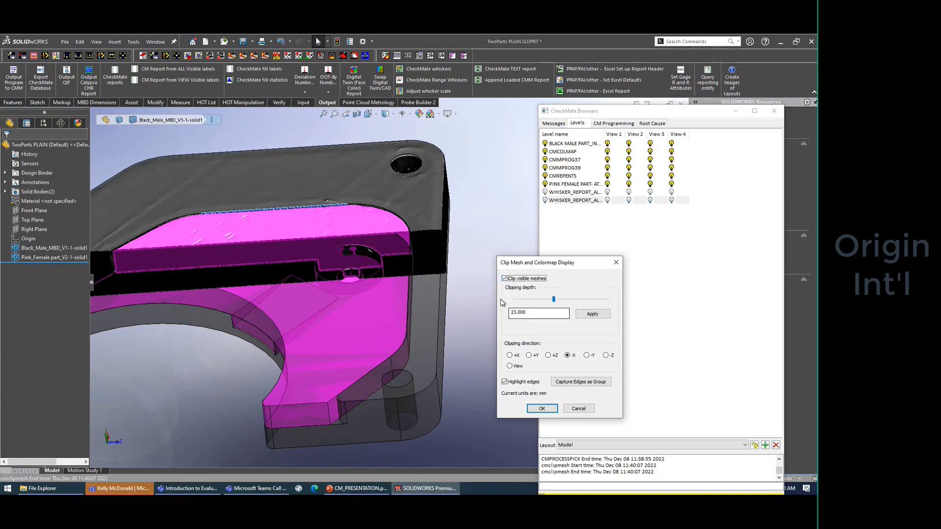
middle_click_drag(391, 380, 519, 326)
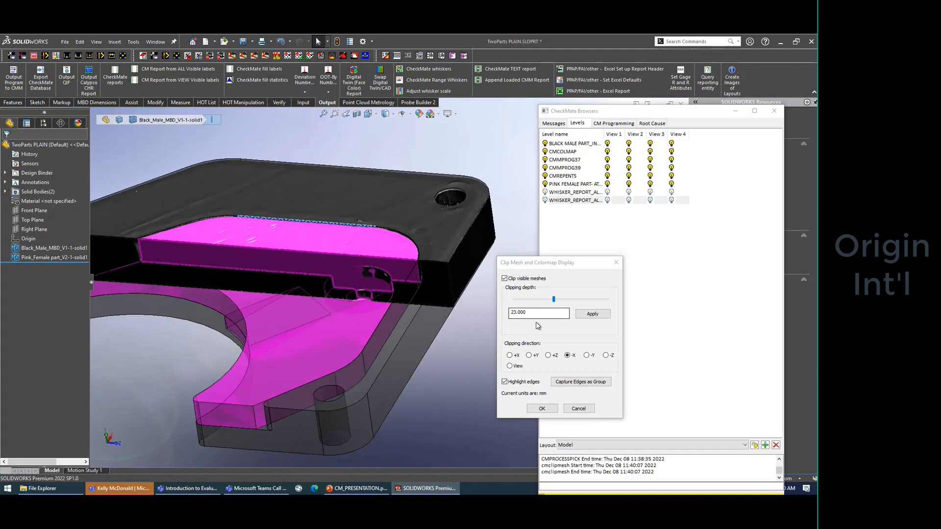
Step: Examine the clipped cross-section where the pink and black scanned meshes meet around the stepped hole
left_click_drag(539, 263, 599, 252)
scroll(432, 302, "down", 3)
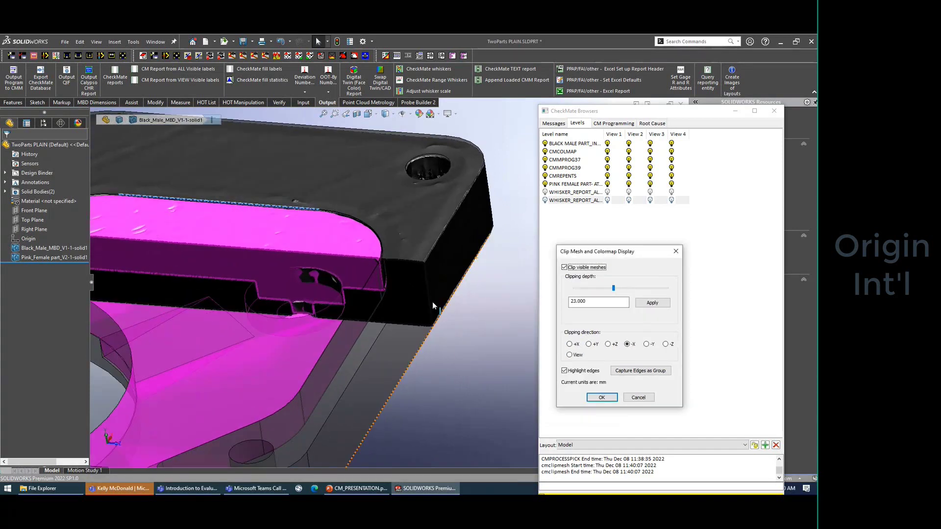
scroll(352, 306, "down", 3)
scroll(353, 307, "up", 3)
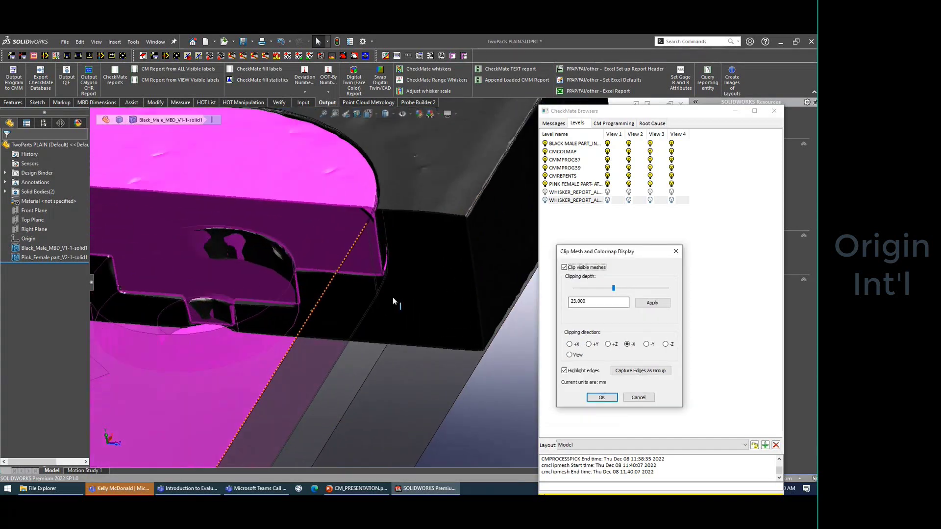
scroll(374, 301, "up", 5)
scroll(374, 301, "up", 2)
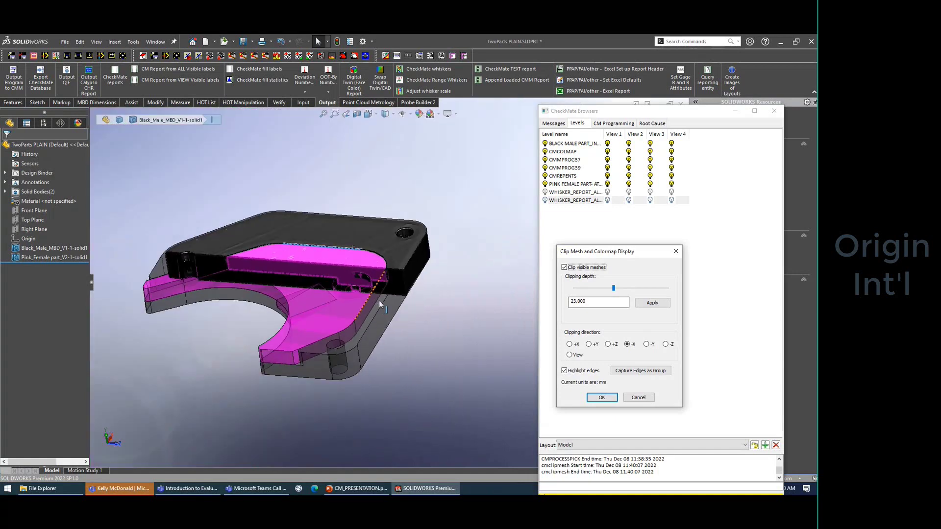
Step: Hide the black male and pink female CAD solid bodies so only the scanned meshes are shown
left_click(48, 248)
left_click(57, 237)
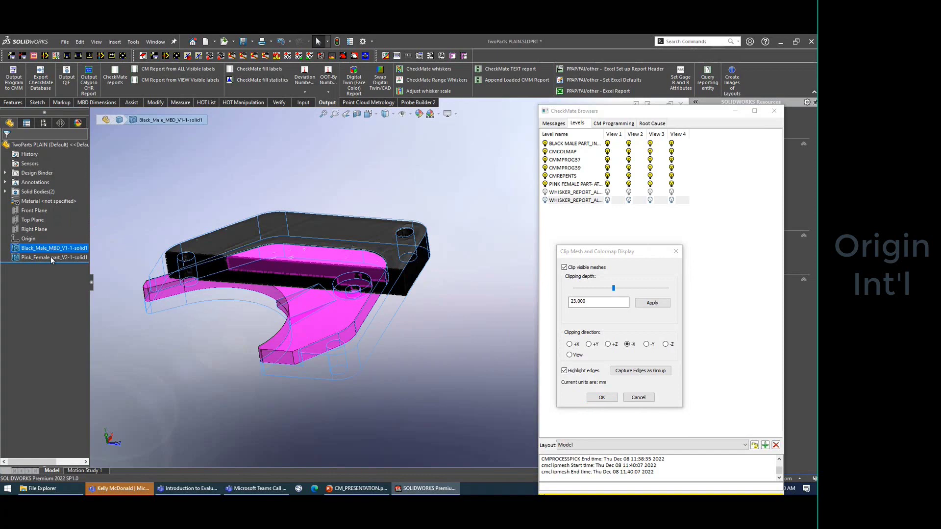
left_click(51, 257)
left_click(57, 246)
Step: Set the mesh clipping depth to 24 mm in the -X direction and apply it
scroll(401, 280, "down", 2)
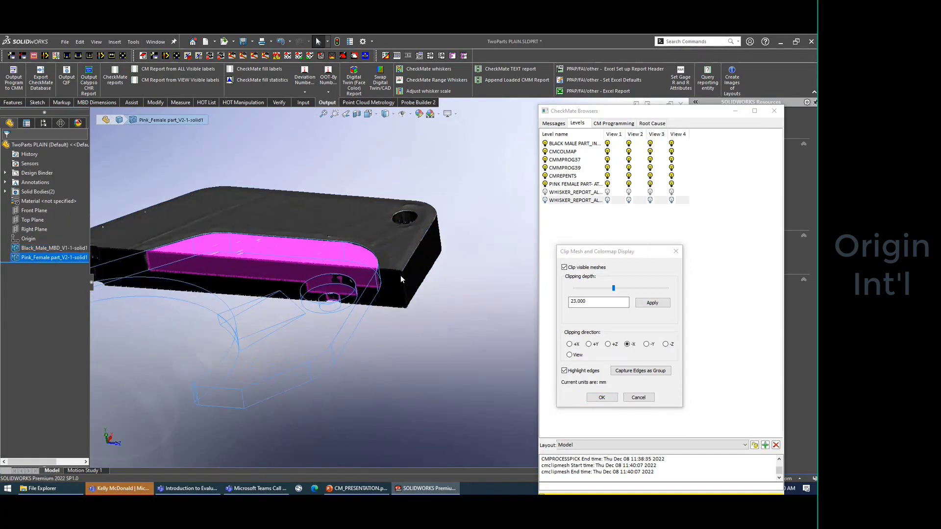
scroll(396, 295, "down", 3)
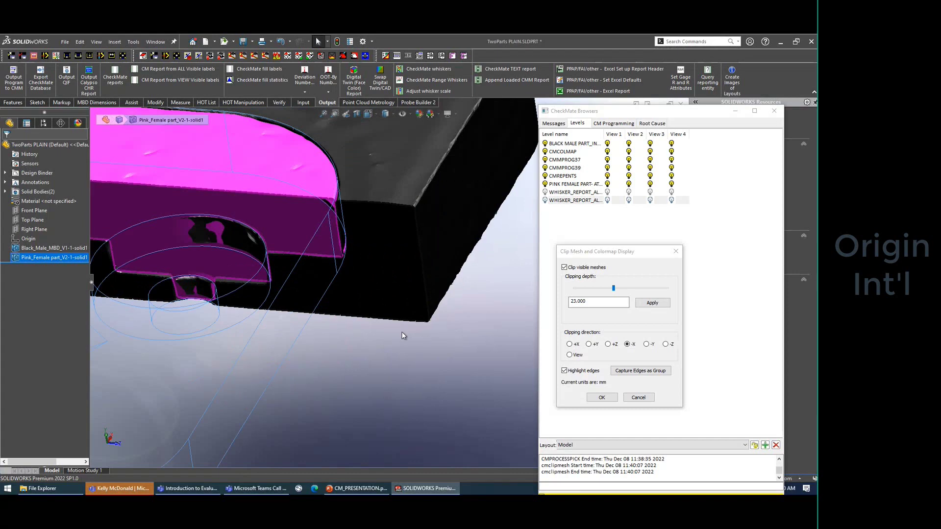
scroll(404, 329, "down", 1)
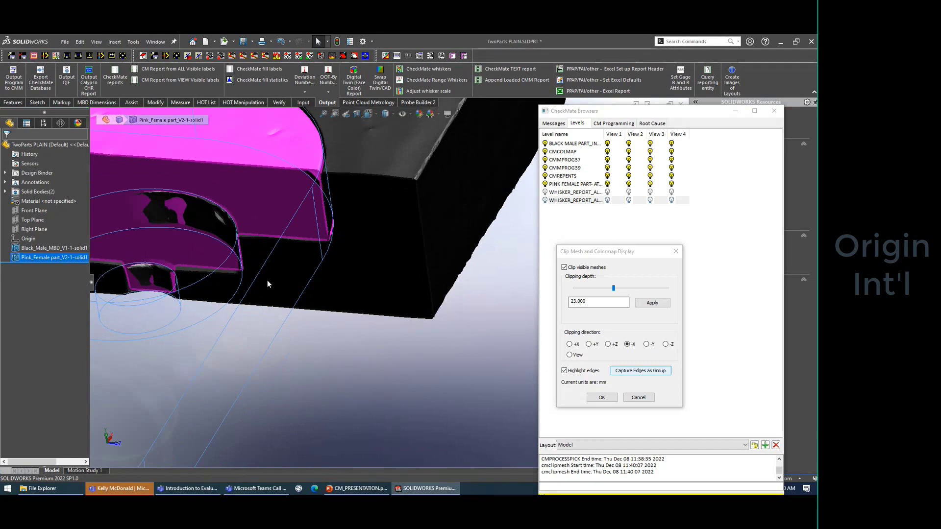
mouse_move(267, 280)
middle_mouse_down()
mouse_move(294, 304)
mouse_move(275, 287)
middle_mouse_up()
mouse_move(614, 288)
left_mouse_down()
mouse_move(623, 290)
mouse_move(610, 294)
left_mouse_up()
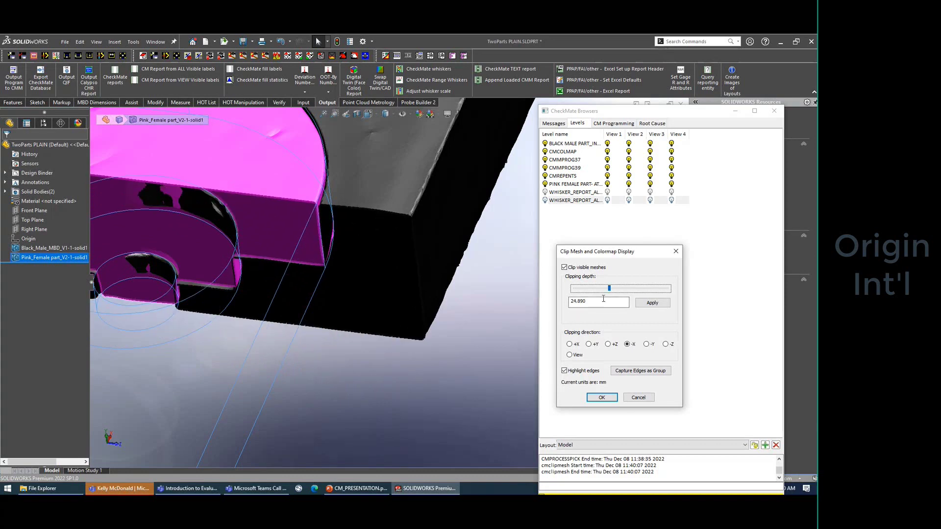
left_click(610, 293)
left_click(608, 292)
double_click(569, 301)
type("24")
left_click(644, 303)
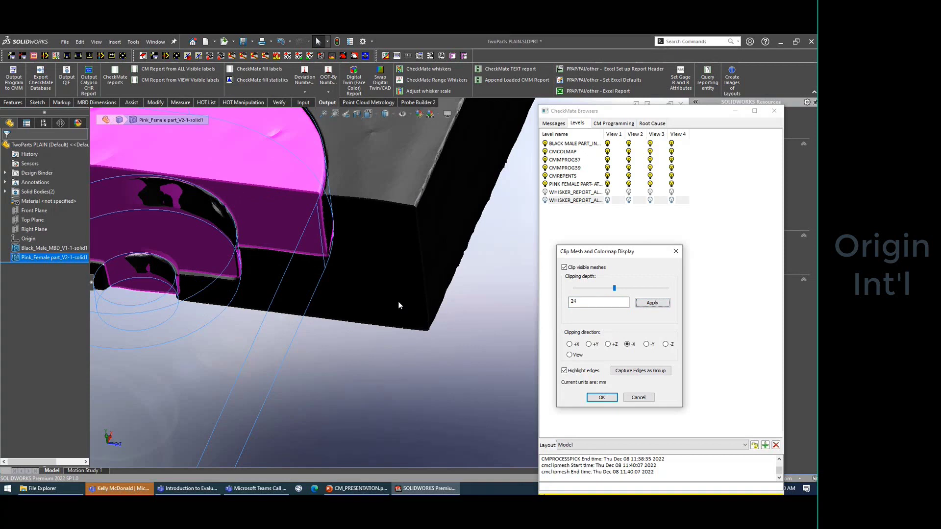
Step: Capture the clipped section edges as a group, and hide the pink female and black male mesh levels
left_click(635, 371)
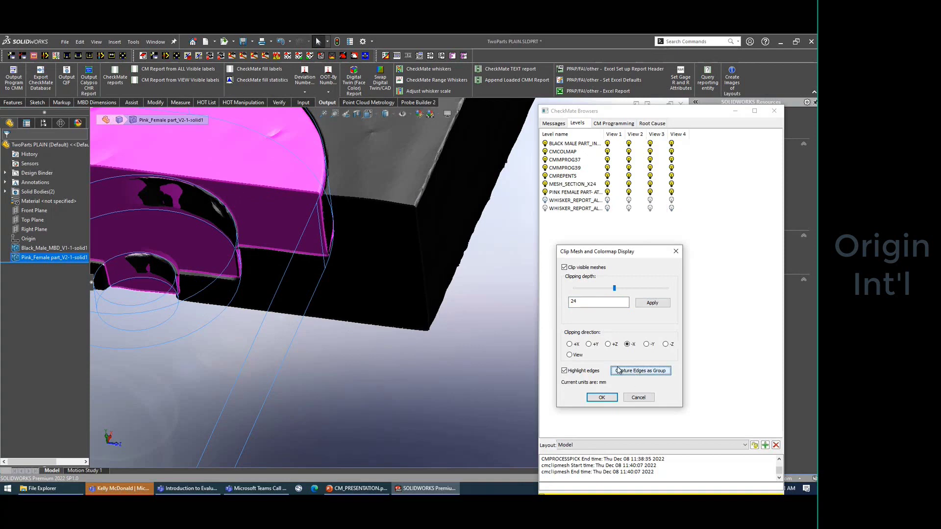
left_click(589, 398)
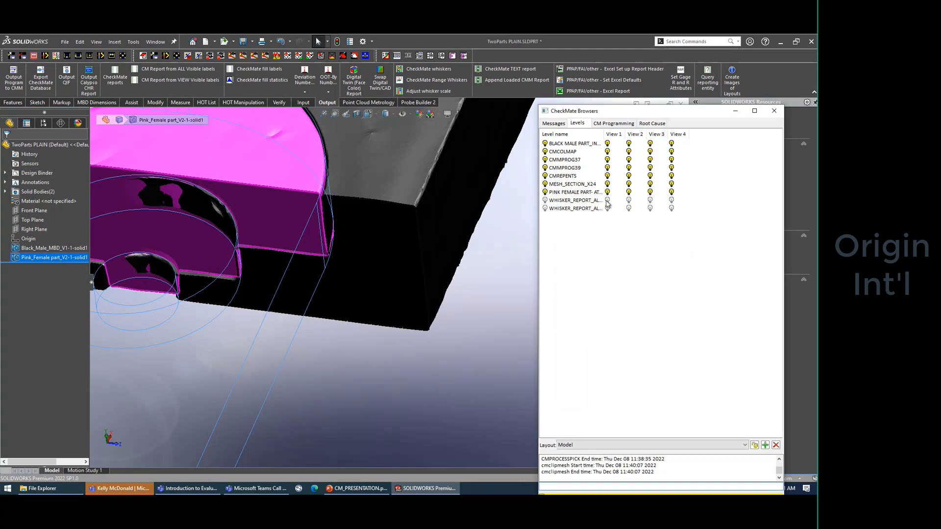
left_click(544, 192)
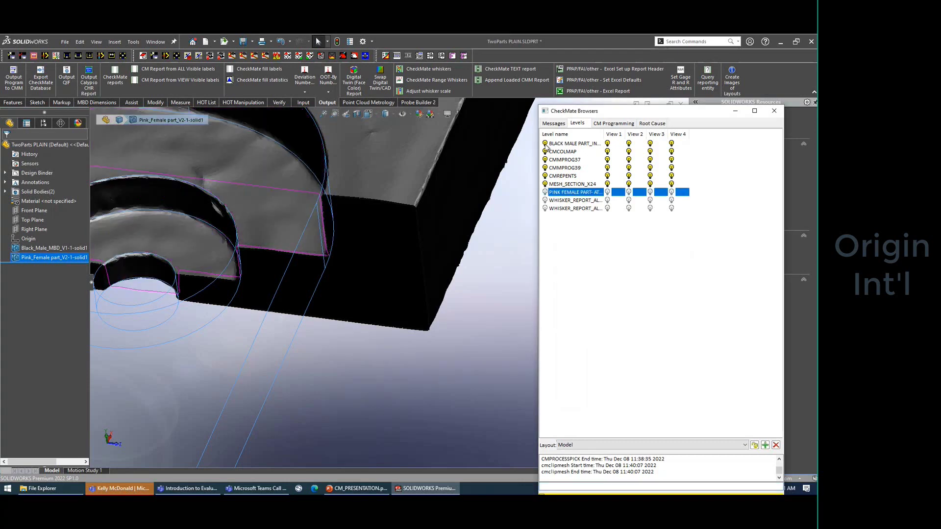
left_click(545, 143)
Step: Examine the captured pink and black section curves along the stepped profile, with the CAD body deselected
middle_click_drag(366, 336, 308, 305)
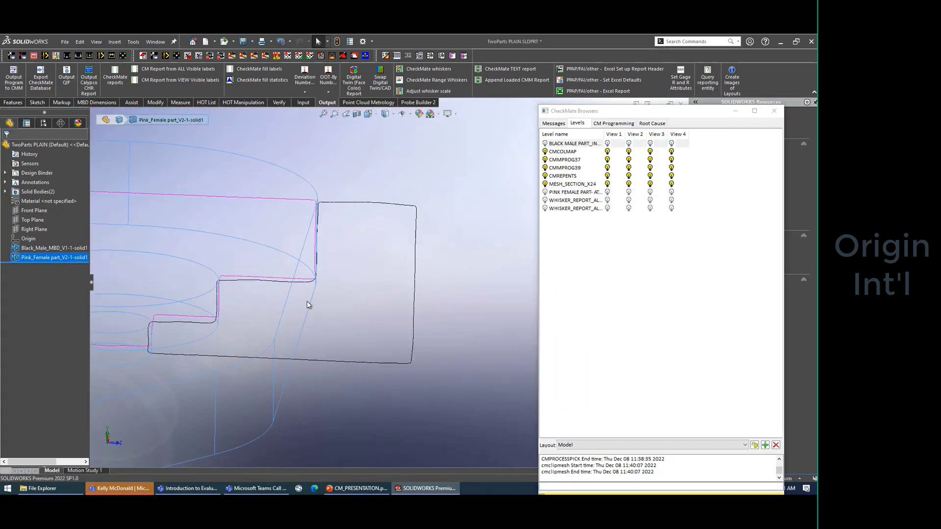
scroll(256, 301, "down", 2)
scroll(254, 310, "down", 1)
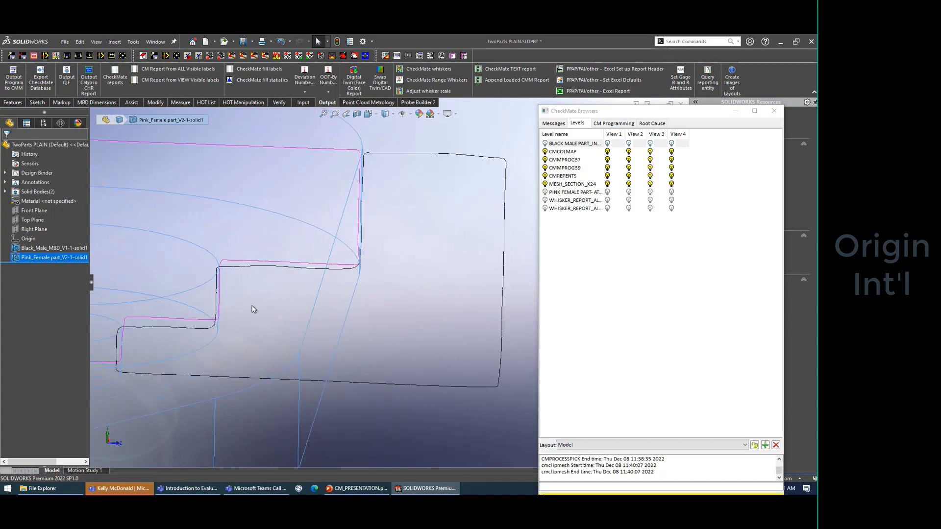
scroll(354, 272, "down", 5)
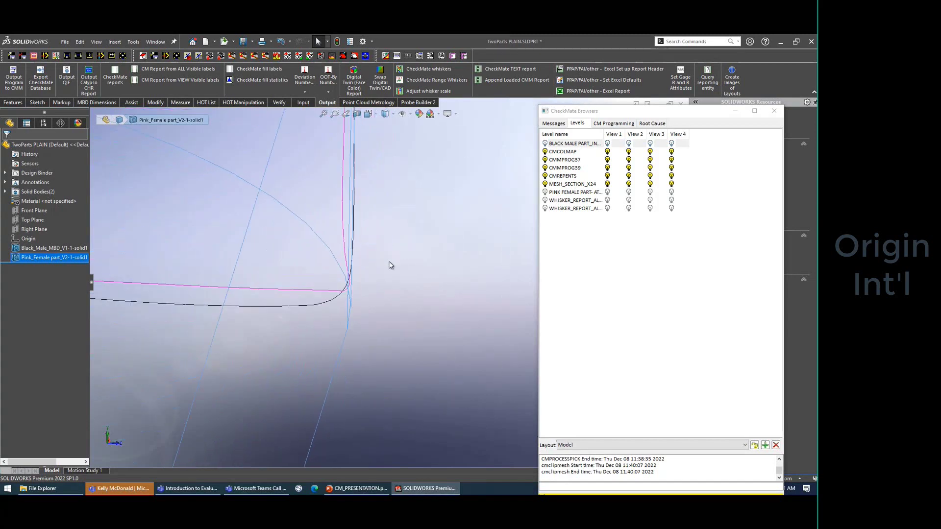
scroll(371, 292, "up", 3)
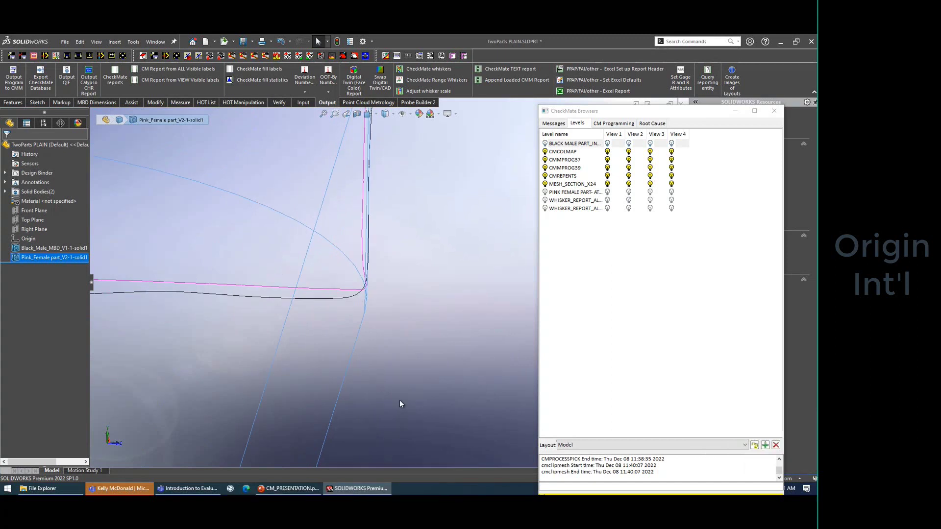
scroll(290, 298, "up", 5)
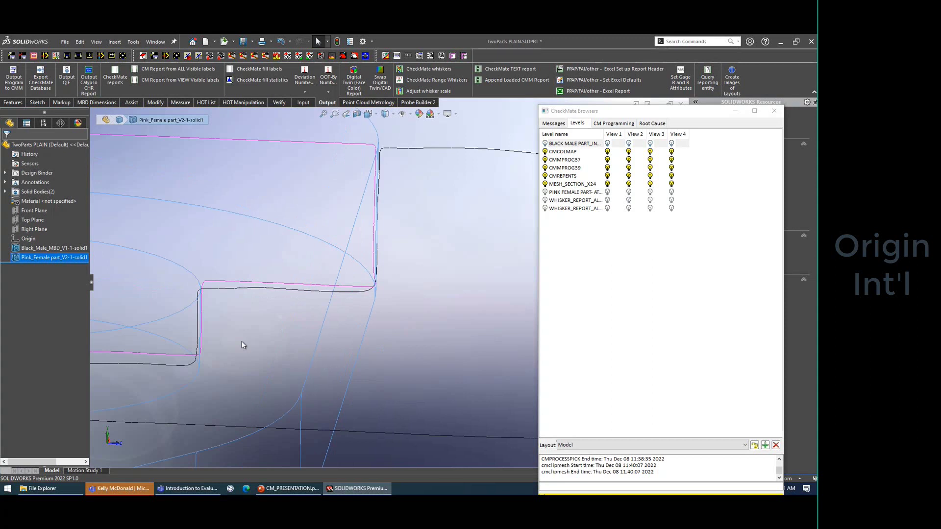
left_click(417, 443)
middle_click_drag(123, 443, 136, 444)
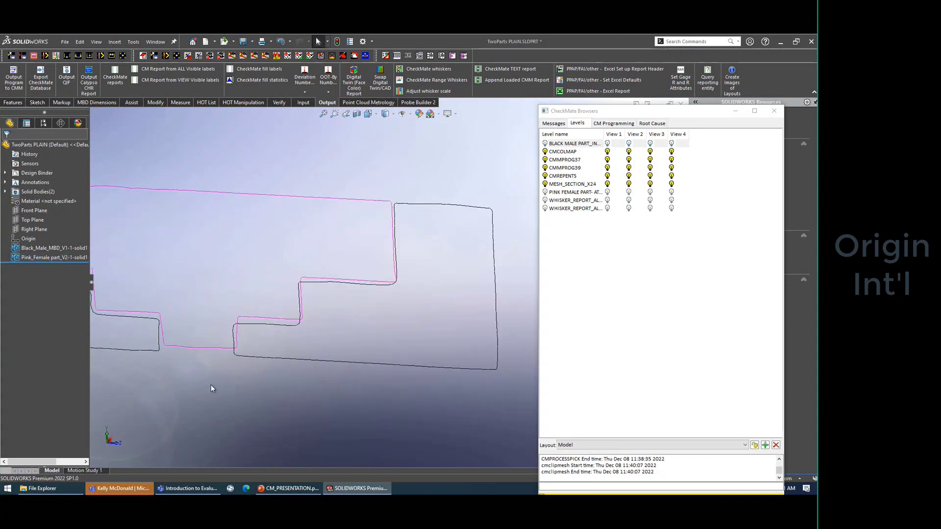
middle_click_drag(210, 384, 245, 356)
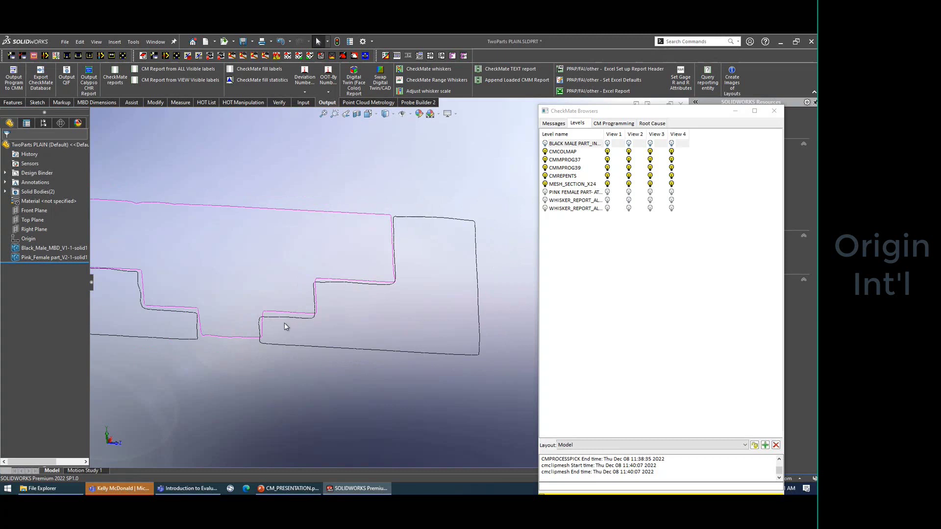
middle_click_drag(300, 325, 233, 342)
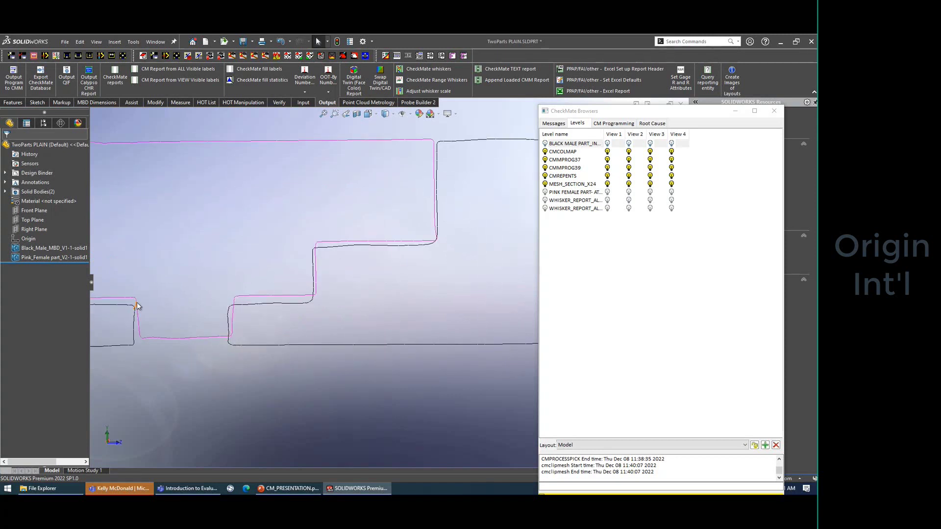
Step: Inspect the section curves closely at the outer lower corner for interference, and review the steps beside it
scroll(428, 231, "down", 6)
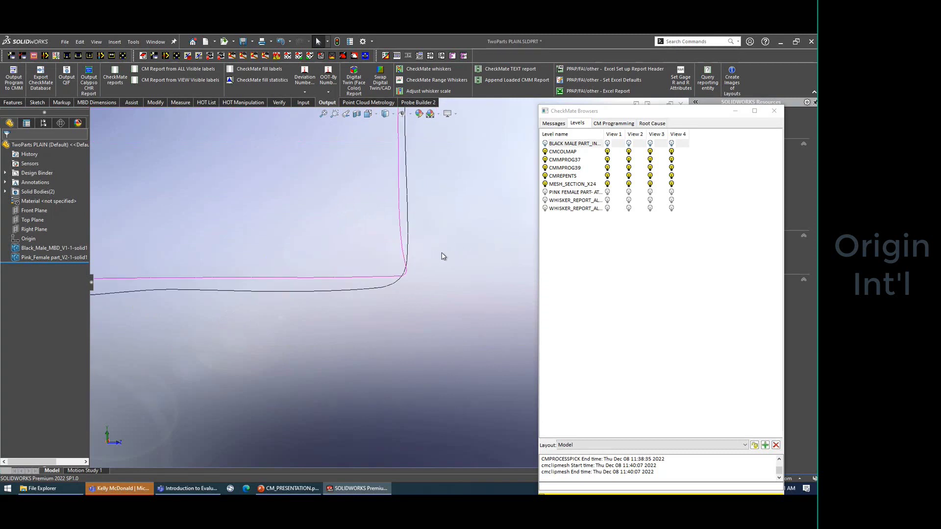
scroll(444, 257, "down", 2)
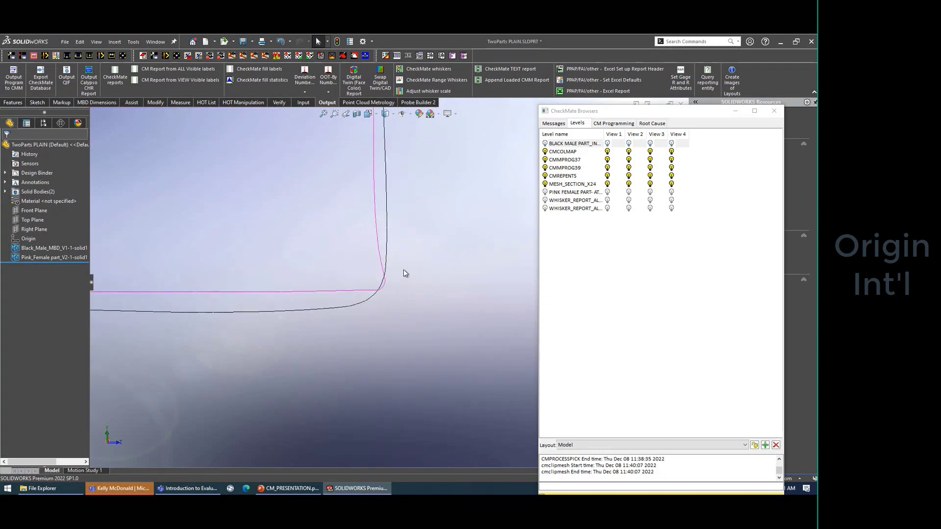
scroll(275, 302, "up", 3)
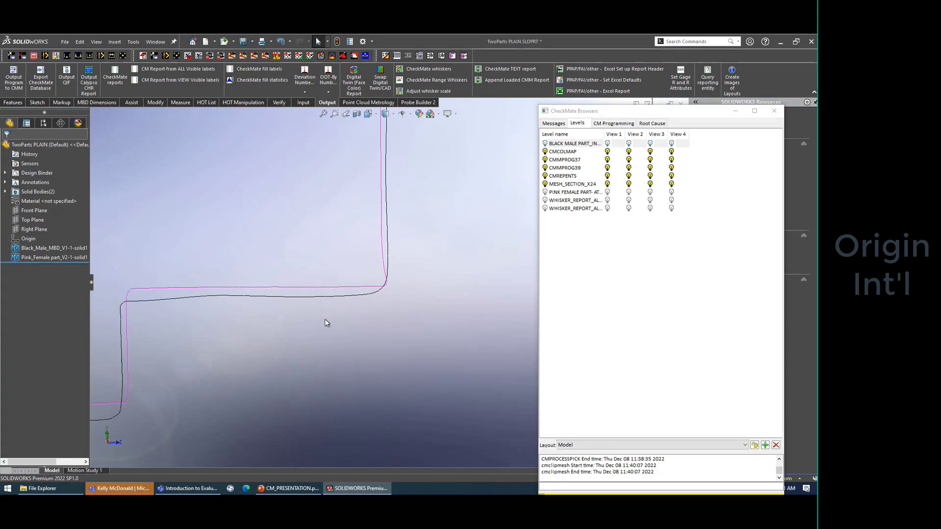
scroll(338, 316, "up", 2)
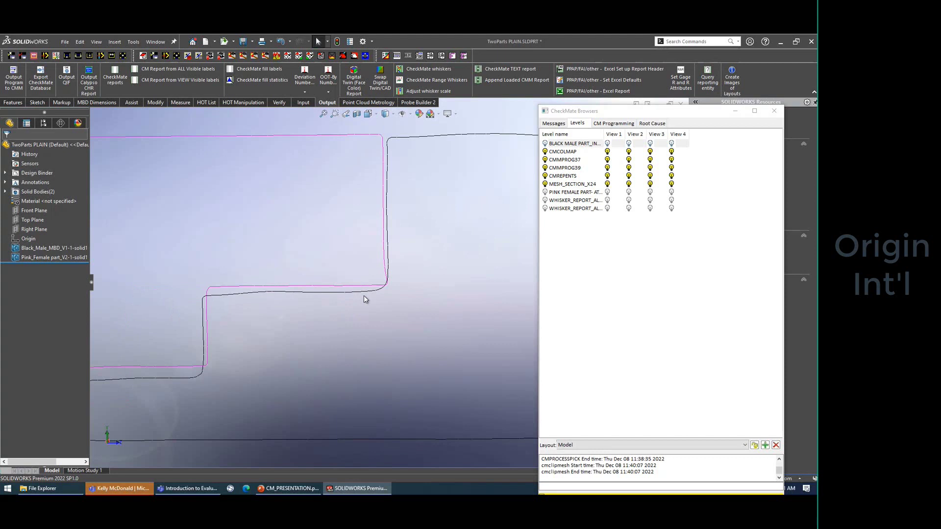
scroll(318, 308, "up", 1)
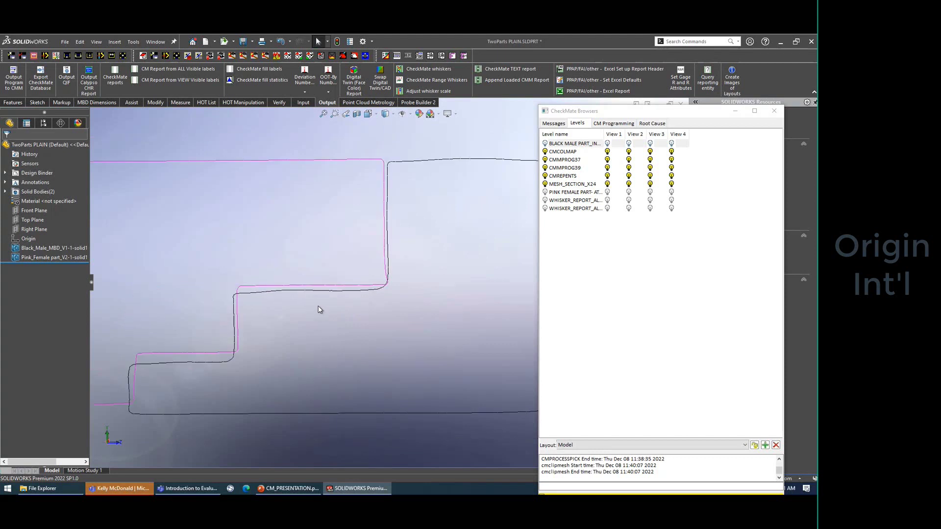
scroll(318, 309, "up", 2)
middle_click_drag(318, 309, 322, 350)
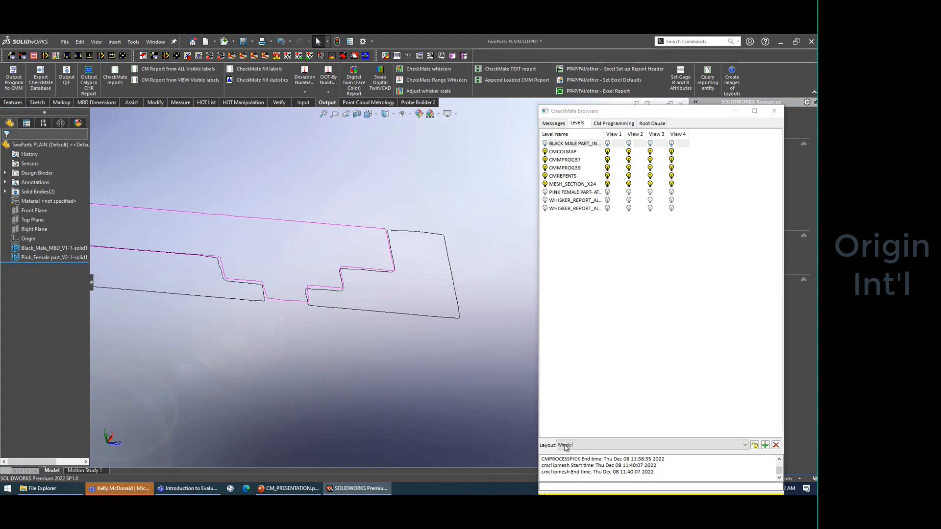
Step: Show the pink female and black male scanned mesh levels again together with the captured section
left_click_drag(643, 112, 652, 80)
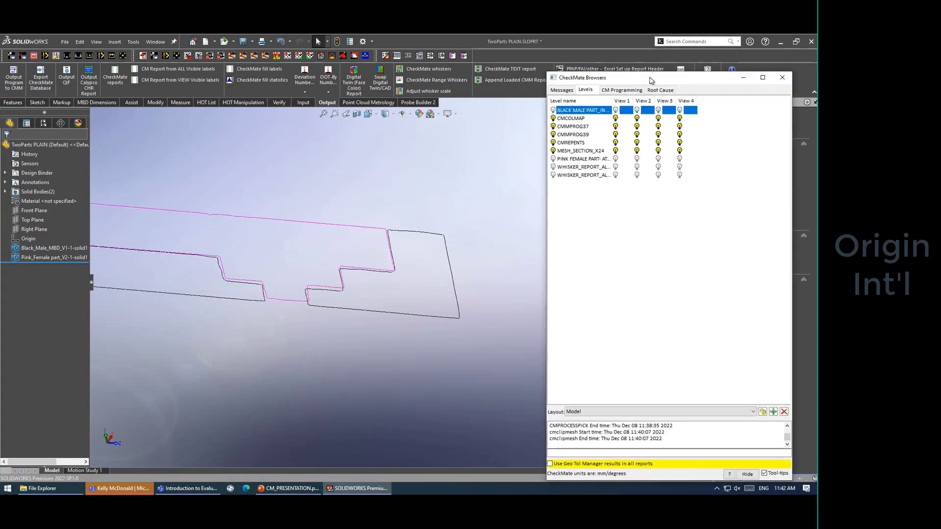
middle_click_drag(196, 328, 439, 307)
scroll(465, 228, "down", 1)
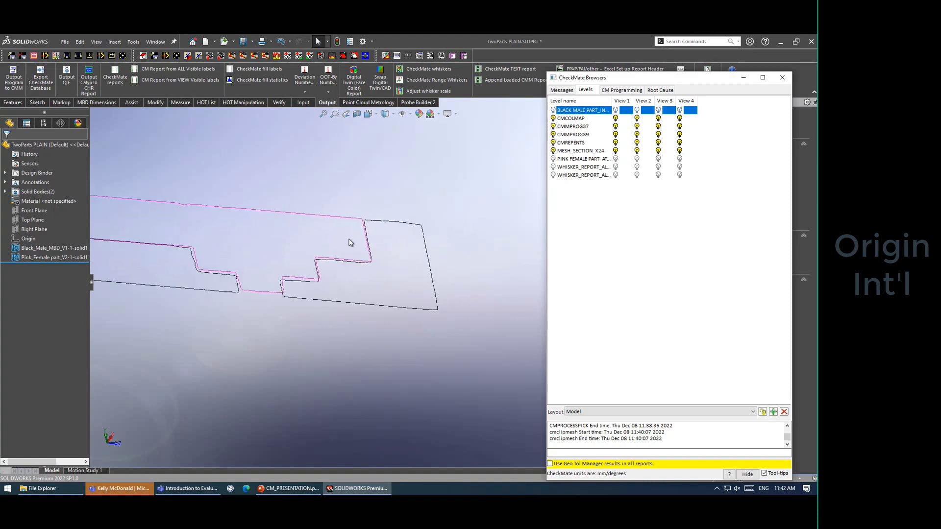
scroll(348, 242, "down", 2)
left_click(593, 453)
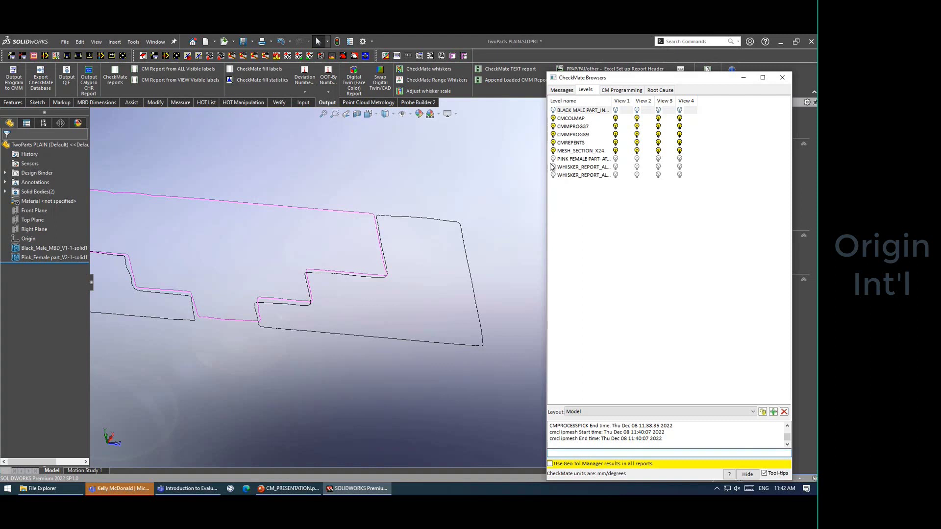
left_click(552, 159)
left_click(553, 110)
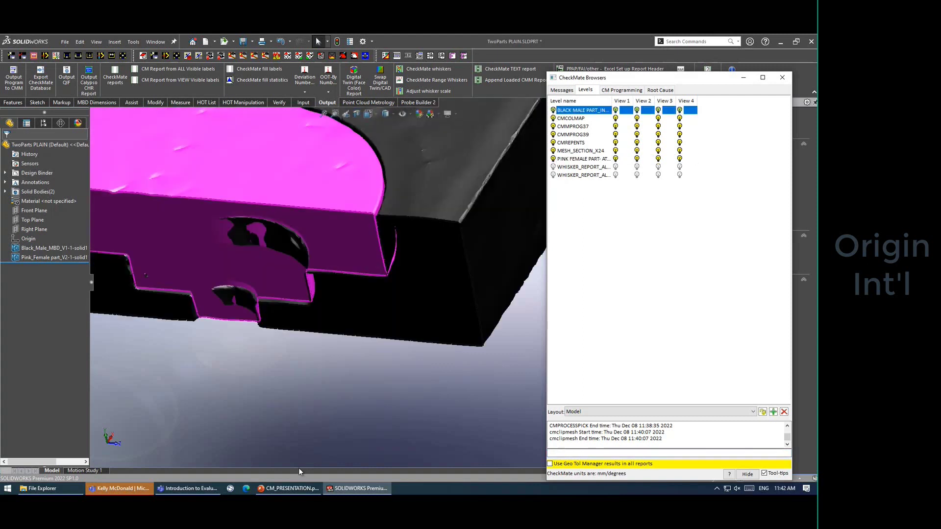
Step: Run the cmclipmesh command again and change the clipping direction to +Z
scroll(383, 327, "up", 3)
middle_click_drag(388, 326, 438, 272)
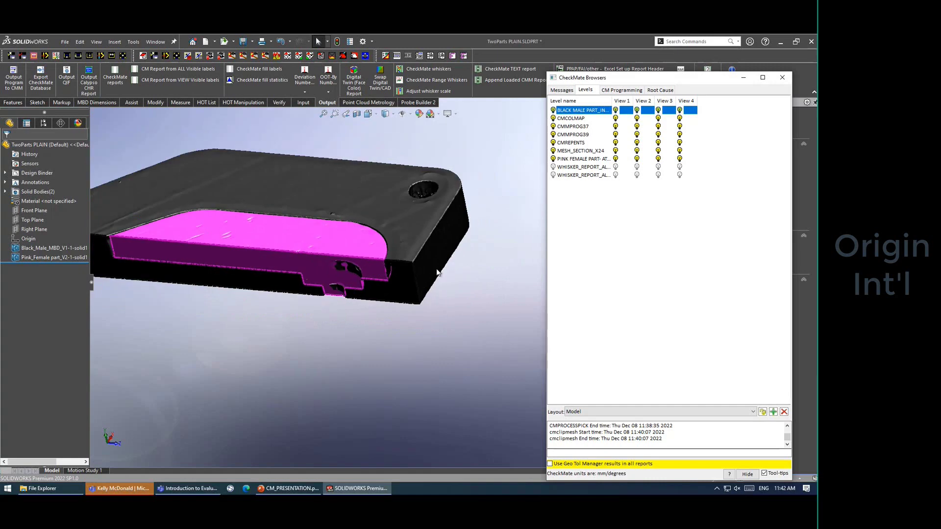
scroll(432, 291, "down", 2)
left_click(572, 451)
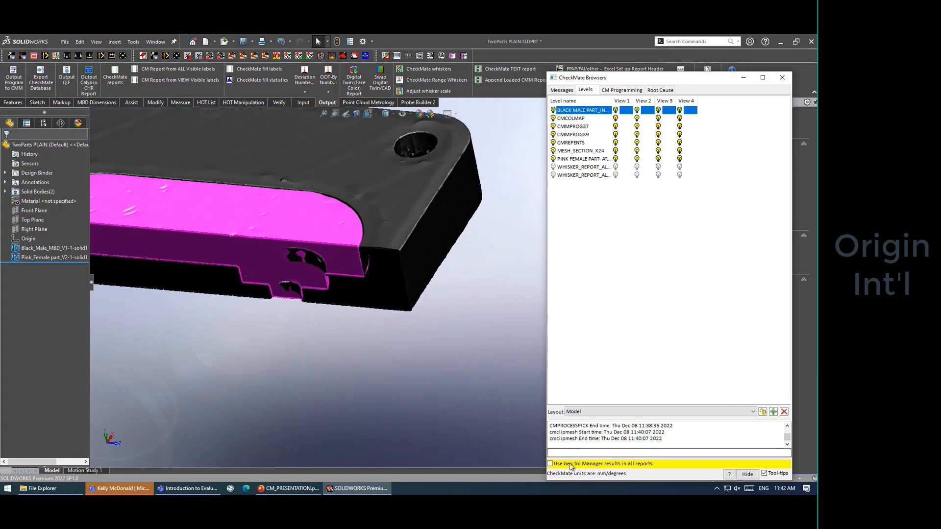
type("cmclipmesh")
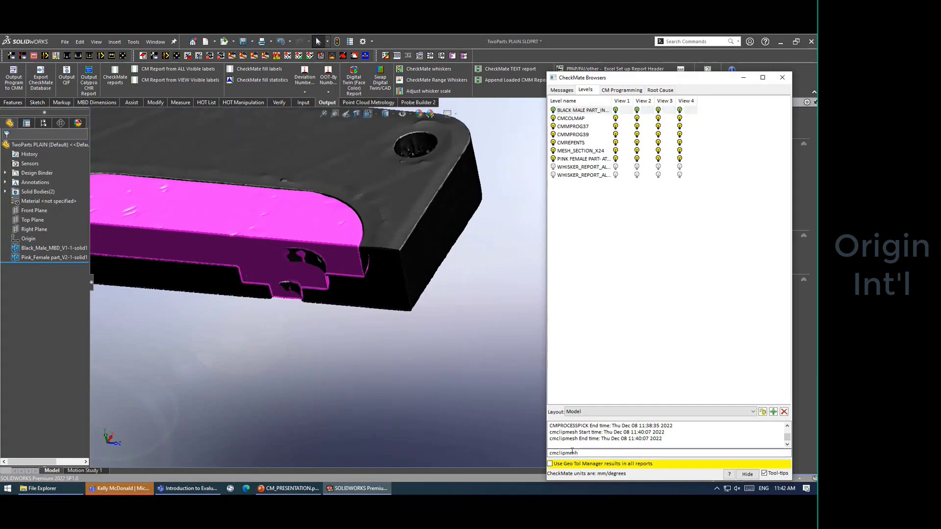
key("Return")
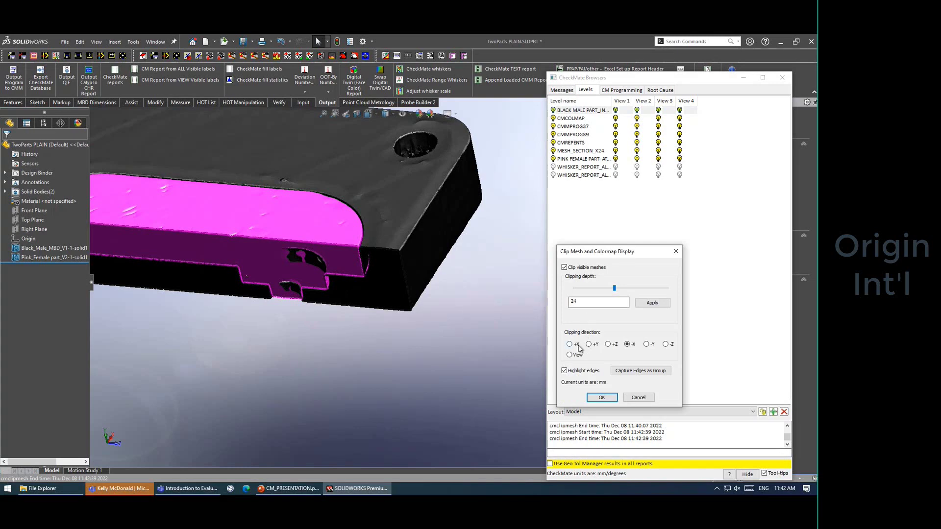
left_click(610, 345)
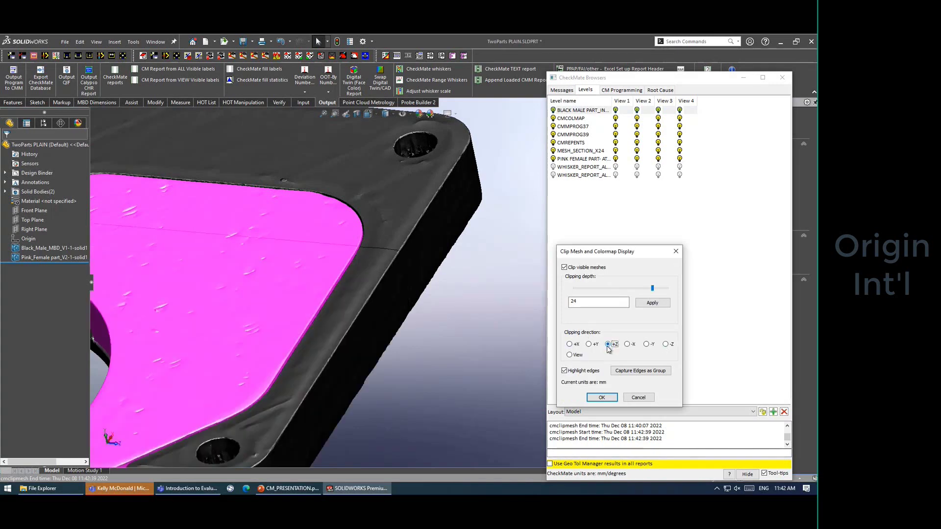
Step: Clip the meshes in the +Y direction at a depth of -4.395 mm, capture the edges as a group, and accept the clipping
left_click(646, 304)
mouse_move(653, 290)
left_mouse_down()
mouse_move(643, 292)
mouse_move(663, 291)
left_mouse_up()
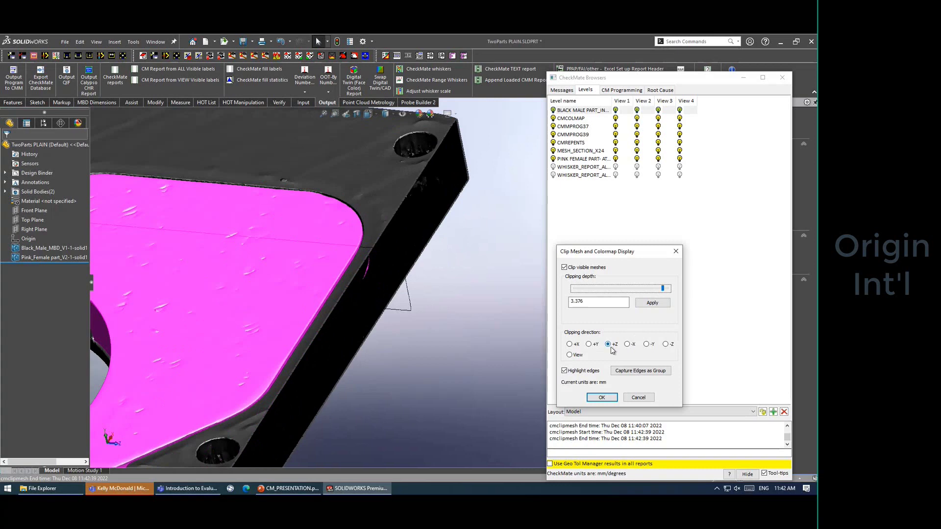
left_click(589, 345)
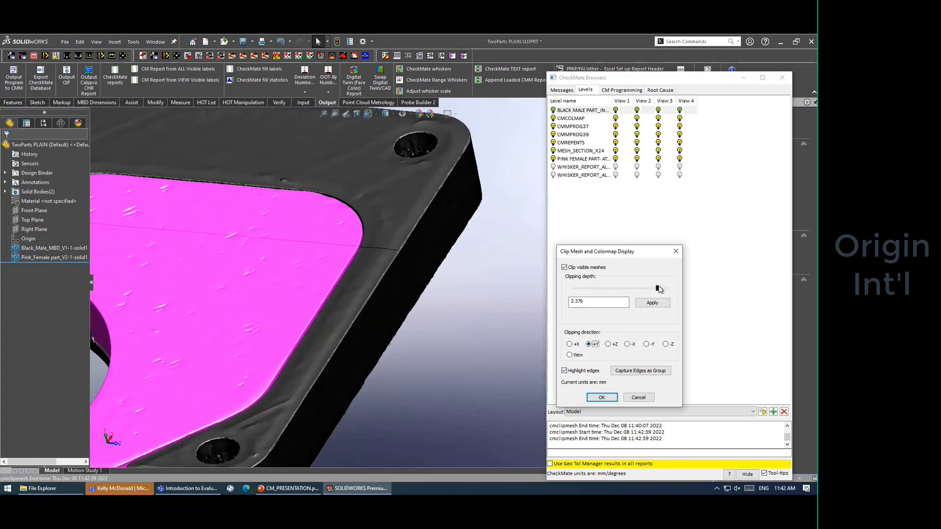
left_click_drag(658, 289, 630, 299)
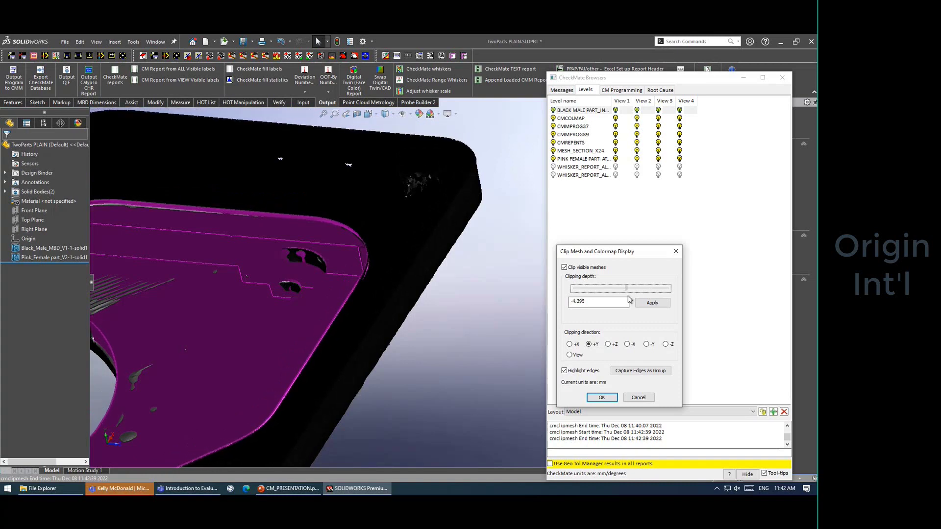
left_click(627, 371)
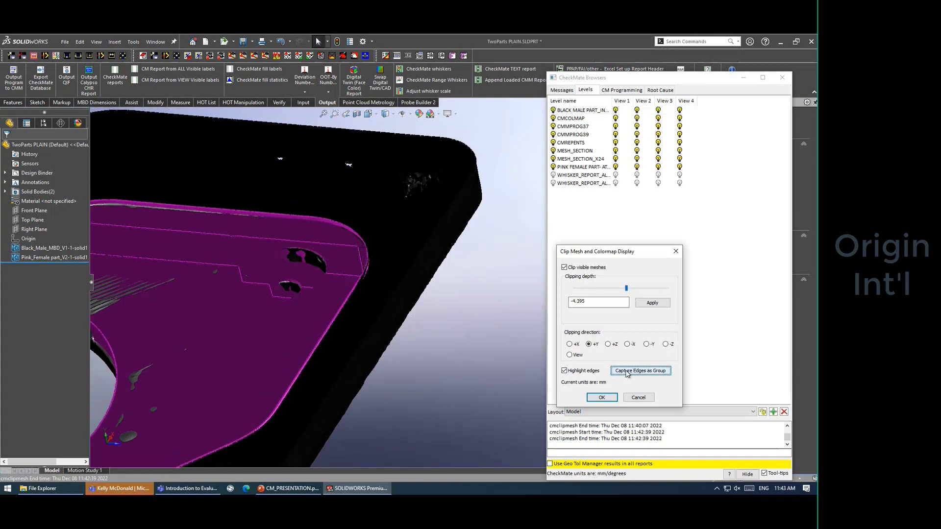
left_click(602, 399)
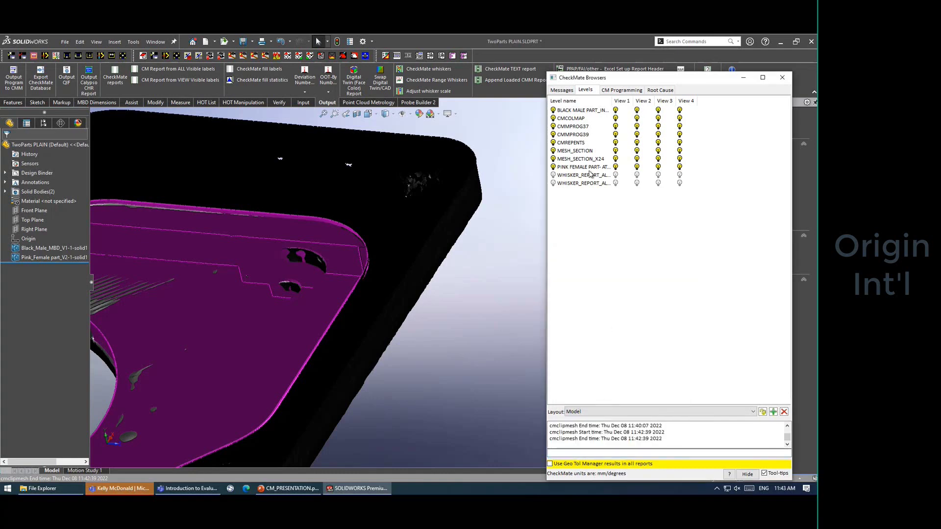
Step: Hide the pink female and black male scanned mesh levels to isolate the captured section curves
left_click(553, 168)
left_click(553, 110)
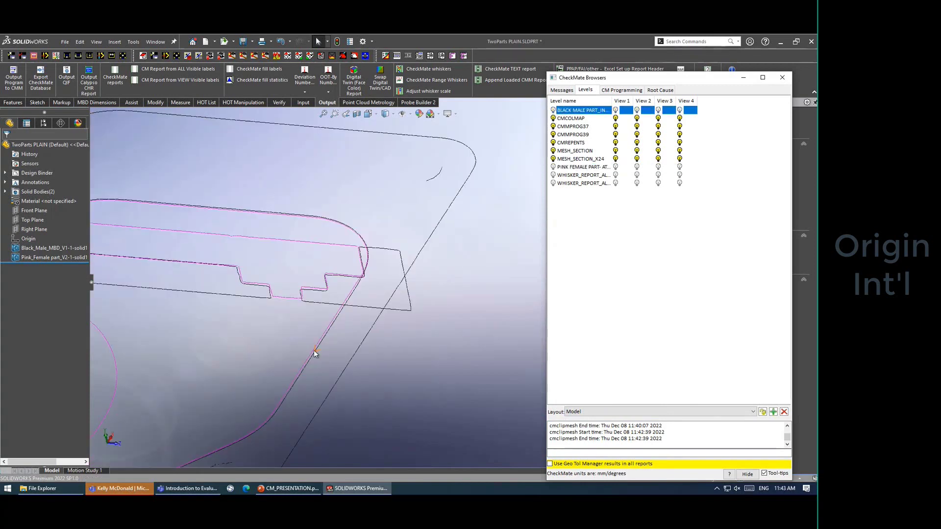
middle_click_drag(329, 326, 322, 330)
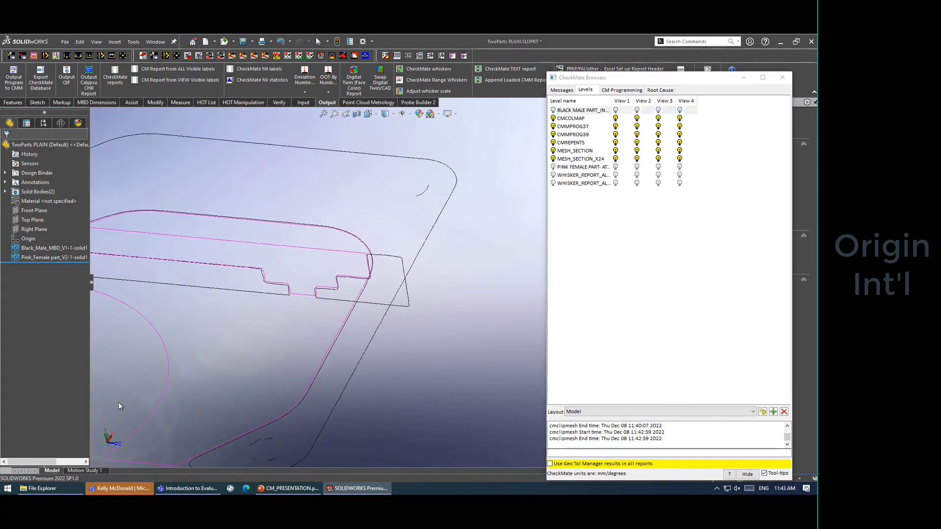
Step: Examine the gap between the pink and black section curves from the top view and in 3D, checking the angled edges and rounded corners
left_click(106, 436)
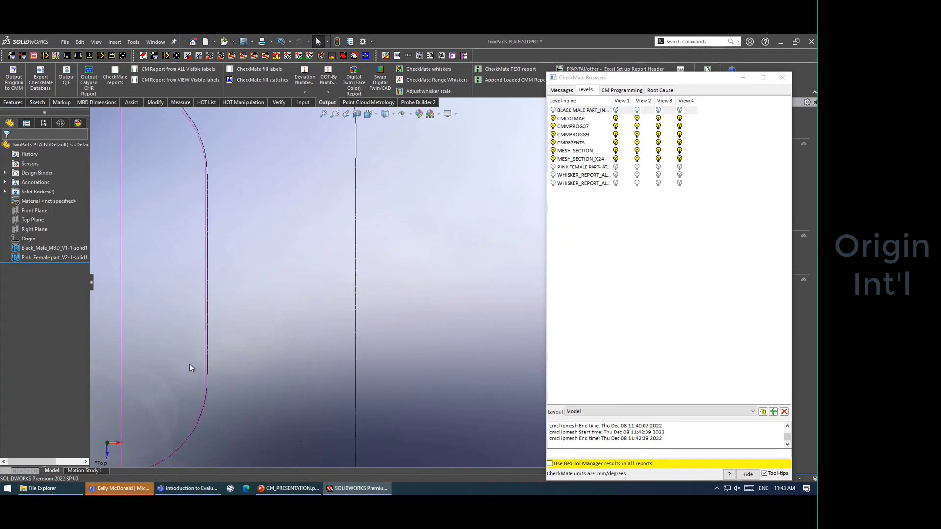
scroll(188, 378, "up", 3)
scroll(147, 252, "down", 7)
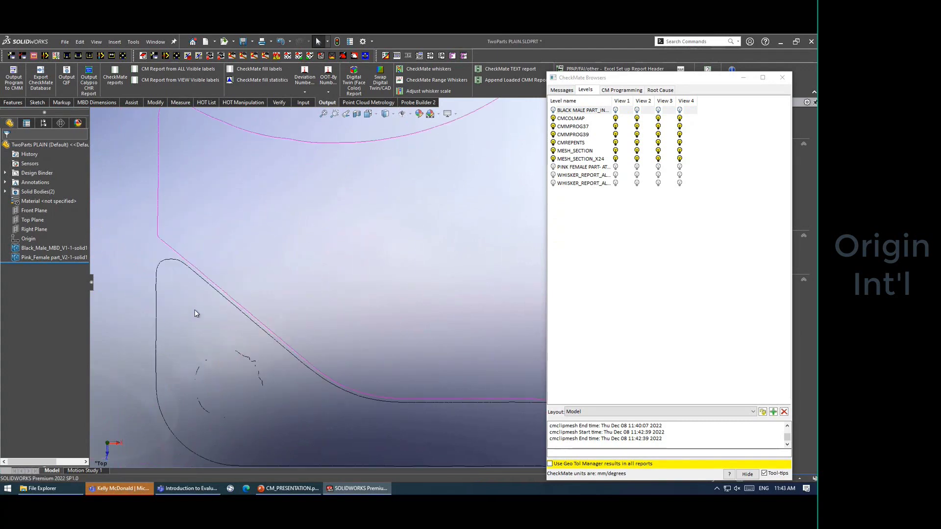
scroll(388, 399, "up", 2)
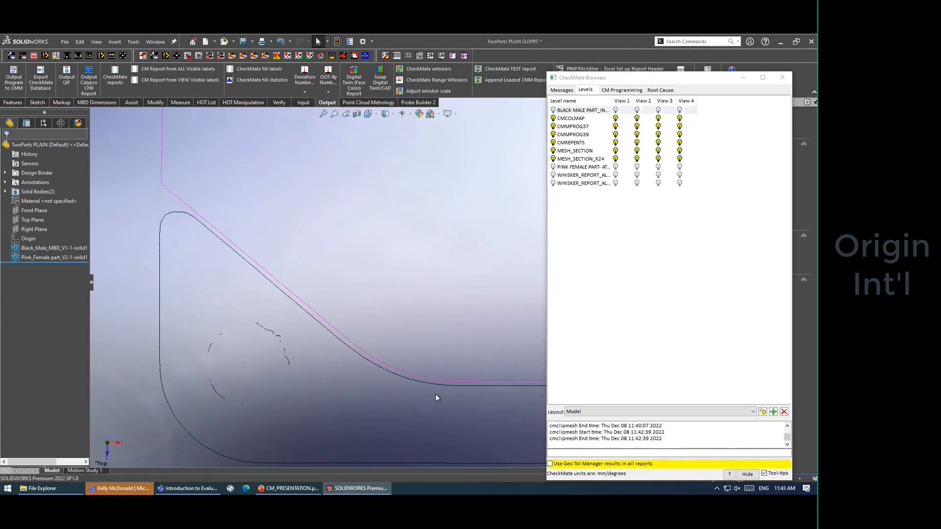
scroll(437, 384, "up", 3)
middle_click_drag(491, 359, 509, 291)
scroll(466, 303, "down", 5)
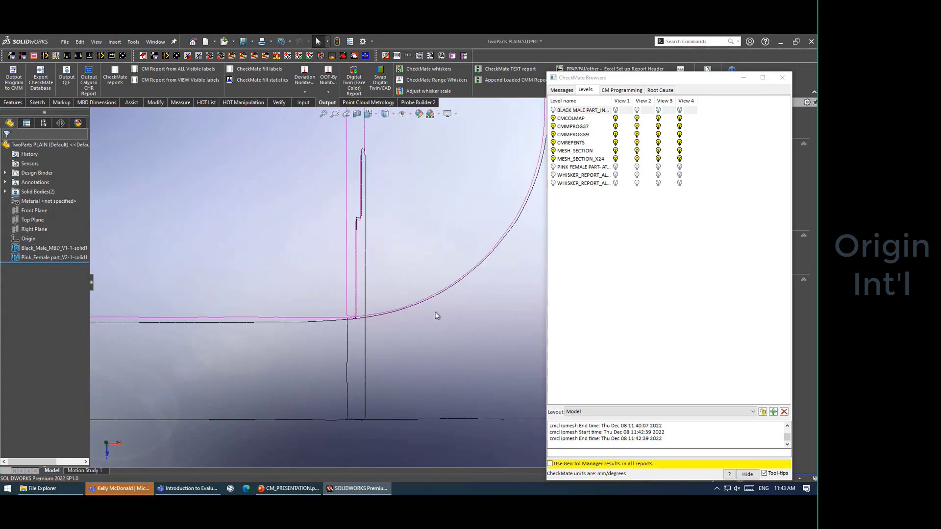
middle_click_drag(437, 315, 374, 192)
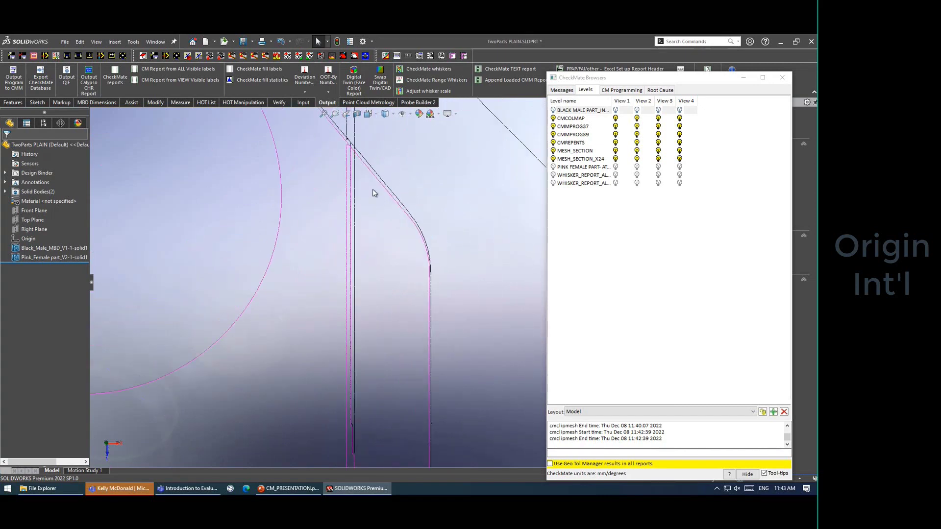
scroll(395, 226, "up", 3)
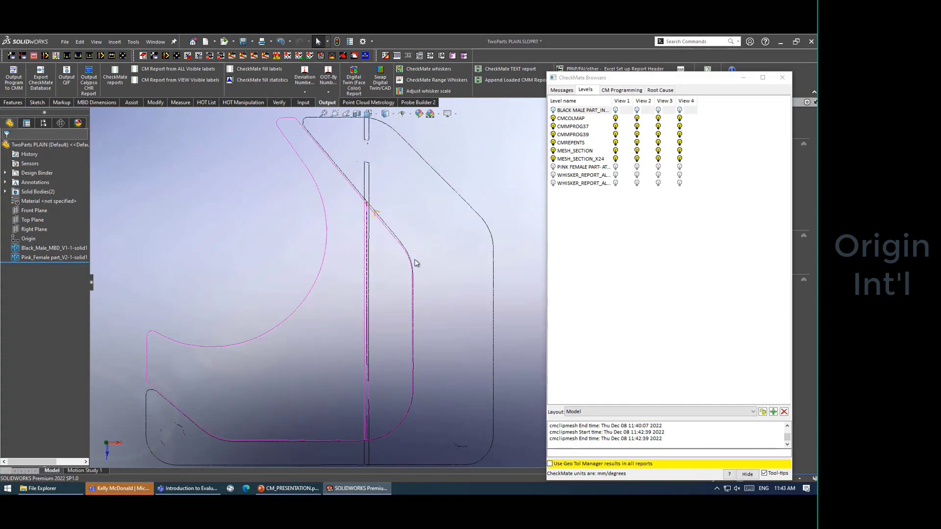
middle_click_drag(415, 263, 447, 321)
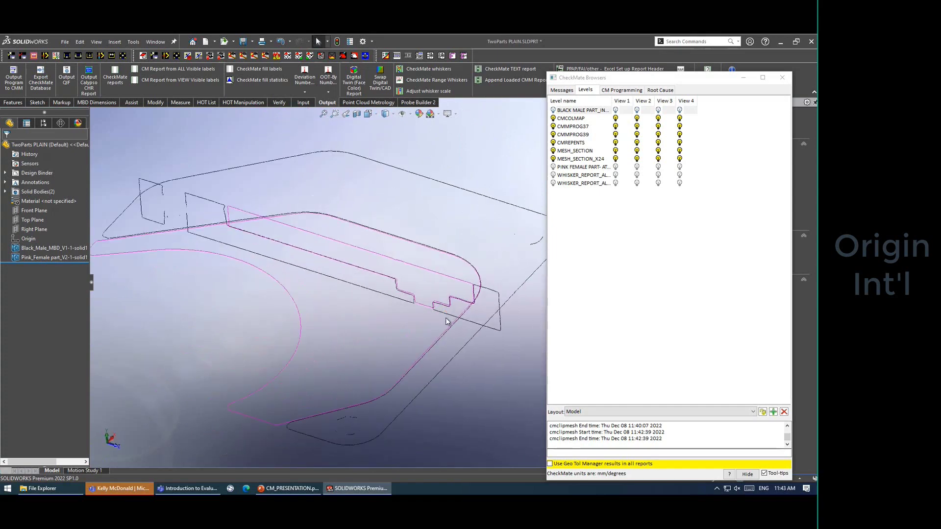
scroll(447, 321, "up", 2)
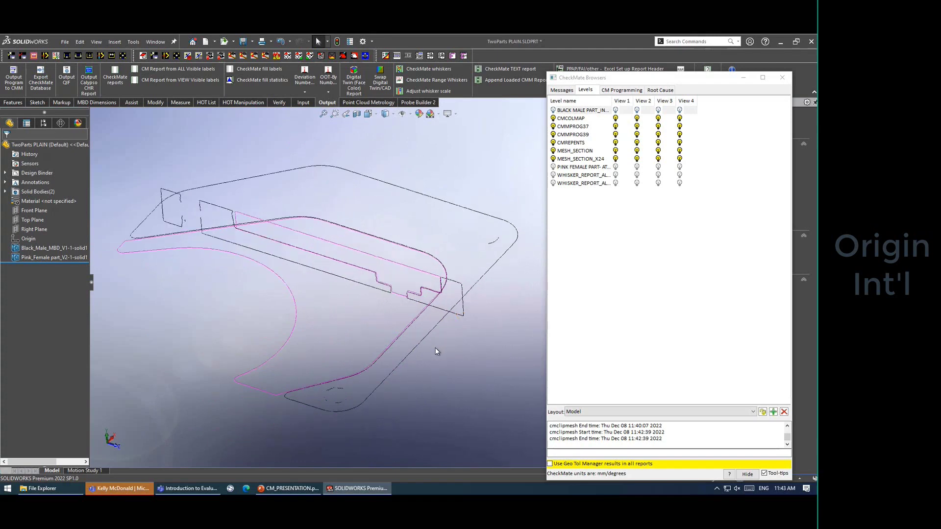
scroll(417, 364, "down", 2)
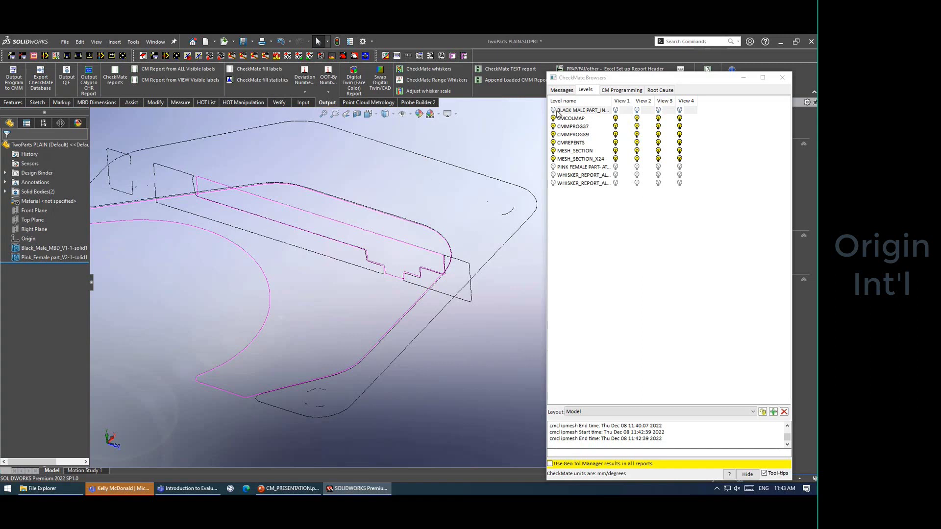
Step: Show the black male and pink female scanned mesh levels together with both whisker report levels
left_click(554, 112)
left_click(554, 110)
left_click(554, 175)
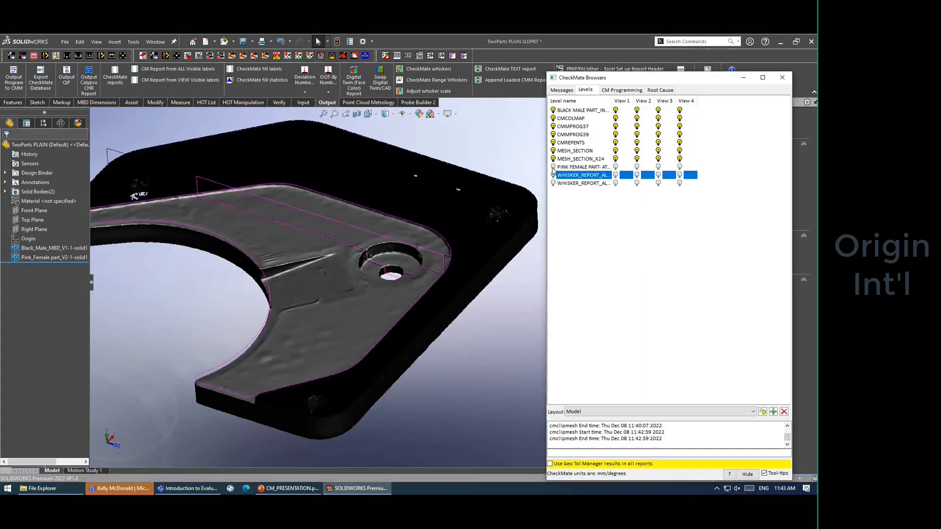
left_click(553, 167)
left_click(553, 175)
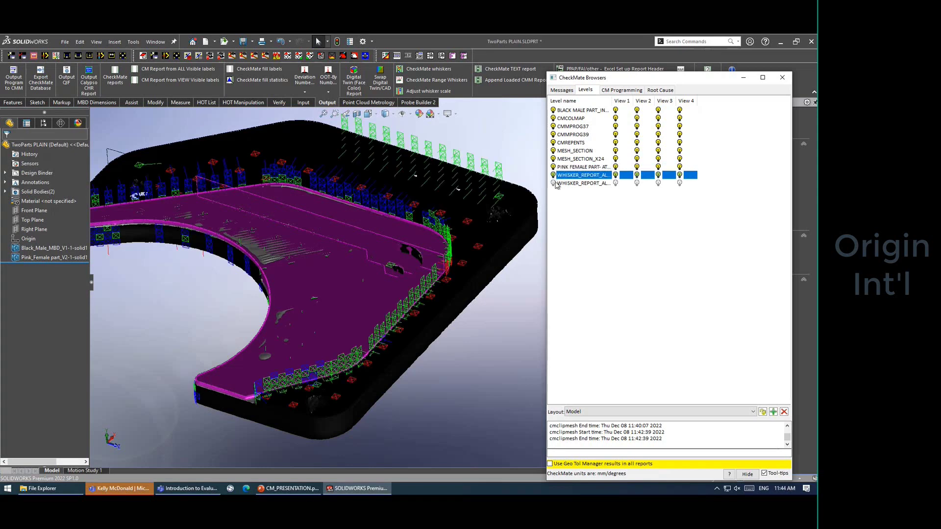
left_click(554, 183)
left_click(553, 183)
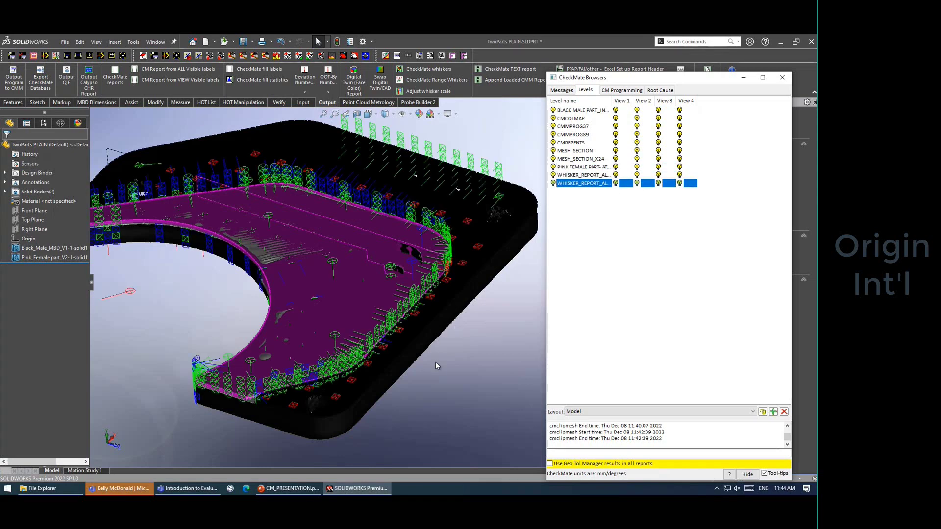
Step: Examine the deviation whiskers of both parts around the pink part's rounded corner beside the counterbored hole
scroll(387, 333, "up", 3)
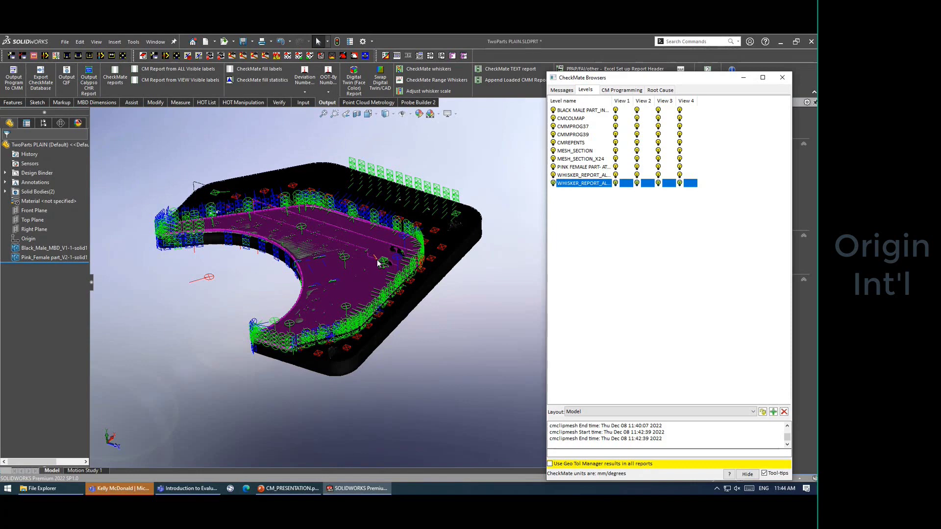
scroll(378, 259, "down", 3)
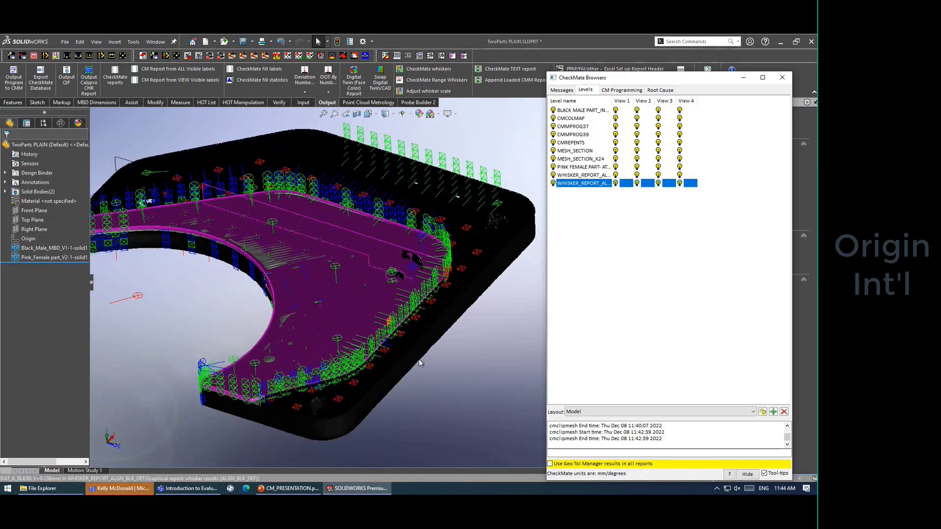
middle_click_drag(437, 366, 481, 380)
scroll(446, 321, "down", 2)
scroll(410, 135, "up", 4)
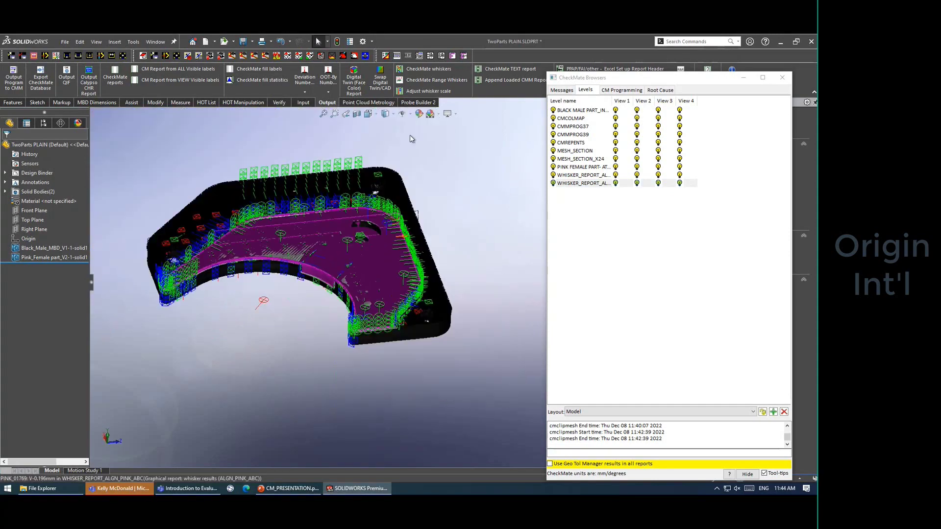
scroll(401, 251, "down", 6)
scroll(352, 347, "down", 2)
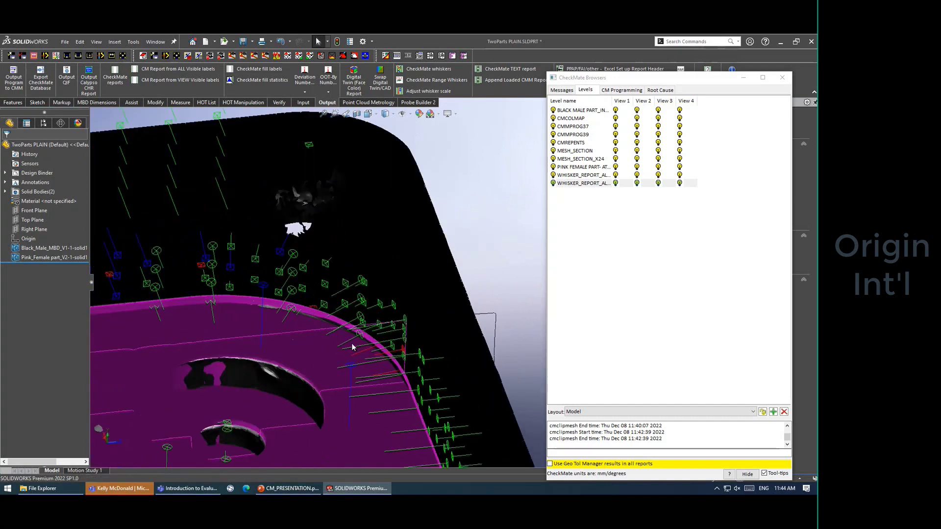
scroll(352, 345, "down", 2)
scroll(354, 342, "up", 3)
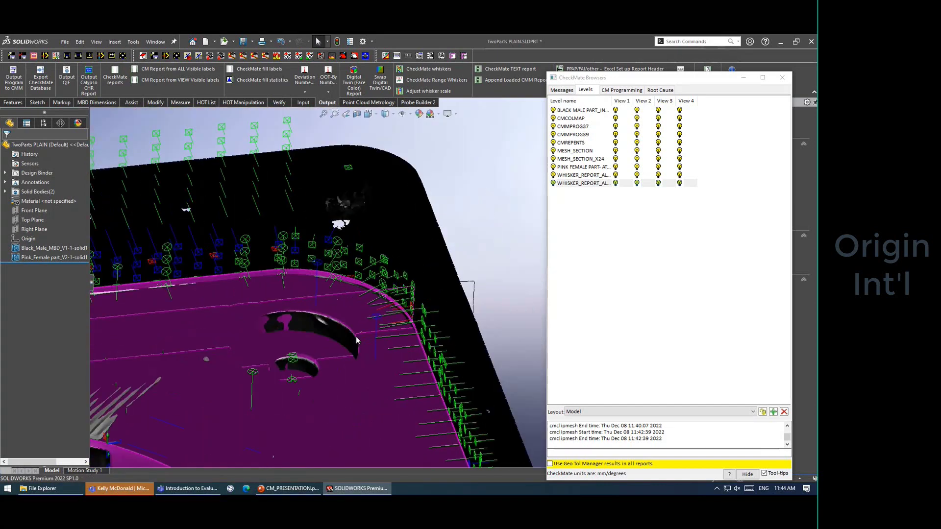
mouse_move(347, 331)
middle_mouse_down()
mouse_move(341, 356)
mouse_move(349, 344)
middle_mouse_up()
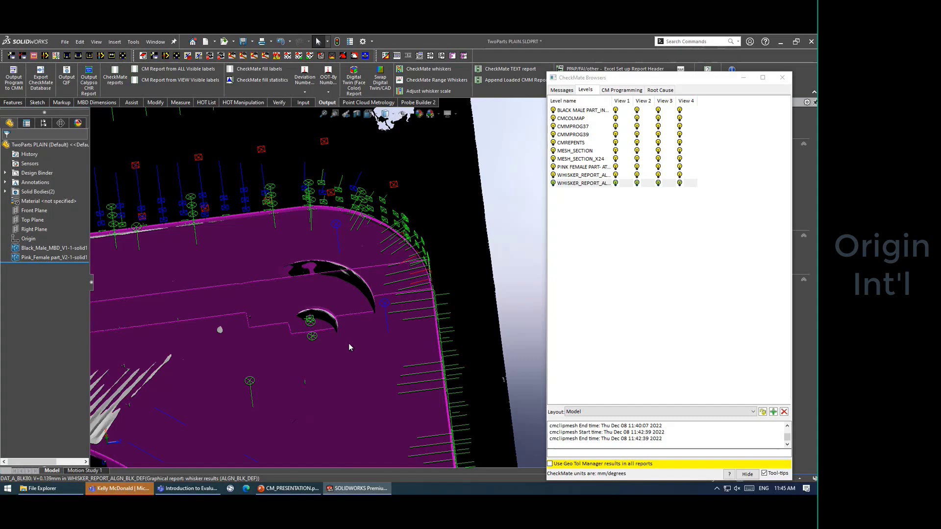
Step: Inspect the whisker results along the pink part's outer edge and the concave arc on the open side
middle_click_drag(431, 321, 386, 356)
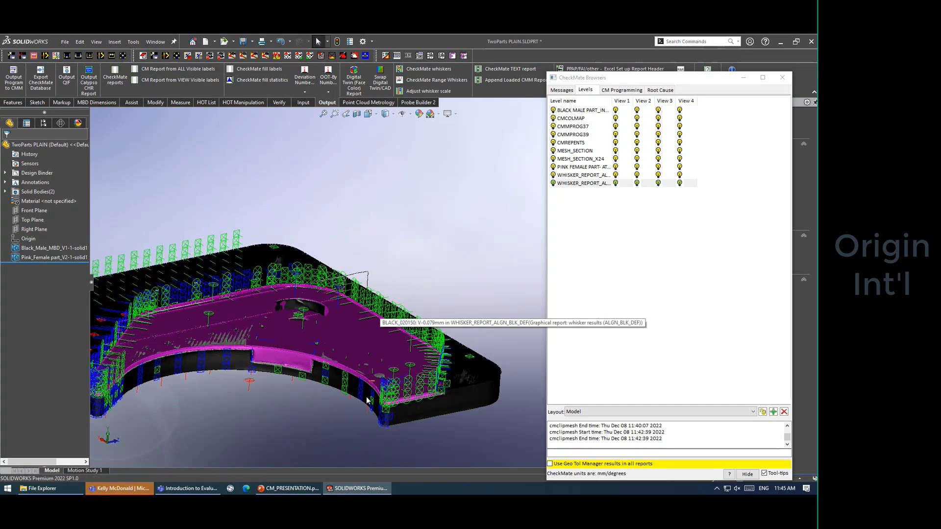
scroll(366, 397, "down", 2)
scroll(436, 375, "up", 3)
scroll(436, 374, "down", 1)
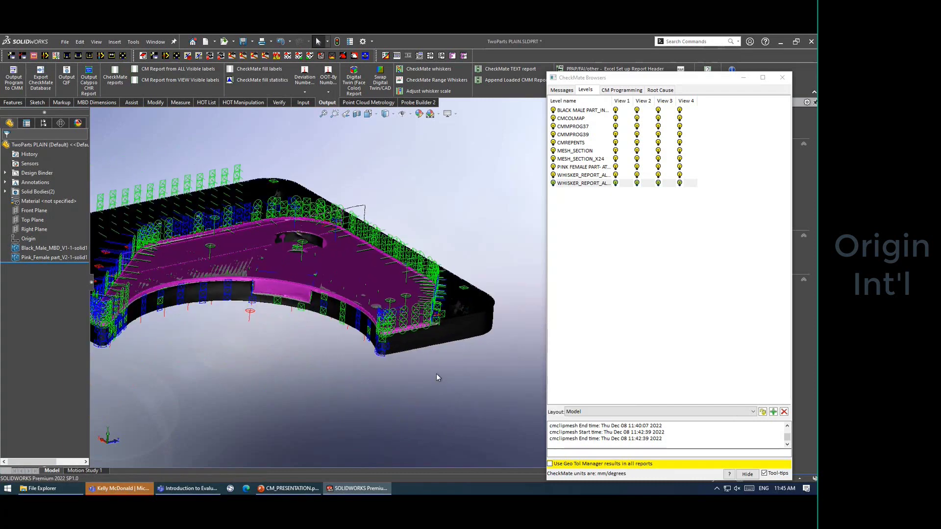
scroll(437, 373, "down", 1)
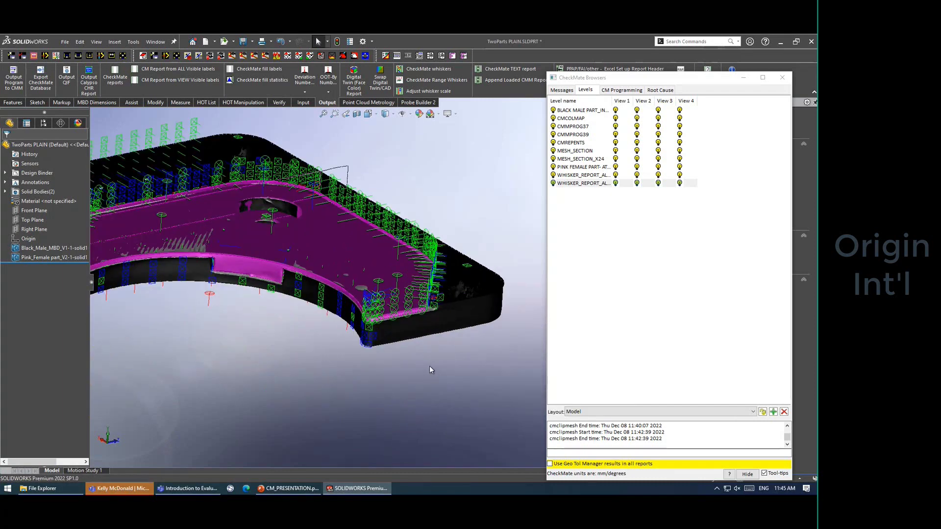
middle_click_drag(423, 348, 391, 246)
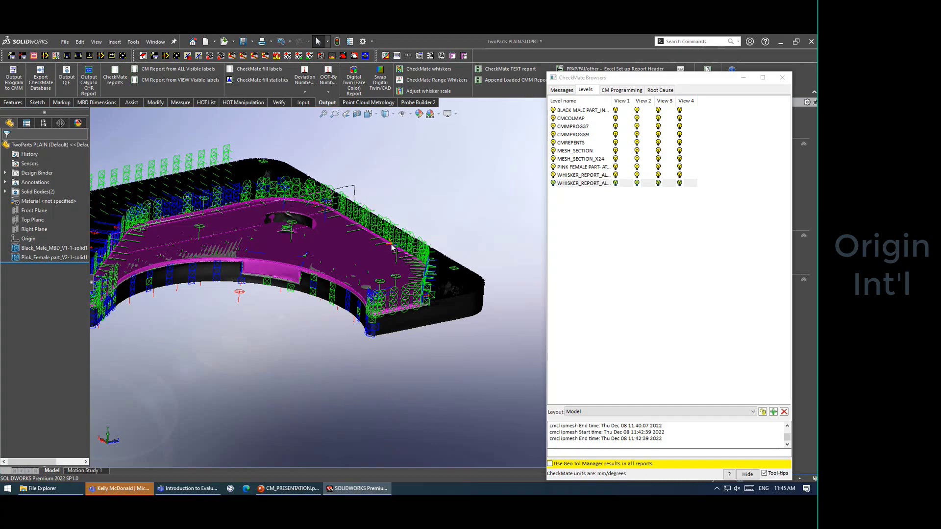
mouse_move(392, 240)
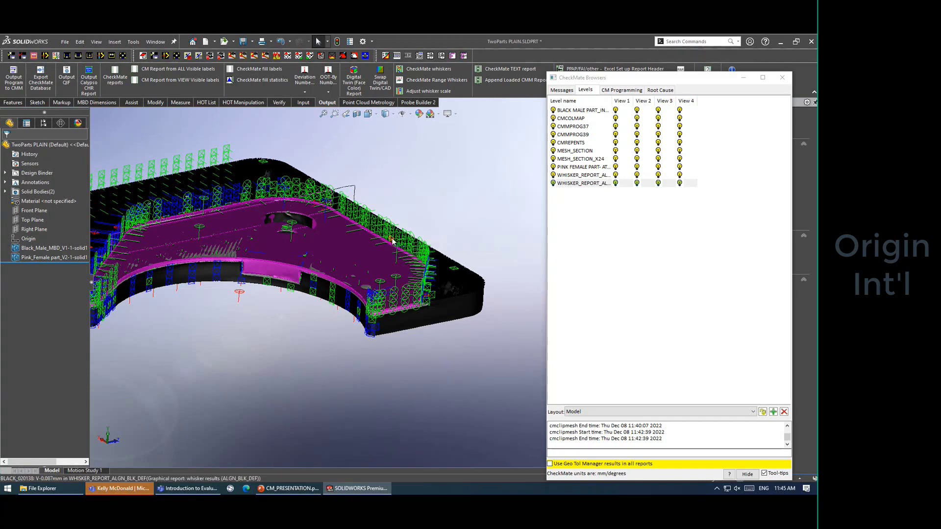
scroll(289, 278, "up", 3)
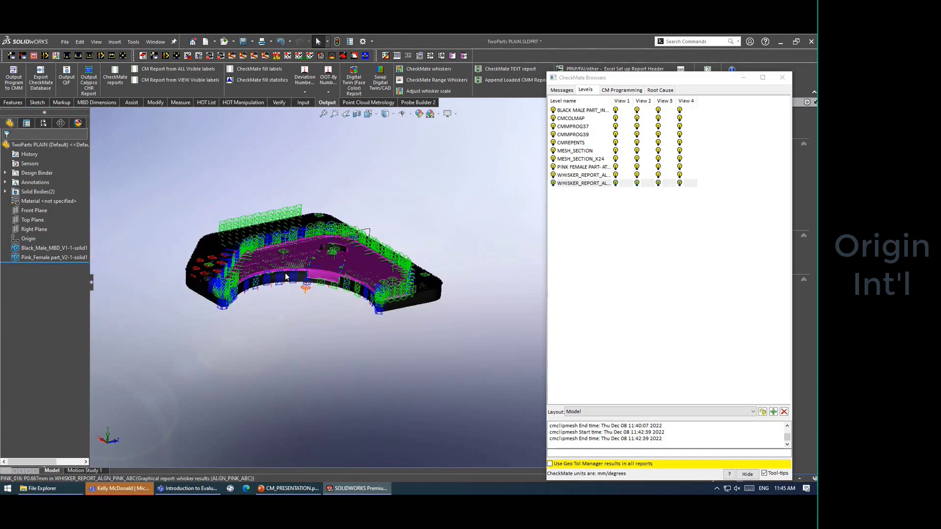
scroll(294, 271, "down", 1)
middle_click_drag(378, 341, 354, 371)
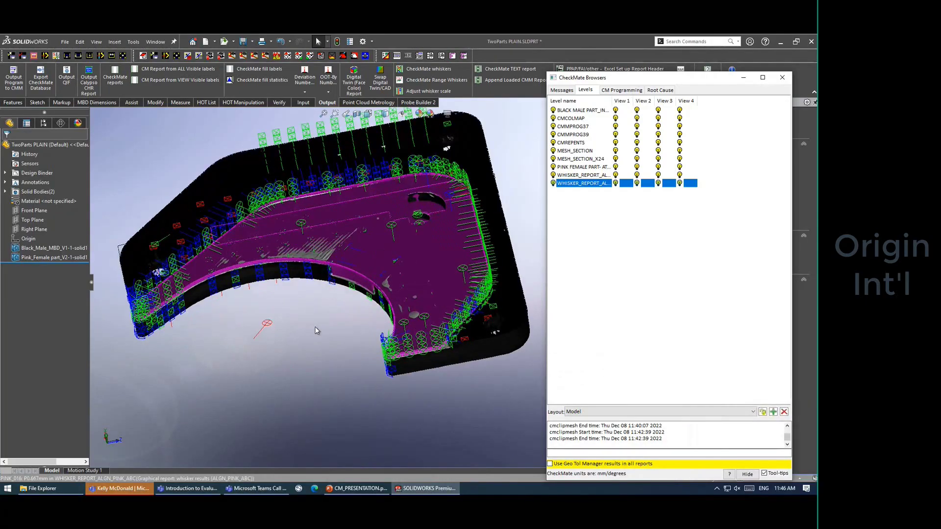
Step: Highlight the pink female and black male CAD bodies for comparison with the scans, and clear the selection
left_click(47, 258)
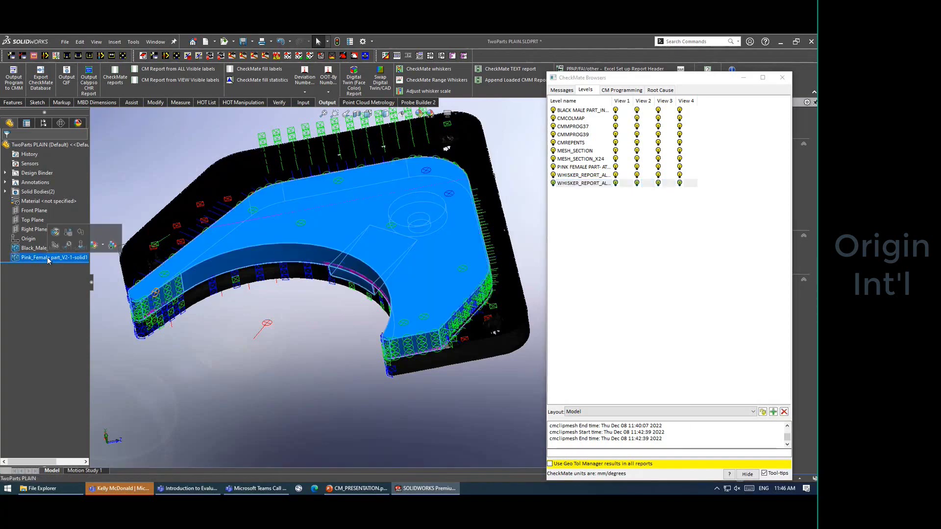
left_click(54, 248)
middle_click_drag(183, 334, 264, 346)
left_click(260, 367)
key("Escape")
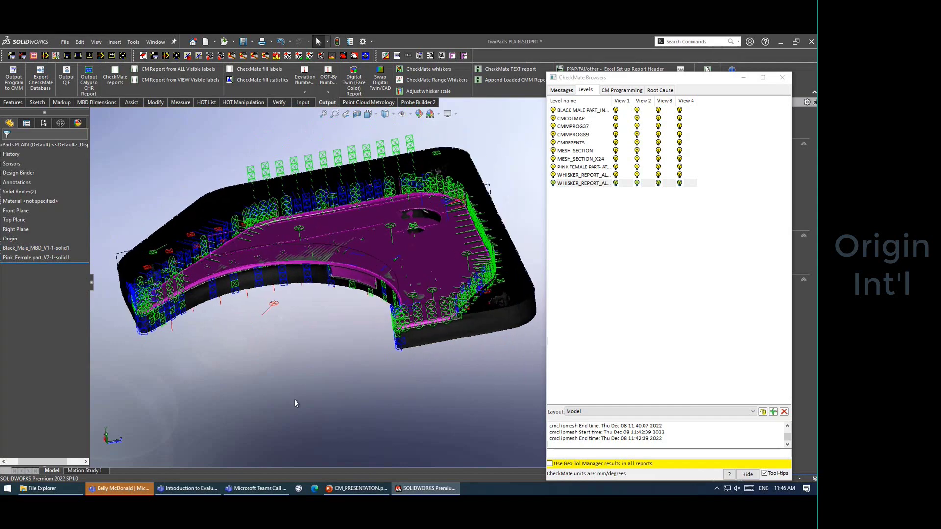
Step: Hide both whisker report levels, keeping the scanned meshes and captured sections displayed
left_click(554, 175)
left_click(553, 182)
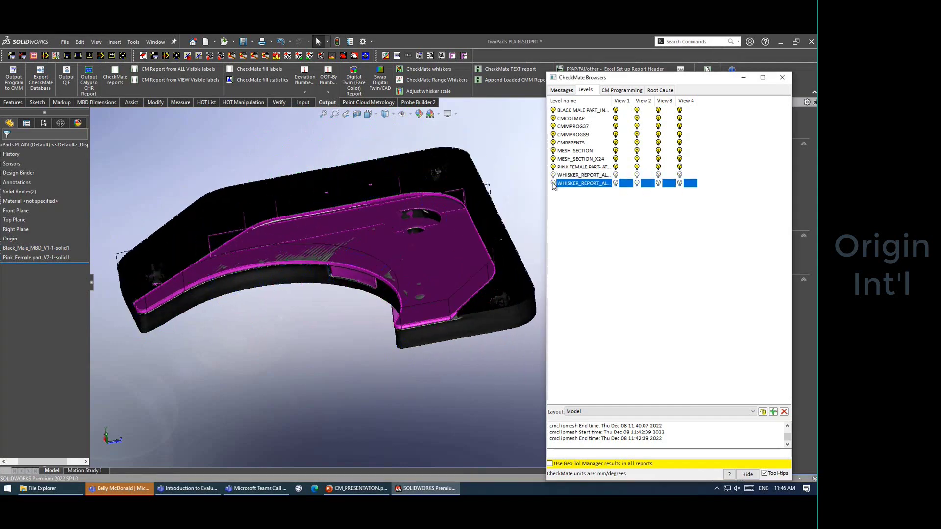
Step: Run the cmclipmesh command and turn off clipping of the visible meshes to restore both full scans
scroll(480, 260, "down", 2)
middle_click_drag(460, 357, 337, 371)
scroll(318, 341, "down", 2)
middle_click_drag(318, 341, 357, 344)
scroll(525, 339, "up", 2)
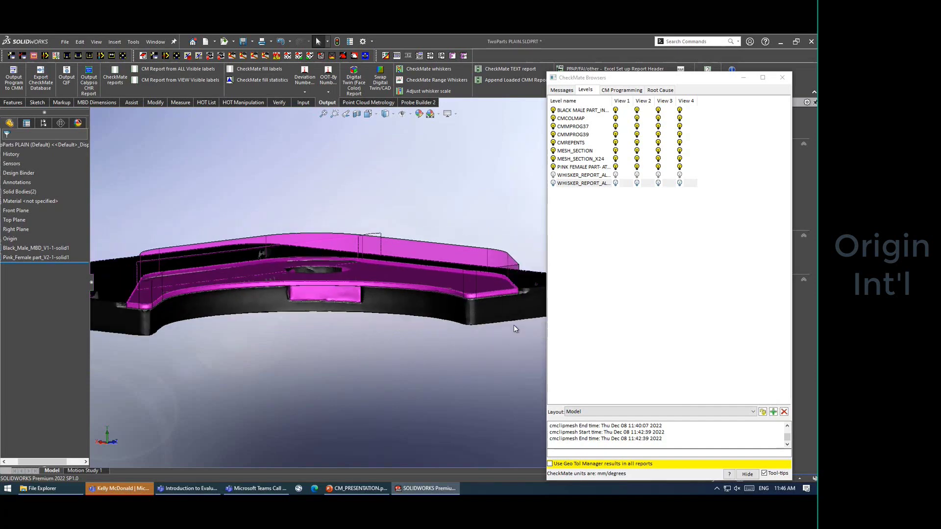
left_click(577, 453)
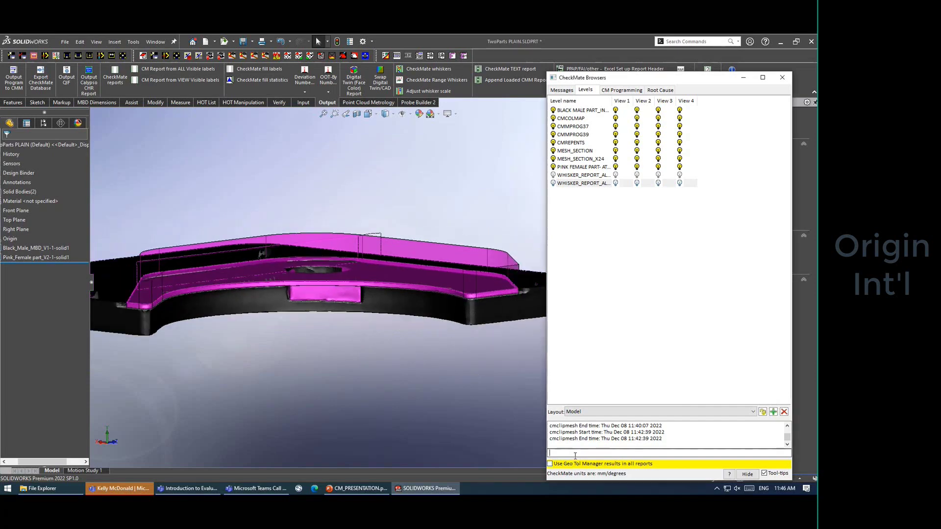
type("cmclipmesh")
key("Return")
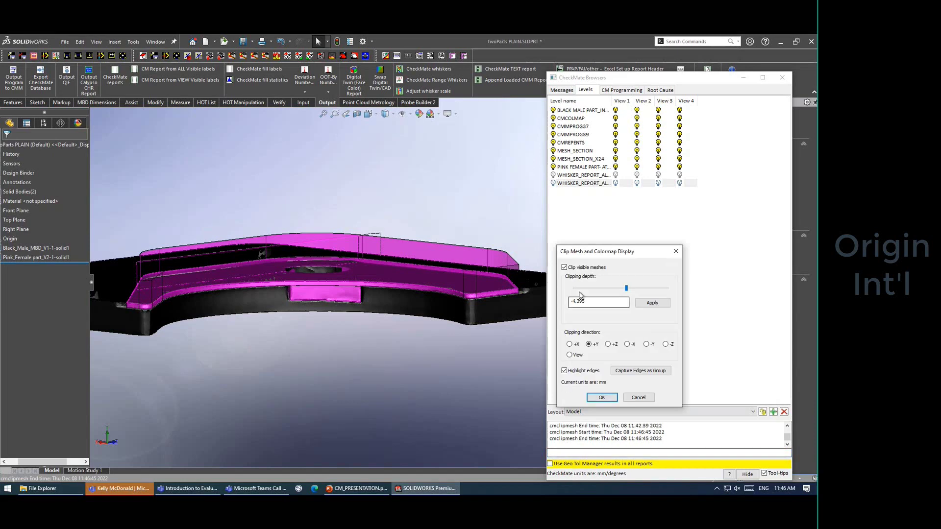
left_click(584, 268)
left_click(601, 397)
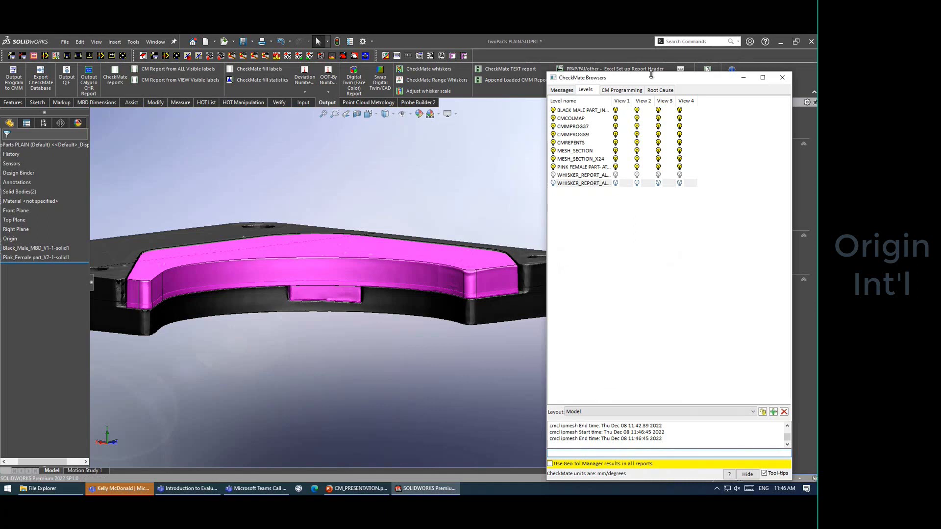
Step: Examine the unclipped black male and pink female scans assembled together from the concave arc side and above
left_click_drag(654, 79, 715, 73)
scroll(385, 282, "up", 1)
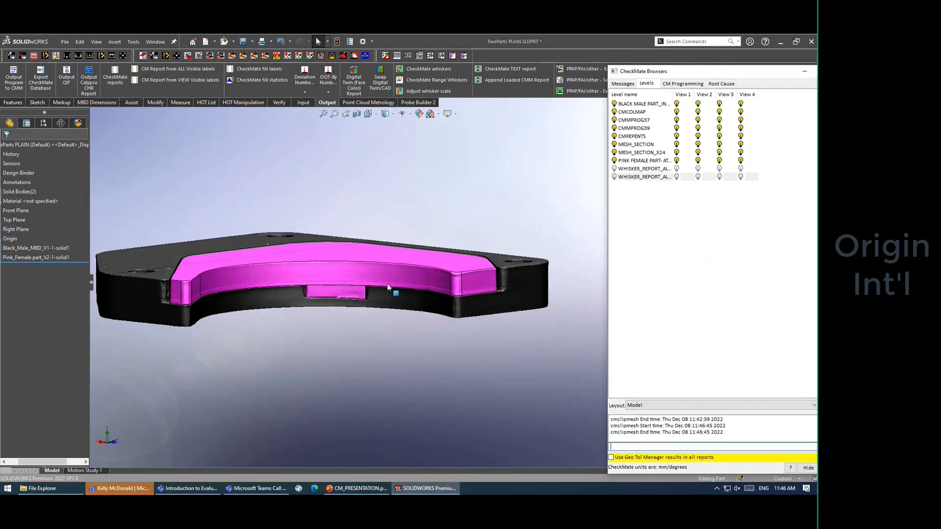
middle_click_drag(367, 324, 360, 354)
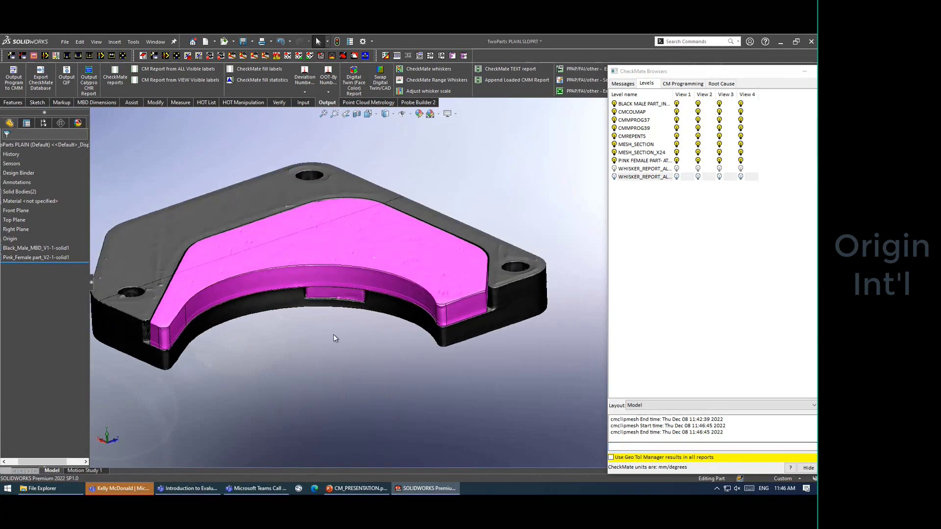
scroll(333, 334, "down", 2)
scroll(350, 338, "up", 2)
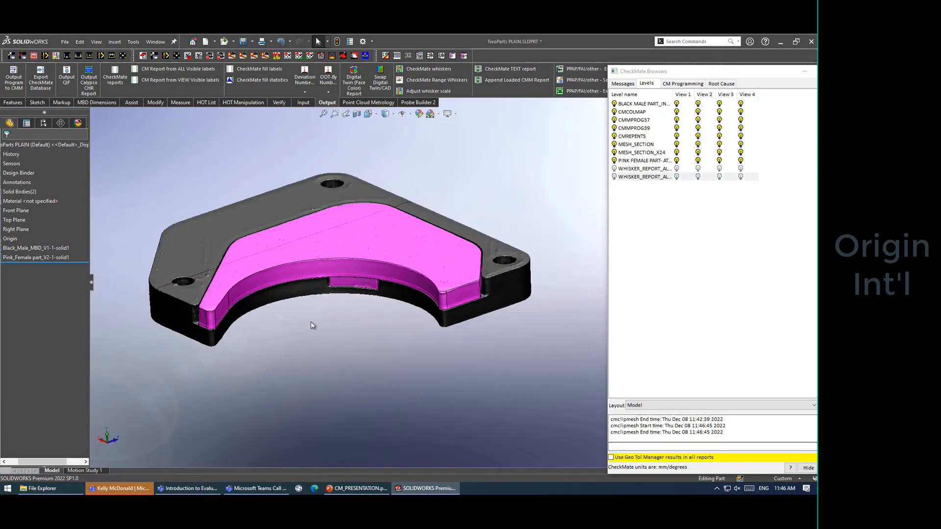
scroll(311, 322, "down", 1)
scroll(311, 321, "up", 1)
scroll(324, 190, "down", 1)
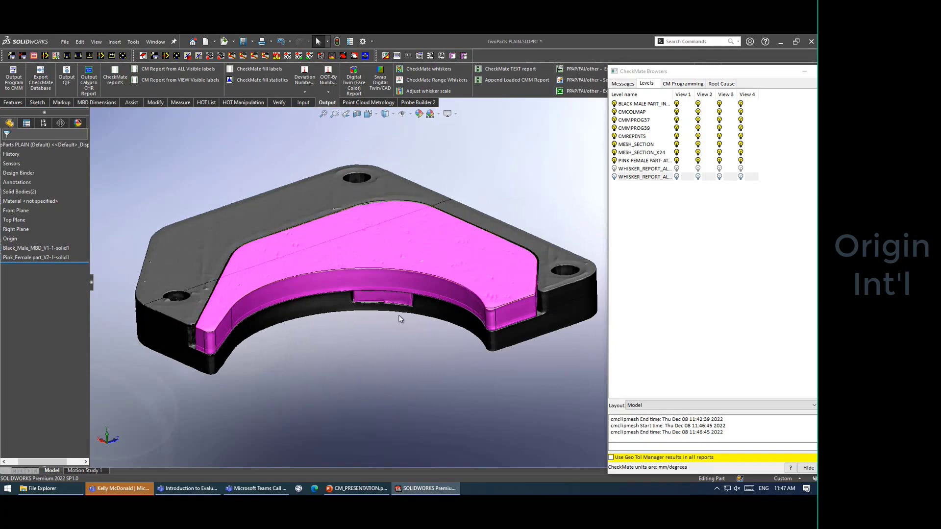
mouse_move(493, 354)
middle_mouse_down()
mouse_move(493, 344)
mouse_move(490, 371)
middle_mouse_up()
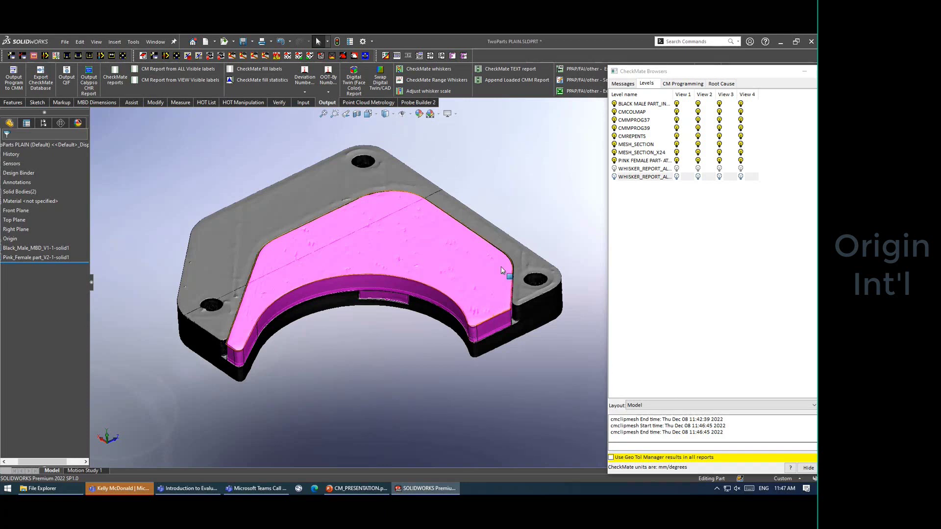
scroll(504, 274, "up", 1)
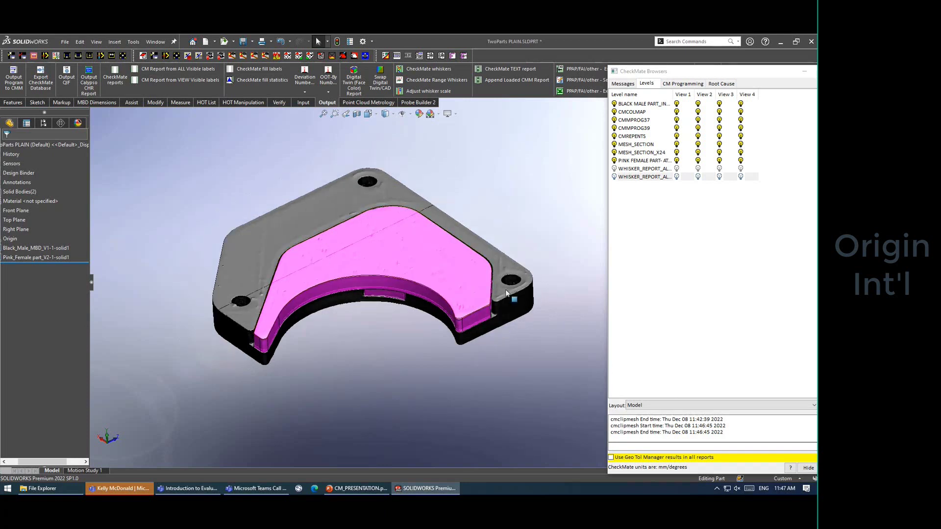
scroll(506, 293, "down", 1)
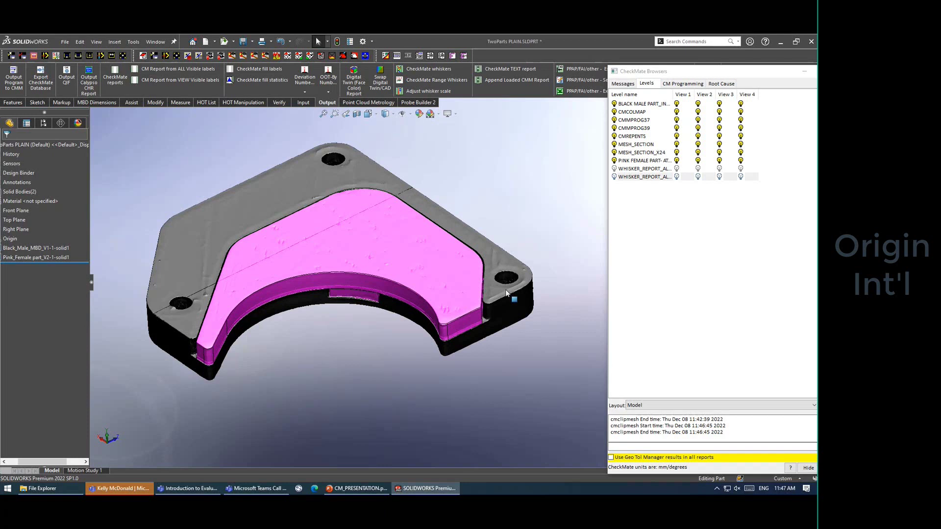
scroll(241, 263, "down", 1)
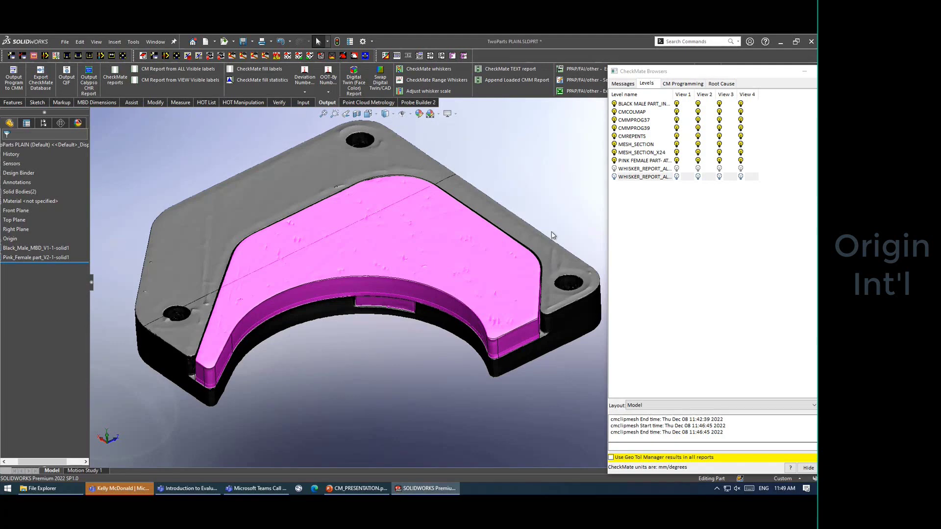
Step: Inspect the seam between the two assembled scans around the pink part's end faces, tab and rounded corner
middle_click_drag(552, 236, 340, 362)
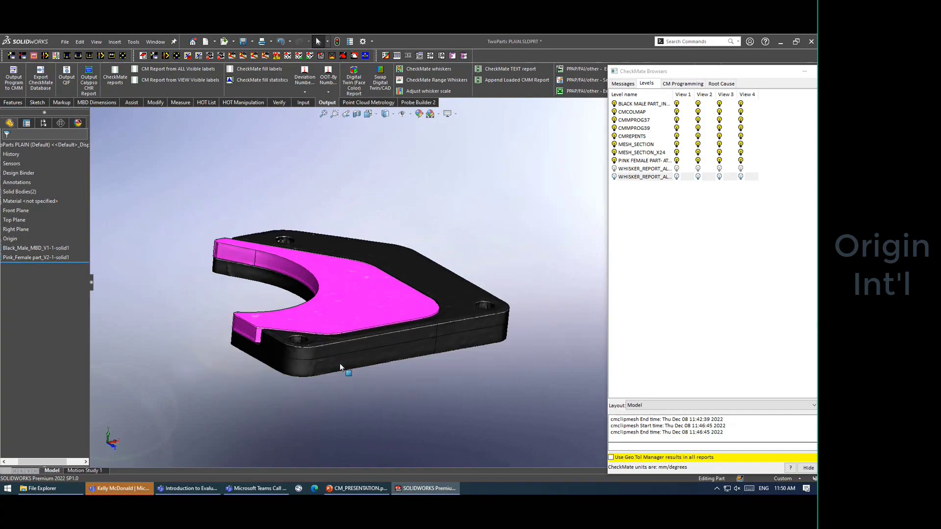
scroll(340, 362, "down", 2)
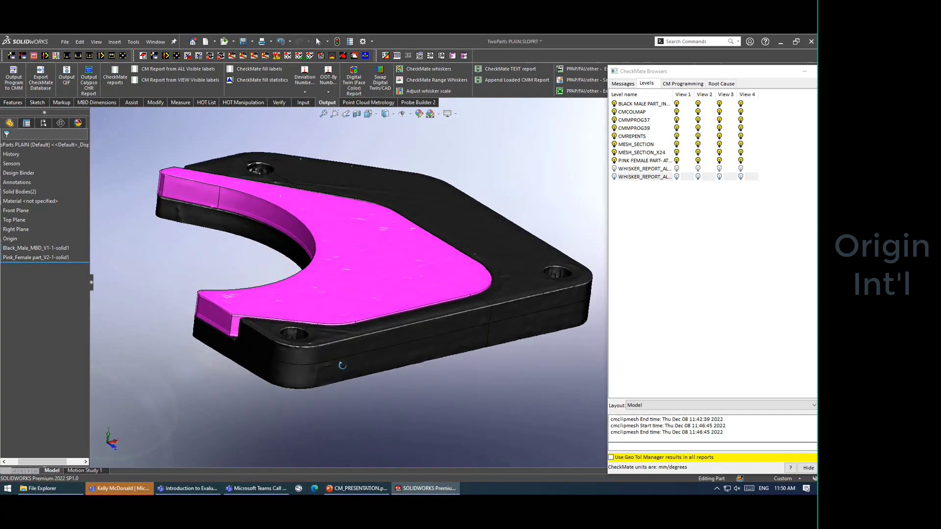
middle_click_drag(342, 365, 396, 367)
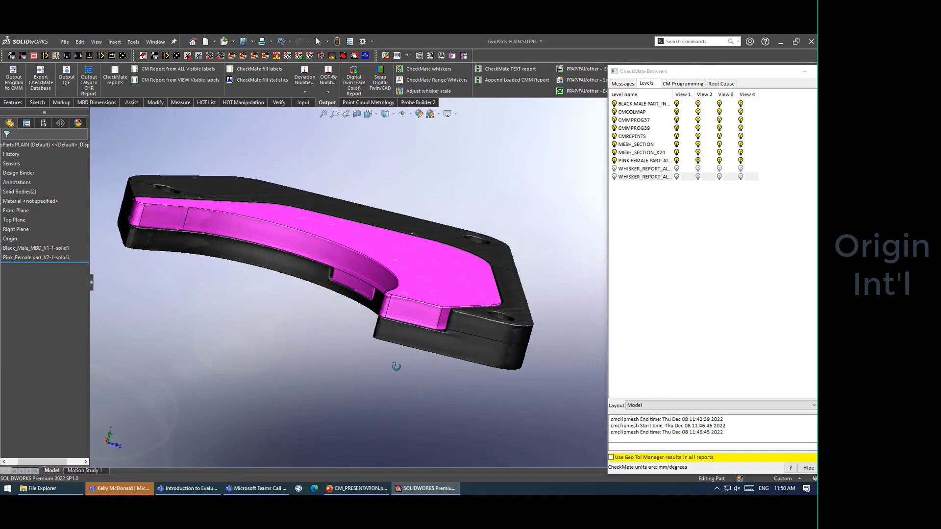
scroll(396, 365, "down", 3)
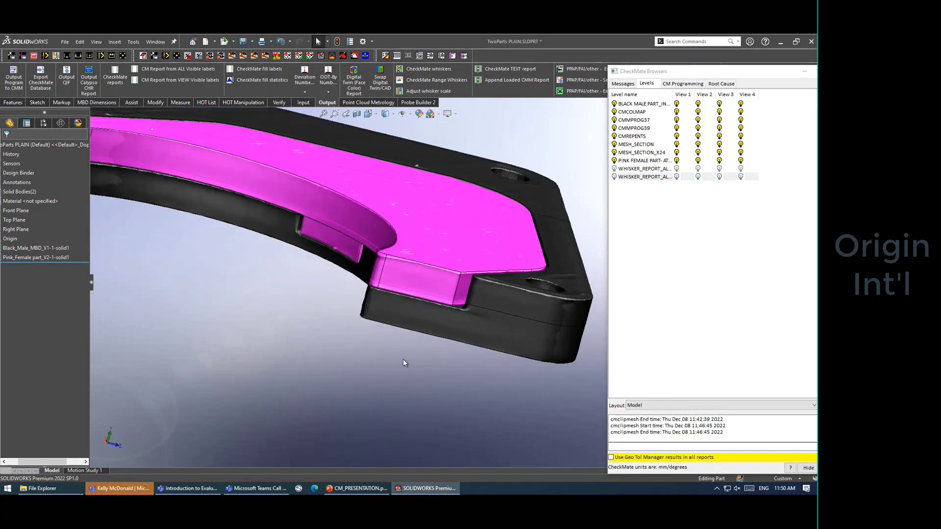
scroll(403, 358, "up", 1)
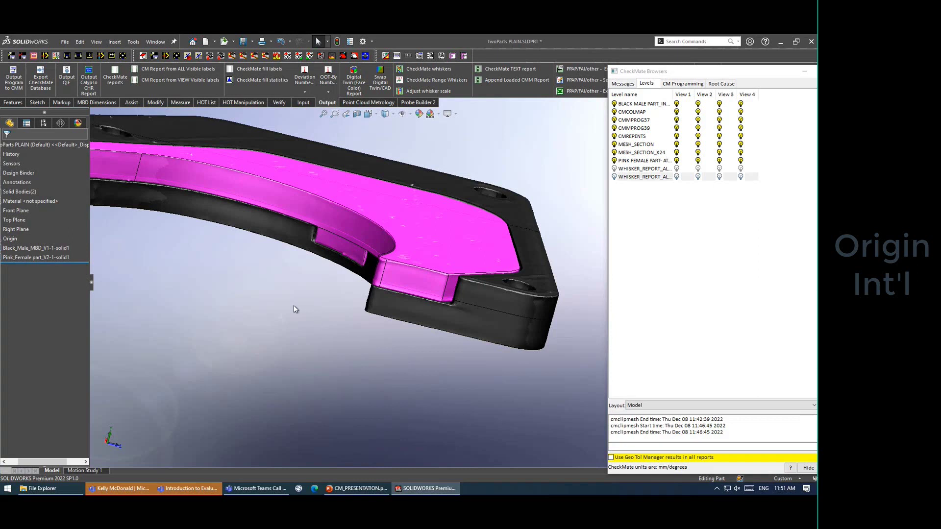
scroll(294, 308, "up", 2)
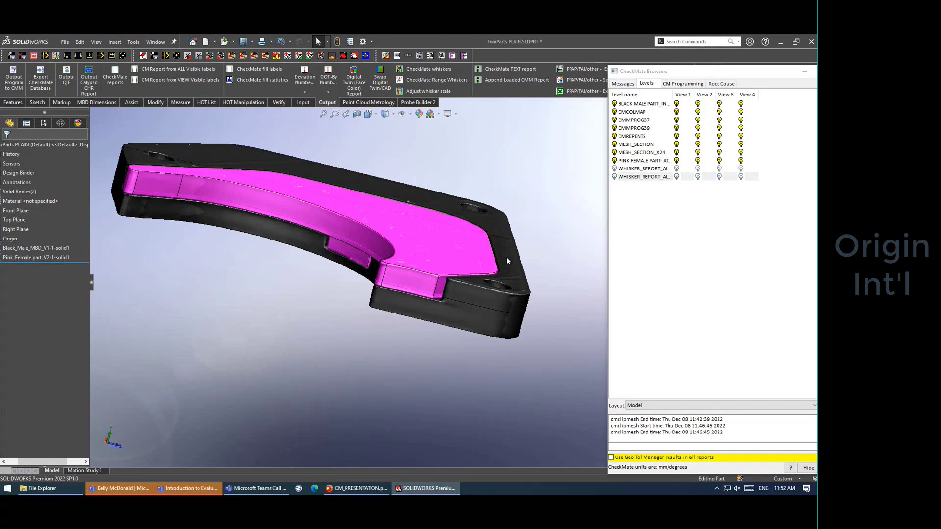
middle_click_drag(503, 254, 452, 276)
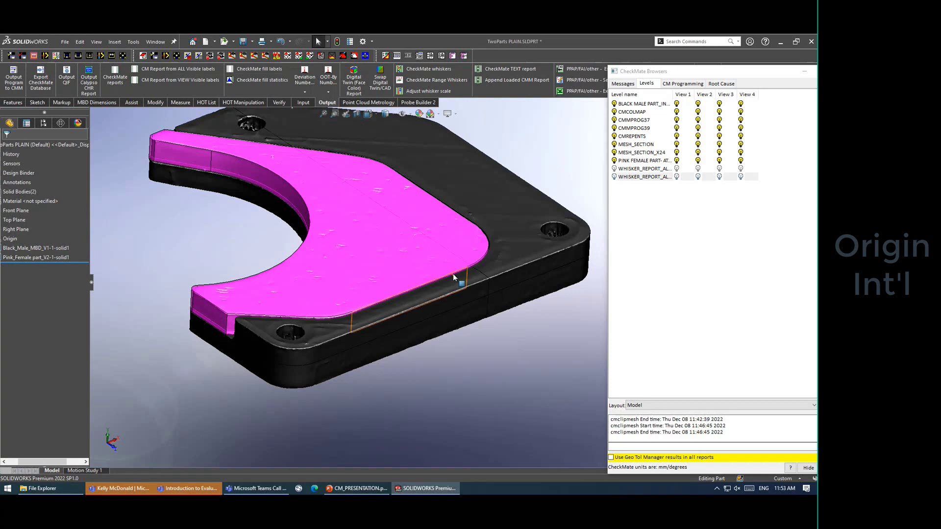
scroll(457, 158, "up", 1)
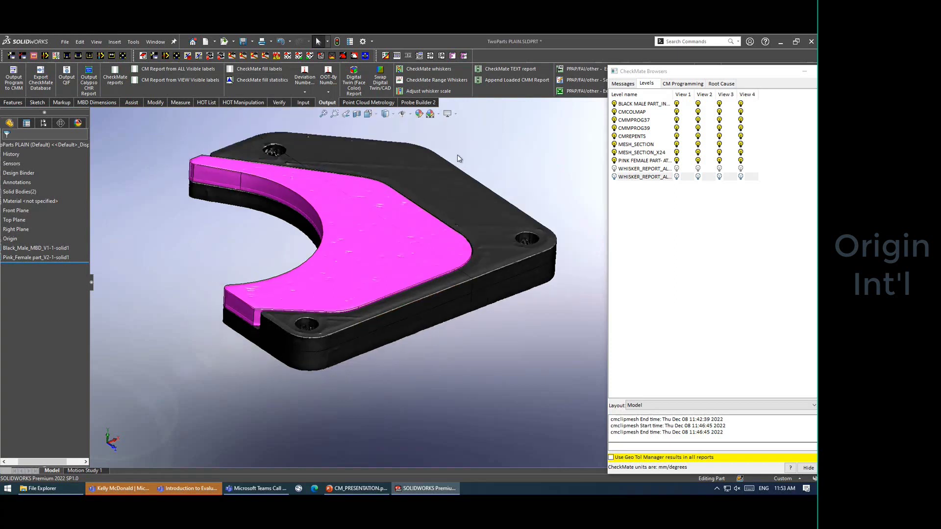
scroll(455, 159, "down", 1)
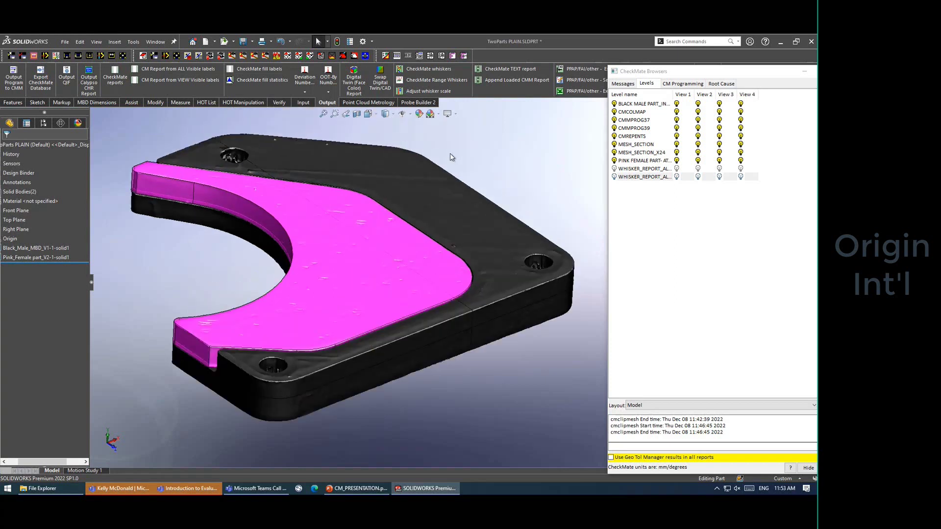
Step: Hide the black male and pink female scan levels and unhide the CMCOLMAP color map group
left_click(614, 104)
left_click(615, 160)
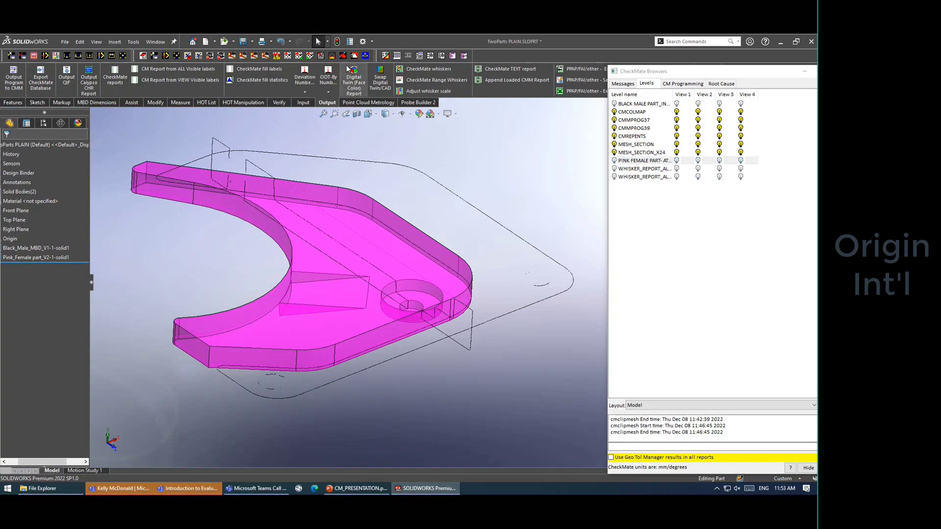
left_click(307, 68)
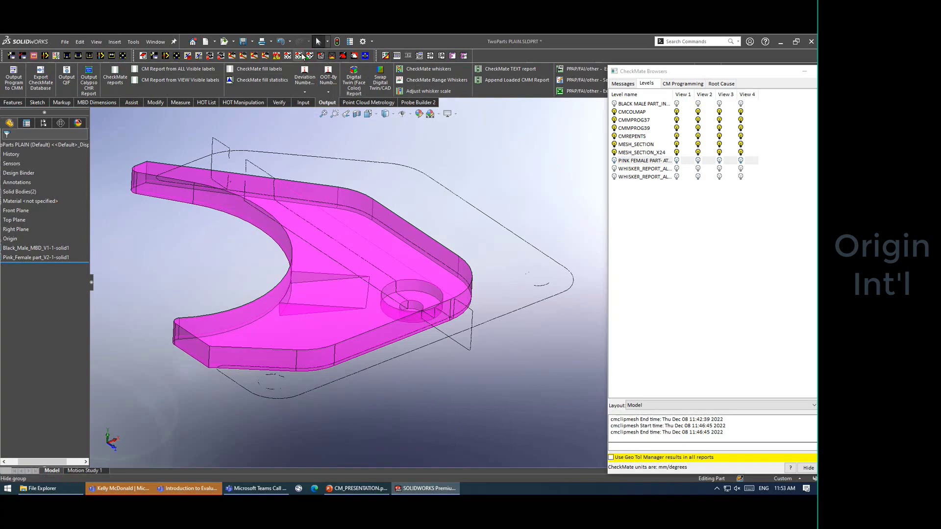
left_click(111, 198)
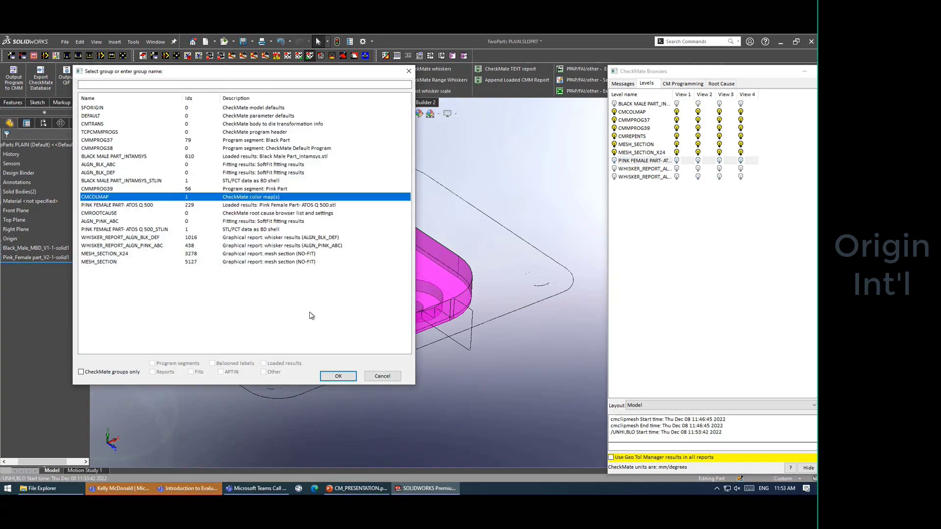
left_click(337, 376)
Step: Set the Root Cause alignment to -As Measured- and inspect the color map on the pink part's broad flat face
middle_click_drag(317, 372, 442, 196)
left_click(720, 83)
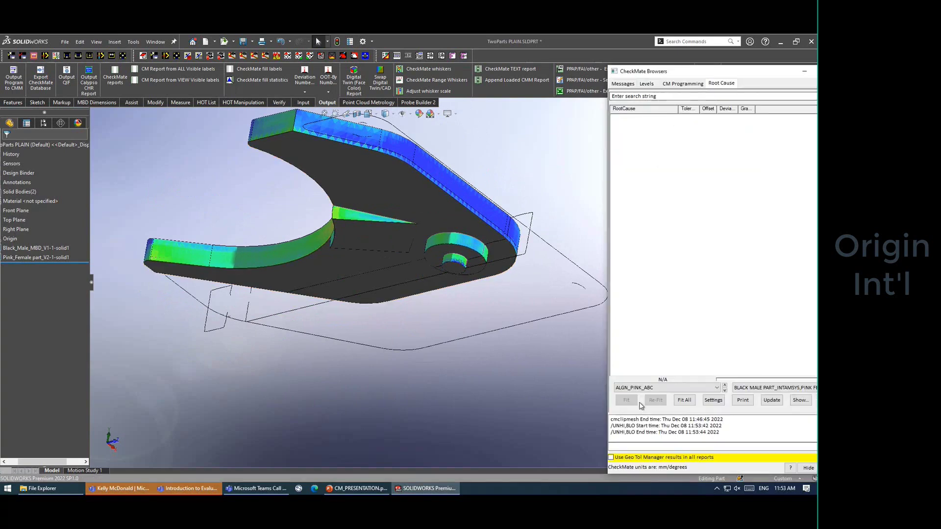
left_click(647, 387)
left_click(639, 422)
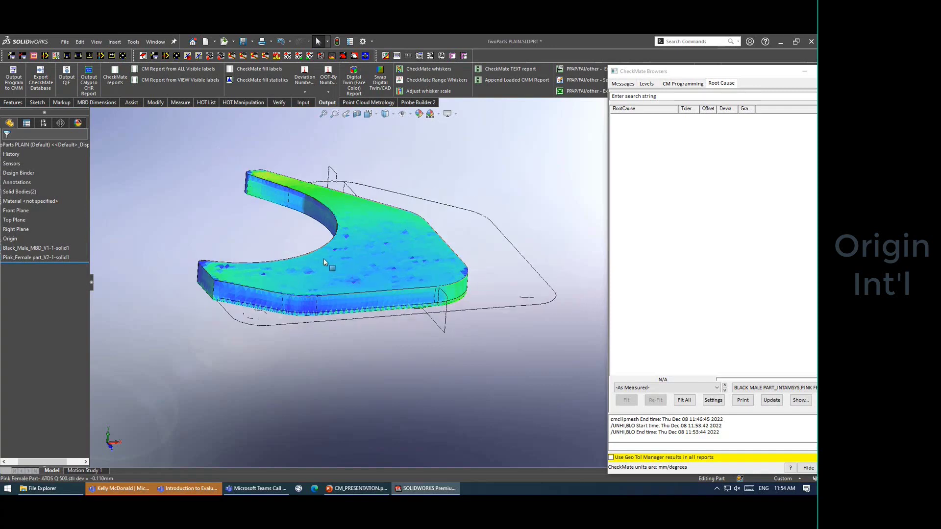
scroll(324, 258, "down", 2)
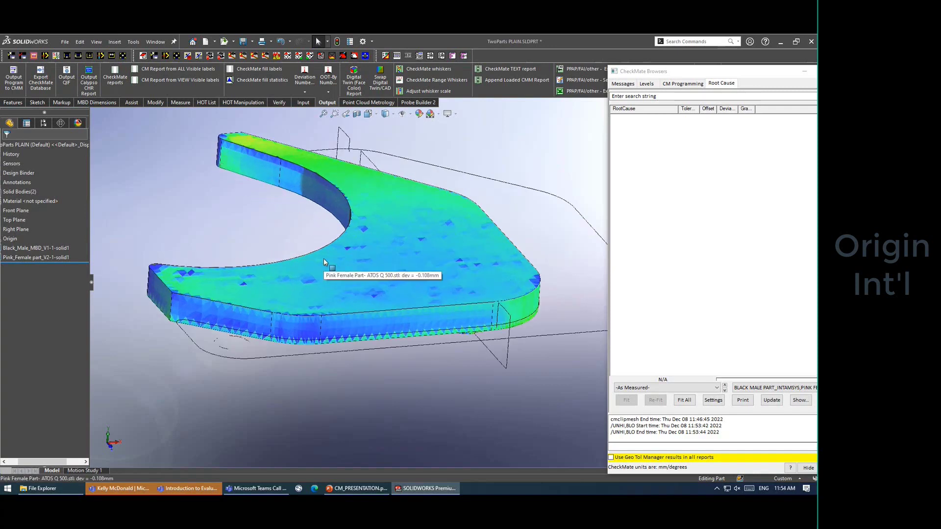
mouse_move(344, 290)
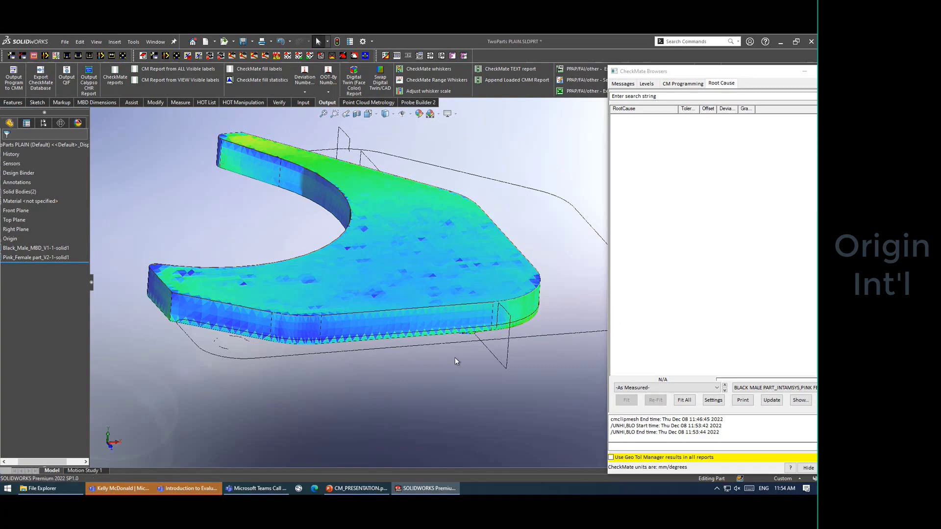
middle_click_drag(454, 357, 424, 274)
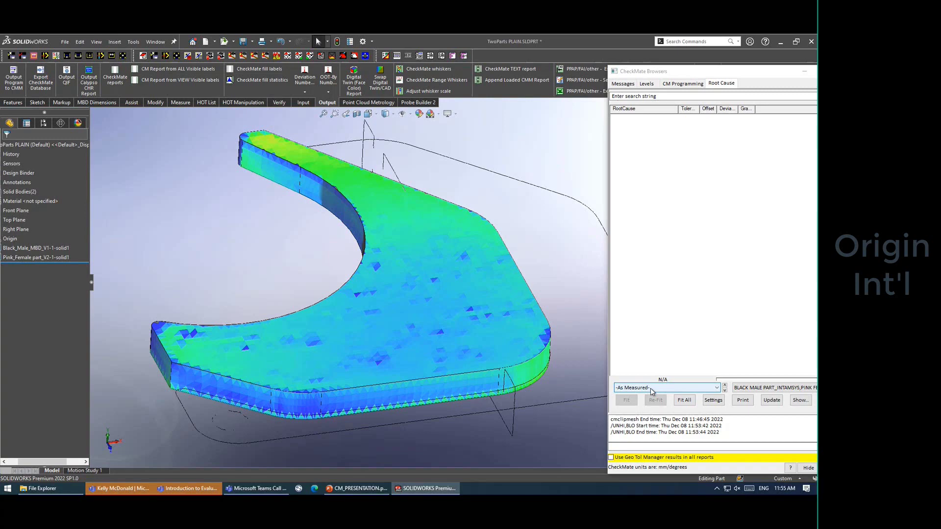
Step: Set the Root Cause alignment to ALGN_PINK_ABC and review the pink part's color map deviations
left_click(651, 388)
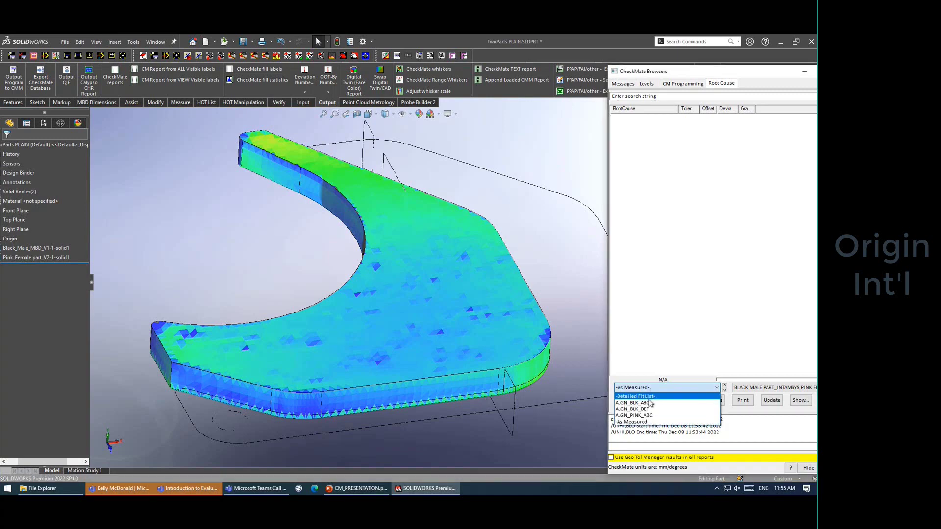
left_click(649, 417)
middle_click_drag(504, 378, 493, 361)
scroll(401, 310, "up", 3)
scroll(362, 300, "down", 1)
scroll(311, 290, "down", 1)
scroll(299, 286, "up", 1)
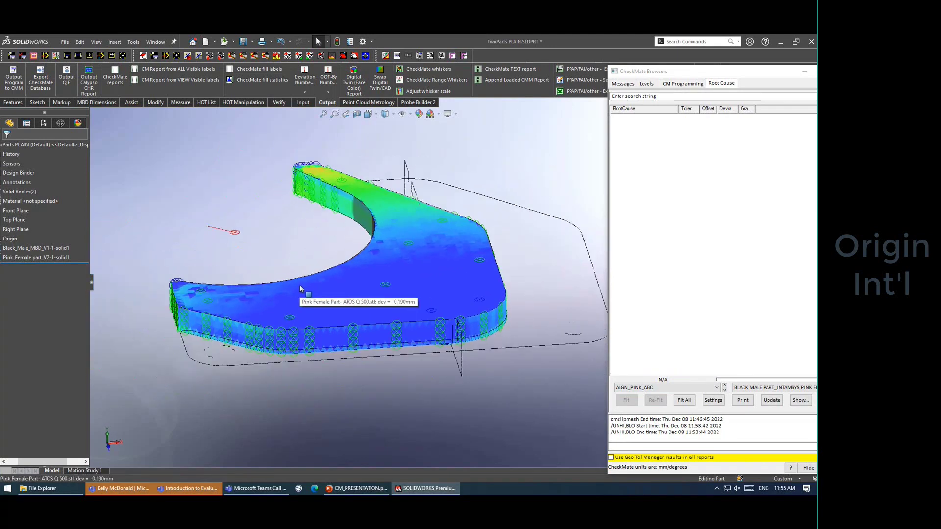
middle_click_drag(531, 393, 531, 400)
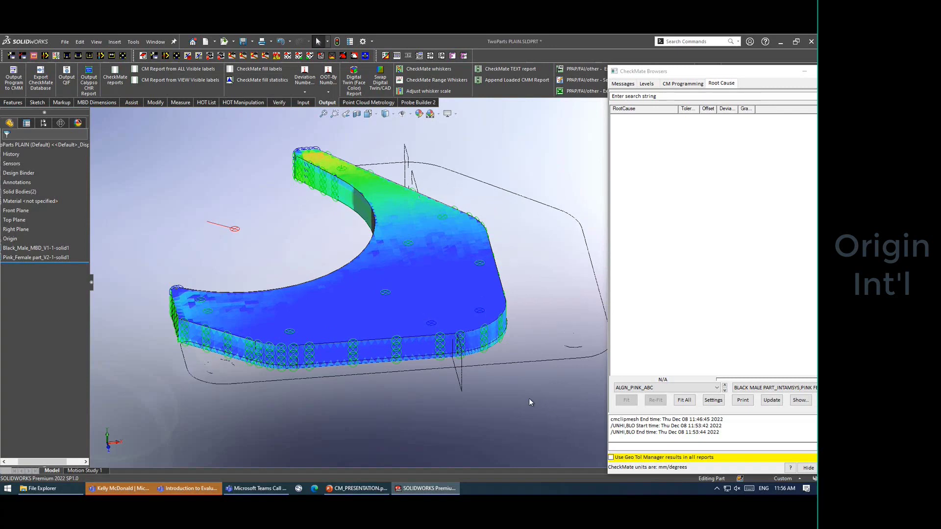
right_click(651, 392)
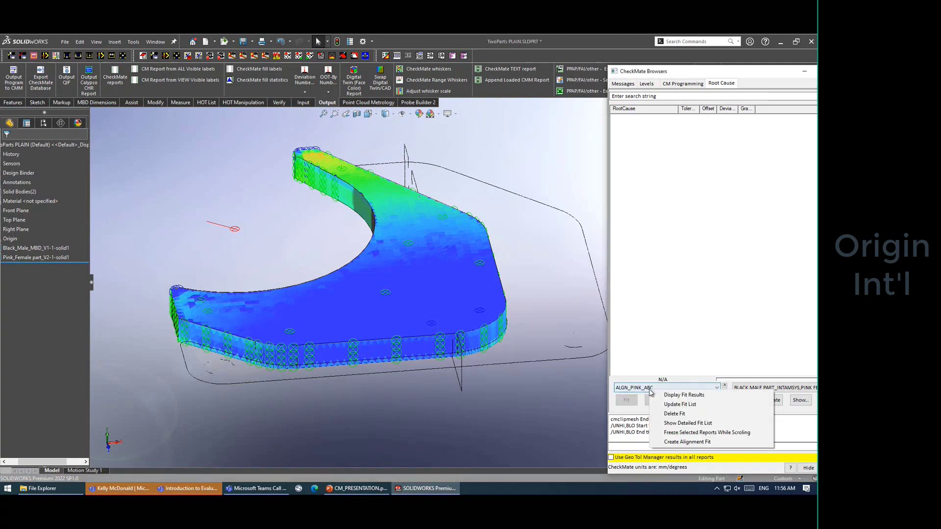
left_click(563, 399)
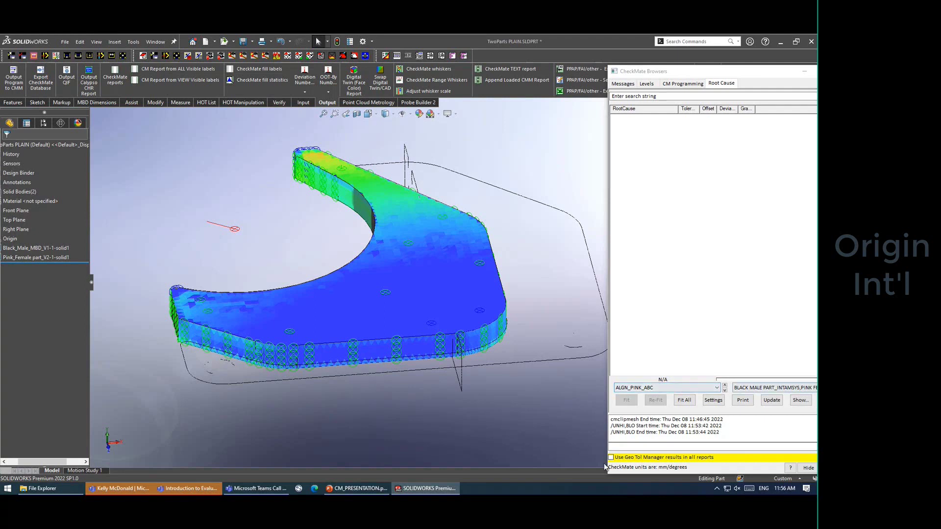
Step: Unhide the Black_Male_MBD_V1-1-solid1 CAD body and view it together with the pink part's color map
middle_click_drag(428, 392, 485, 235)
middle_click_drag(479, 342, 489, 254)
left_click(36, 247)
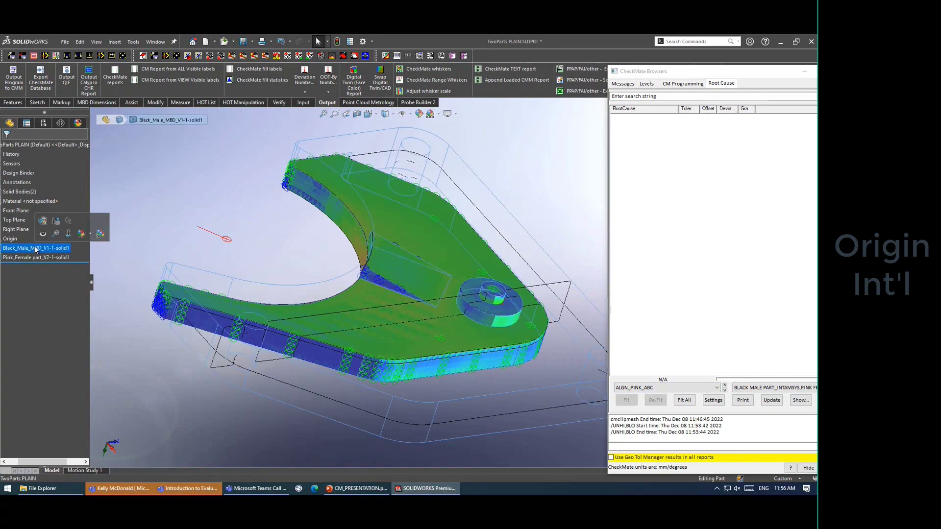
middle_click_drag(309, 287, 421, 243)
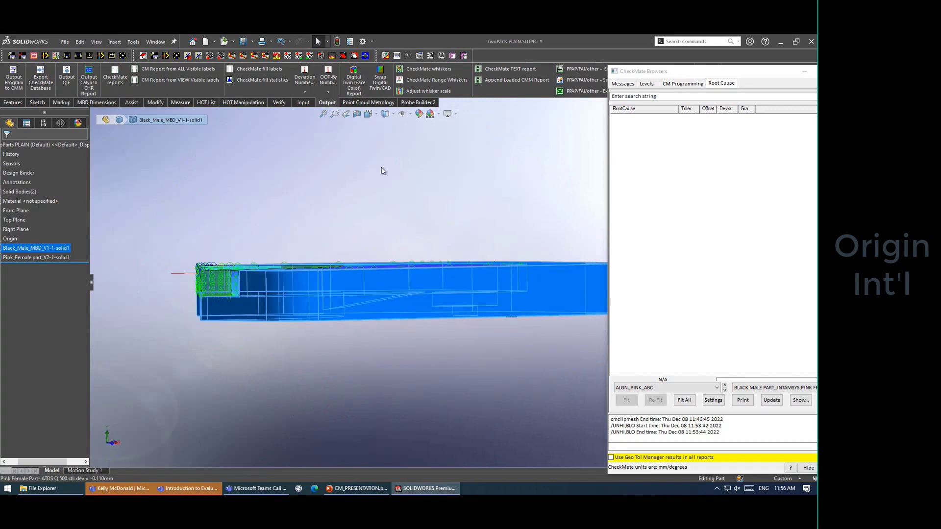
Step: Swap the color map display for the CAD part and view the two mating bodies in isometric orientation
left_click(378, 103)
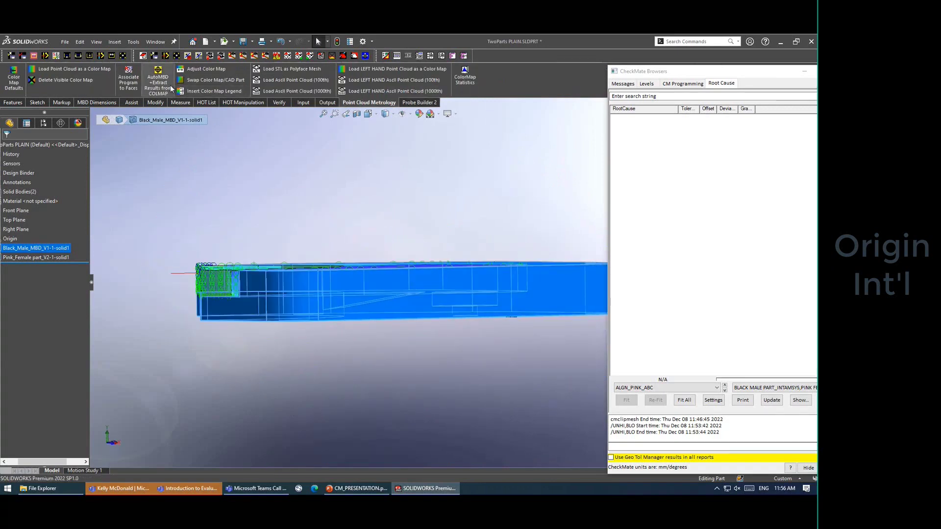
left_click(215, 79)
key("ctrl+7")
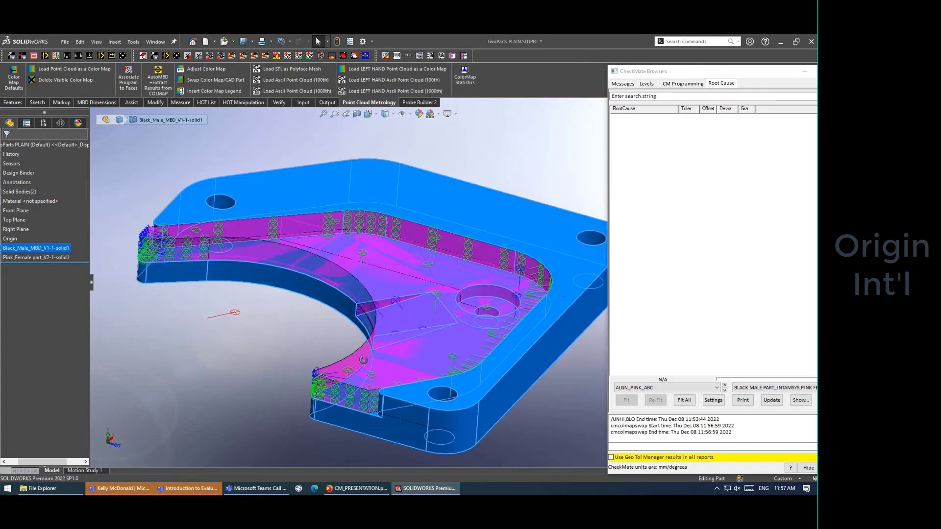
Step: Overlay the black male and pink female scan levels on the CAD bodies for comparison and hide both levels again
left_click(646, 83)
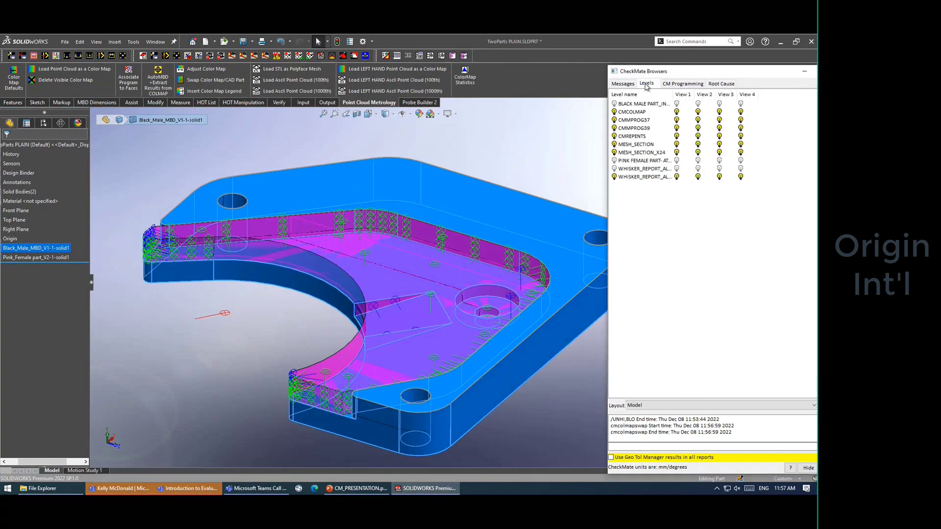
left_click(616, 106)
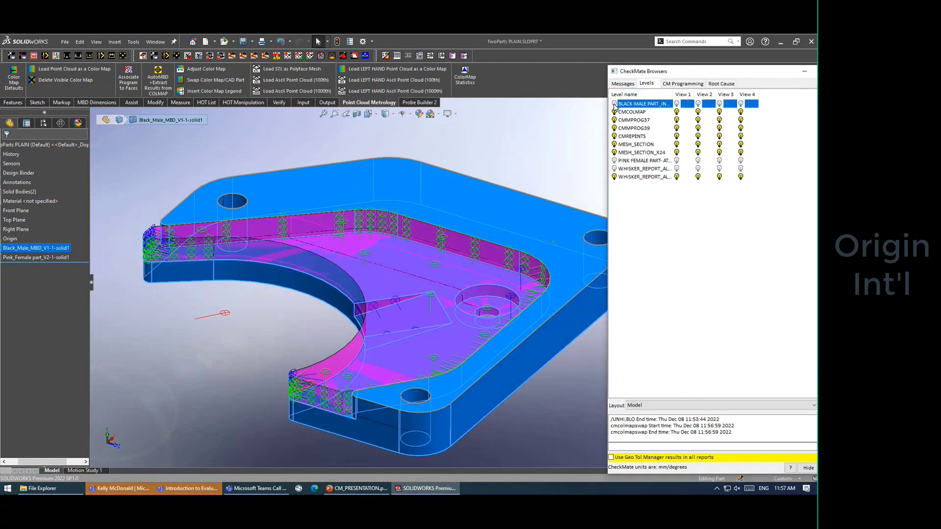
left_click(615, 105)
left_click(615, 162)
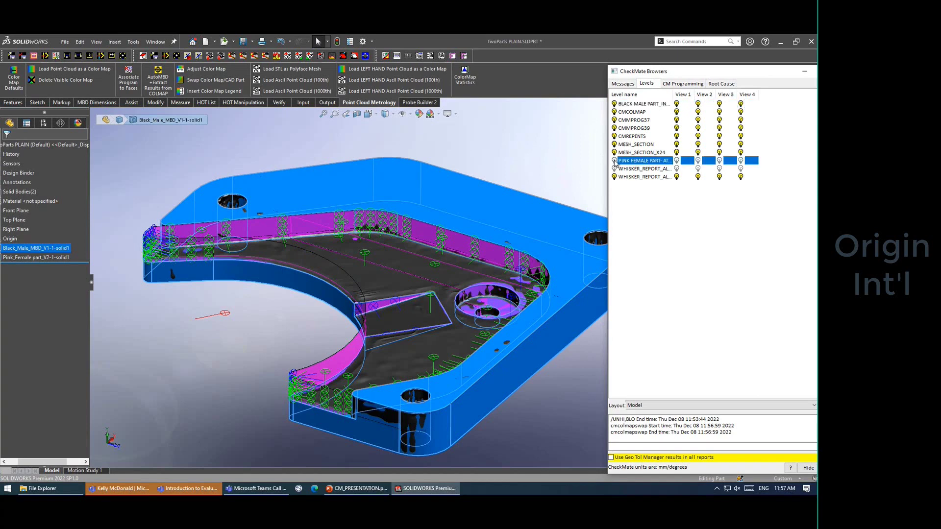
left_click(615, 161)
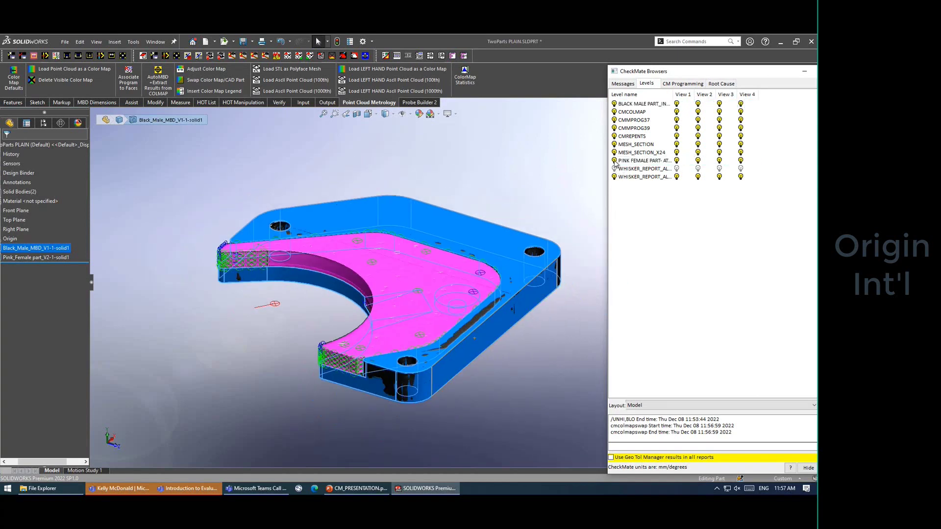
left_click(615, 161)
left_click(614, 104)
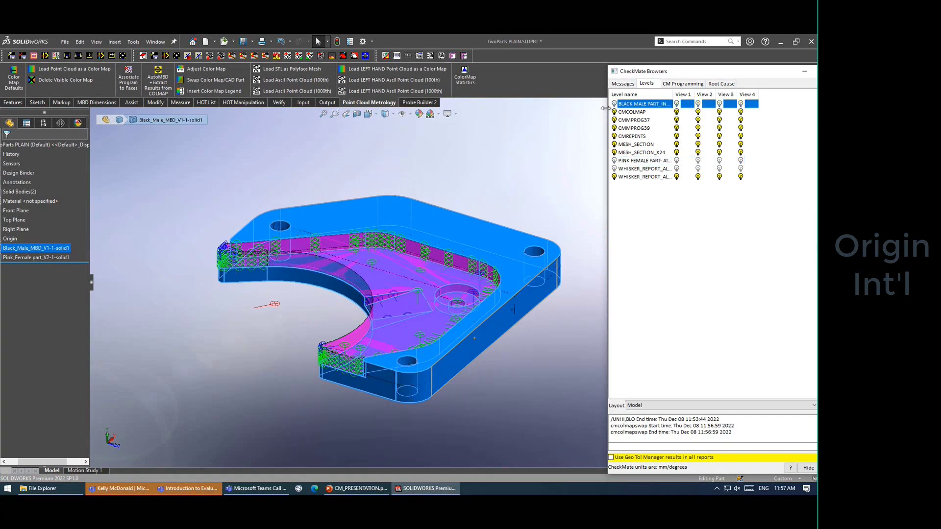
Step: Hide the pink female CAD body and the visible whisker report level
right_click(12, 258)
left_click(30, 247)
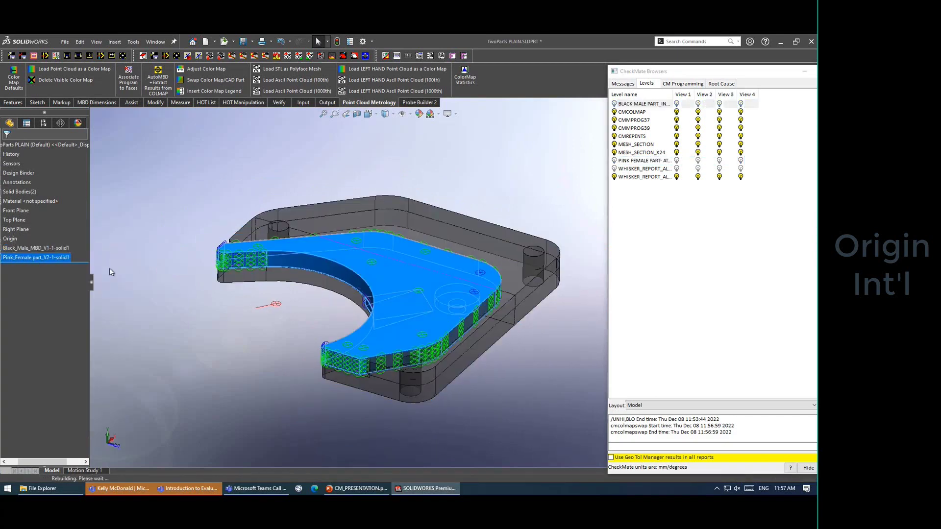
left_click(615, 169)
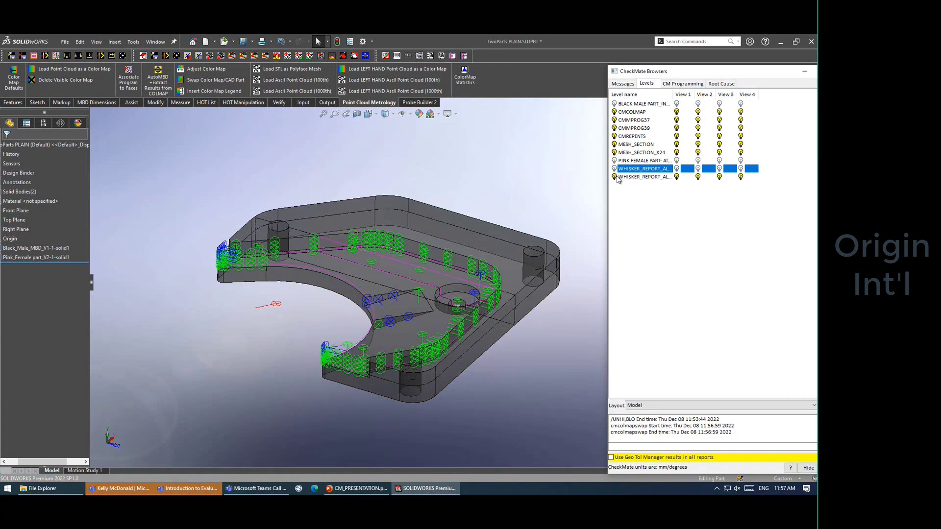
left_click(615, 177)
Step: Hide the MESH_SECTION_X24 and MESH_SECTION levels
scroll(507, 355, "down", 2)
scroll(481, 349, "down", 2)
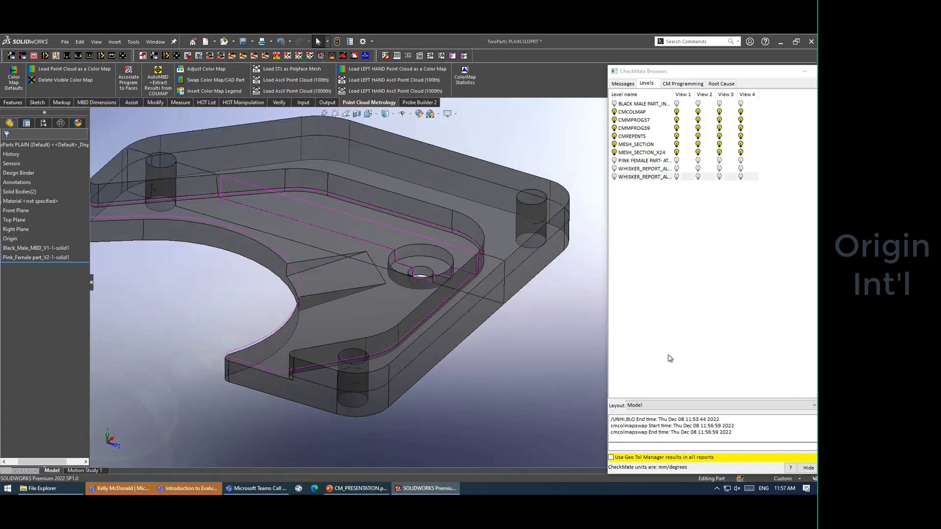
left_click(615, 152)
left_click(615, 144)
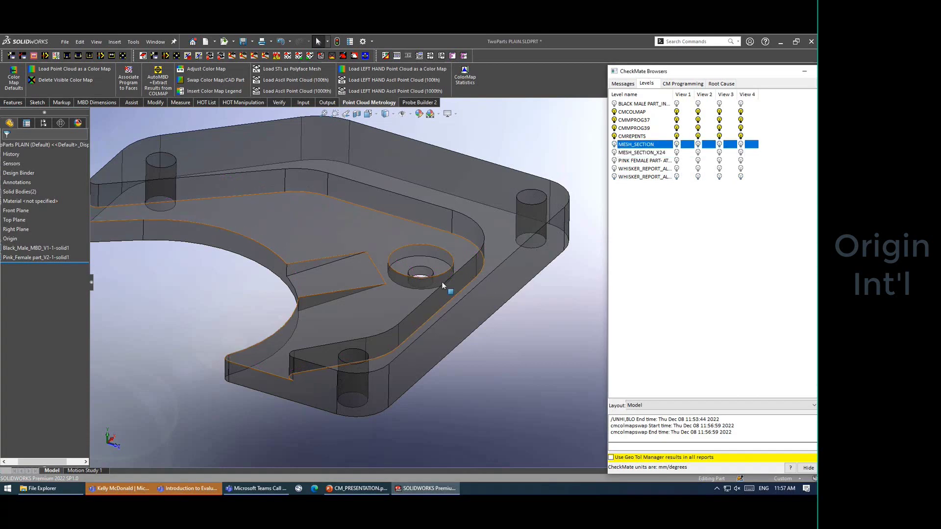
Step: Examine the plain black male CAD part around its recessed pocket, corner holes, counterbored hole and angled wedge
scroll(442, 282, "up", 2)
scroll(351, 311, "down", 2)
middle_click_drag(480, 329, 485, 469)
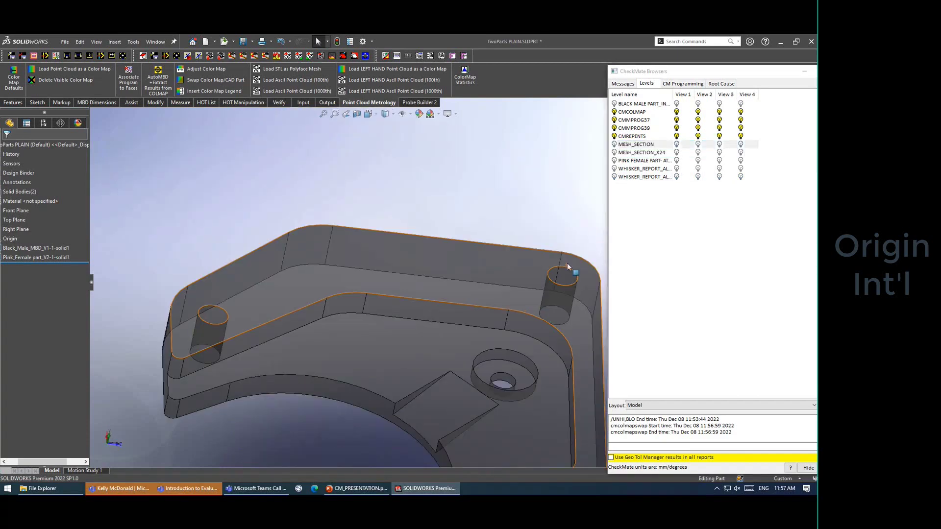
scroll(558, 294, "up", 3)
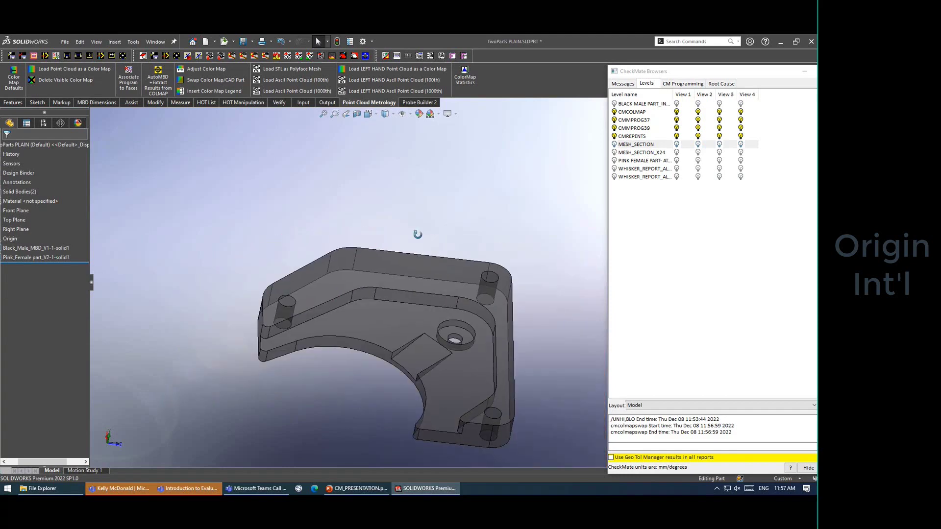
middle_click_drag(416, 233, 425, 237)
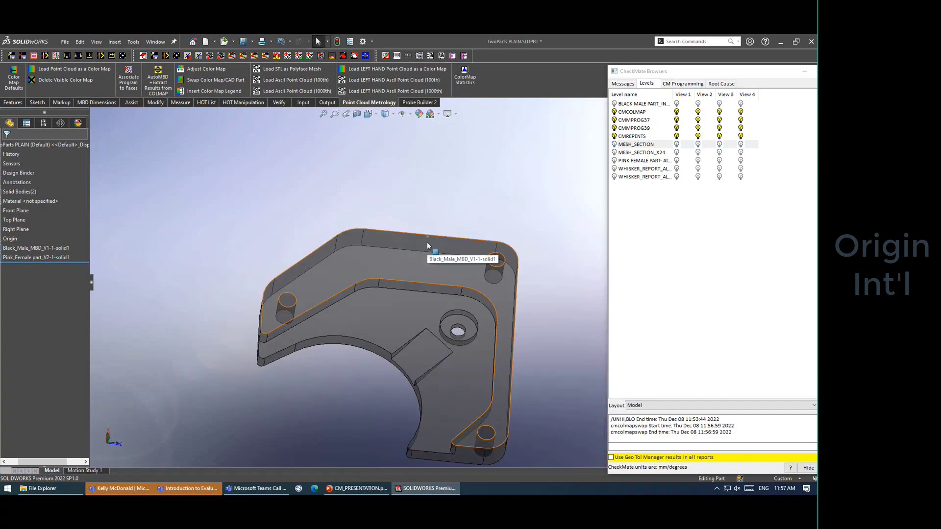
scroll(478, 306, "down", 4)
scroll(483, 326, "up", 5)
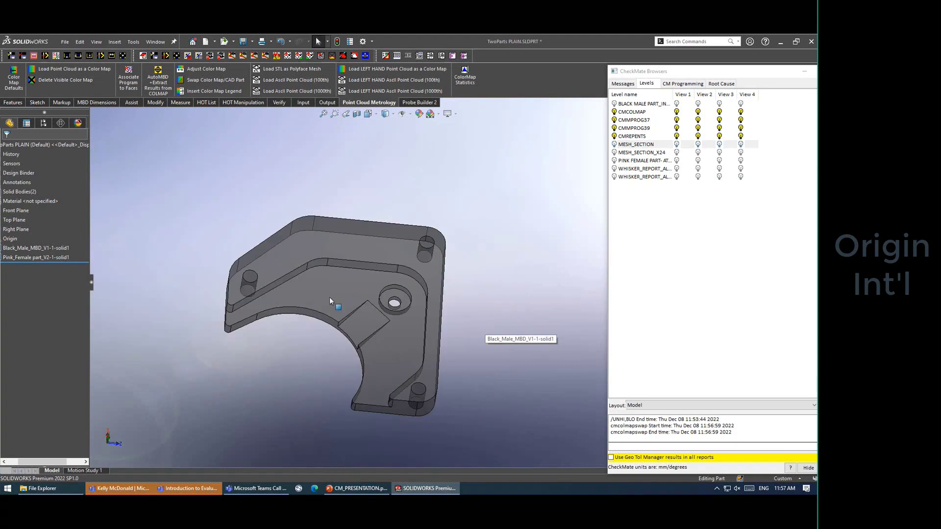
scroll(338, 304, "down", 3)
scroll(370, 320, "up", 1)
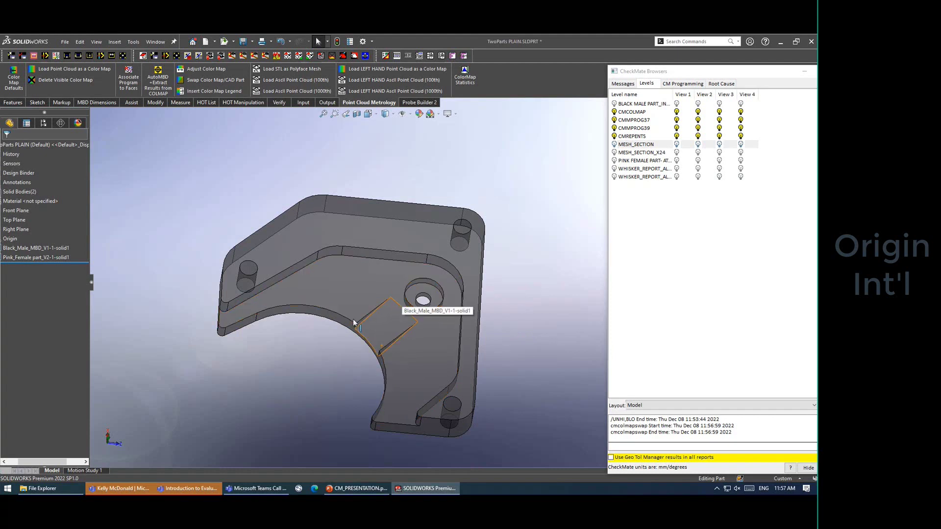
middle_click_drag(371, 319, 366, 293)
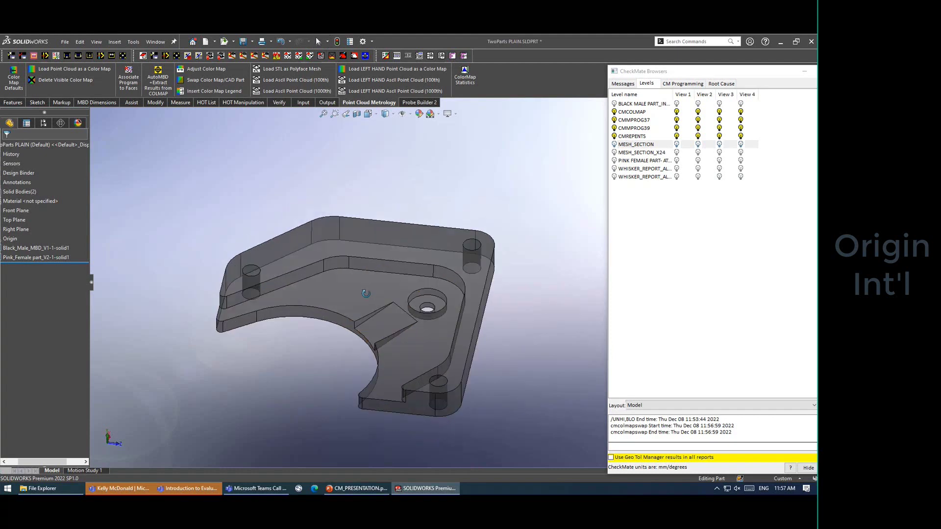
scroll(443, 319, "down", 3)
scroll(443, 318, "up", 3)
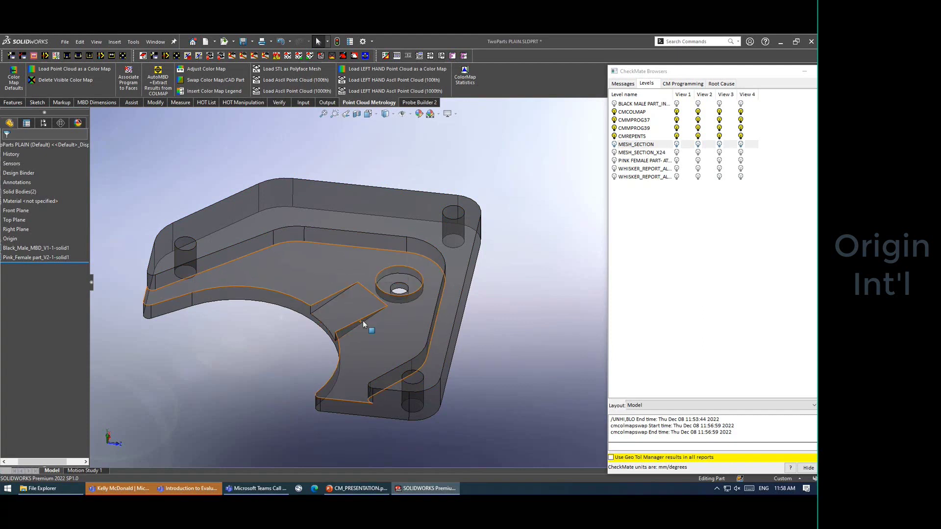
scroll(300, 343, "down", 2)
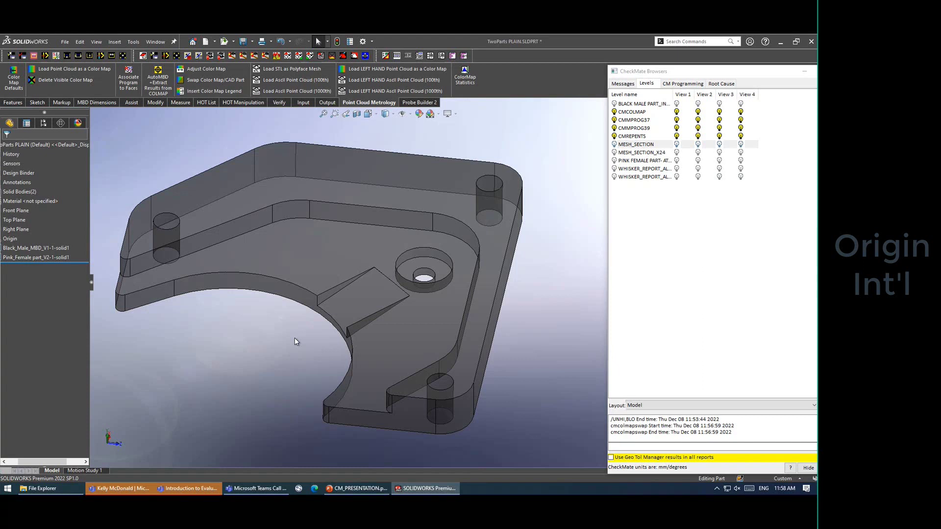
scroll(249, 316, "up", 1)
left_click_drag(46, 461, 24, 462)
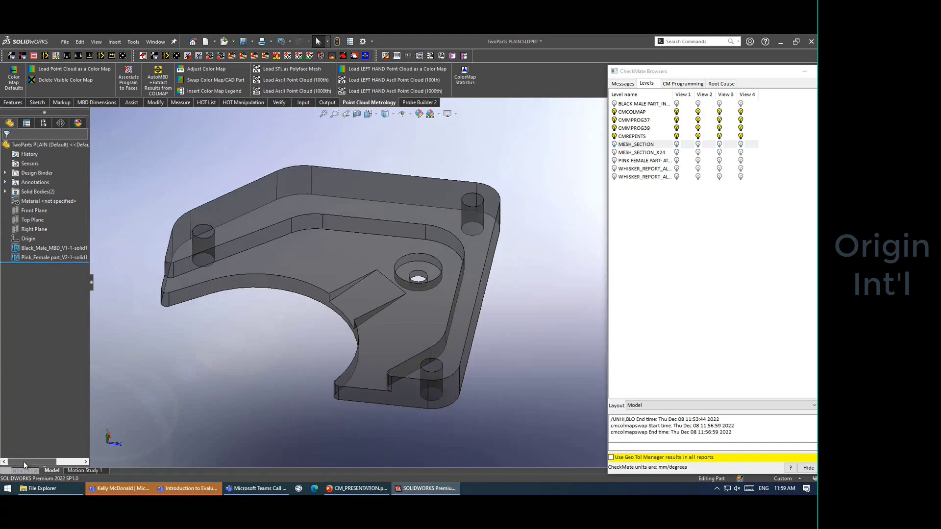
mouse_move(228, 338)
middle_mouse_down()
mouse_move(227, 309)
mouse_move(229, 328)
middle_mouse_up()
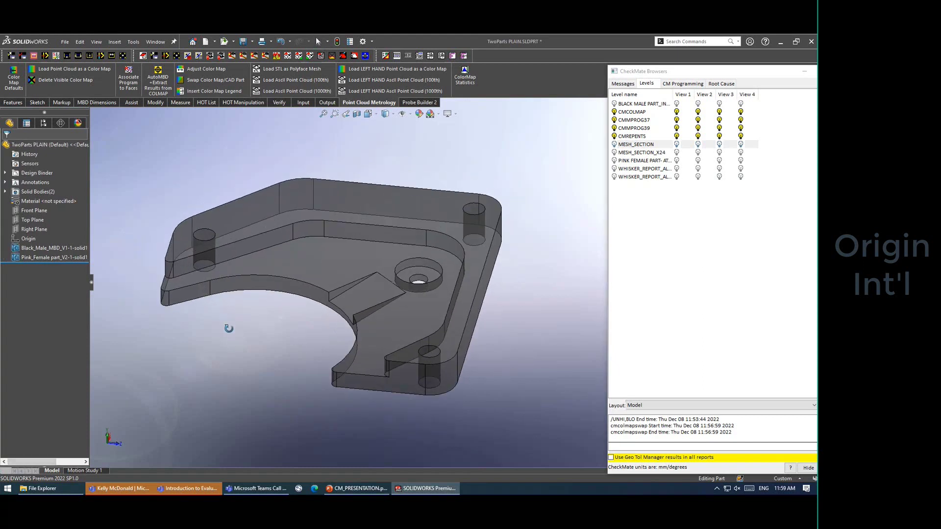
scroll(238, 323, "down", 1)
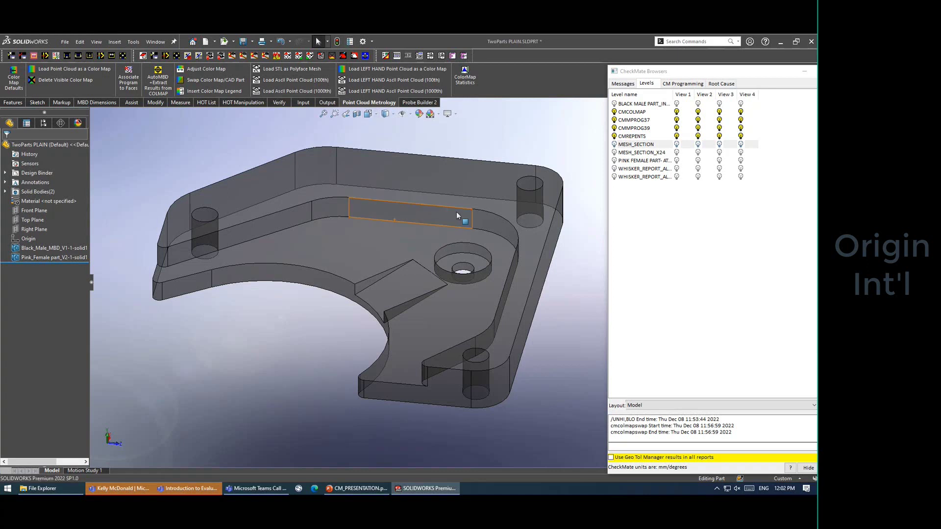
Step: Reposition the CheckMate Browsers window beside the model so its layout and tool controls are within view
left_click_drag(659, 74, 688, 75)
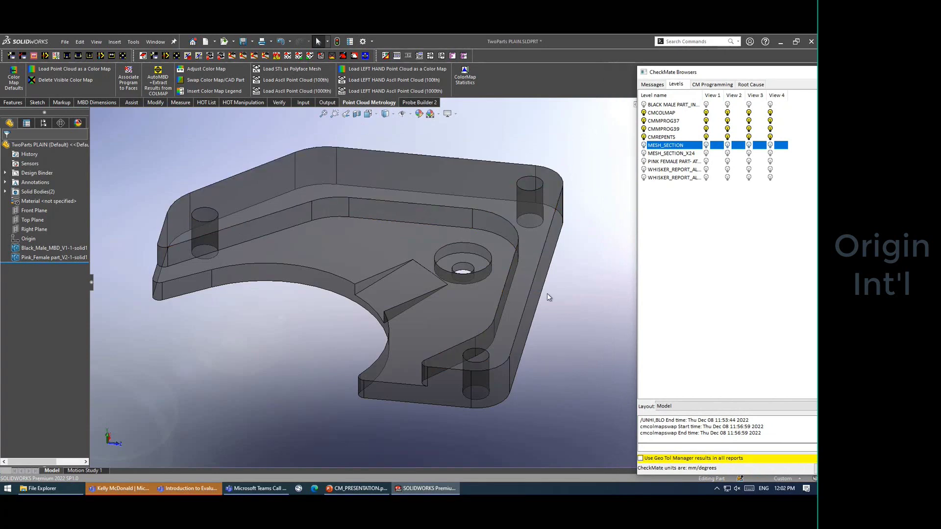
left_click_drag(654, 75, 637, 107)
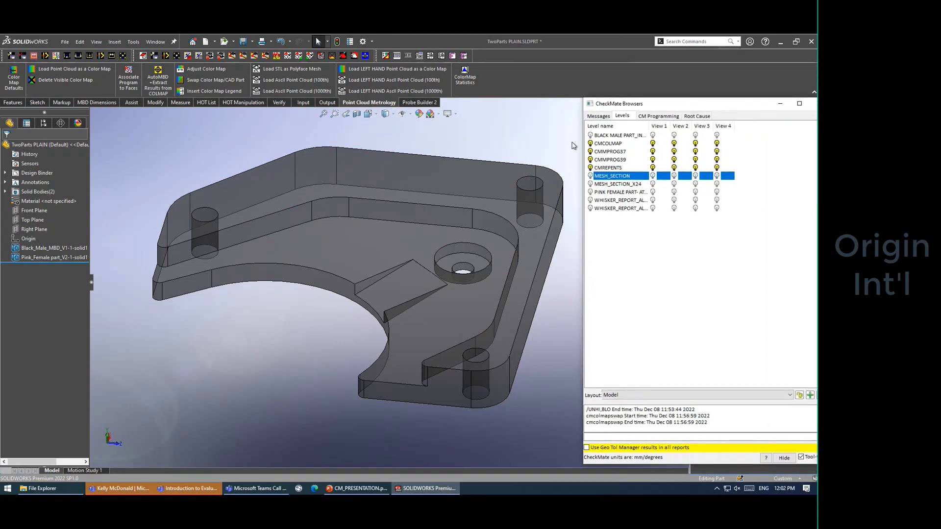
left_click(763, 468)
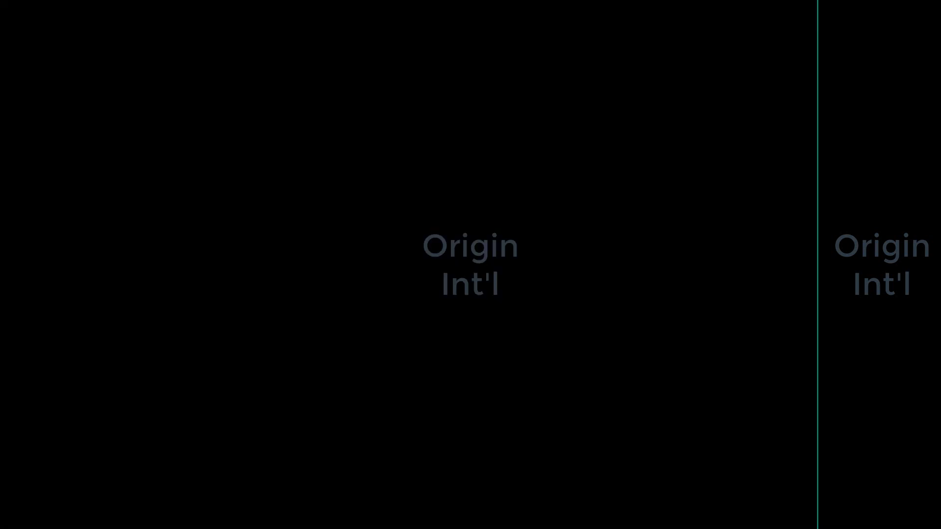